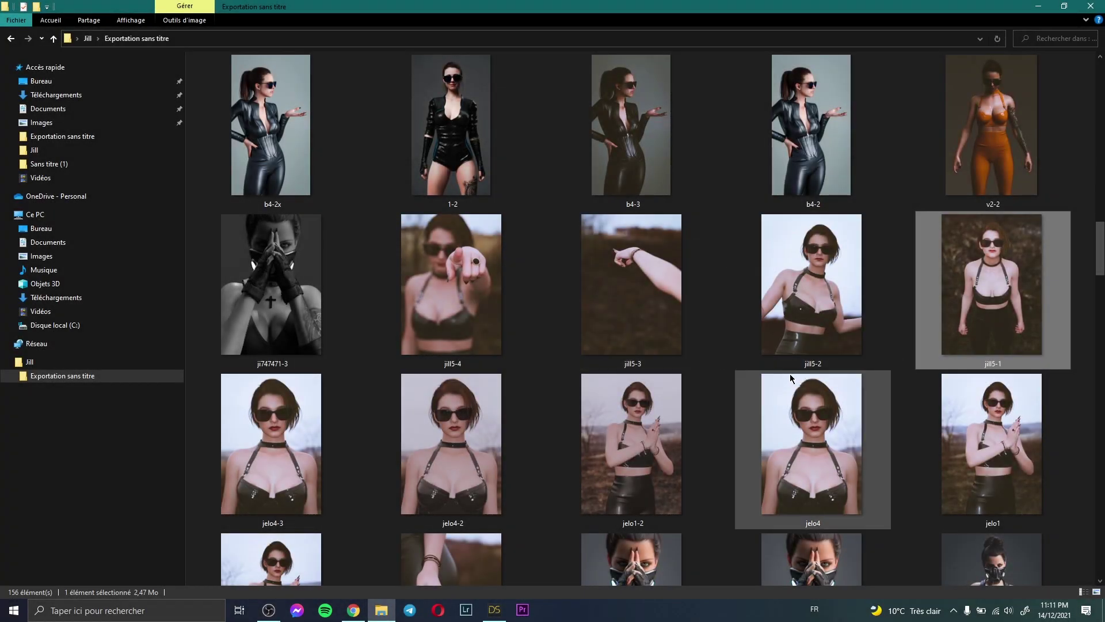
# - View the reference renders jill5-2, jill5-1 and jill5-3 enlarged in the photo viewer
pyautogui.doubleClick(799, 273)
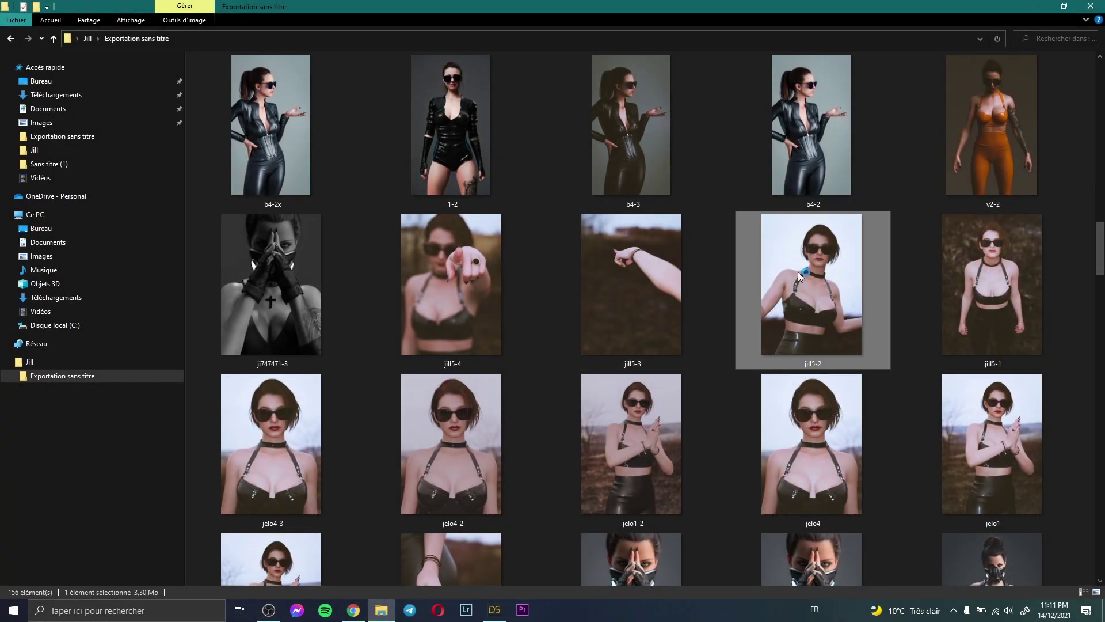
pyautogui.scroll(3, 581, 304)
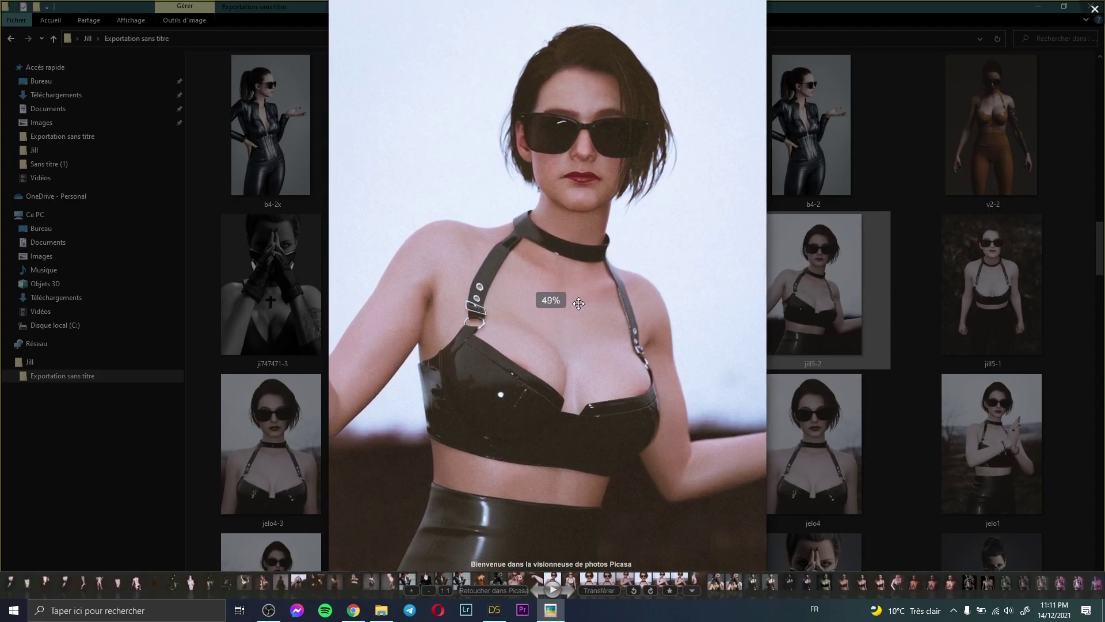
pyautogui.click(1095, 10)
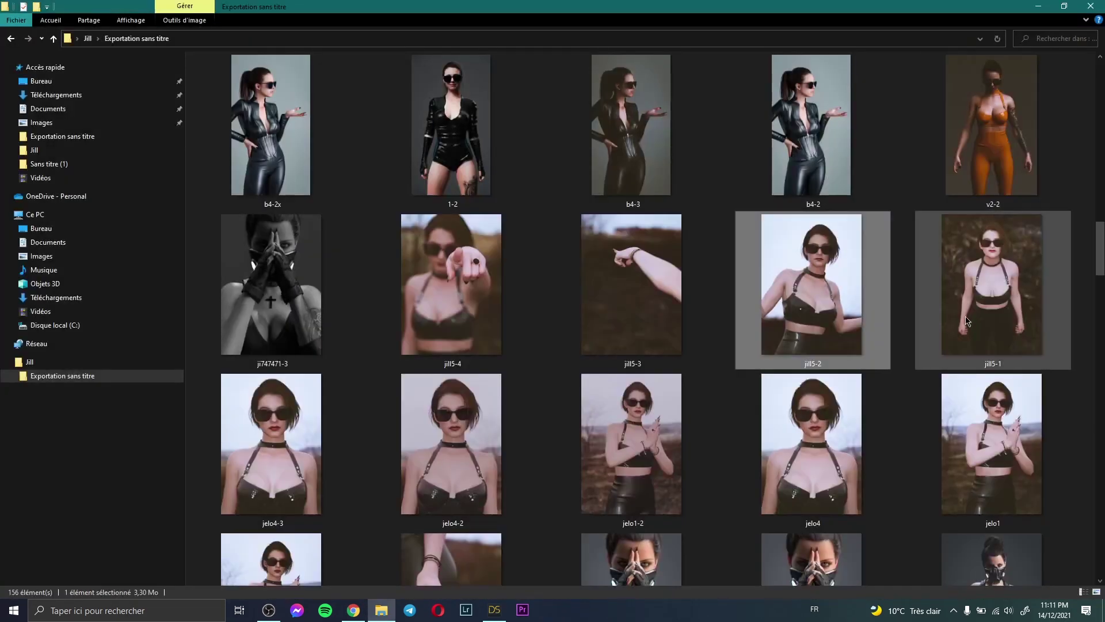
pyautogui.doubleClick(967, 323)
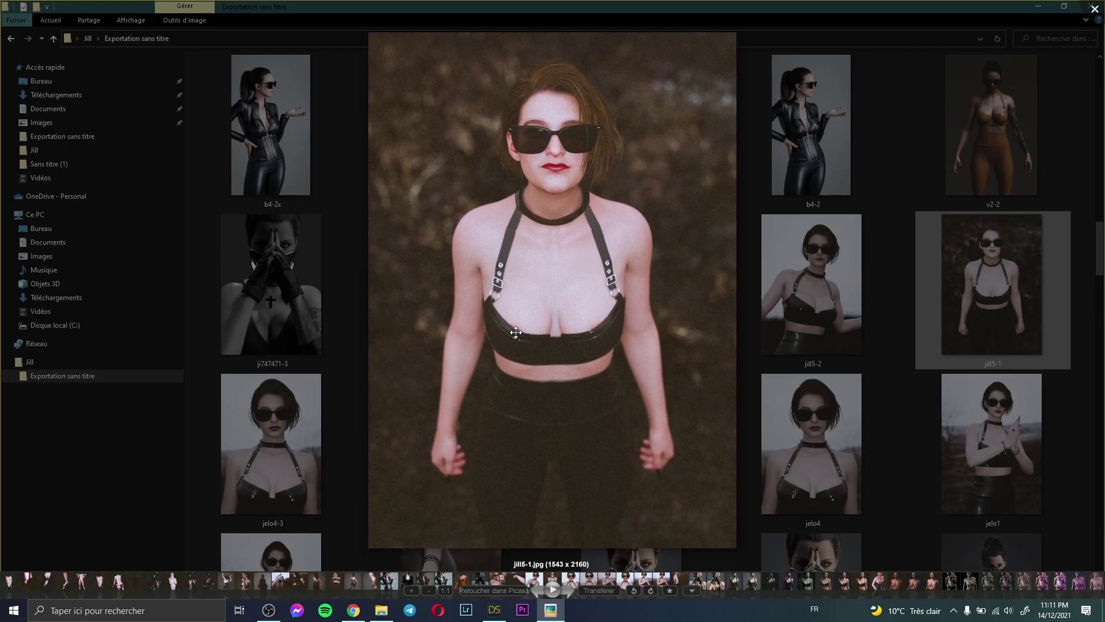
pyautogui.scroll(2, 563, 338)
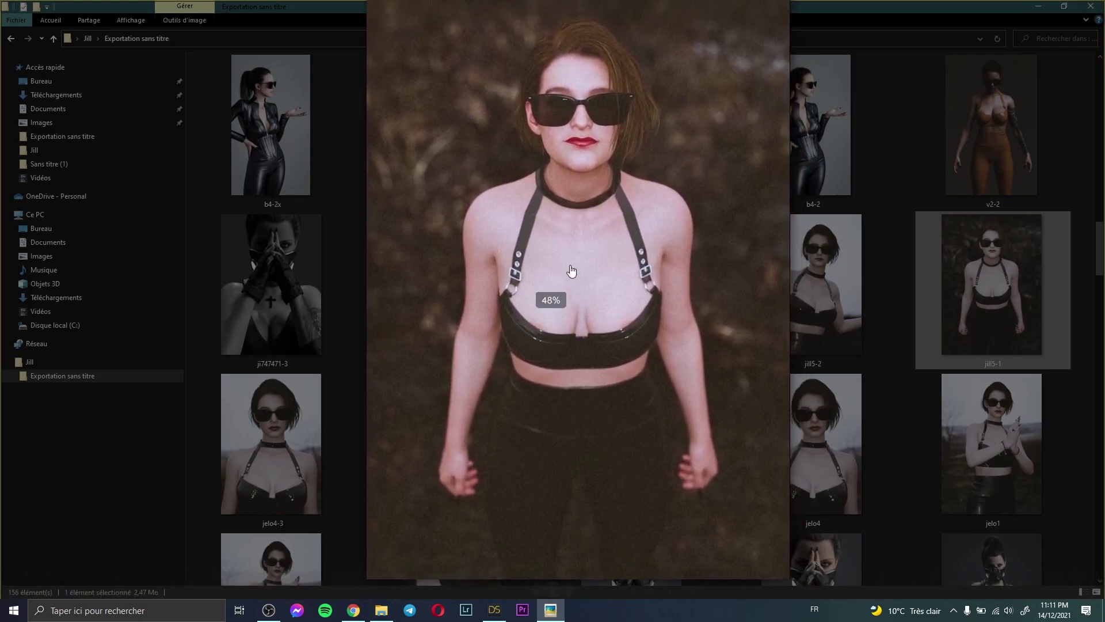
pyautogui.click(1095, 10)
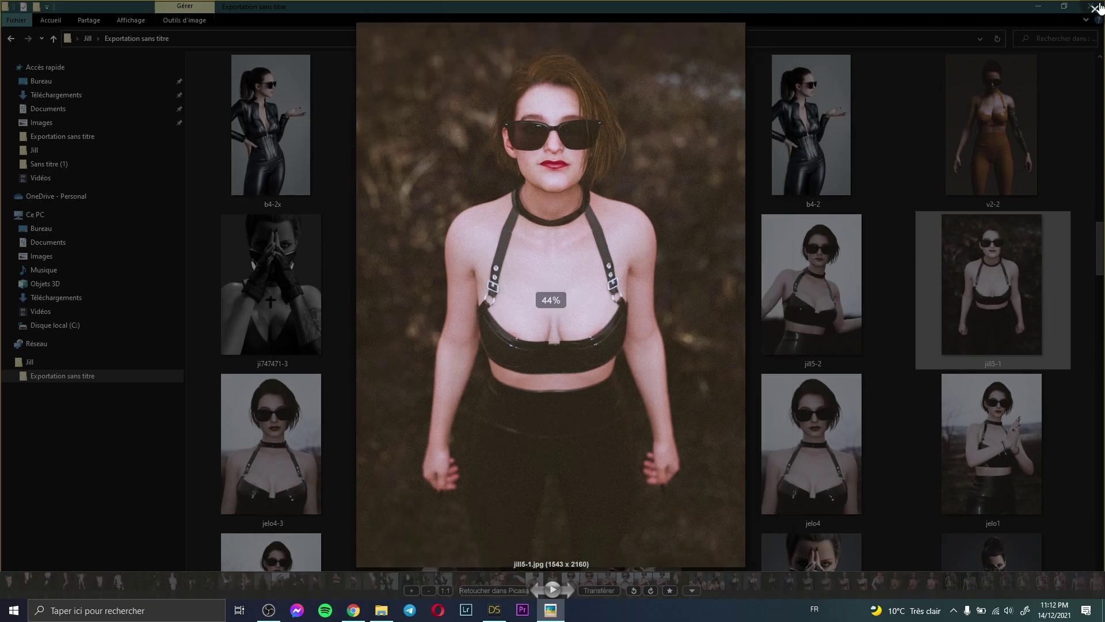
pyautogui.doubleClick(633, 302)
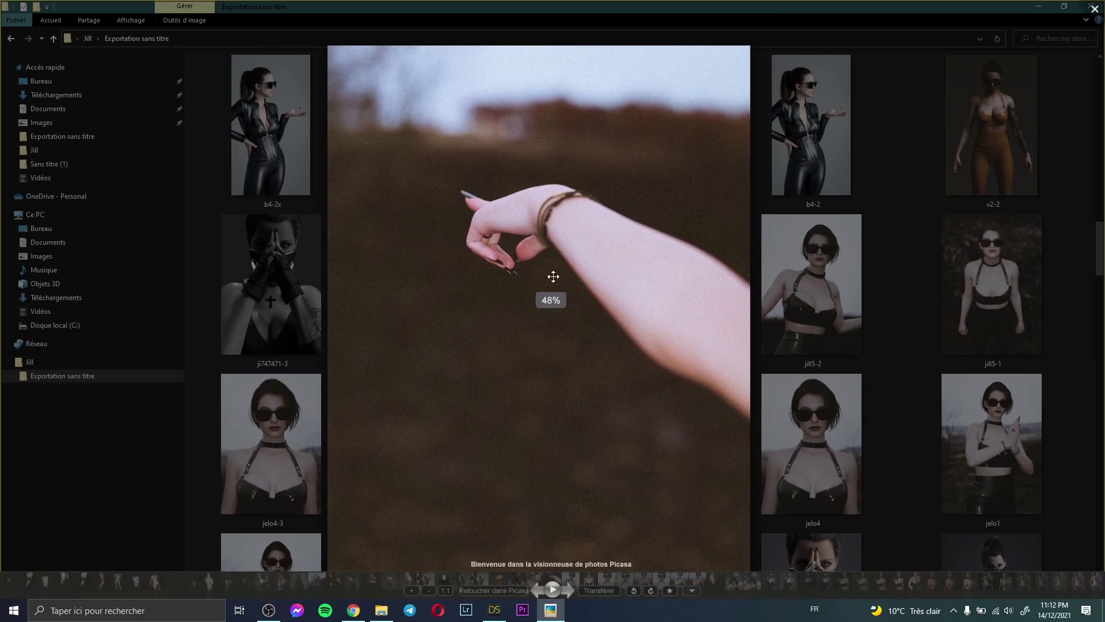
pyautogui.scroll(-1, 574, 308)
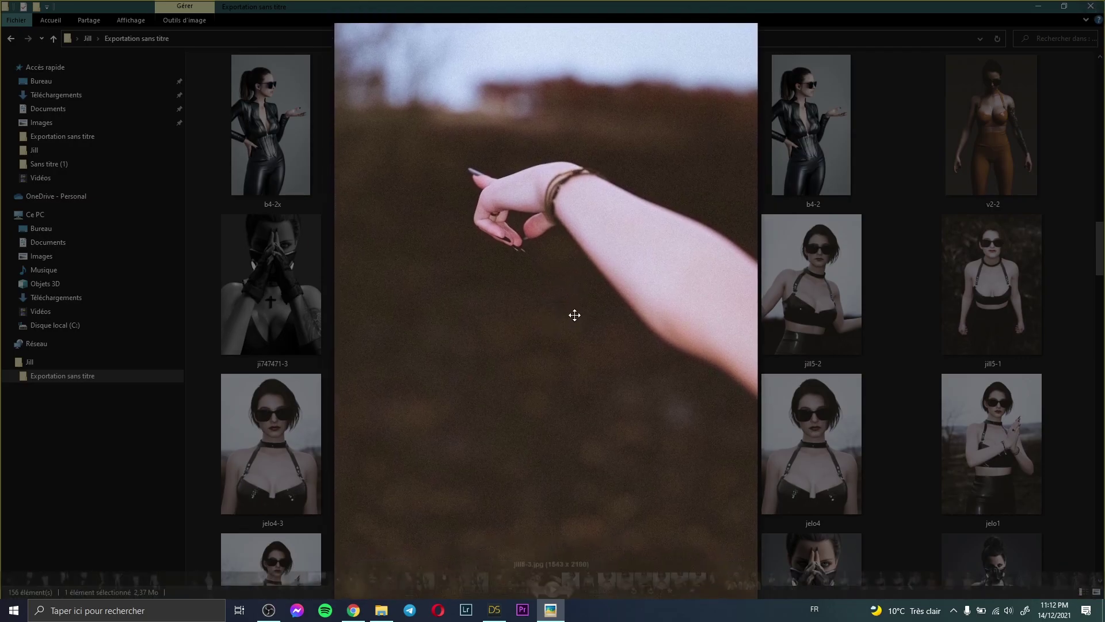
# - Examine the face and upper body in jill5-1 close up and reopen jill5-2 briefly
pyautogui.click(984, 293)
pyautogui.doubleClick(985, 293)
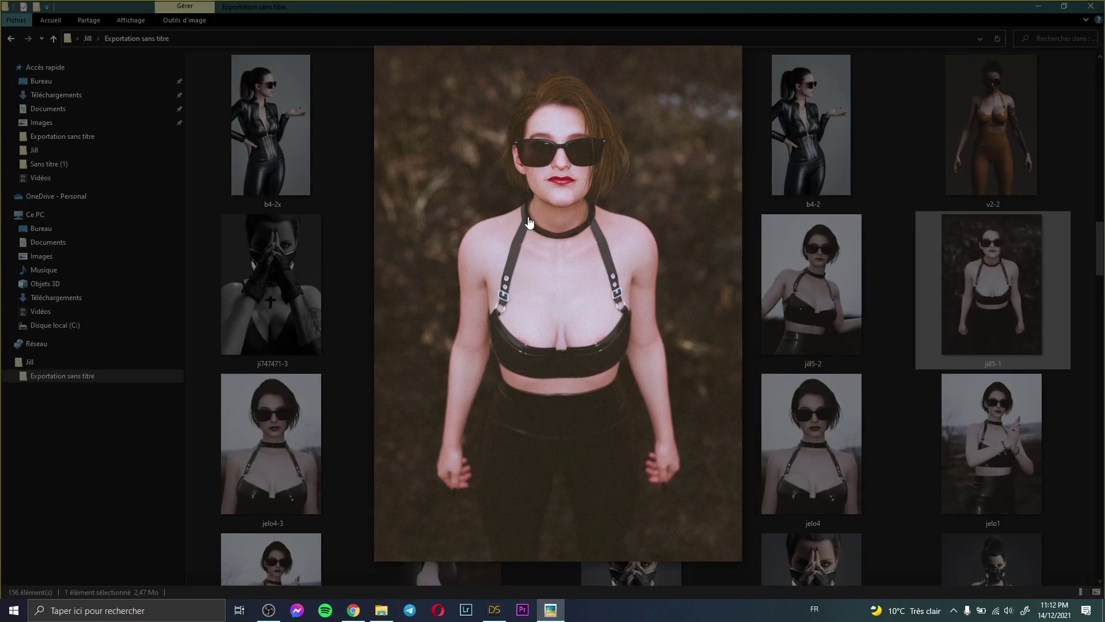
pyautogui.moveTo(594, 159)
pyautogui.mouseDown()
pyautogui.moveTo(576, 164)
pyautogui.moveTo(586, 162)
pyautogui.mouseUp()
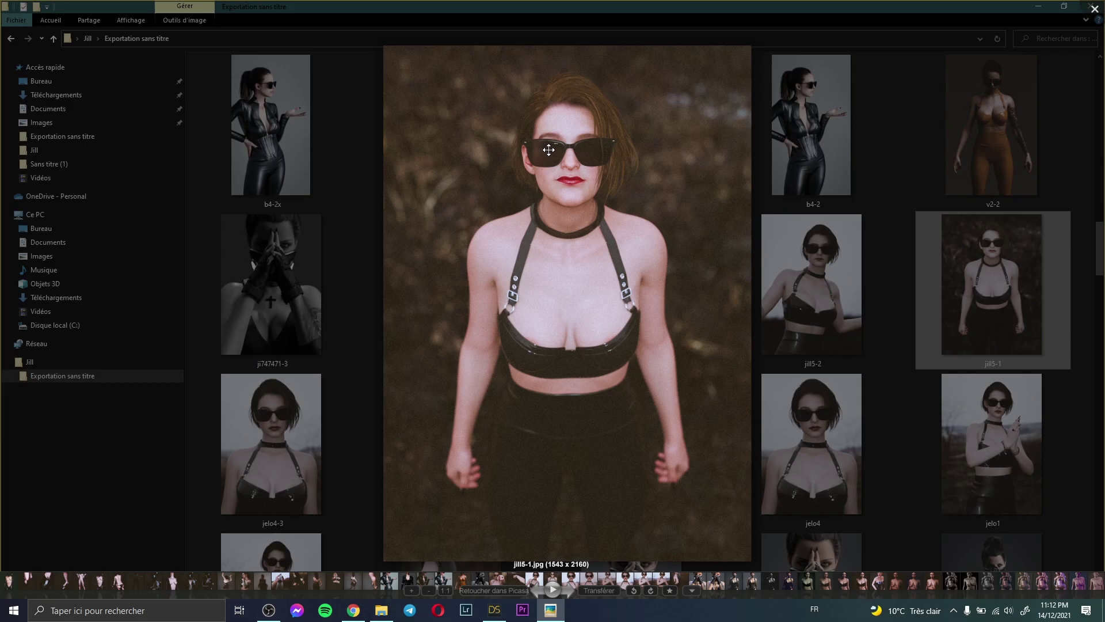
pyautogui.scroll(5, 517, 299)
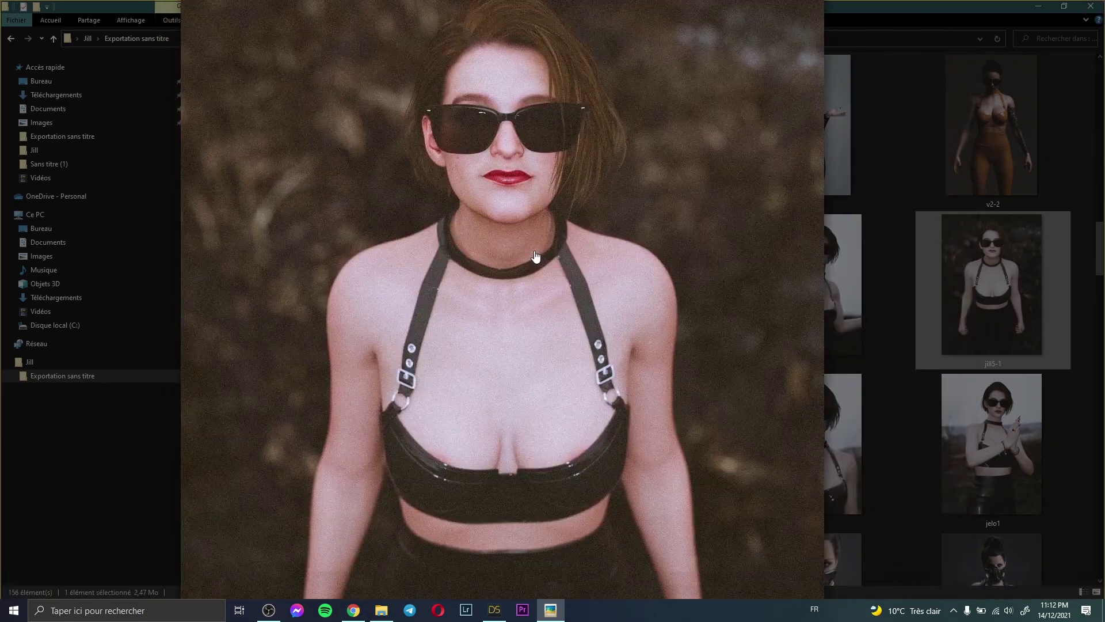
pyautogui.moveTo(468, 248); pyautogui.dragTo(500, 227)
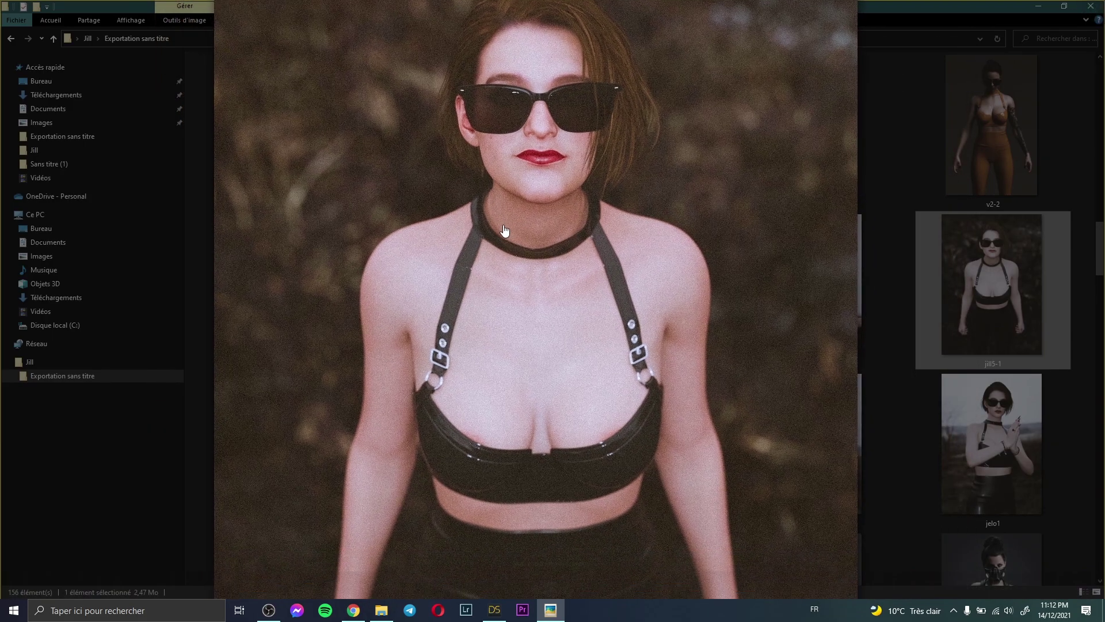
pyautogui.press('Escape')
pyautogui.doubleClick(795, 307)
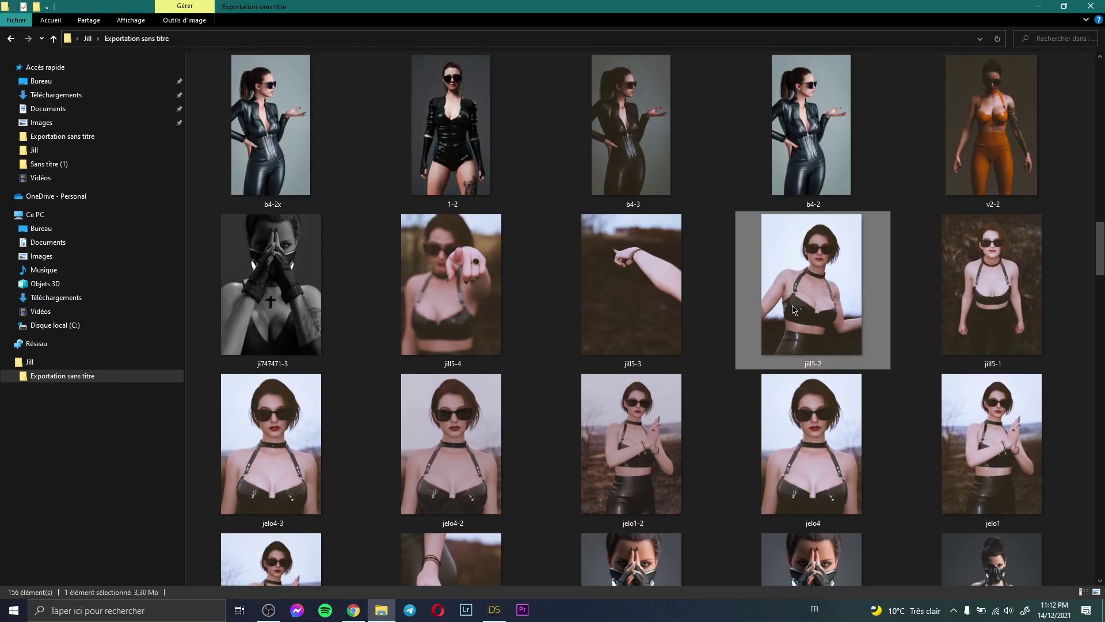
pyautogui.press('Escape')
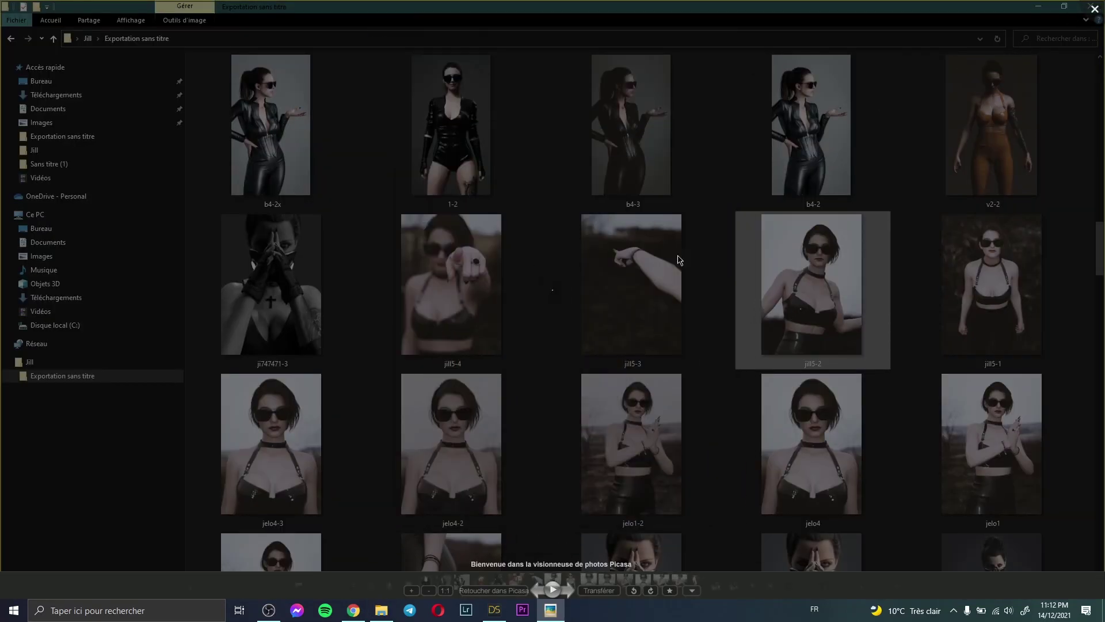
# - Switch to DAZ Studio and load the Genesis 8 Basic Female figure from the Genesis 8 Female people folder
pyautogui.click(493, 610)
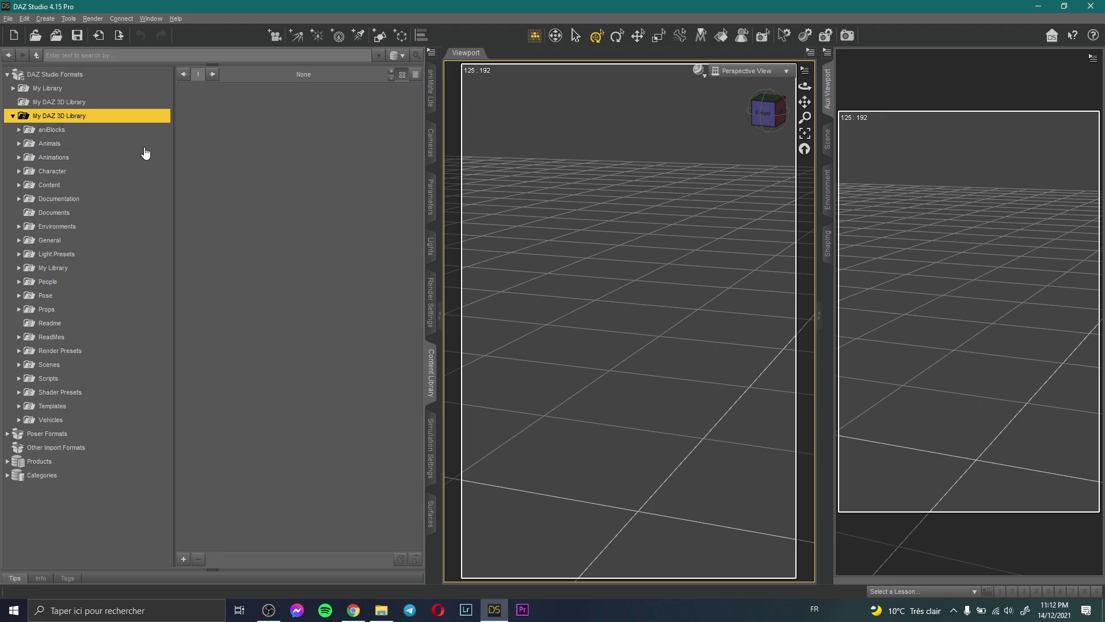
pyautogui.click(82, 283)
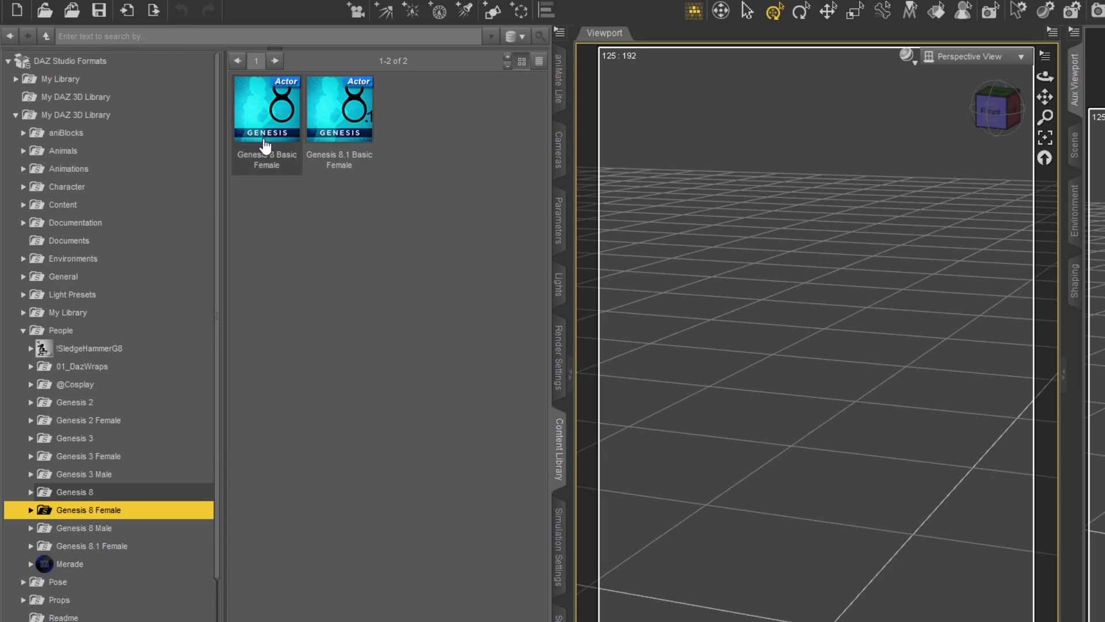
pyautogui.doubleClick(274, 139)
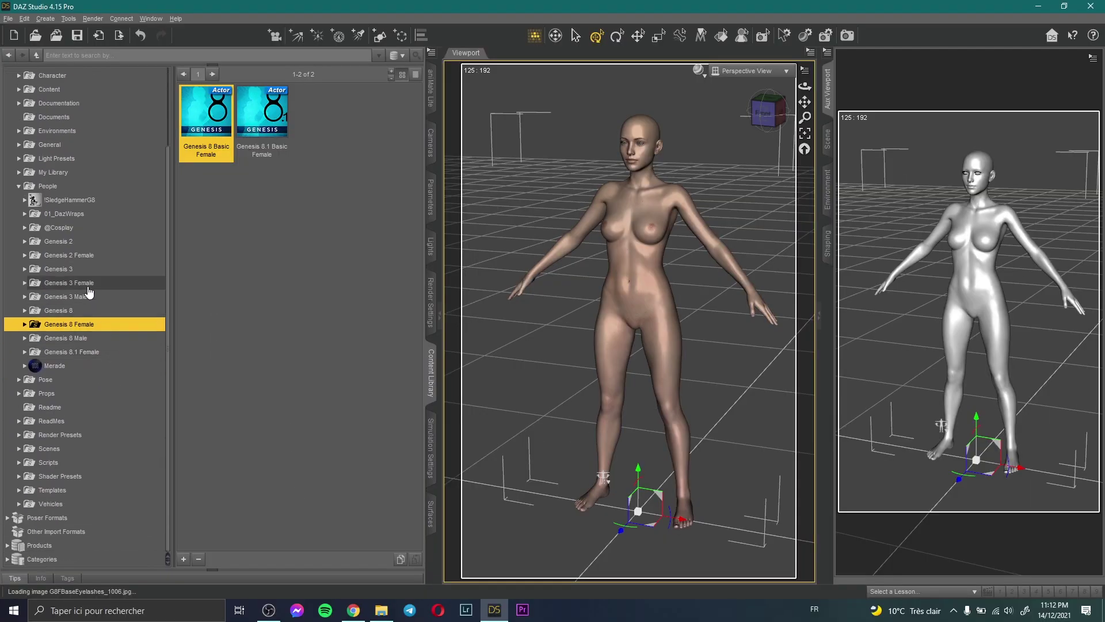
# - Dress the figure in the Basic Wear 01 set from the Genesis 8 Female clothing folder
pyautogui.doubleClick(98, 324)
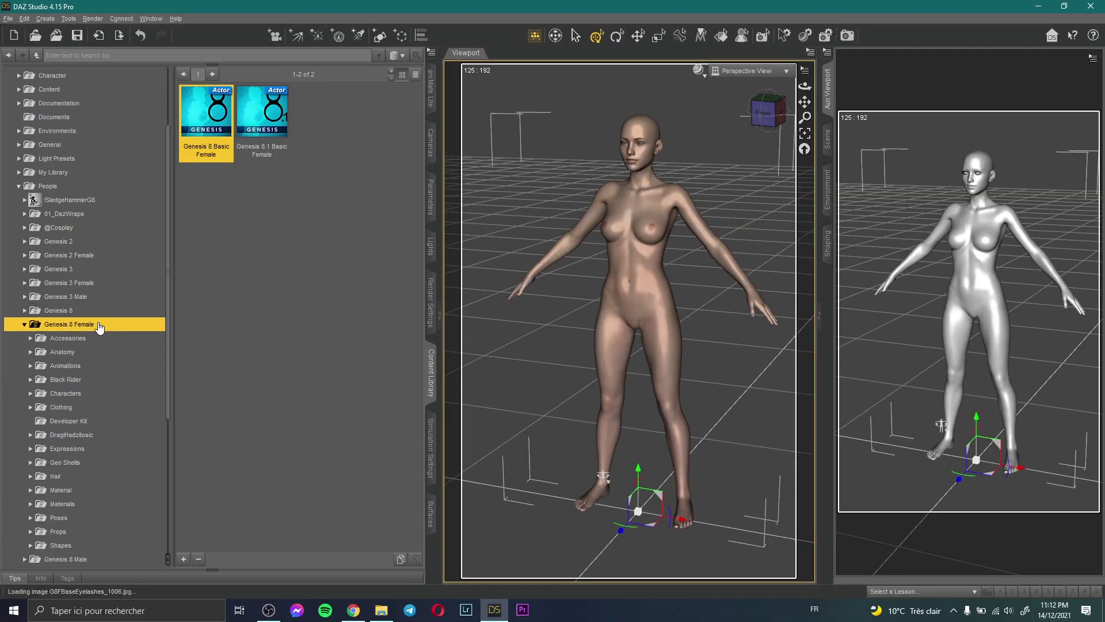
pyautogui.doubleClick(62, 407)
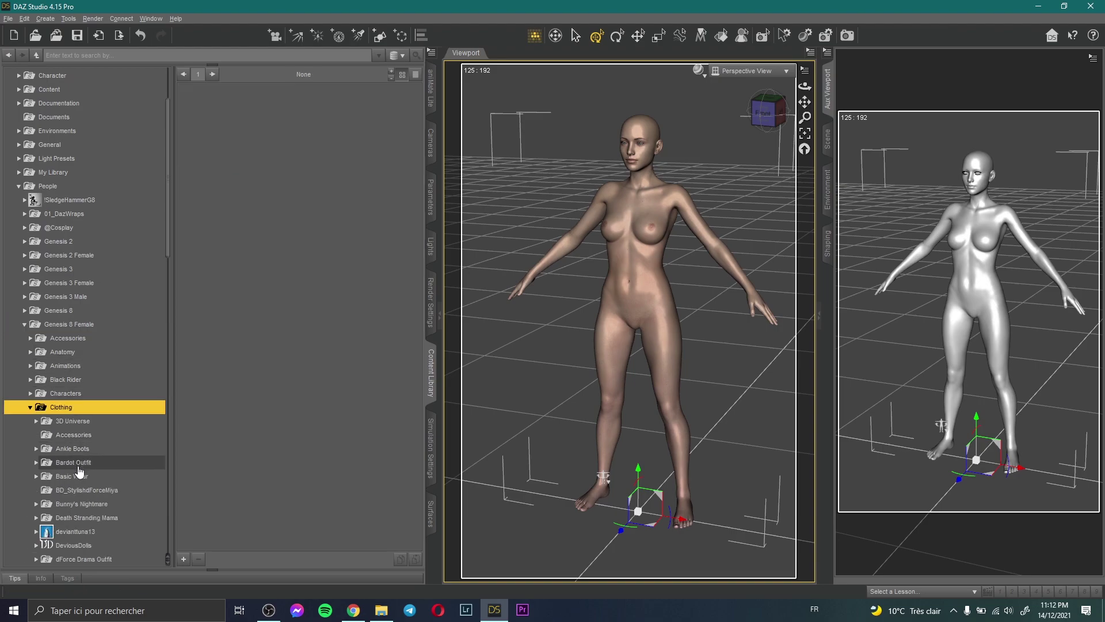
pyautogui.click(72, 476)
pyautogui.click(213, 114)
pyautogui.doubleClick(213, 114)
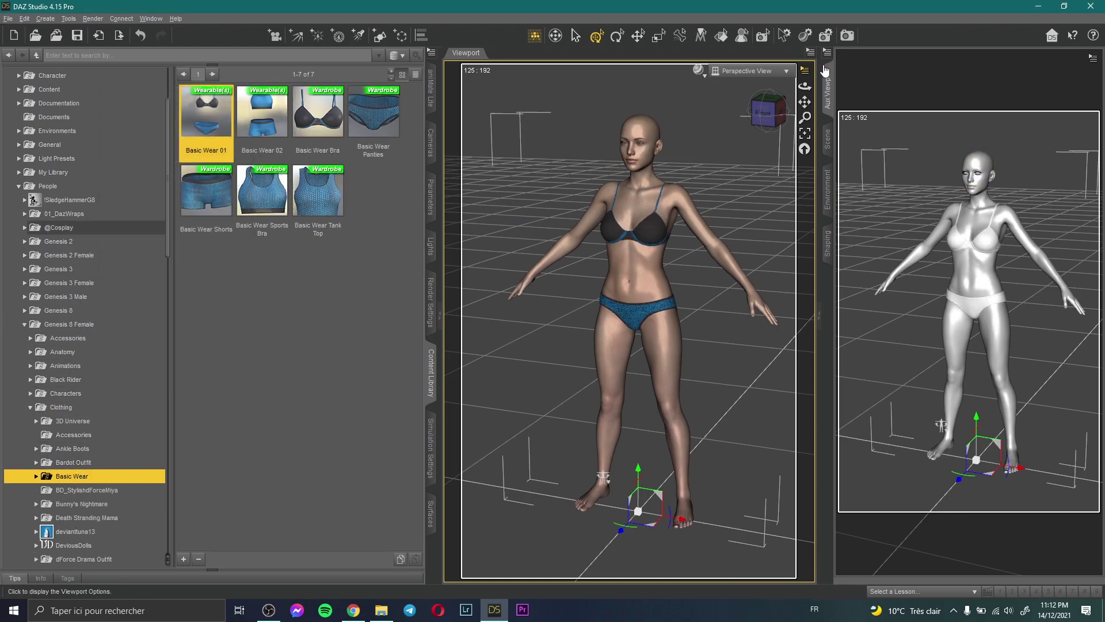
pyautogui.moveTo(805, 87); pyautogui.dragTo(823, 80)
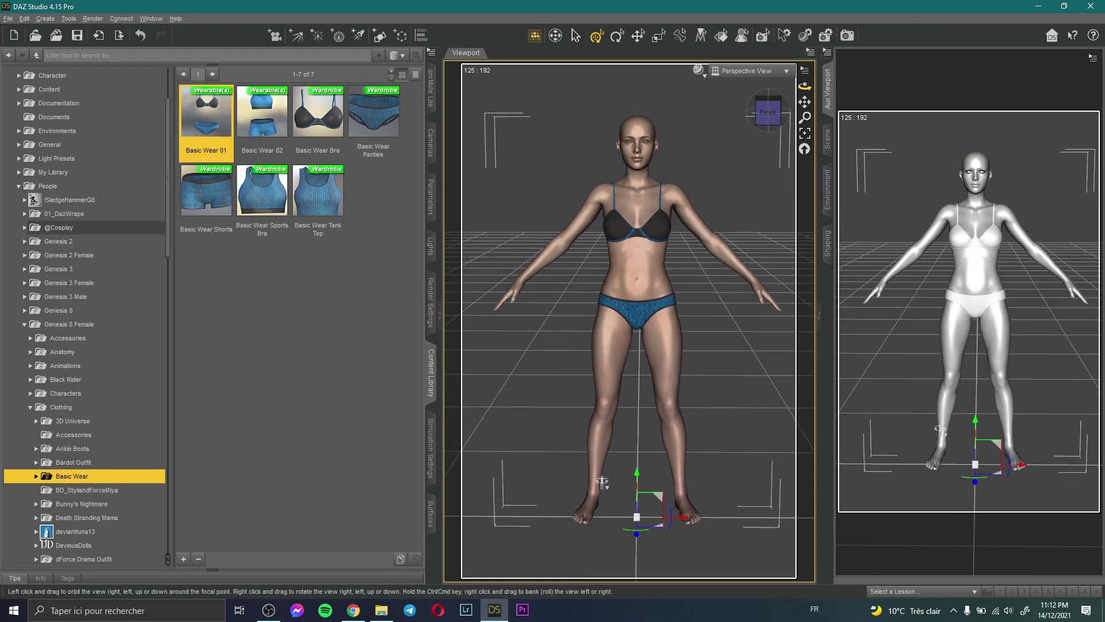
# - Switch to the exported images folder and check the reference render jill5-1
pyautogui.click(377, 605)
pyautogui.doubleClick(991, 284)
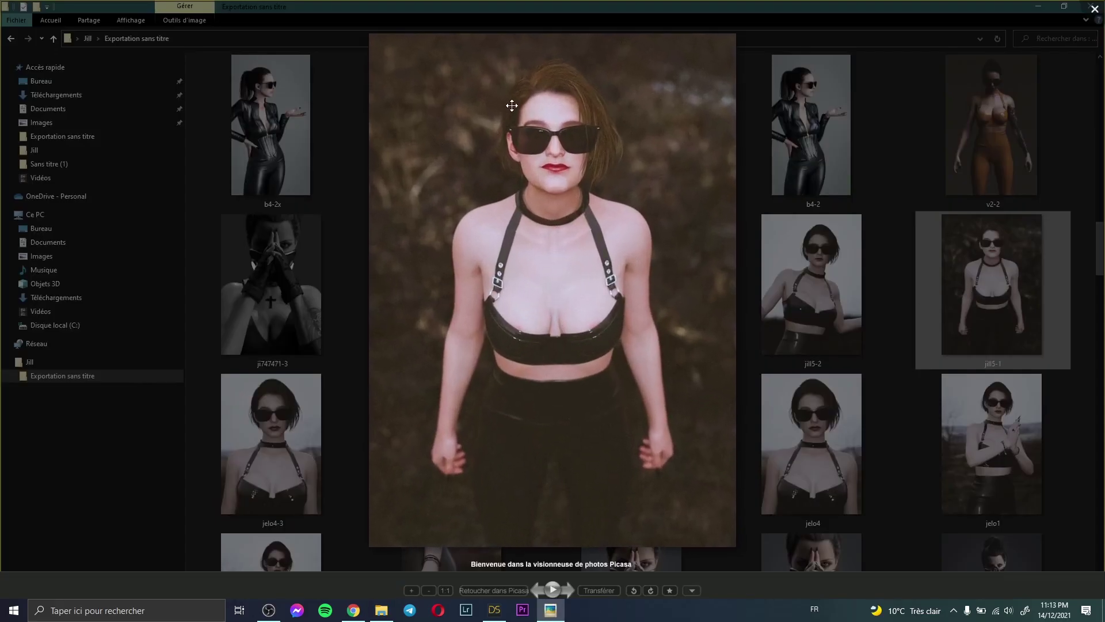
pyautogui.press('Escape')
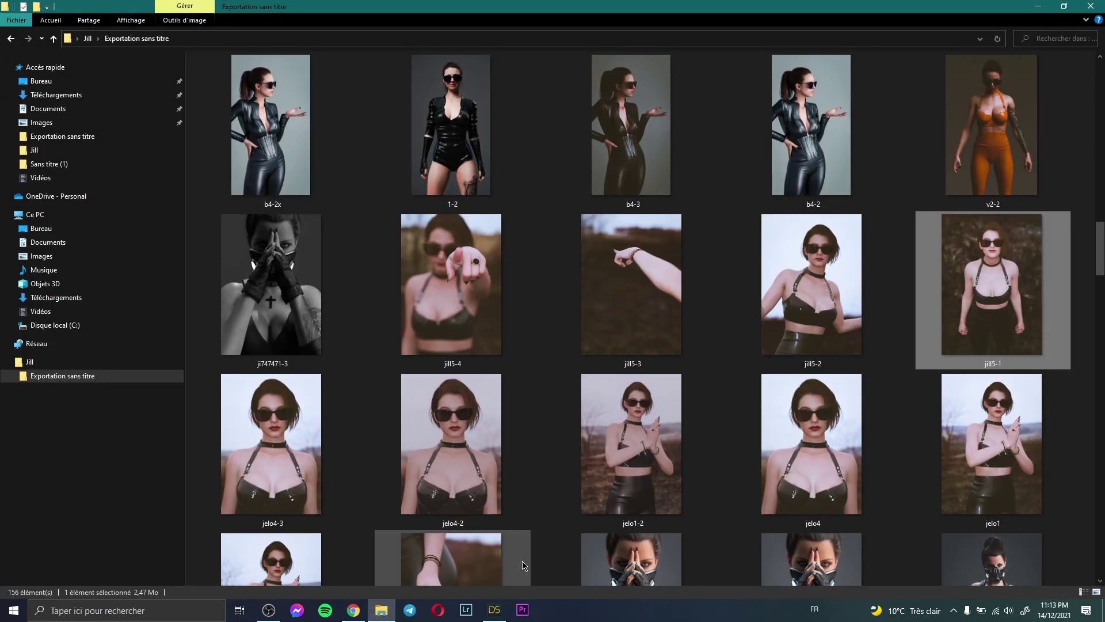
# - Return to DAZ Studio and expand Genesis 8 Female in the scene hierarchy
pyautogui.click(494, 609)
pyautogui.click(827, 140)
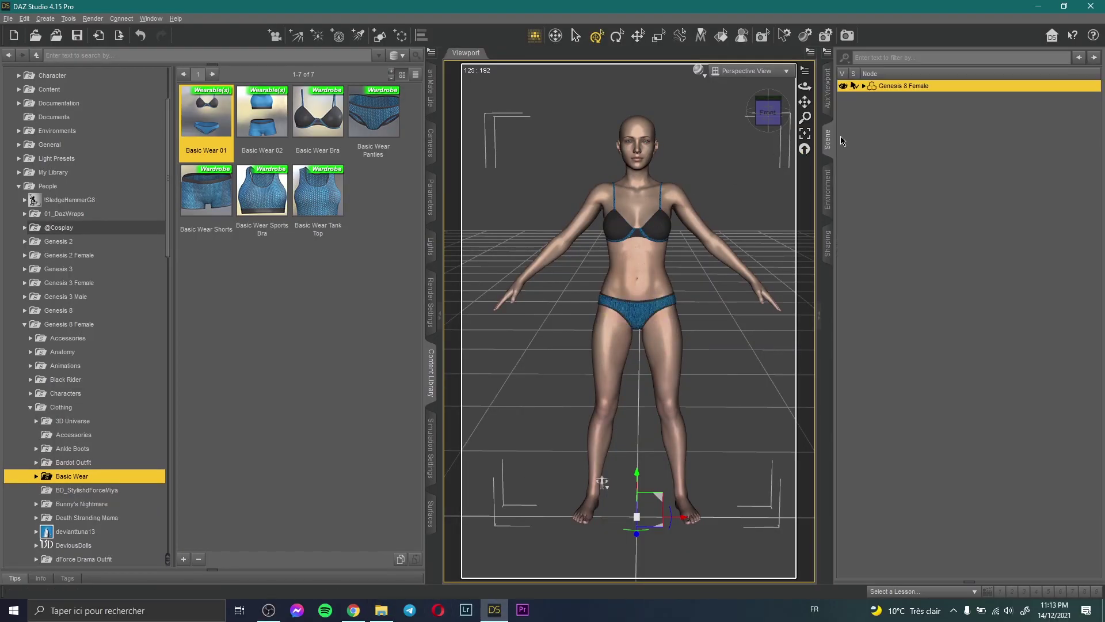
pyautogui.click(863, 85)
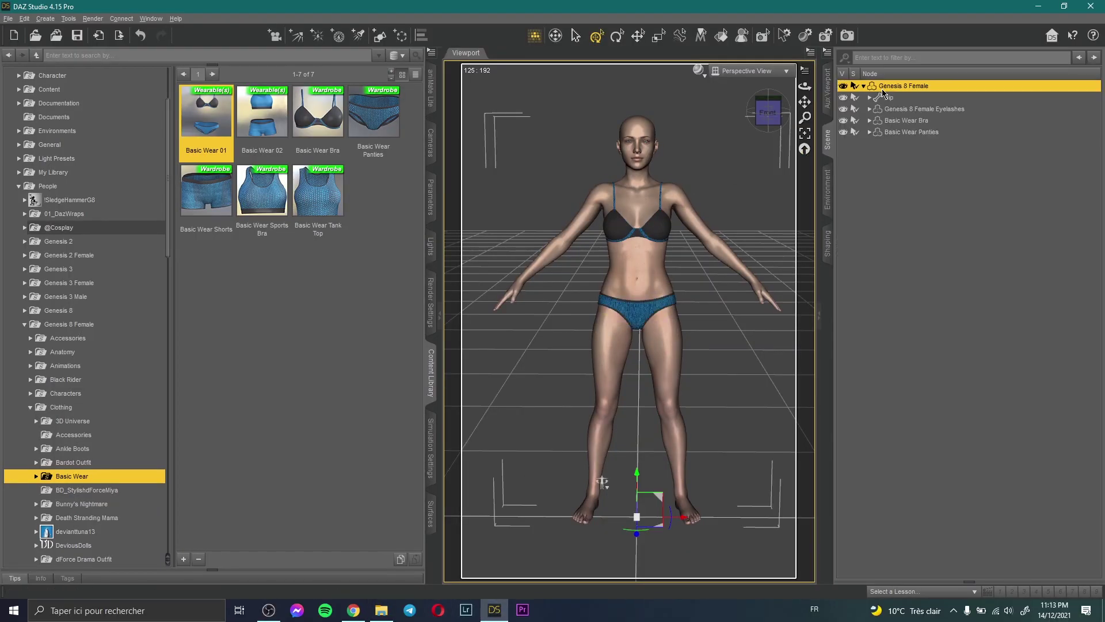
# - Apply the Jill Valentine full character, body and face presets from the GC_Jill Valentine folder to the figure
pyautogui.scroll(-5, 83, 296)
pyautogui.scroll(-3, 84, 299)
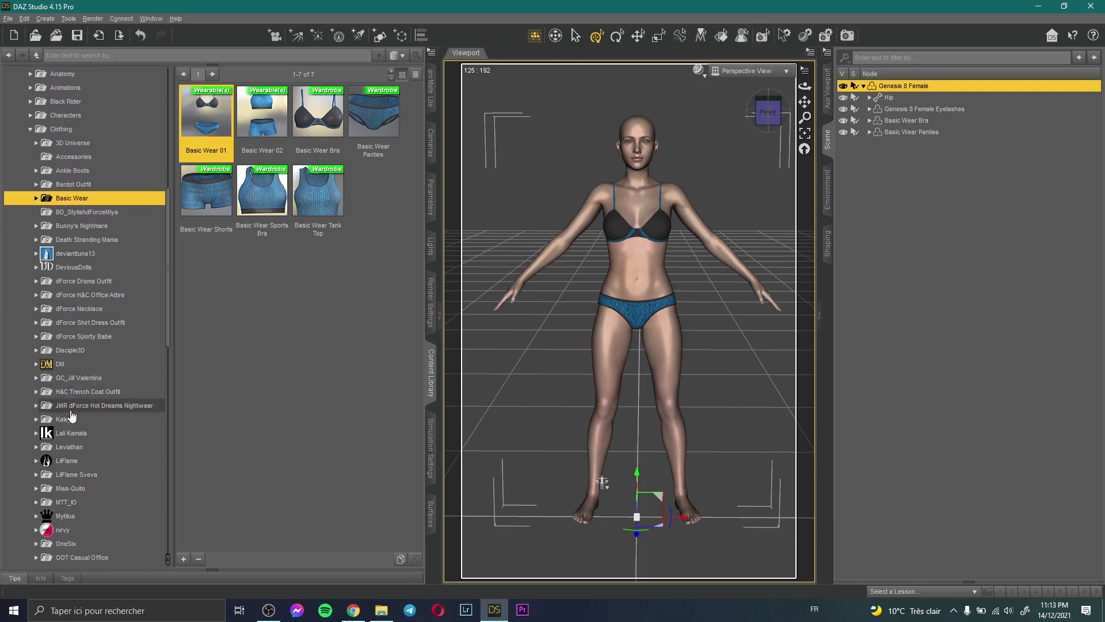
pyautogui.click(80, 377)
pyautogui.doubleClick(124, 380)
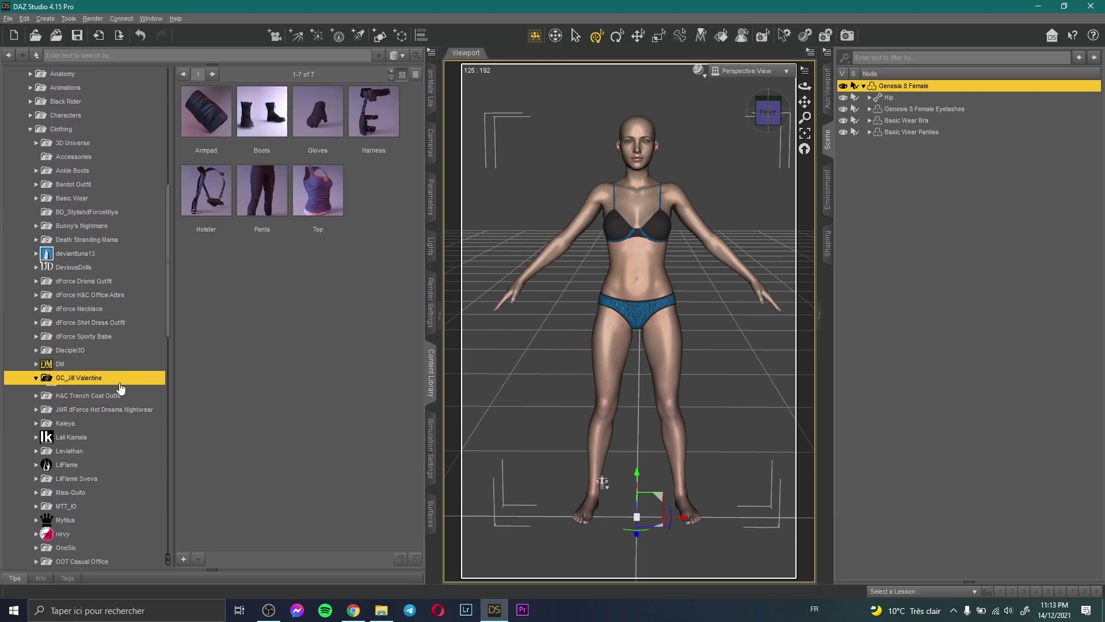
pyautogui.click(108, 392)
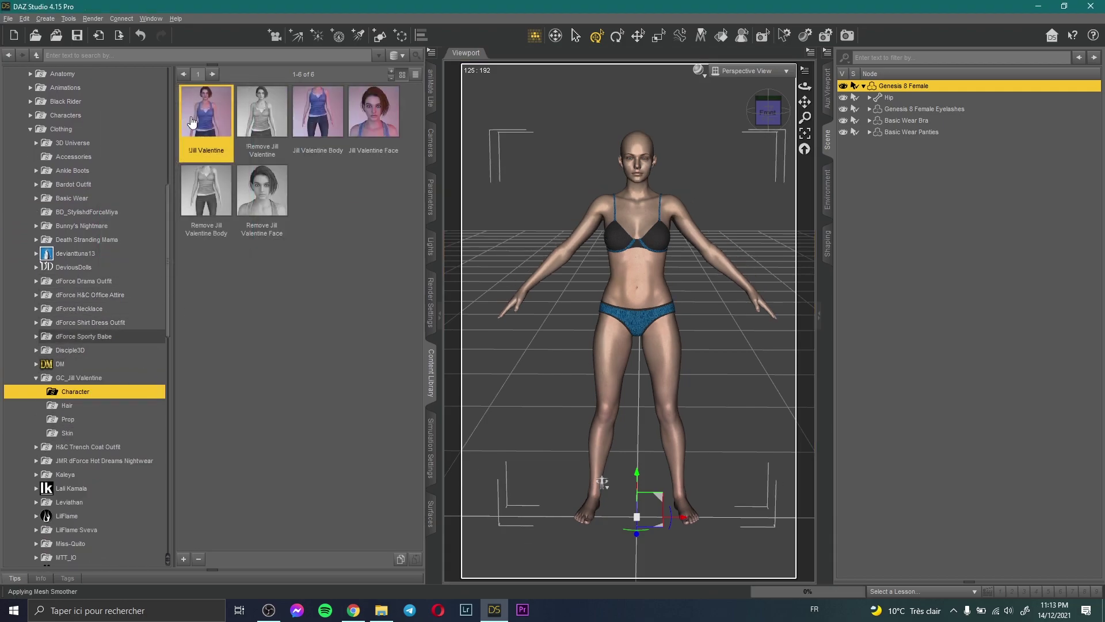
pyautogui.doubleClick(316, 118)
pyautogui.click(359, 121)
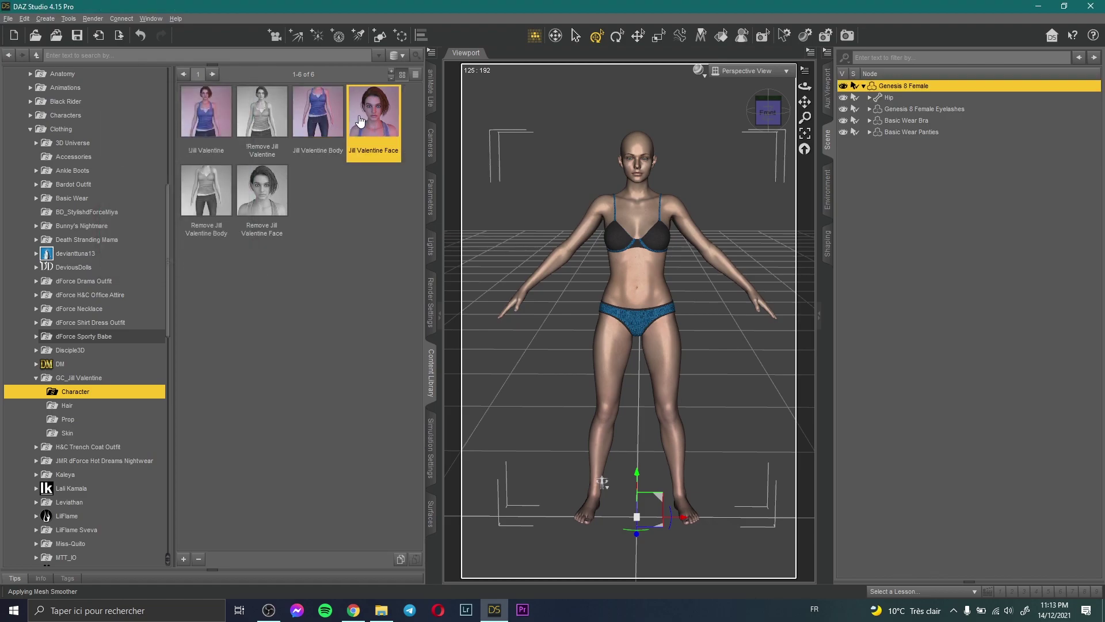
# - Add the Brow and Hair items and apply the Skin preset from the GC_Jill Valentine folder to the figure
pyautogui.click(81, 405)
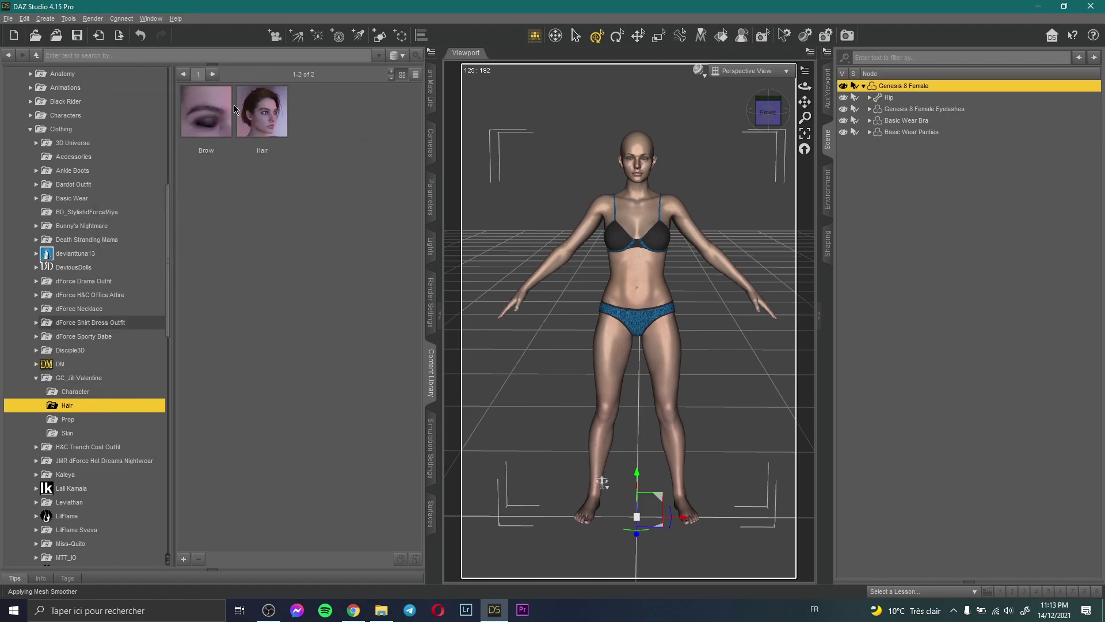
pyautogui.doubleClick(219, 121)
pyautogui.click(68, 433)
pyautogui.doubleClick(206, 115)
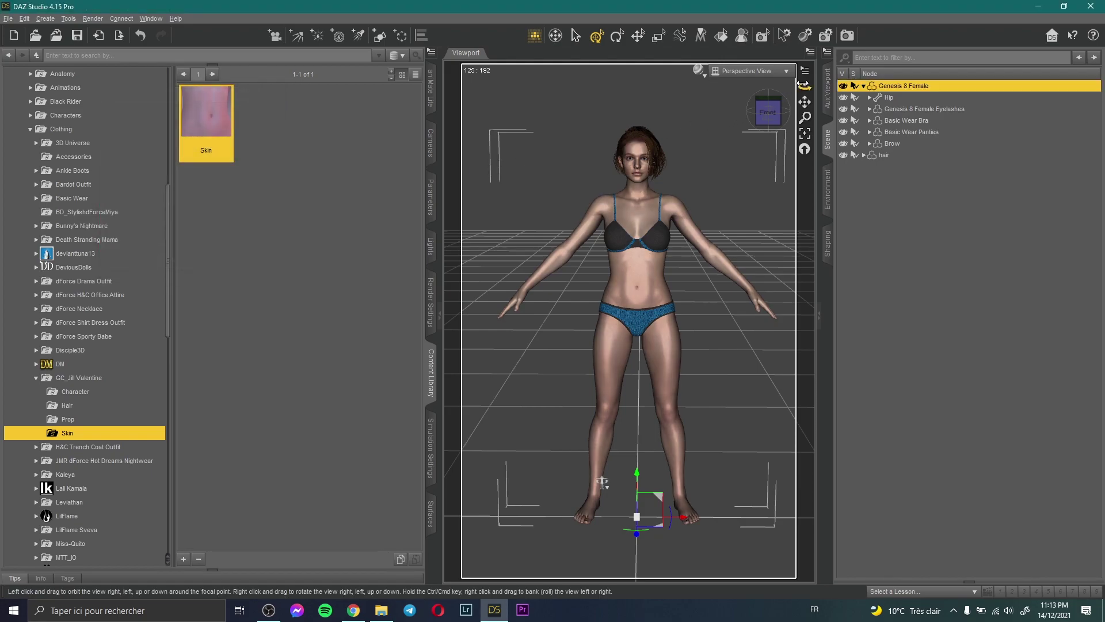
pyautogui.moveTo(804, 85)
pyautogui.mouseDown()
pyautogui.moveTo(841, 87)
pyautogui.moveTo(804, 87)
pyautogui.mouseUp()
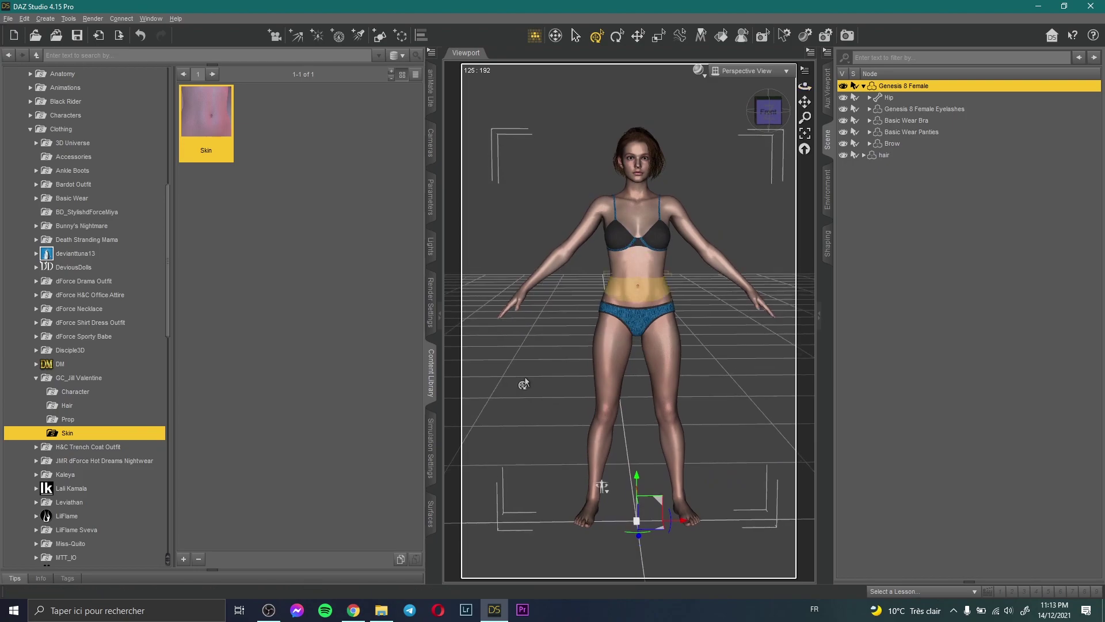
# - Compare the figure with an enlarged view of reference render jill5-1 and return to DAZ Studio
pyautogui.click(377, 611)
pyautogui.scroll(3, 459, 181)
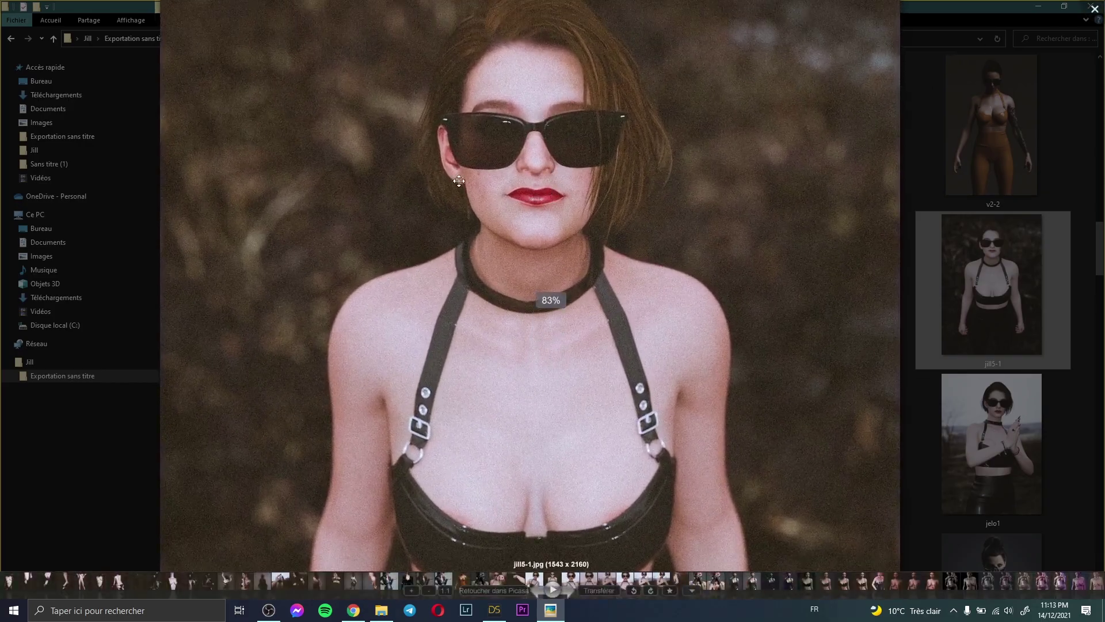
pyautogui.click(1095, 9)
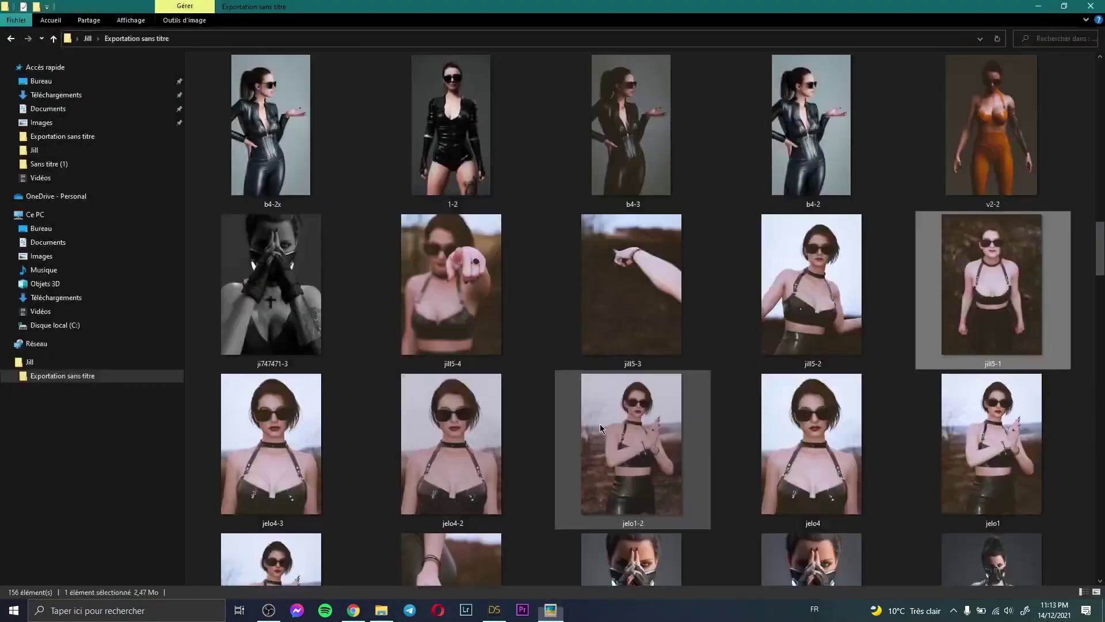
pyautogui.click(495, 610)
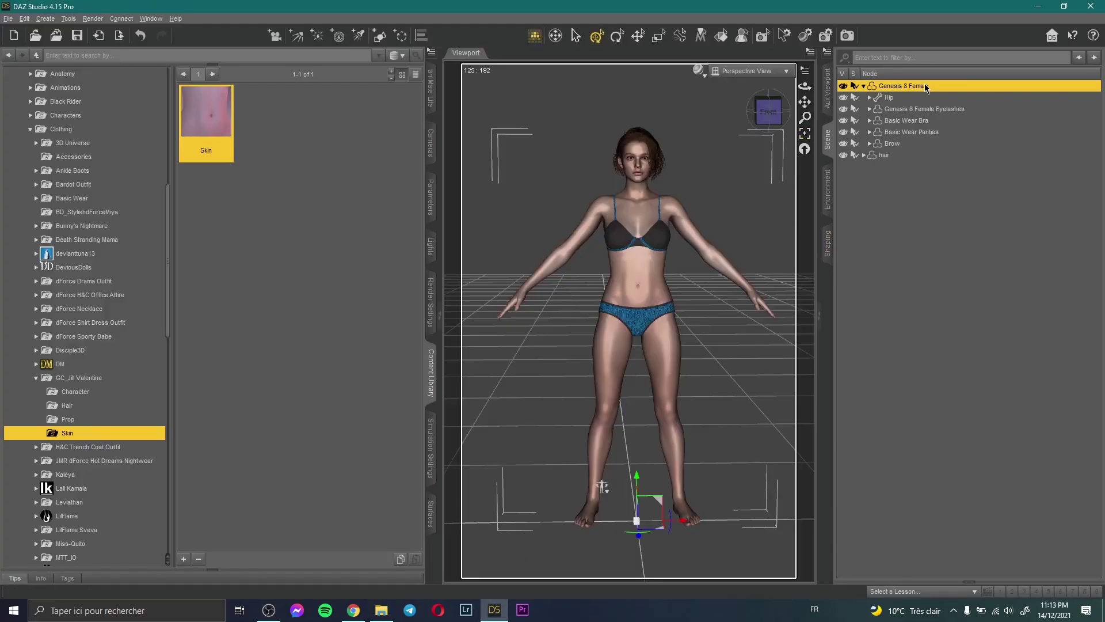
# - Frame the figure's head from the front and fit the RW ASG Rectangle Thin Frame glasses from the Genesis 8 accessories to Genesis 8 Female
pyautogui.click(573, 119)
pyautogui.click(636, 163)
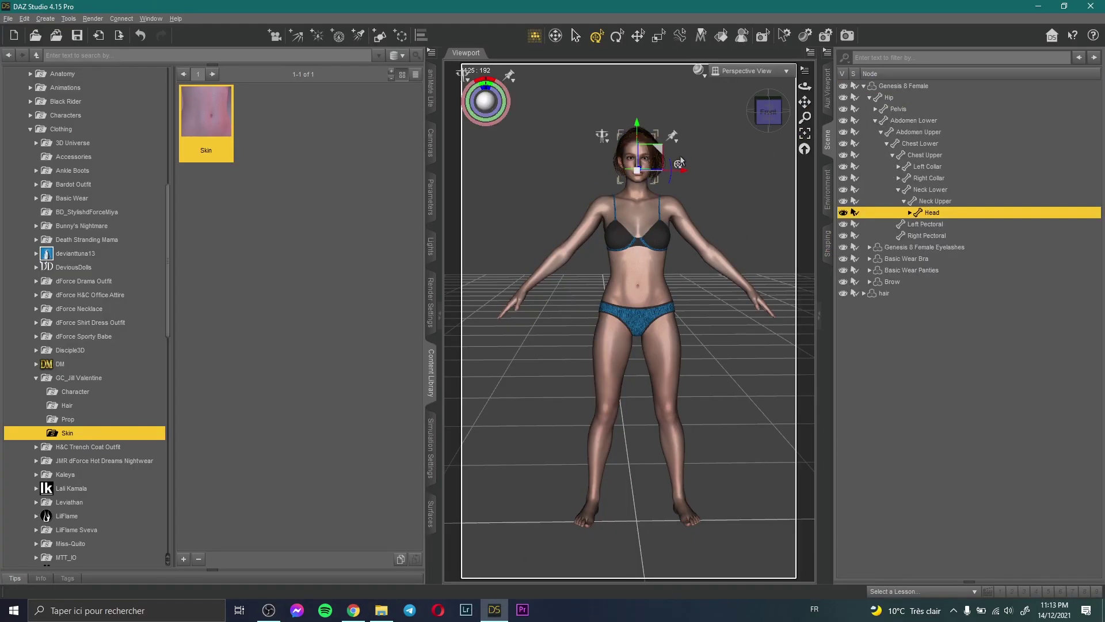
pyautogui.click(805, 135)
pyautogui.click(737, 121)
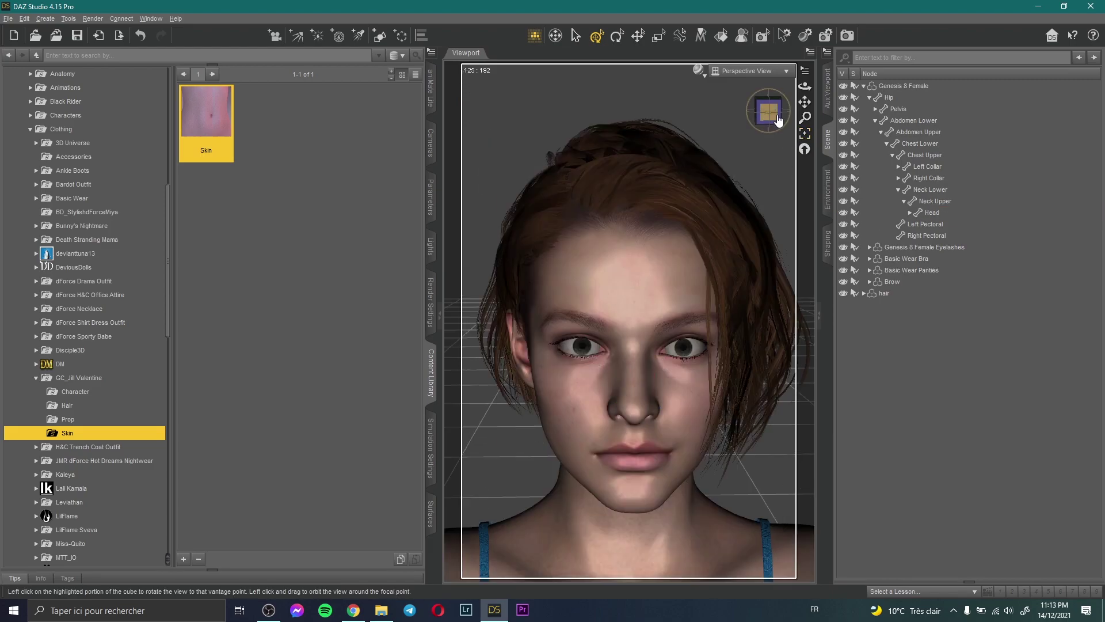
pyautogui.click(771, 109)
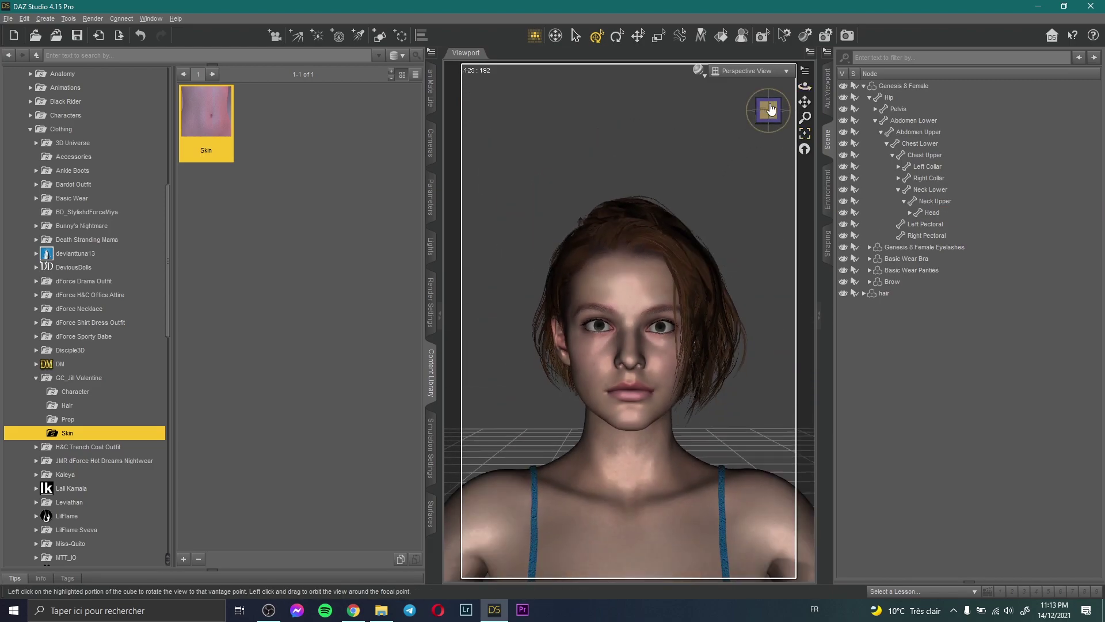
pyautogui.moveTo(804, 104); pyautogui.dragTo(796, 39)
pyautogui.click(903, 88)
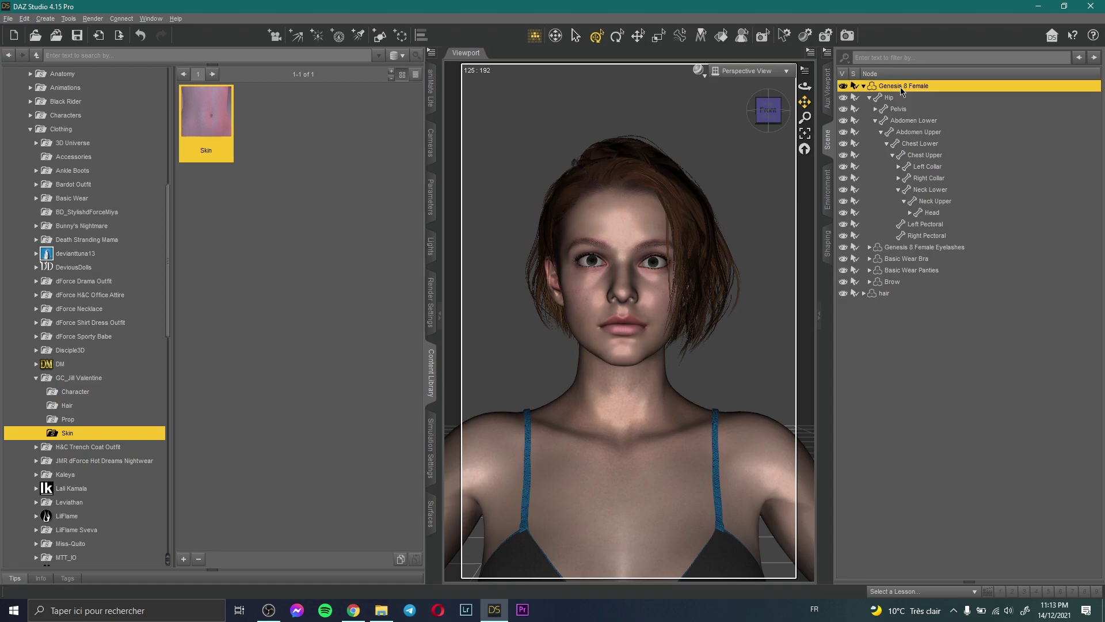
pyautogui.scroll(5, 81, 334)
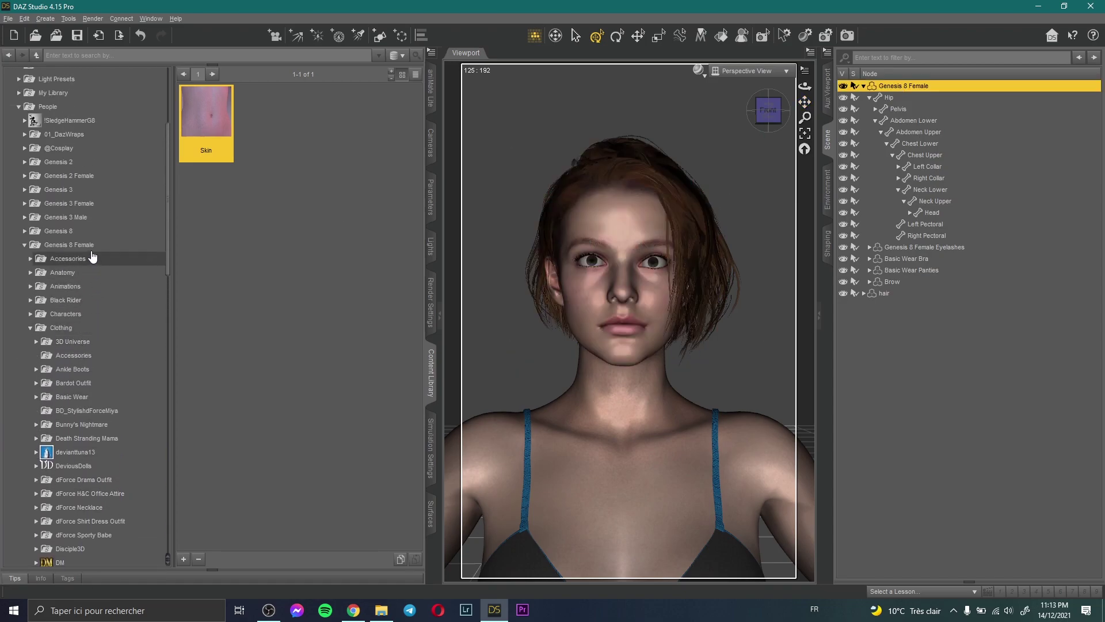
pyautogui.click(59, 230)
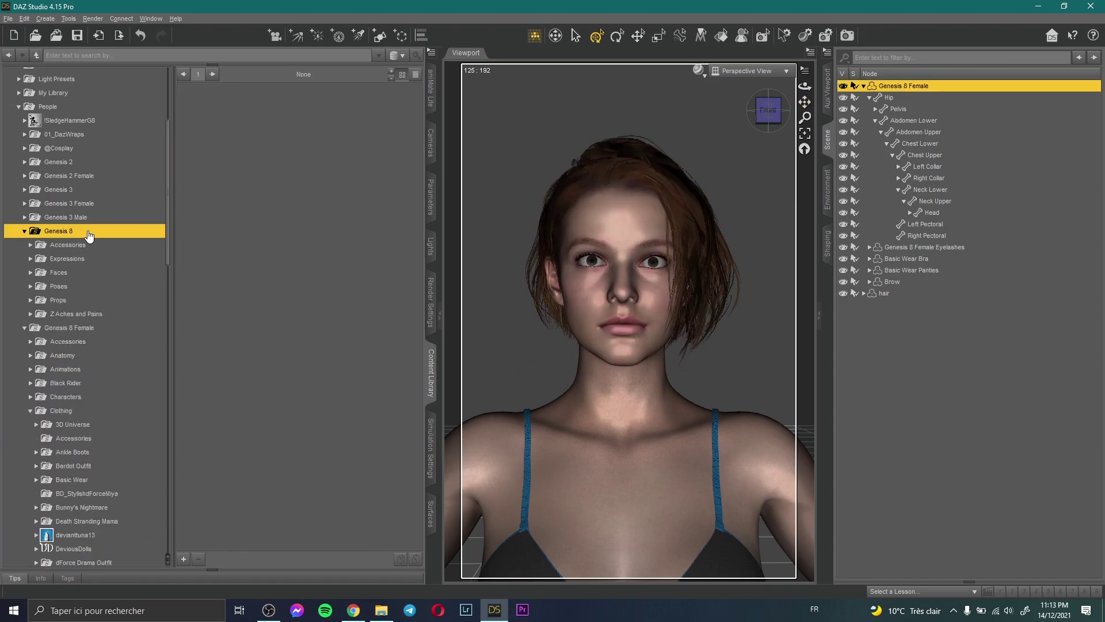
pyautogui.click(82, 245)
pyautogui.click(82, 259)
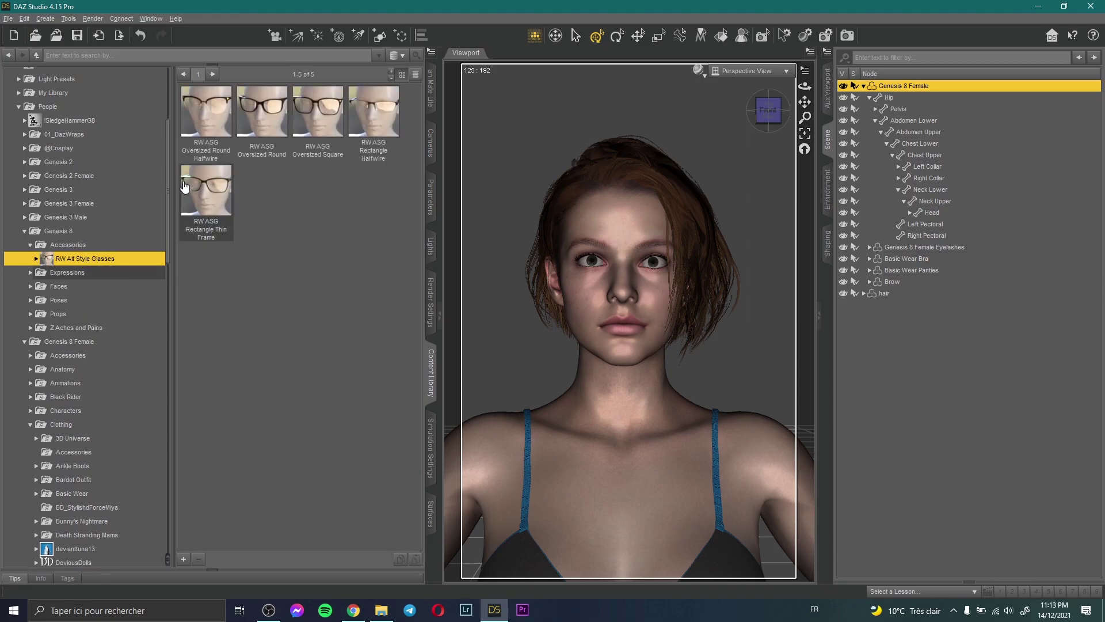
pyautogui.doubleClick(203, 209)
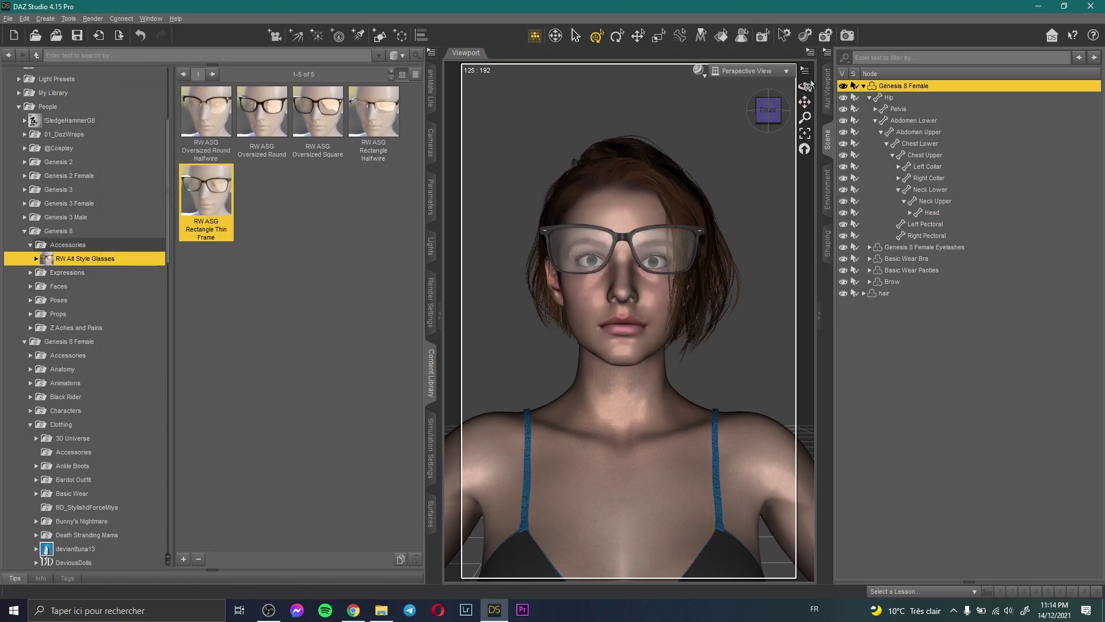
# - Compare the fitted glasses with reference renders jill5-1 and jill5-2 and return to DAZ Studio
pyautogui.moveTo(805, 86)
pyautogui.mouseDown()
pyautogui.moveTo(803, 99)
pyautogui.moveTo(869, 92)
pyautogui.moveTo(739, 85)
pyautogui.moveTo(804, 97)
pyautogui.mouseUp()
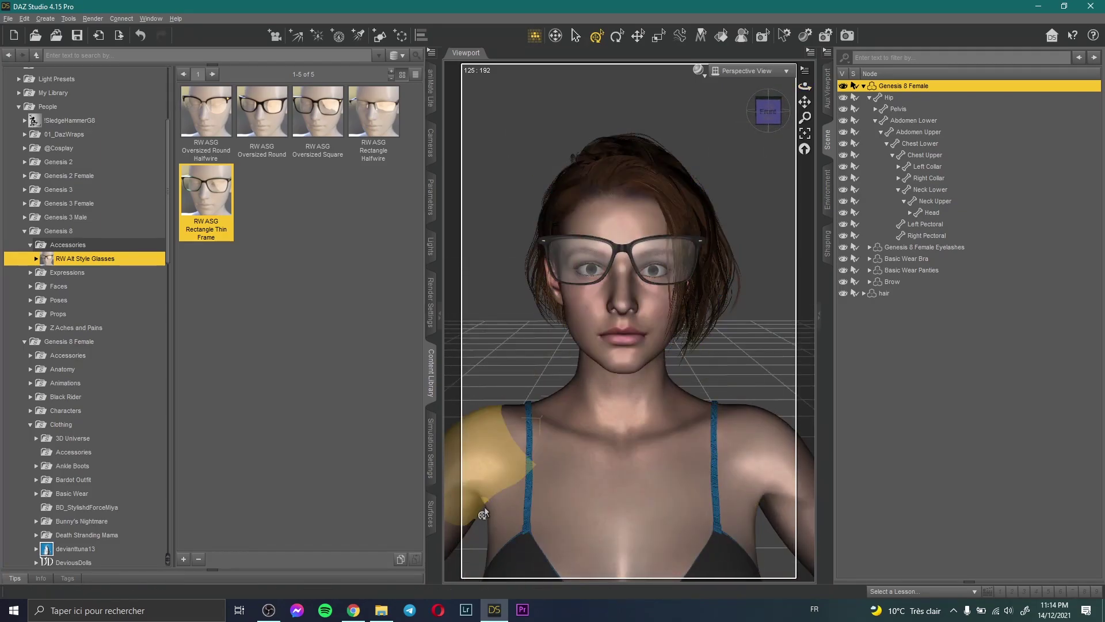
pyautogui.click(381, 611)
pyautogui.doubleClick(976, 279)
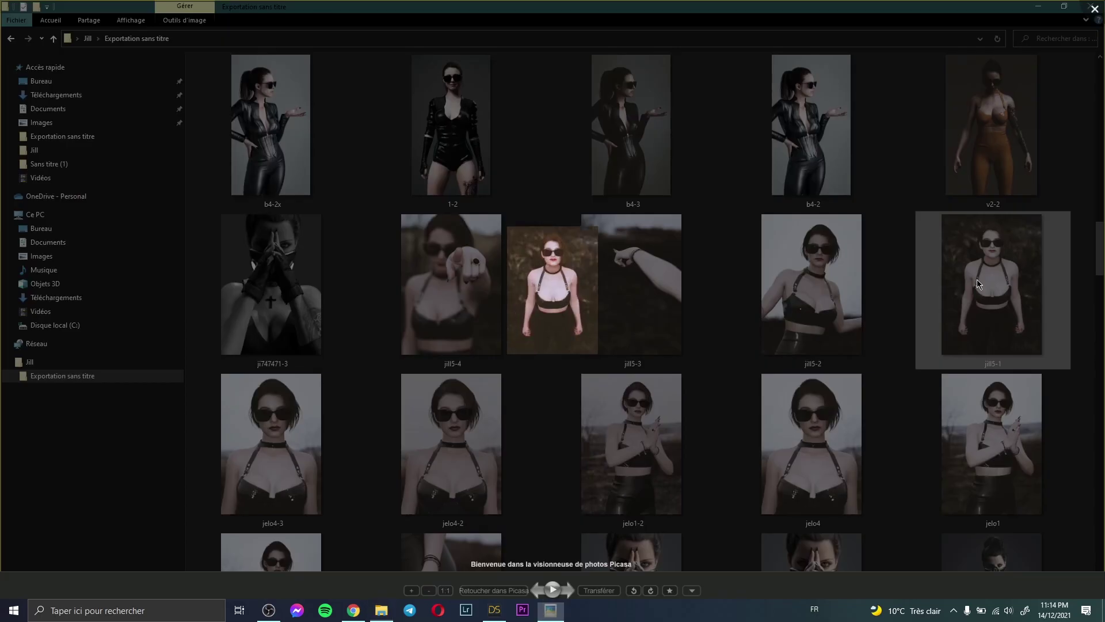
pyautogui.press('Escape')
pyautogui.doubleClick(867, 248)
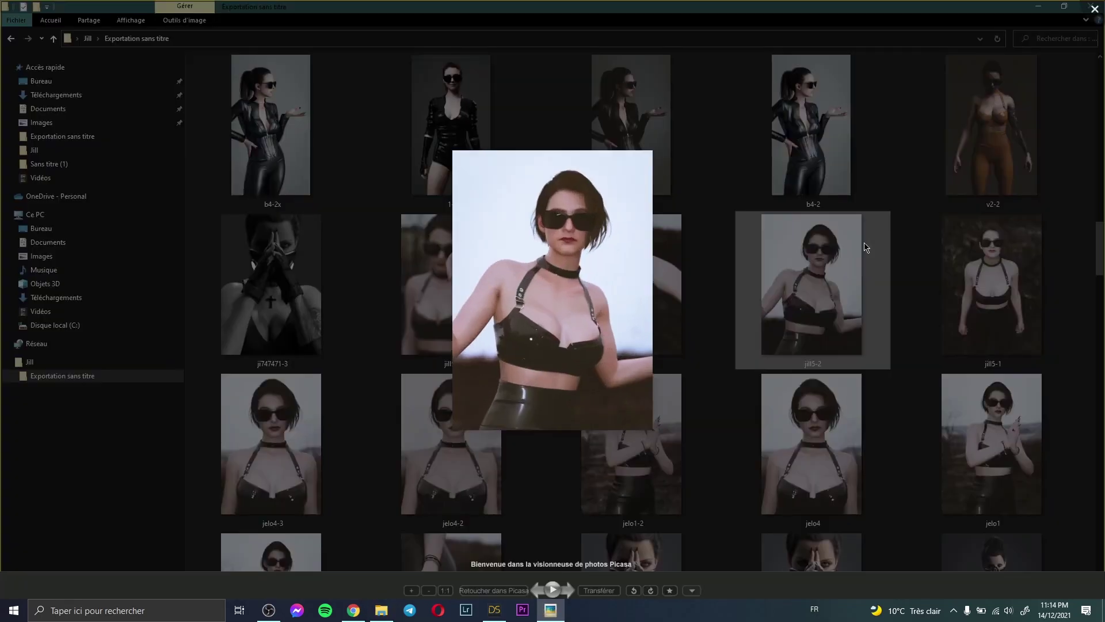
pyautogui.click(1096, 10)
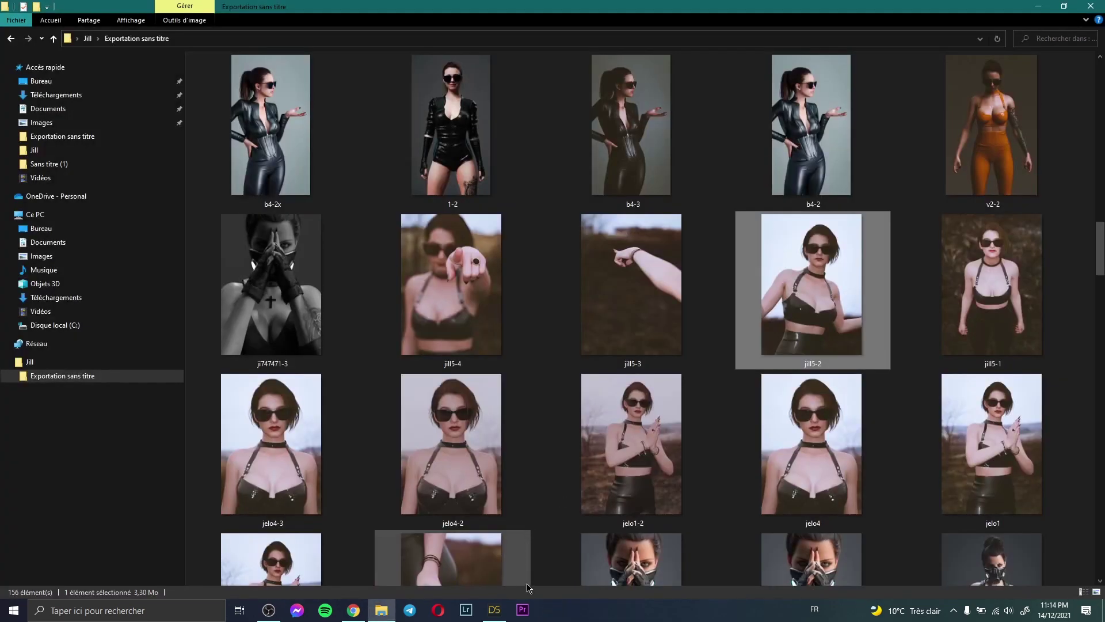
pyautogui.click(493, 610)
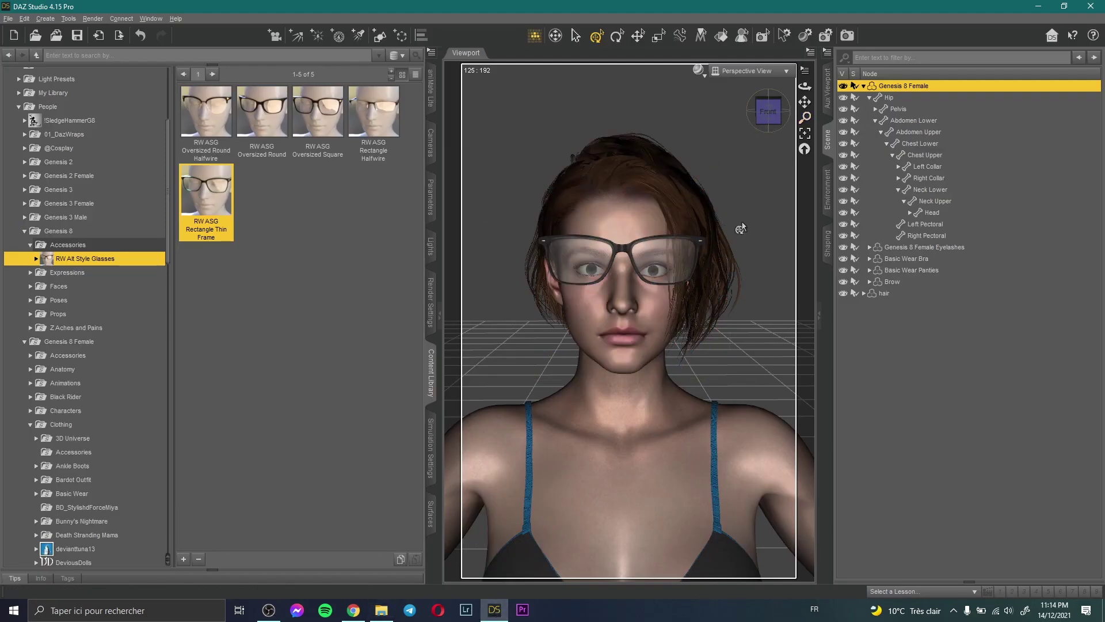
# - Lower the glasses onto the nose, shift them closer to the face and tilt them so the temples sit above the ears
pyautogui.click(649, 259)
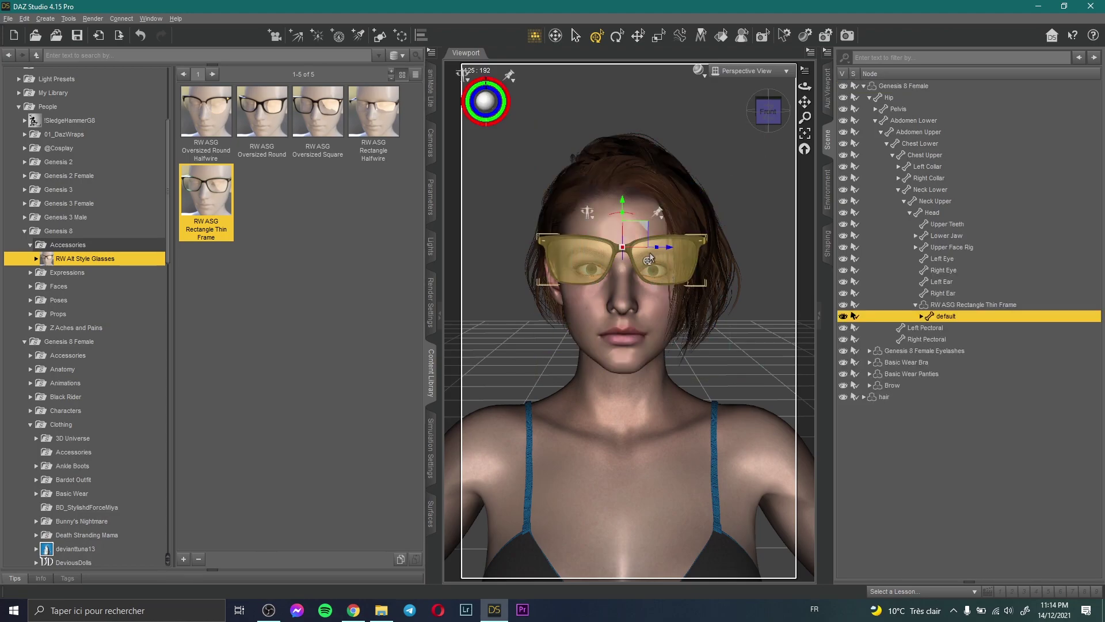
pyautogui.click(805, 136)
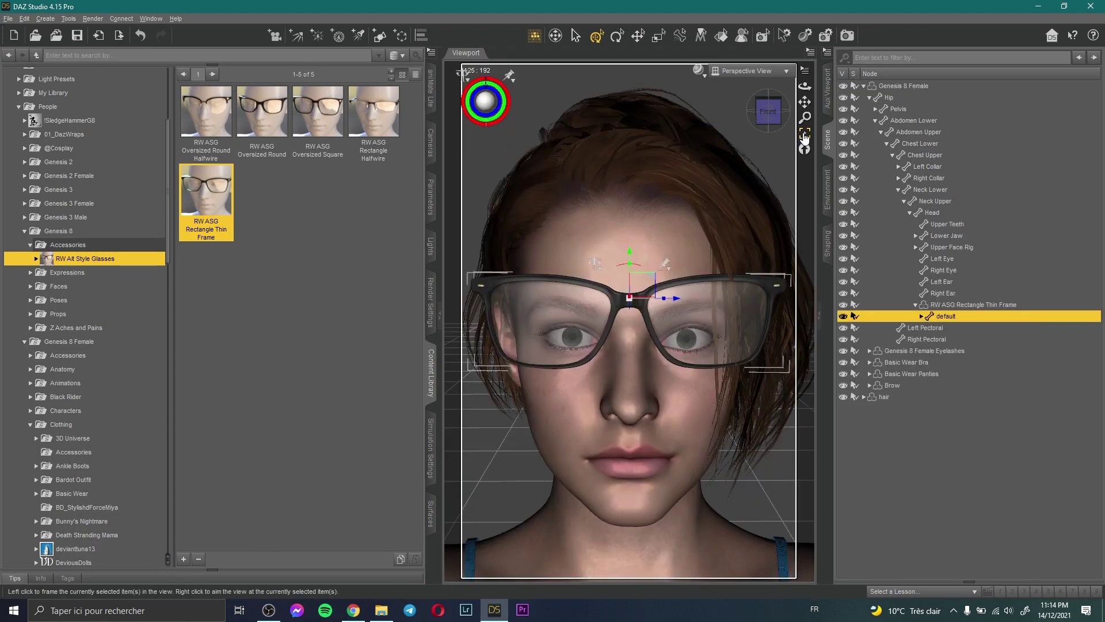
pyautogui.moveTo(805, 89); pyautogui.dragTo(901, 90)
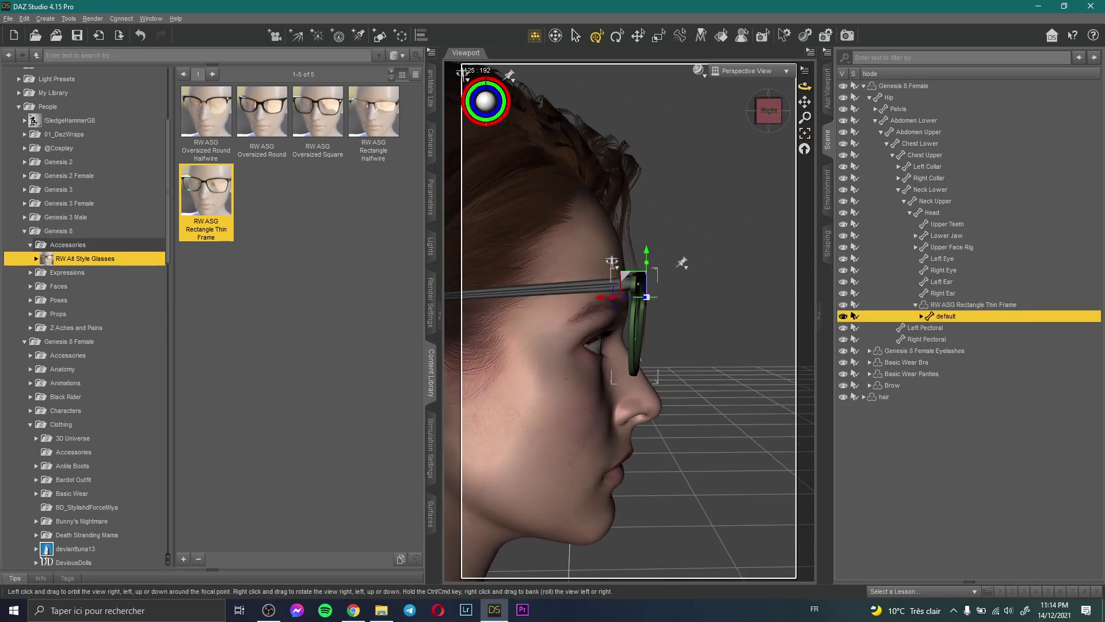
pyautogui.moveTo(807, 87); pyautogui.dragTo(799, 88)
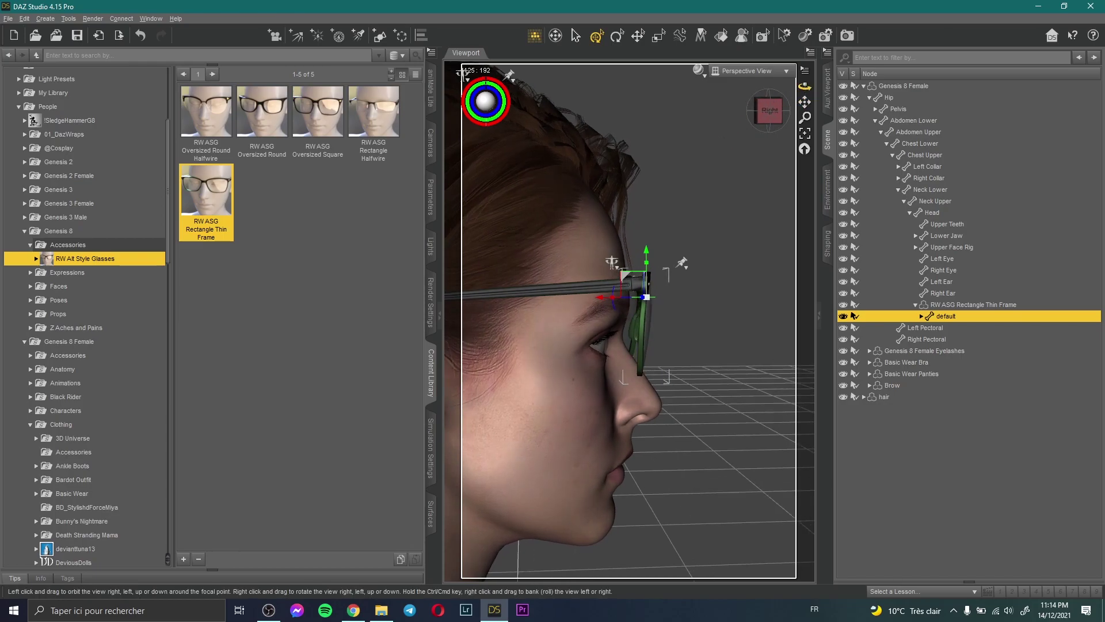
pyautogui.moveTo(621, 276); pyautogui.dragTo(614, 326)
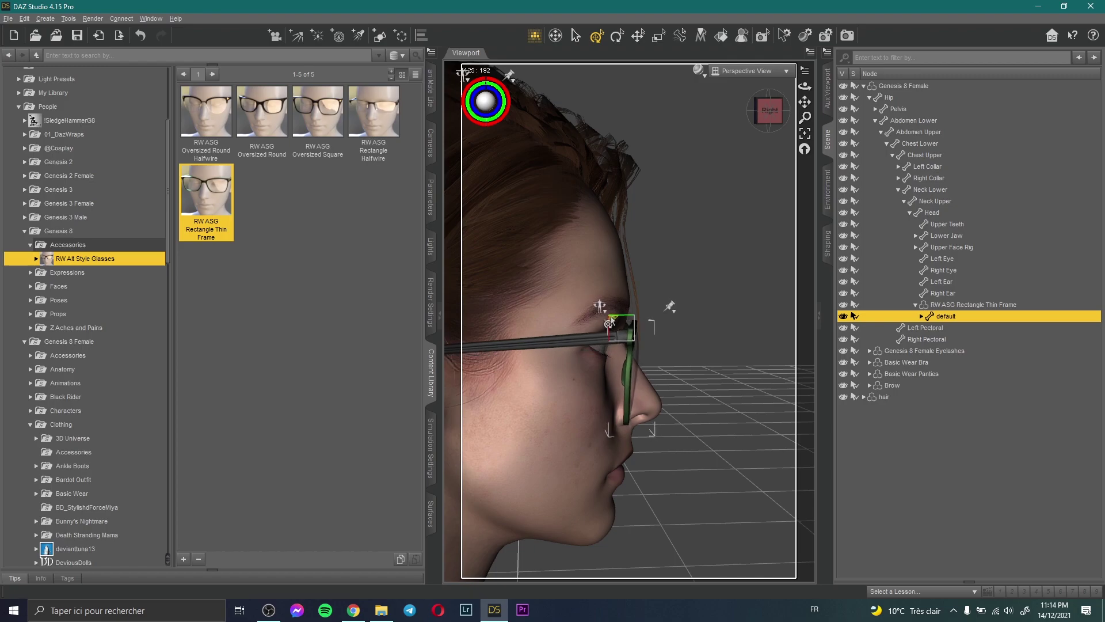
pyautogui.moveTo(805, 87)
pyautogui.mouseDown()
pyautogui.moveTo(634, 90)
pyautogui.moveTo(771, 112)
pyautogui.moveTo(796, 80)
pyautogui.moveTo(732, 82)
pyautogui.moveTo(794, 113)
pyautogui.moveTo(799, 86)
pyautogui.mouseUp()
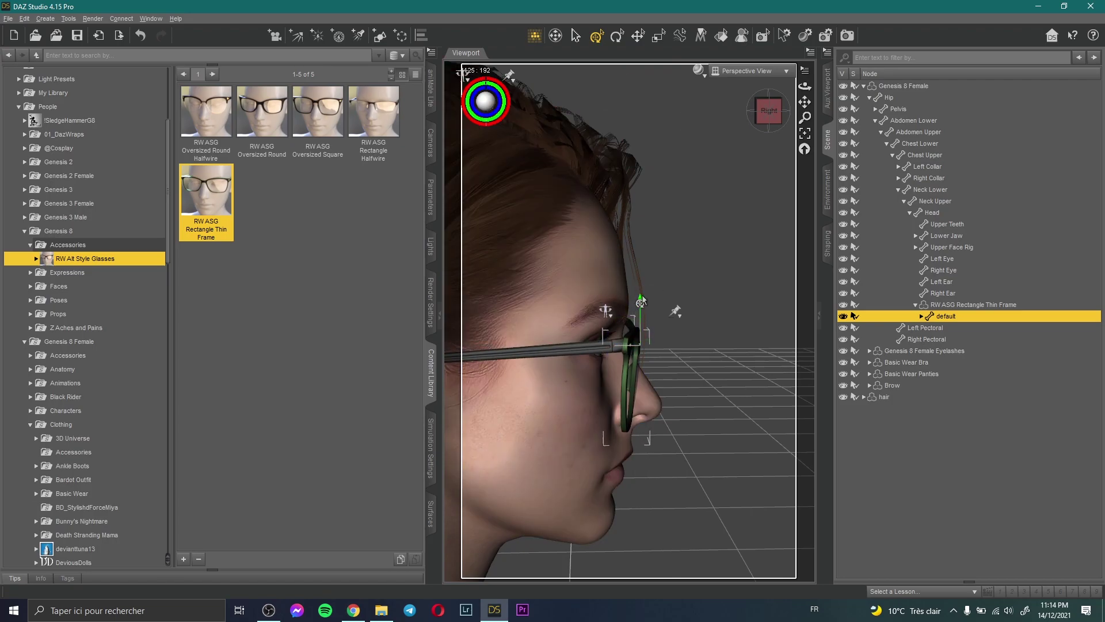
pyautogui.moveTo(805, 86); pyautogui.dragTo(932, 89)
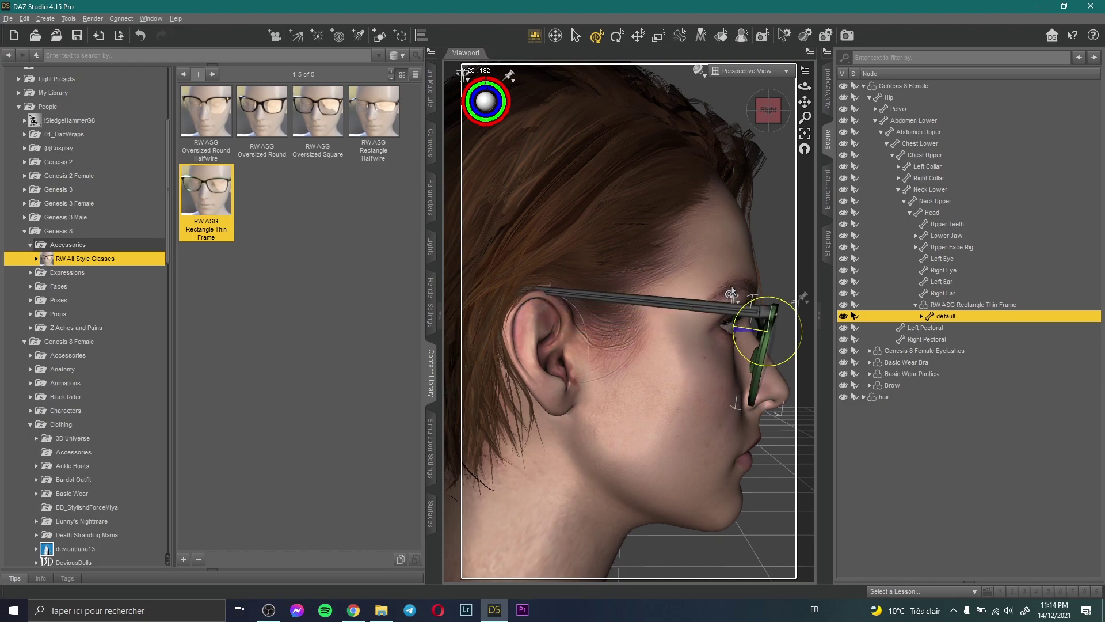
pyautogui.moveTo(805, 86); pyautogui.dragTo(696, 90)
pyautogui.scroll(-5, 653, 270)
pyautogui.scroll(-2, 652, 270)
pyautogui.click(784, 168)
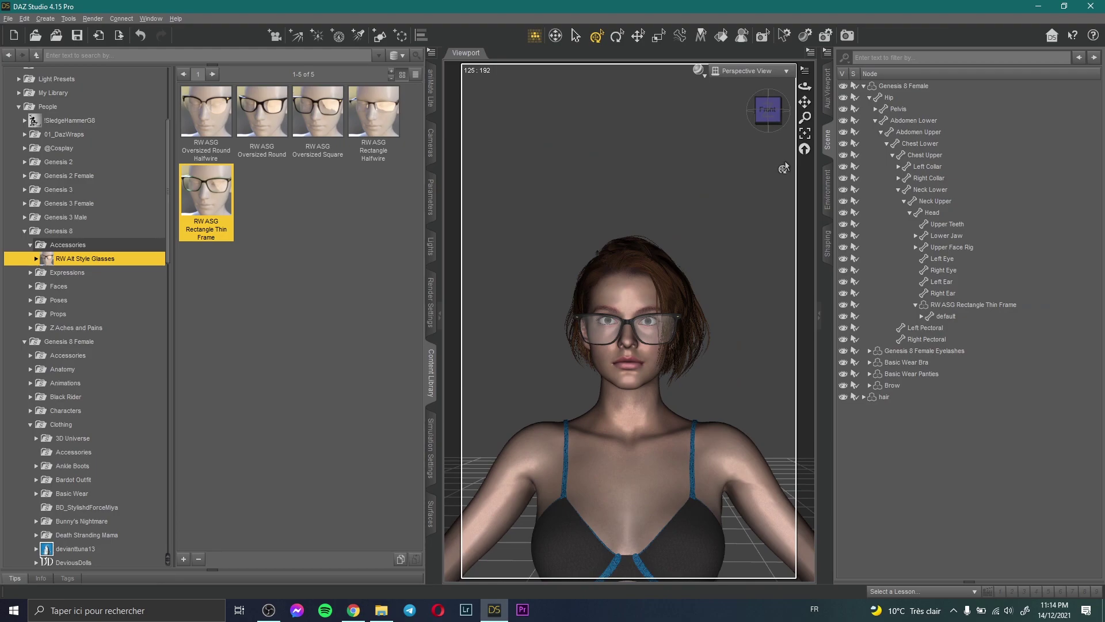
pyautogui.moveTo(805, 87); pyautogui.dragTo(820, 104)
# - Apply the RW ASG Frame Black, Glass Smoke and Frame_Inner Black Iray materials to the glasses
pyautogui.click(669, 335)
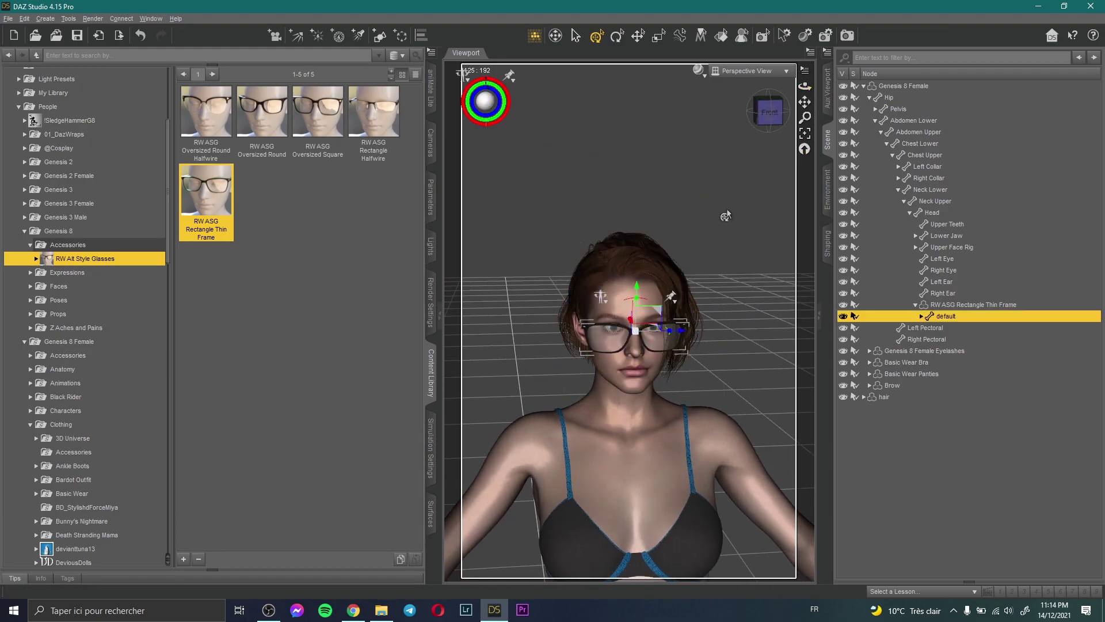
pyautogui.doubleClick(78, 260)
pyautogui.click(74, 273)
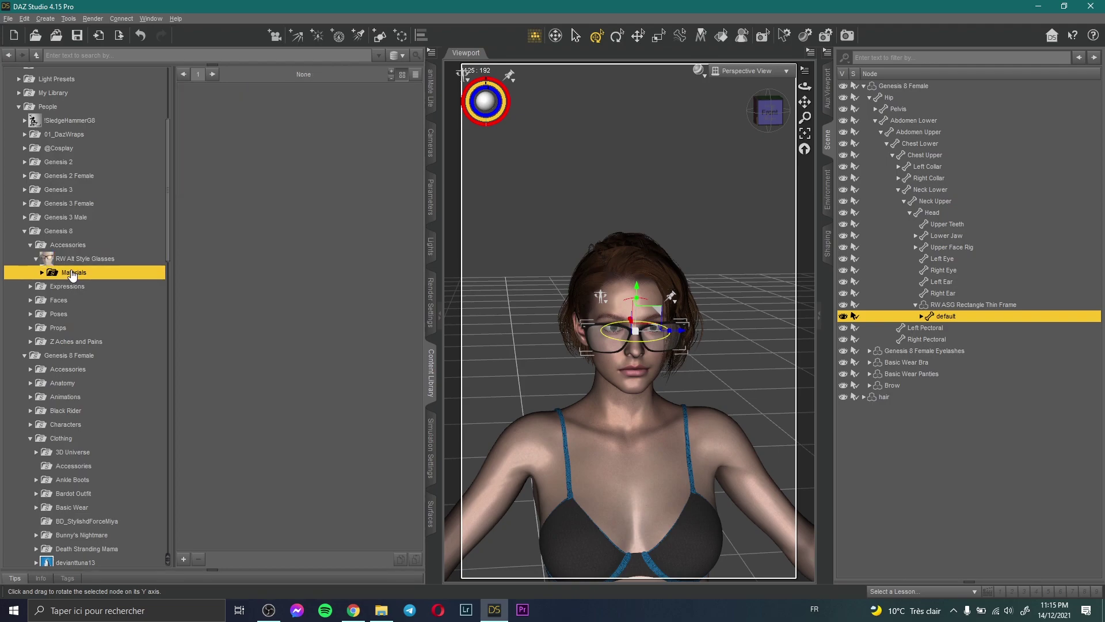
pyautogui.doubleClick(73, 274)
pyautogui.click(73, 300)
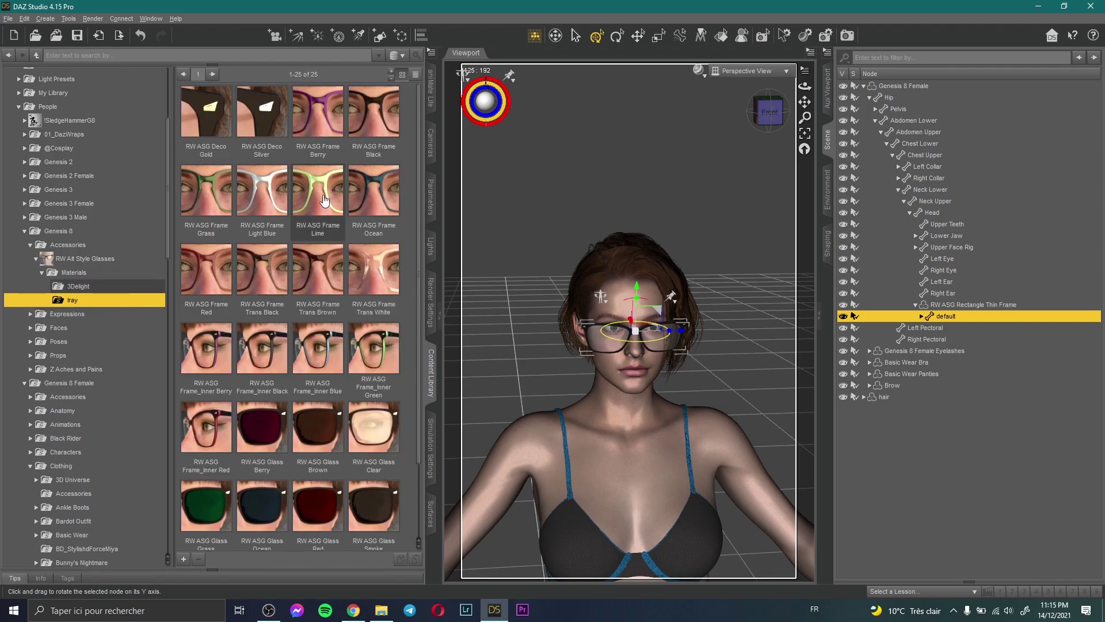
pyautogui.click(372, 113)
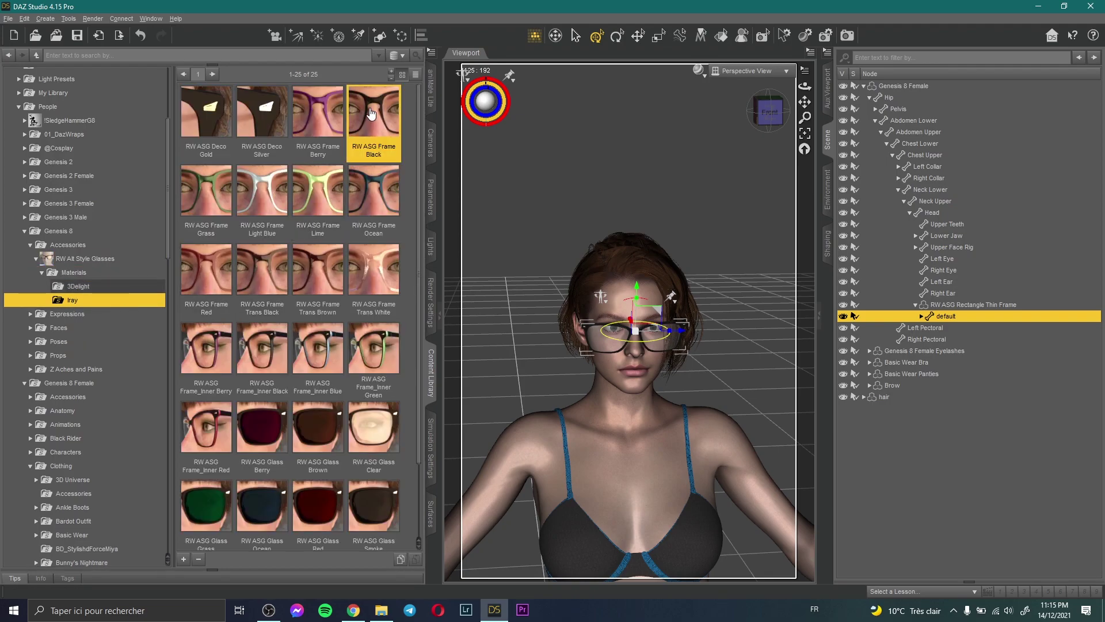
pyautogui.click(358, 517)
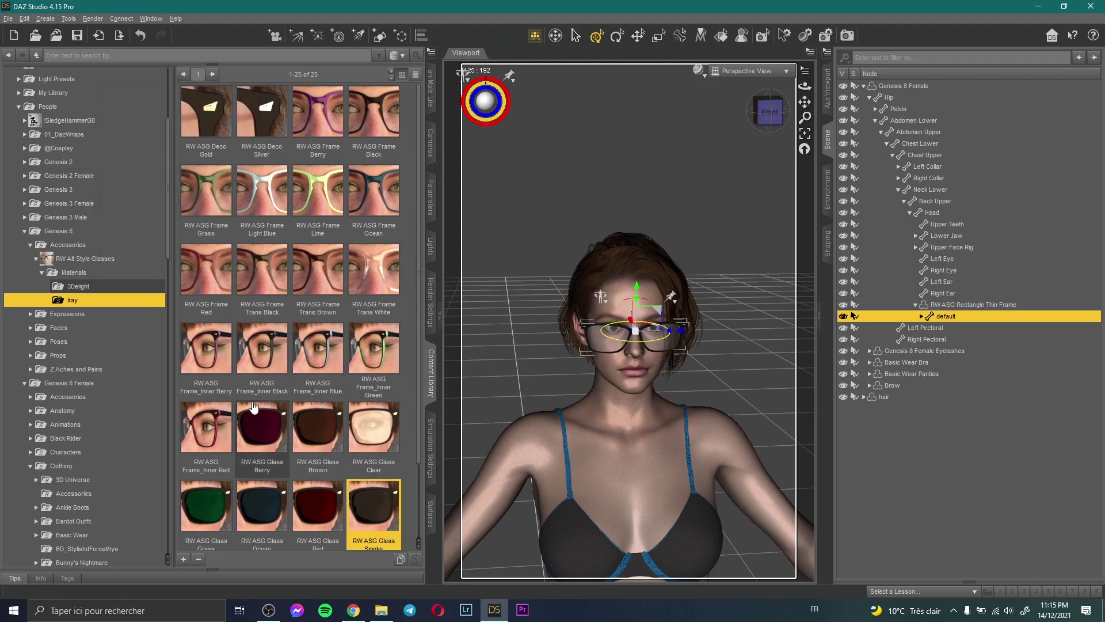
pyautogui.click(266, 362)
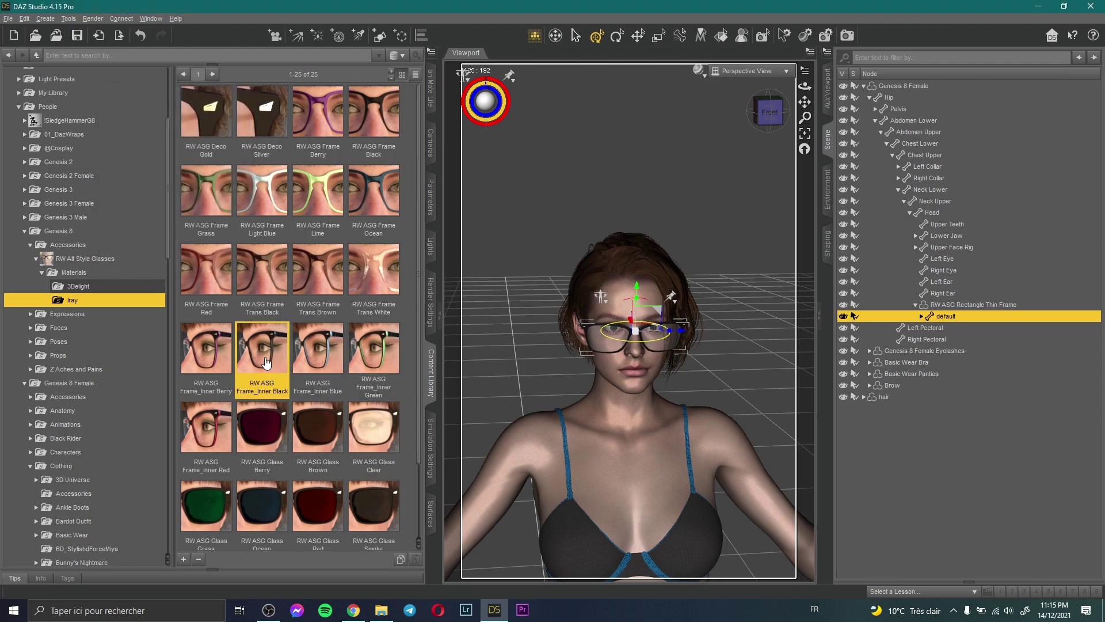
# - Switch the Aux Viewport to the Iray draw style and preview the figure from the front down to the thighs
pyautogui.click(830, 114)
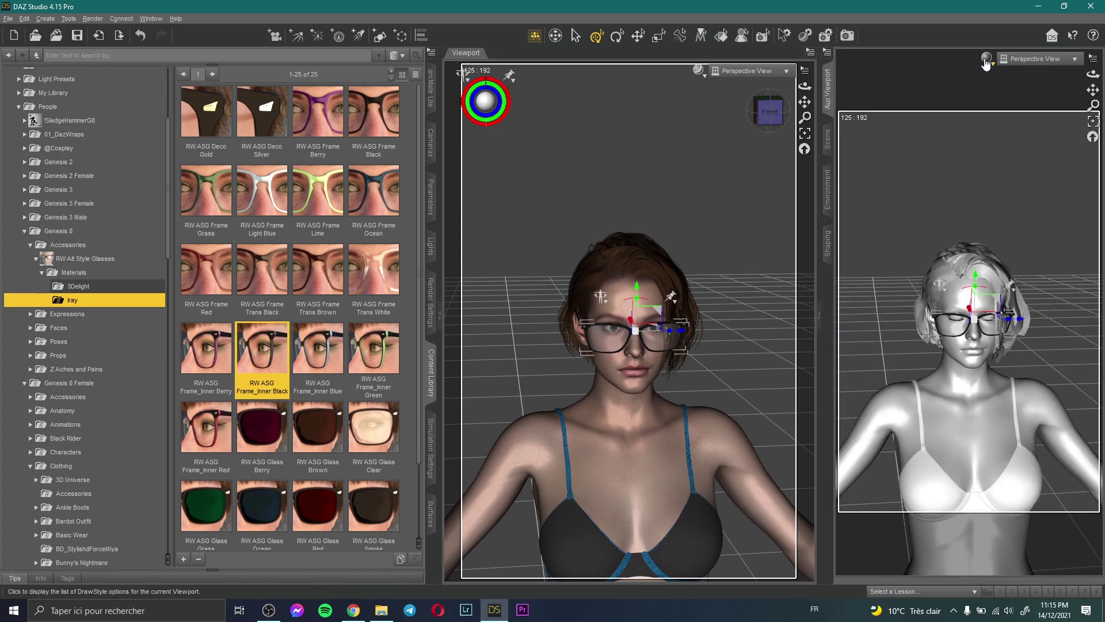
pyautogui.click(986, 60)
pyautogui.click(967, 208)
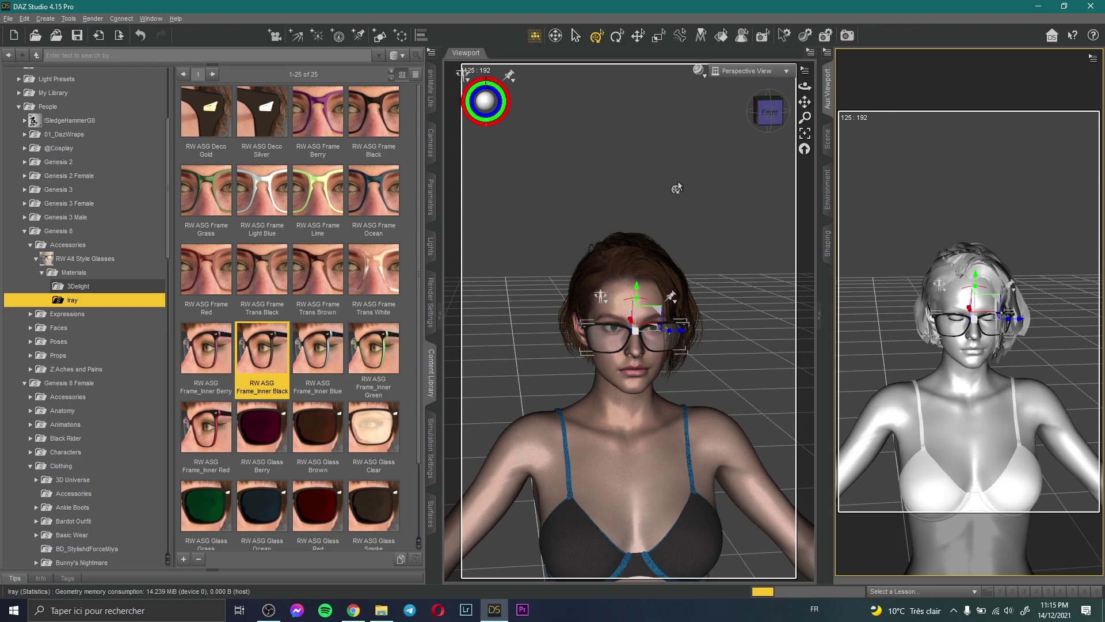
pyautogui.moveTo(804, 86); pyautogui.dragTo(792, 70)
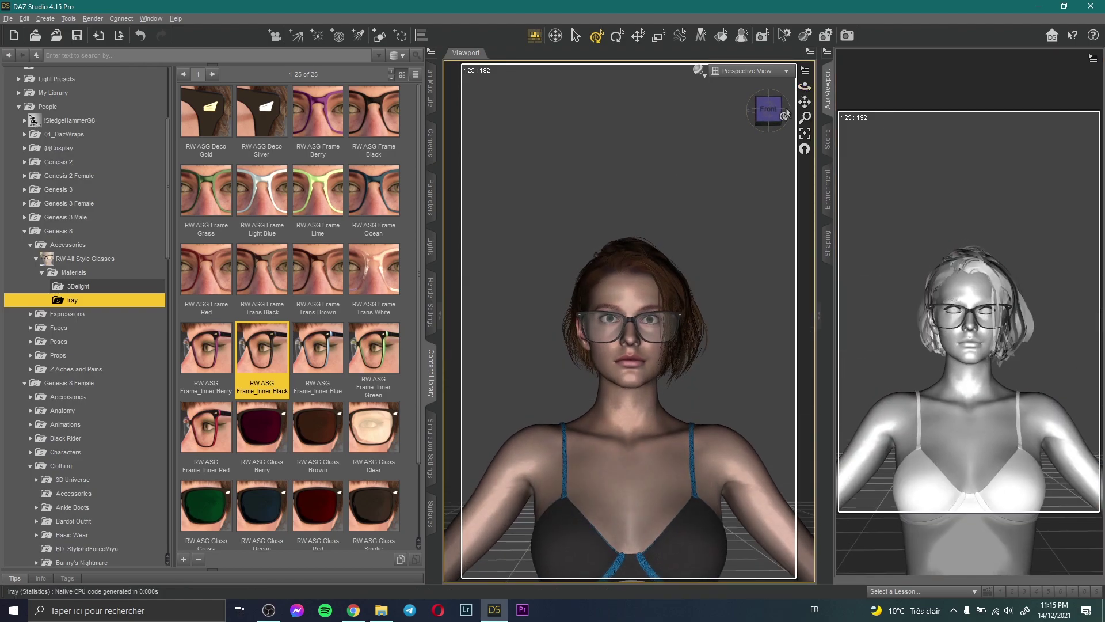
pyautogui.scroll(-3, 743, 160)
pyautogui.moveTo(742, 160); pyautogui.dragTo(739, 174)
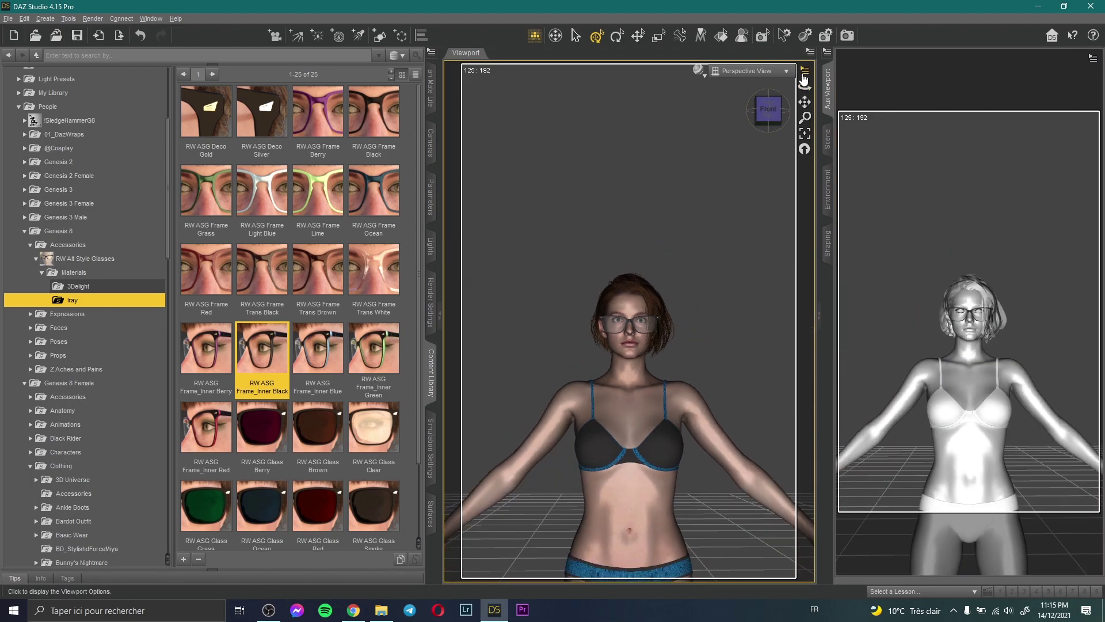
pyautogui.moveTo(805, 87)
pyautogui.mouseDown()
pyautogui.moveTo(846, 92)
pyautogui.moveTo(804, 92)
pyautogui.mouseUp()
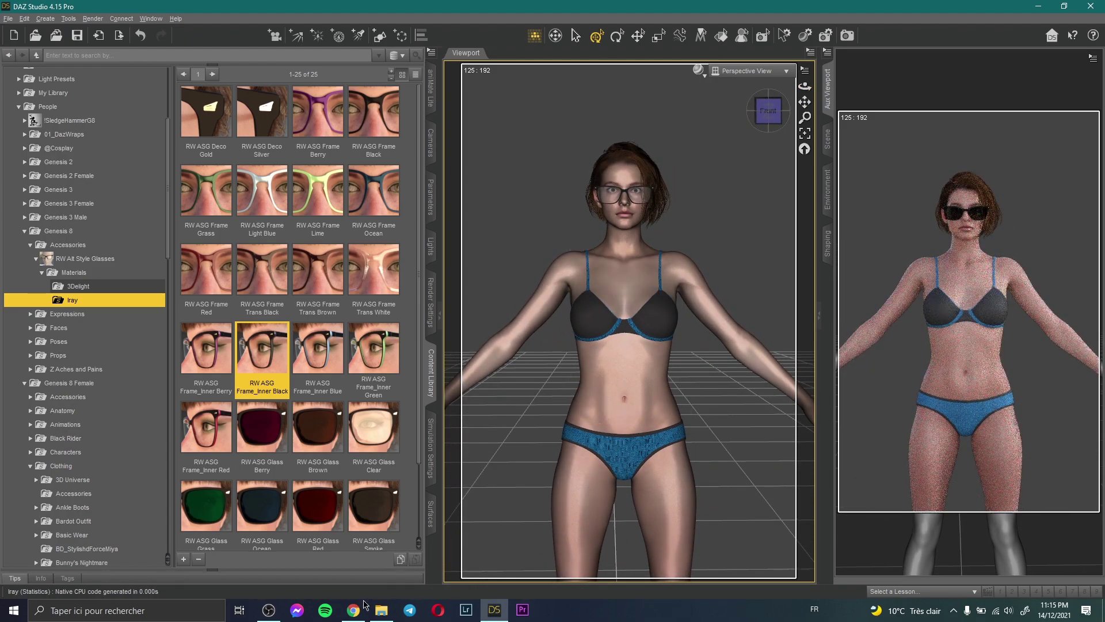
# - Review the reference renders jill5-2, jill5-1 and jill5-3 for the backdrop and return to DAZ Studio
pyautogui.click(380, 611)
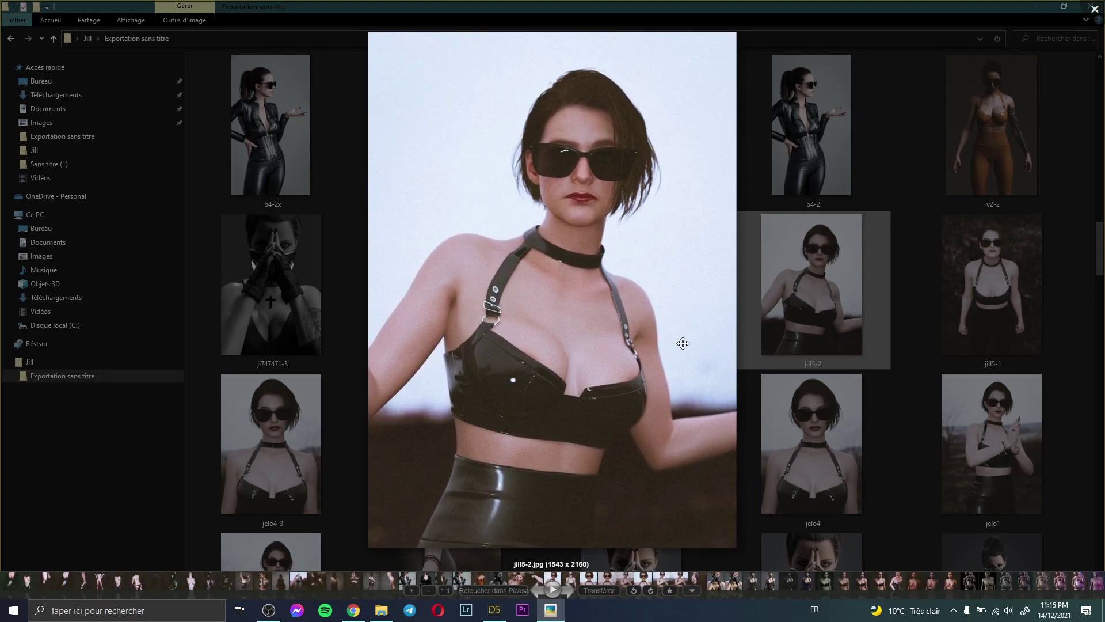
pyautogui.click(1096, 8)
pyautogui.doubleClick(991, 285)
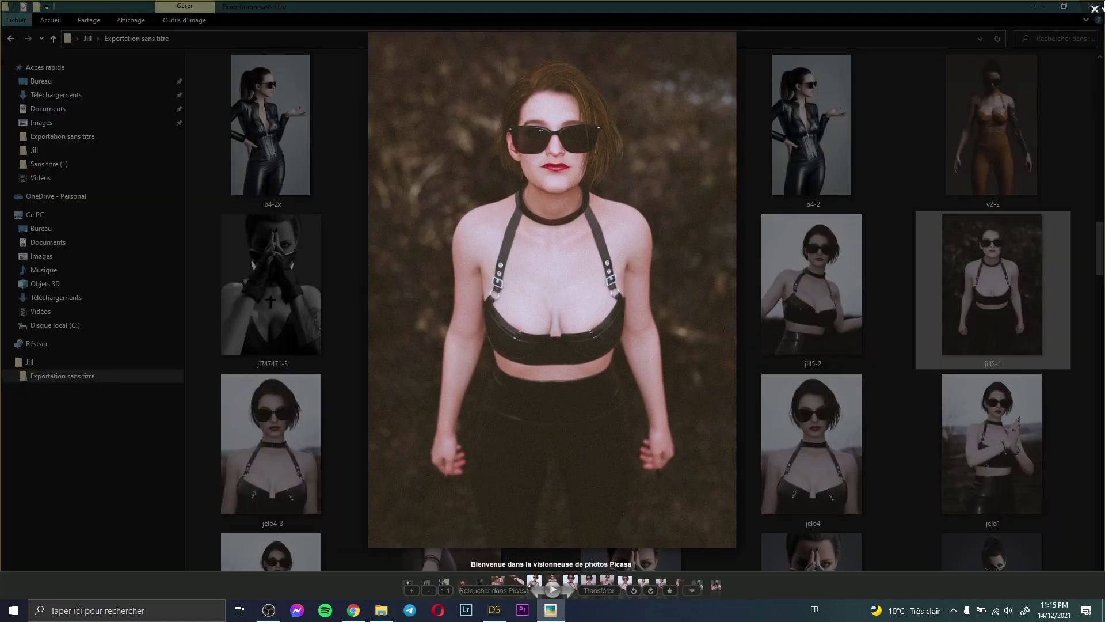
pyautogui.press('Escape')
pyautogui.doubleClick(629, 279)
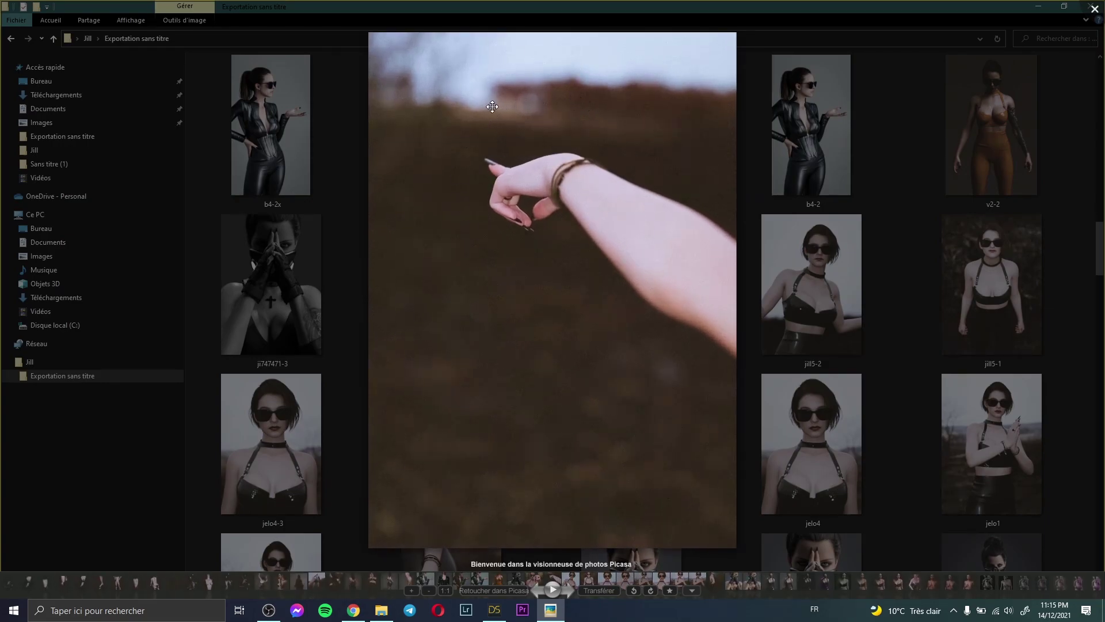
pyautogui.click(969, 95)
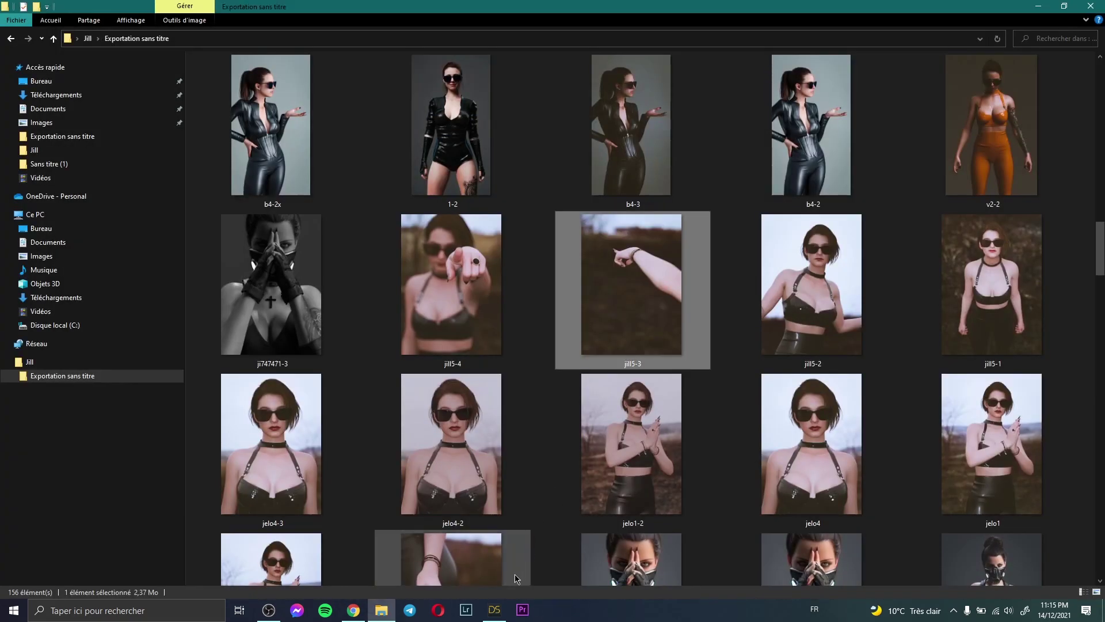
pyautogui.click(495, 610)
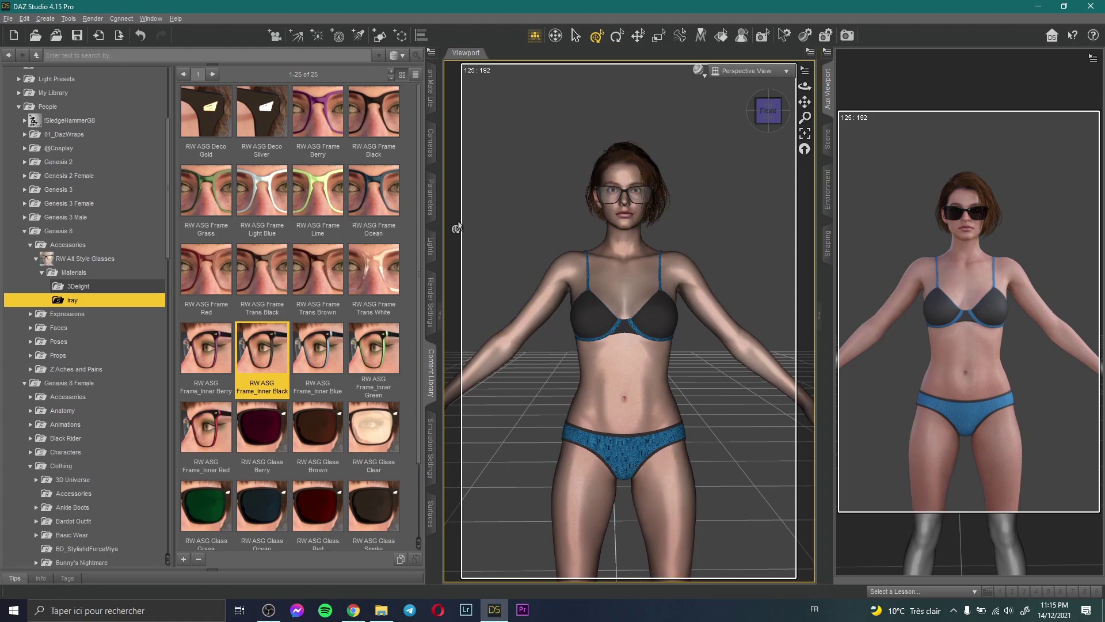
# - Load the Burned Land 01 environment from the Burnt Lands Normal Backgrounds in Orestes Iray HDRI Enviroments
pyautogui.scroll(5, 123, 210)
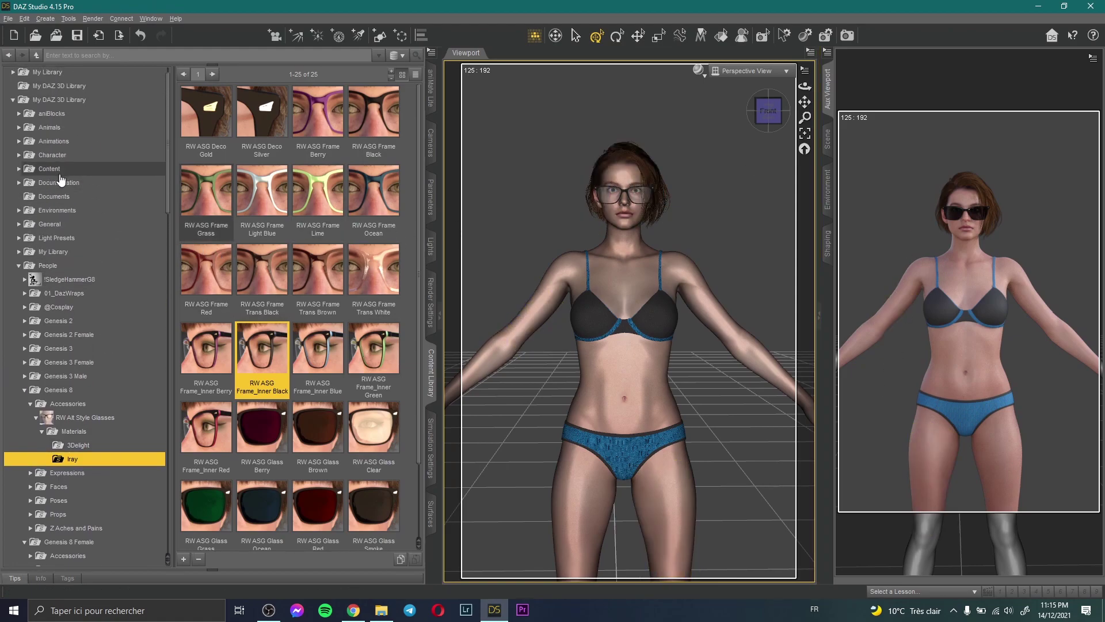
pyautogui.doubleClick(55, 238)
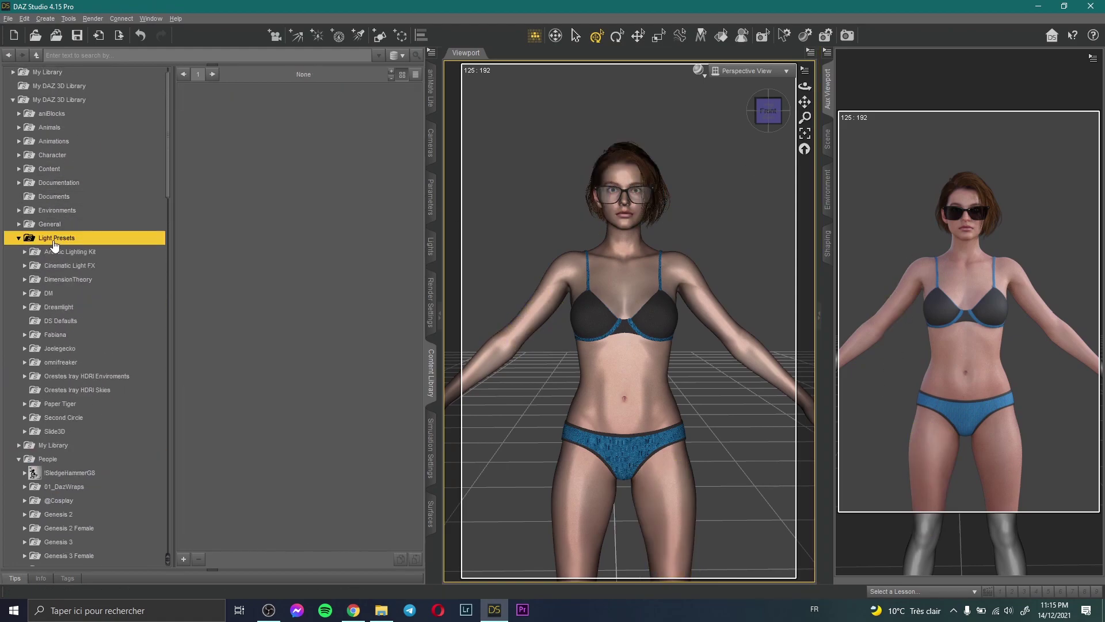
pyautogui.doubleClick(74, 376)
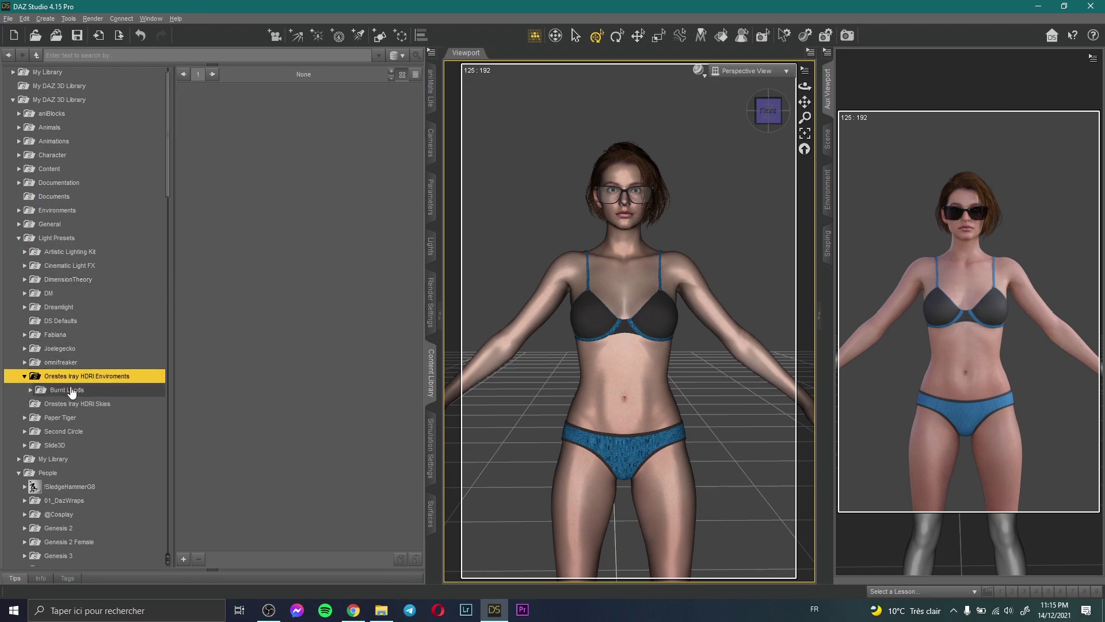
pyautogui.doubleClick(68, 389)
pyautogui.click(71, 405)
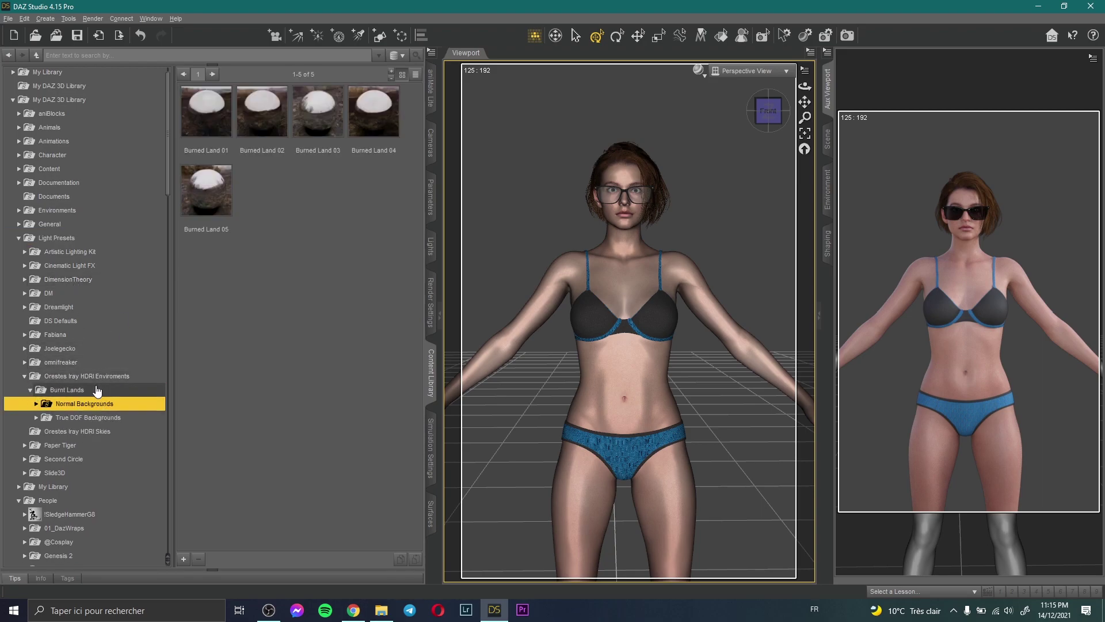
pyautogui.doubleClick(214, 105)
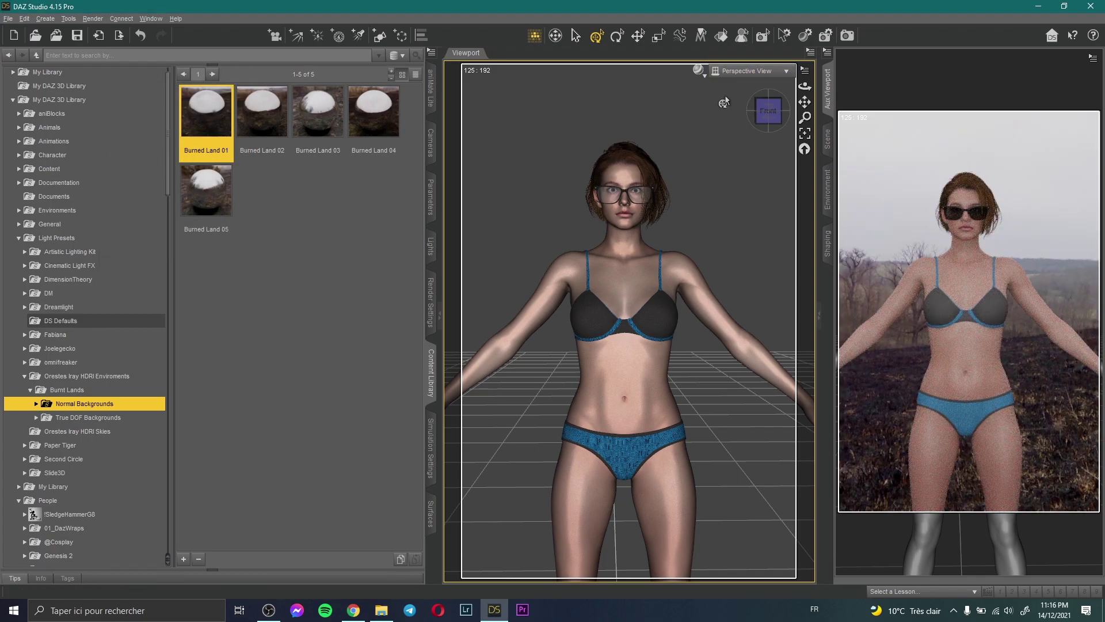
pyautogui.scroll(-2, 694, 132)
pyautogui.moveTo(805, 87)
pyautogui.mouseDown()
pyautogui.moveTo(804, 101)
pyautogui.moveTo(852, 103)
pyautogui.moveTo(804, 101)
pyautogui.mouseUp()
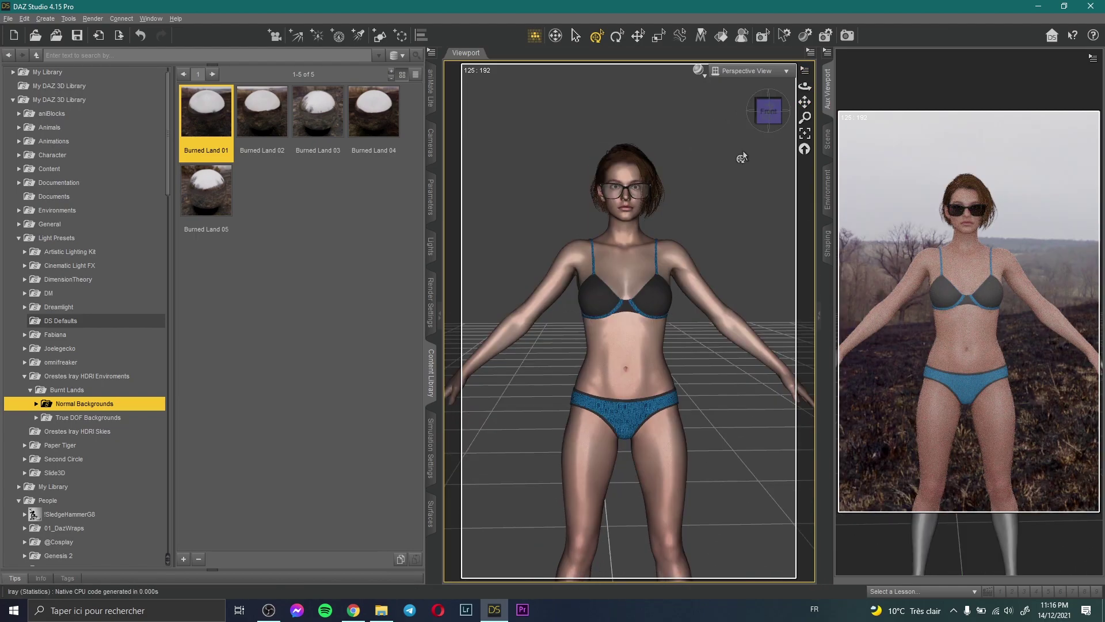
# - Examine the outfit in reference render jill5-2 and return to DAZ Studio
pyautogui.click(389, 607)
pyautogui.doubleClick(811, 284)
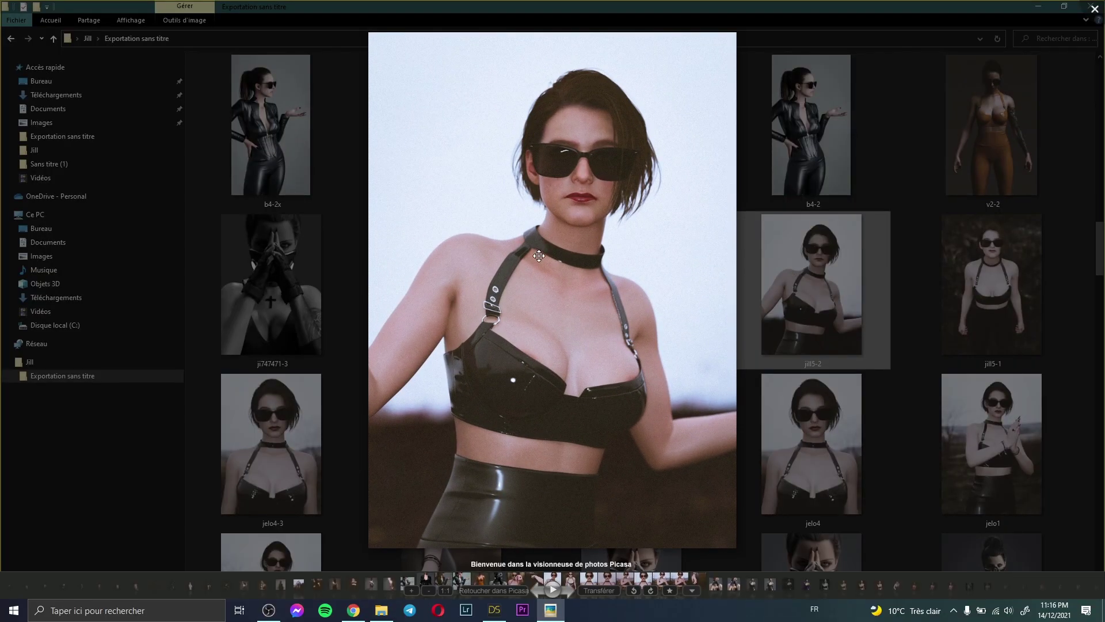
pyautogui.click(1096, 8)
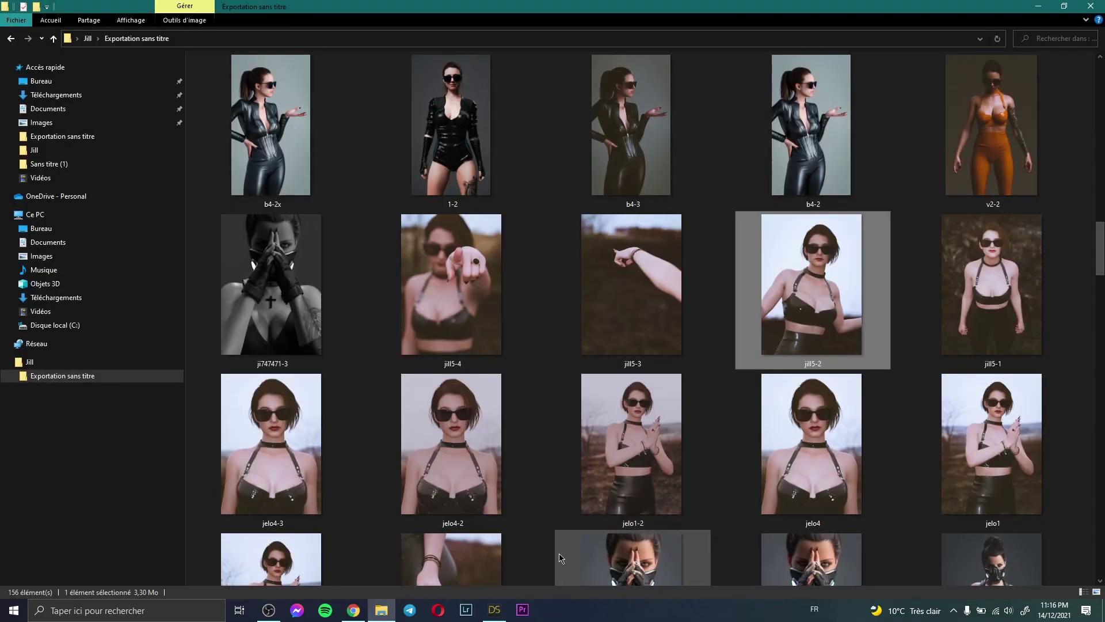
pyautogui.click(1092, 6)
# - Fit the HWLO Halter Neck Bra and HWLO Leggings from WindField's High Waisted Leggings Outfit onto Genesis 8 Female
pyautogui.click(826, 141)
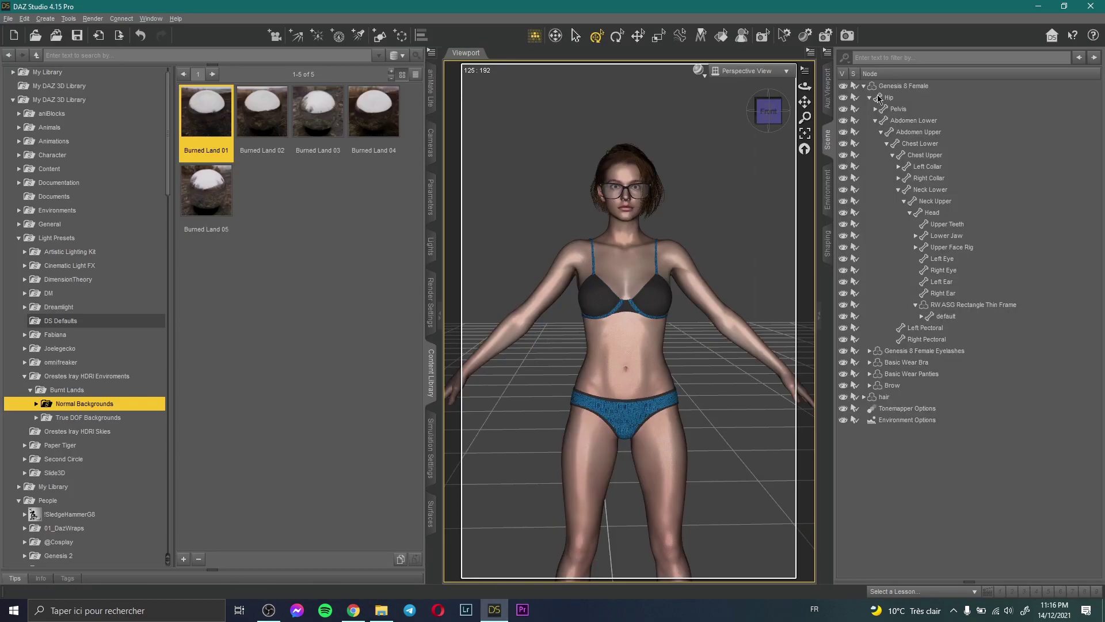
pyautogui.scroll(-12, 106, 348)
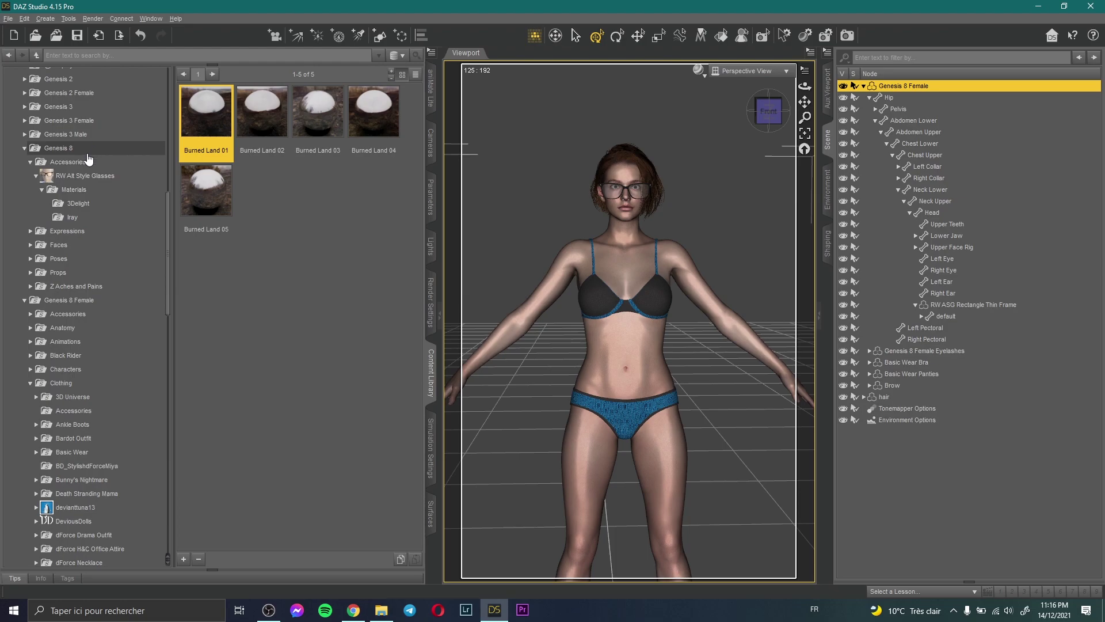
pyautogui.scroll(-5, 81, 176)
pyautogui.scroll(5, 88, 155)
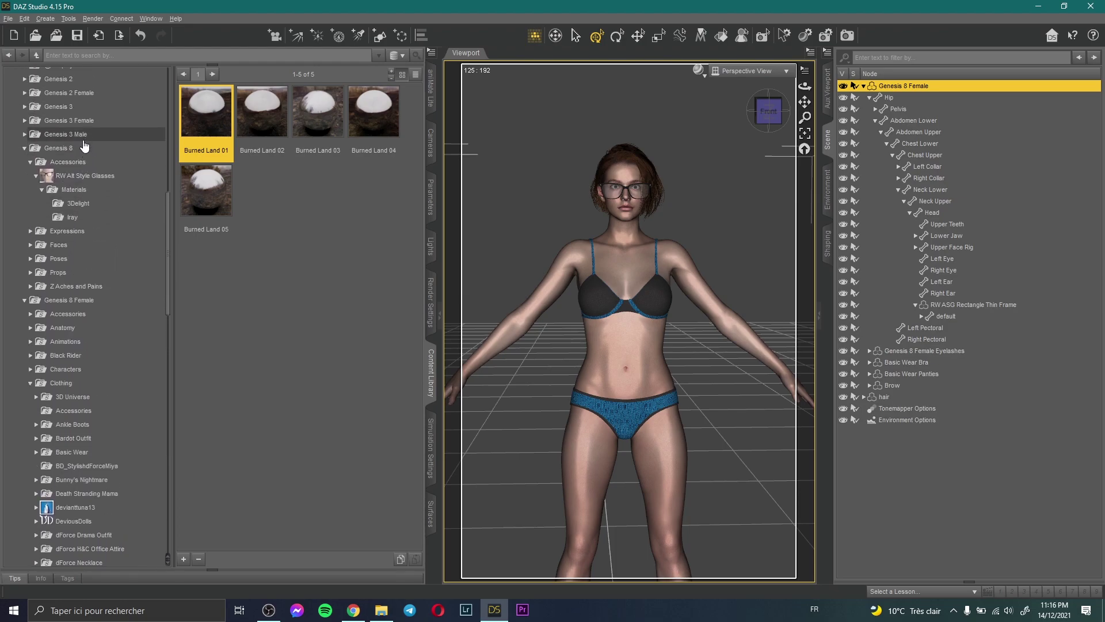
pyautogui.click(83, 148)
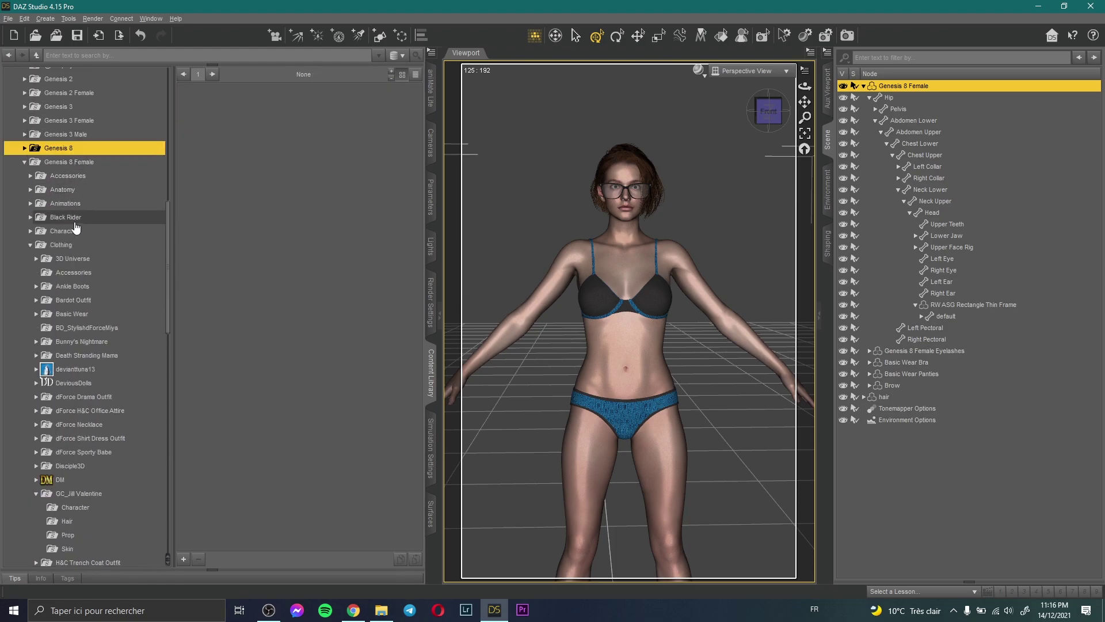
pyautogui.scroll(-15, 73, 253)
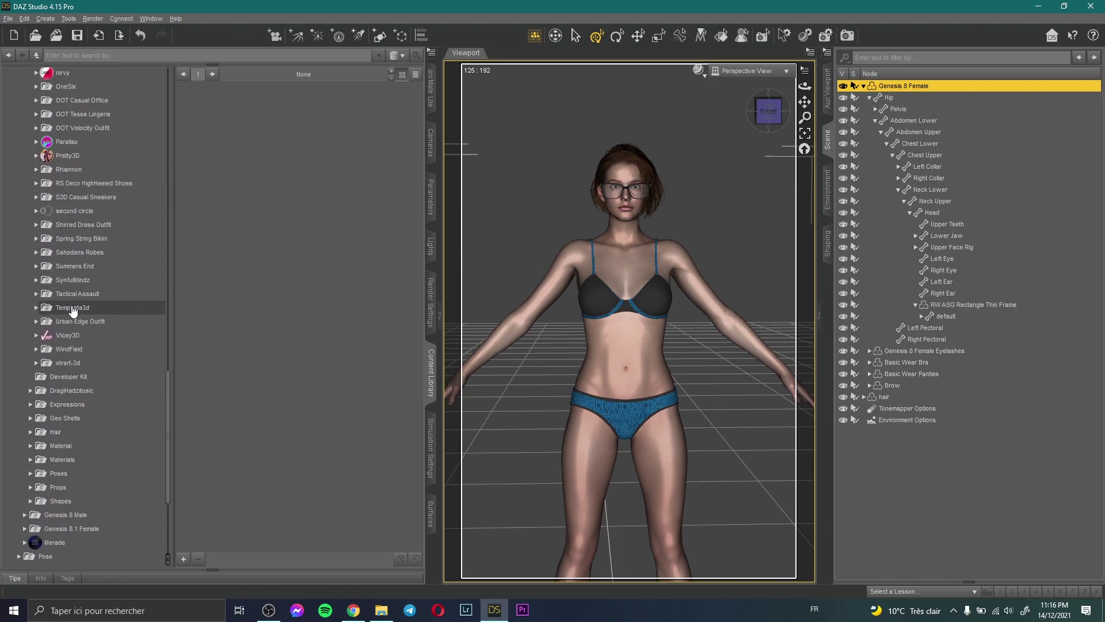
pyautogui.click(72, 342)
pyautogui.click(121, 356)
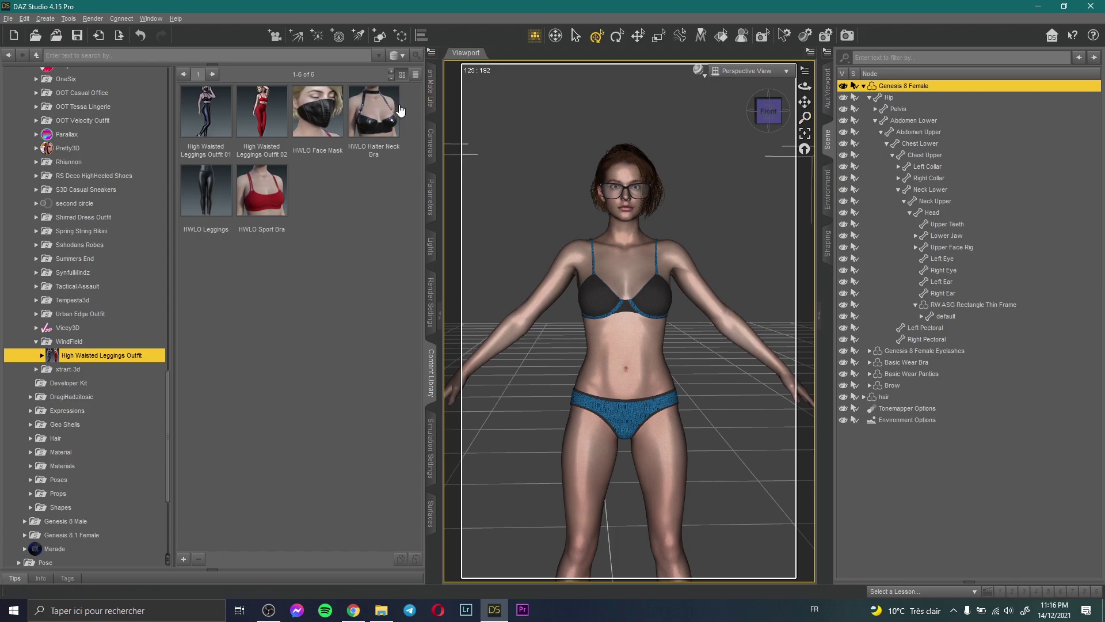
pyautogui.doubleClick(360, 111)
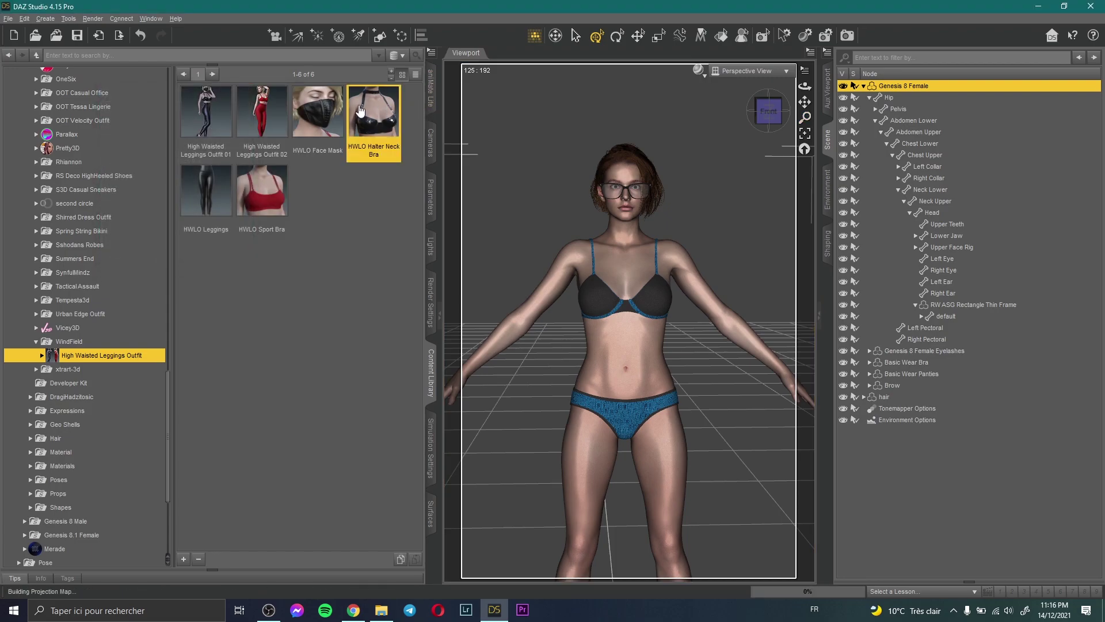
pyautogui.doubleClick(196, 192)
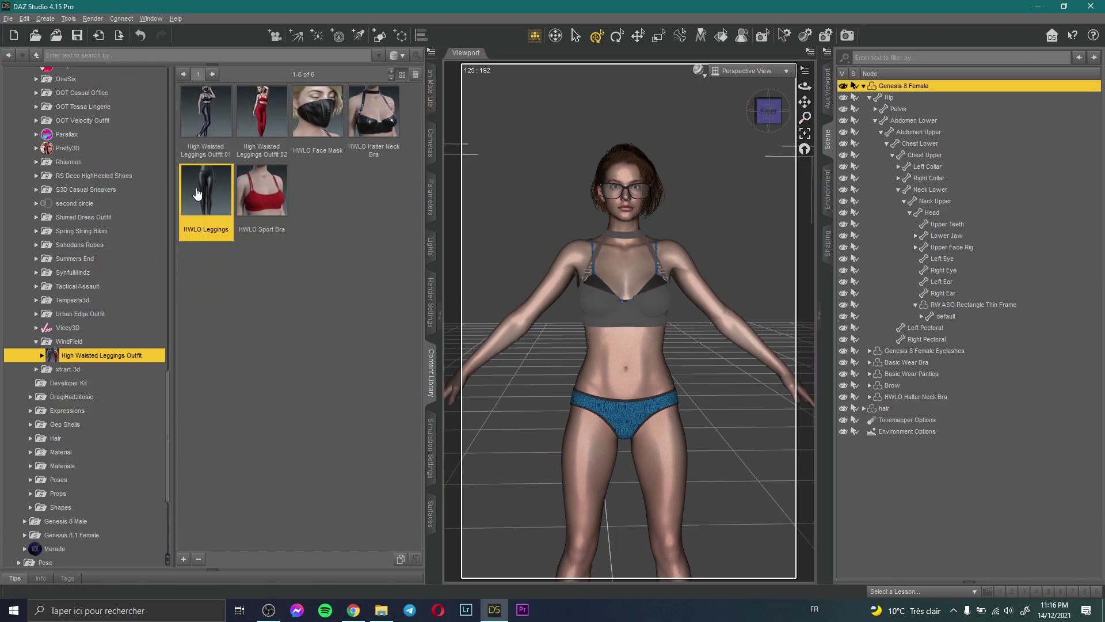
# - Hide the Basic Wear Bra and Basic Wear Panties and preview the new outfit in the Aux Viewport
pyautogui.click(869, 98)
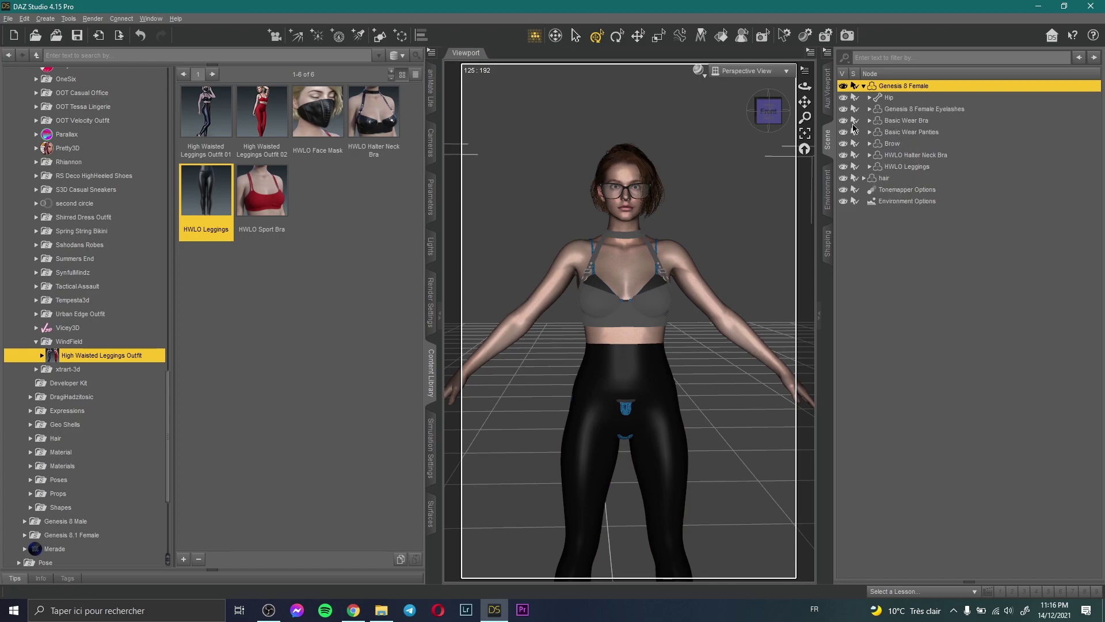
pyautogui.click(827, 89)
pyautogui.scroll(3, 731, 133)
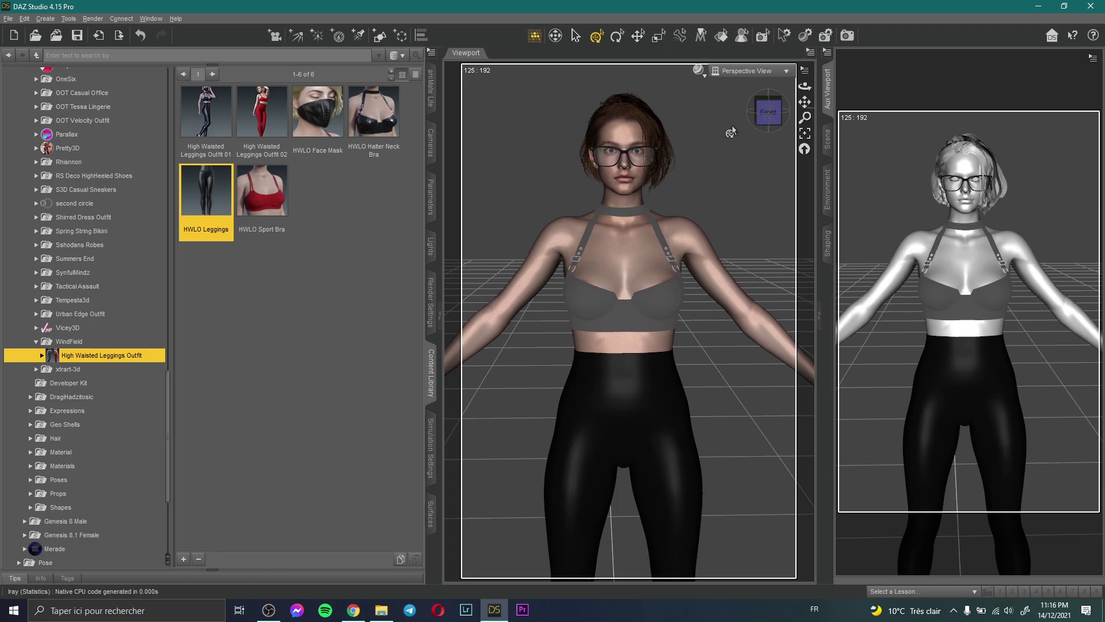
# - Inspect the lip color and choker up close in reference render jill5-2 and return to DAZ Studio
pyautogui.hotkey('alt', 'Tab')
pyautogui.doubleClick(829, 281)
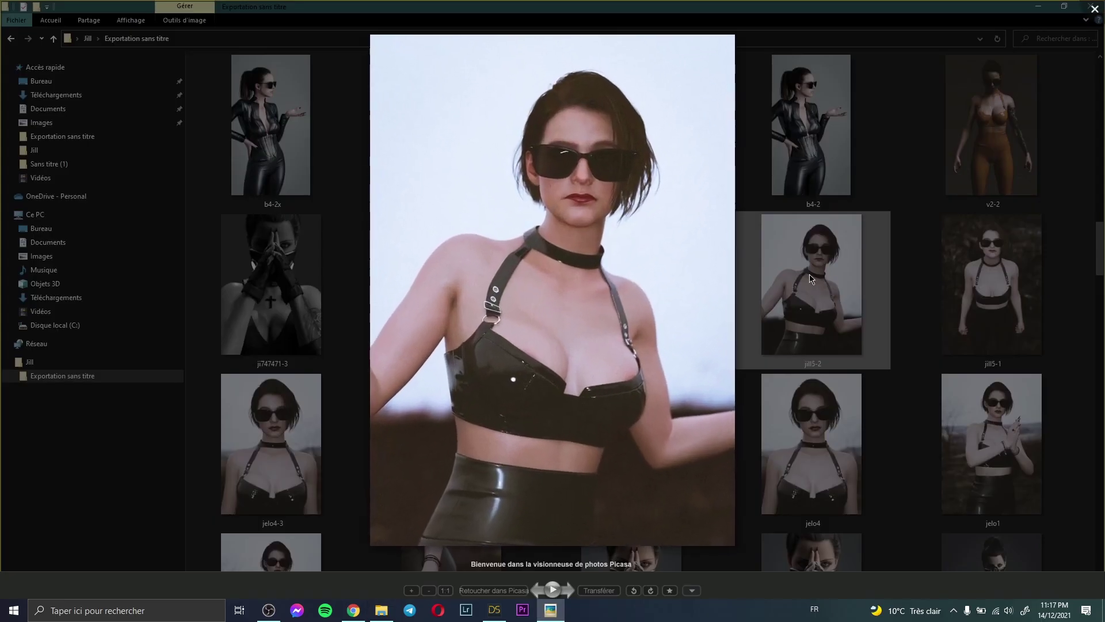
pyautogui.scroll(6, 604, 251)
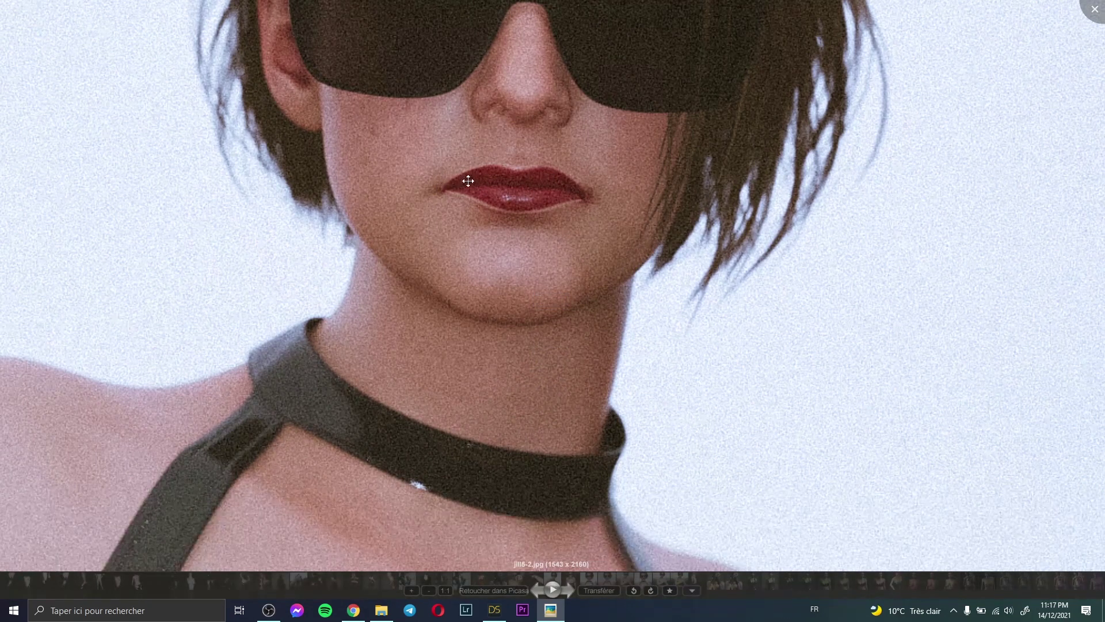
pyautogui.click(1097, 14)
pyautogui.click(494, 610)
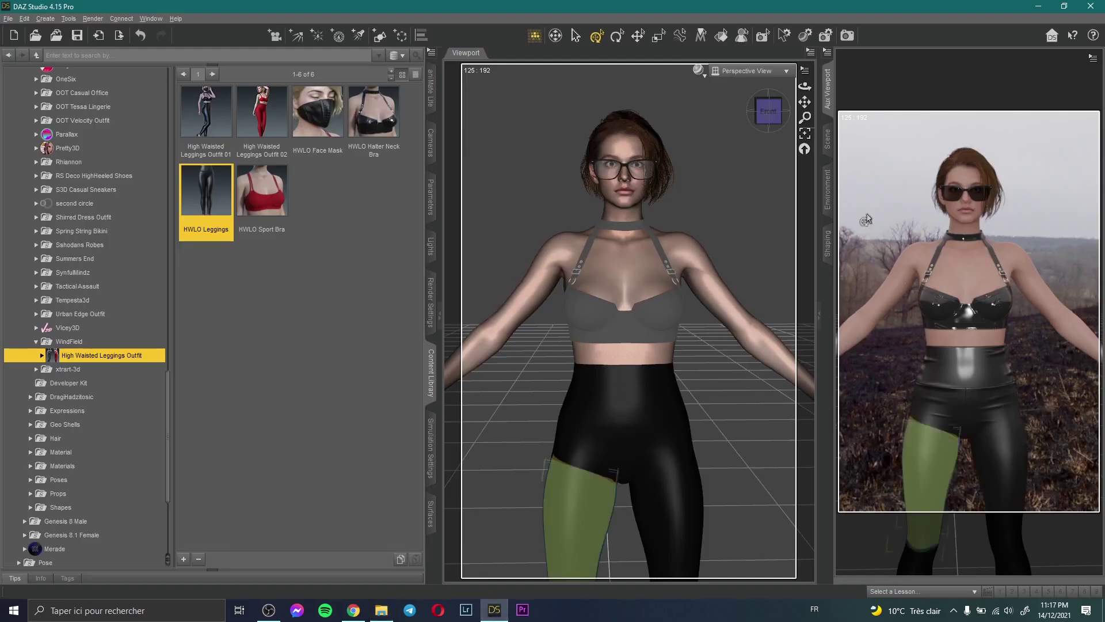
# - Open the PC GraceYong Detailed MakeUp Options among the Genesis 8 Female character materials, with the figure's face framed up close
pyautogui.scroll(8, 740, 212)
pyautogui.moveTo(805, 102); pyautogui.dragTo(805, 172)
pyautogui.click(827, 137)
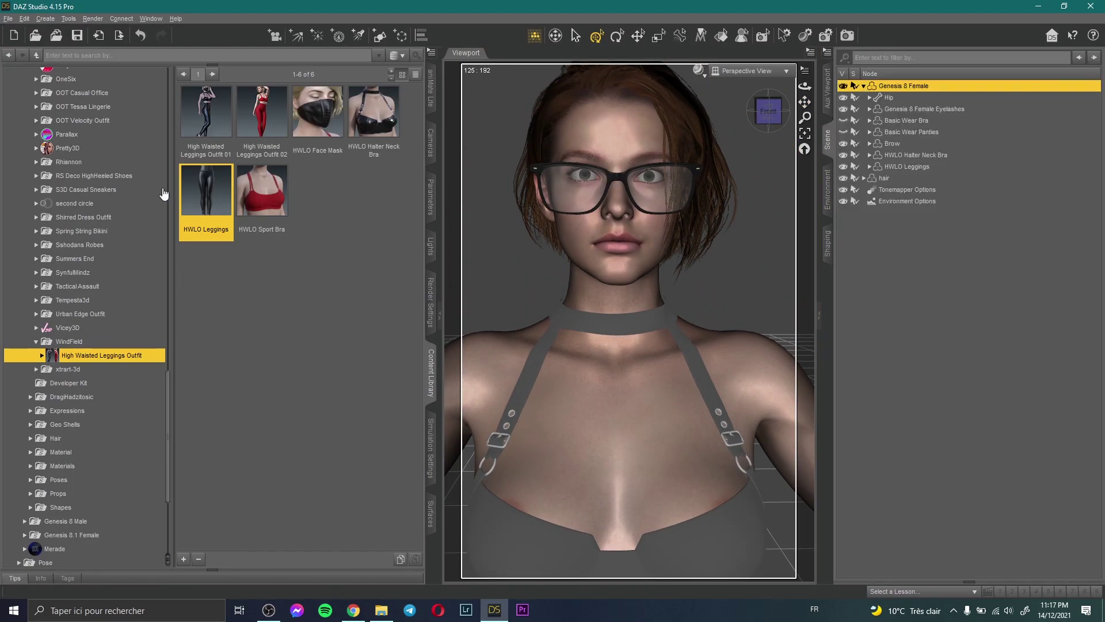
pyautogui.scroll(9, 136, 271)
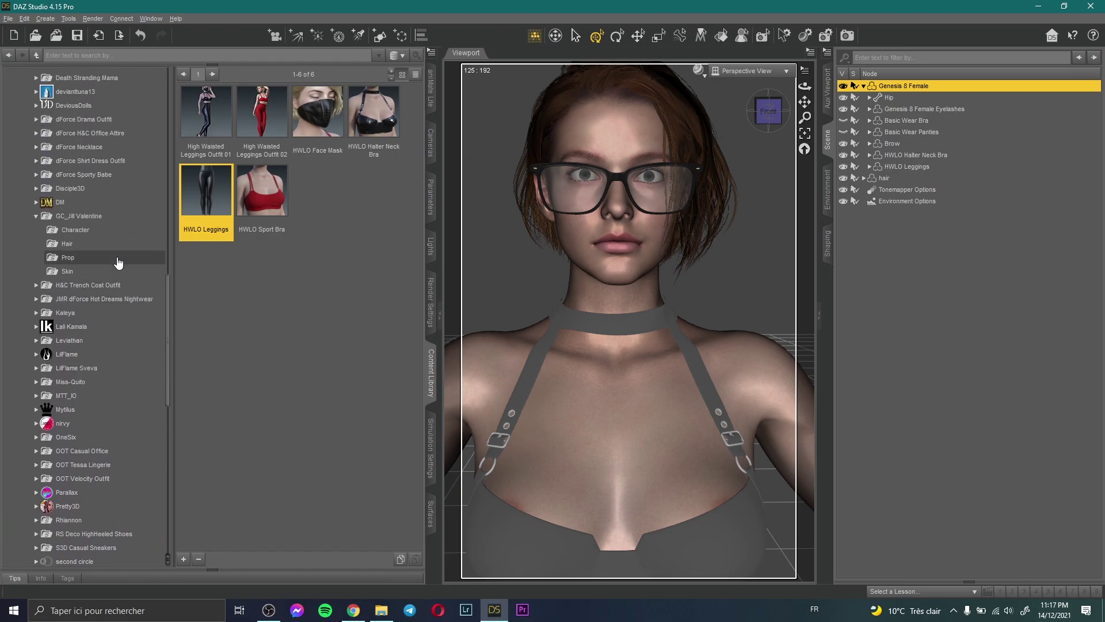
pyautogui.scroll(7, 37, 262)
pyautogui.click(31, 245)
pyautogui.click(30, 231)
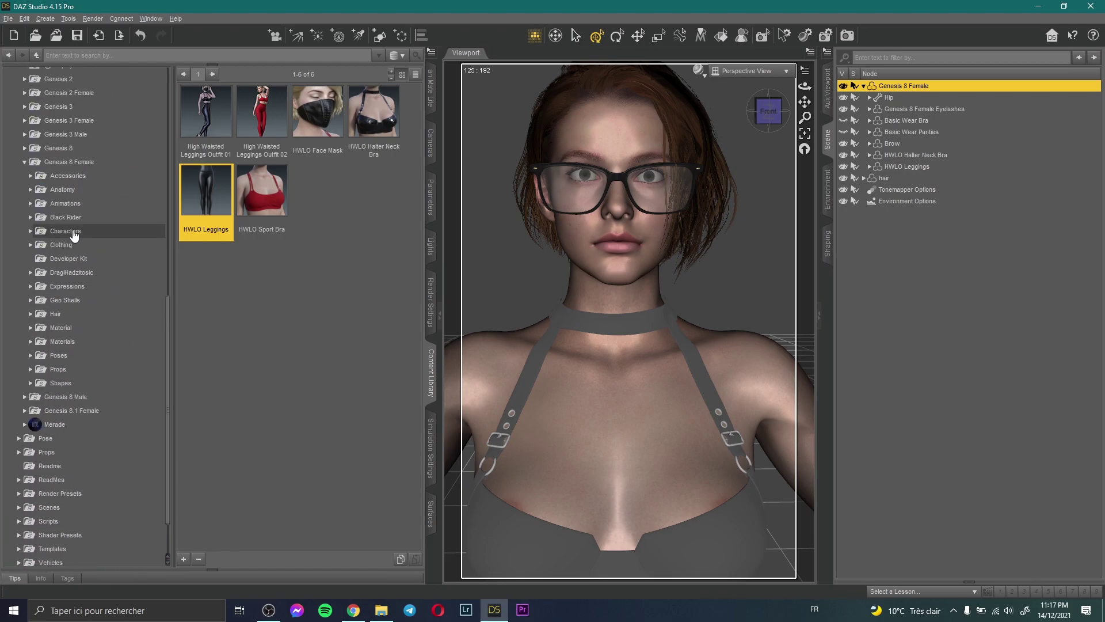
pyautogui.click(68, 231)
pyautogui.click(80, 399)
pyautogui.doubleClick(80, 399)
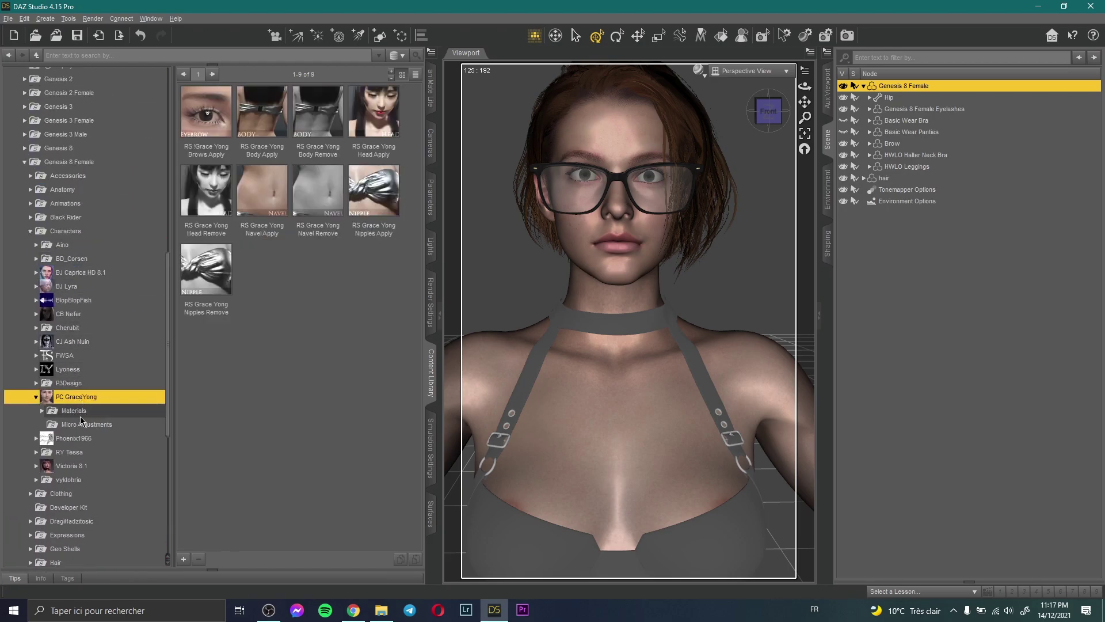
pyautogui.doubleClick(74, 410)
pyautogui.doubleClick(79, 425)
pyautogui.click(106, 438)
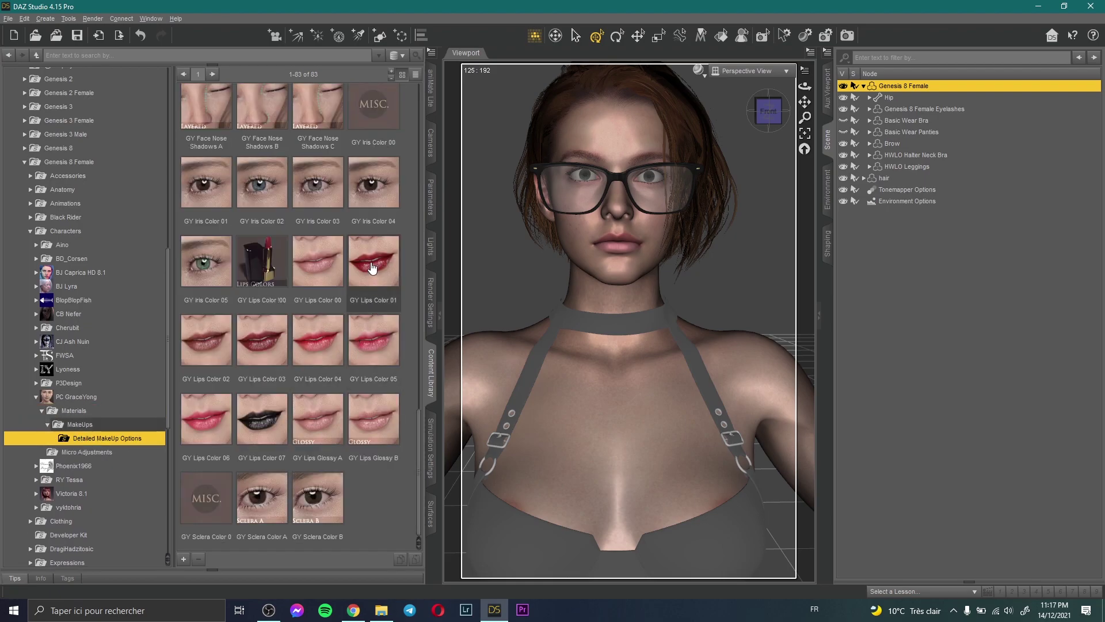
# - Try GY Lips Color 02 on the figure, replace it with GY Lips Color 03 and check the Iray preview
pyautogui.doubleClick(199, 345)
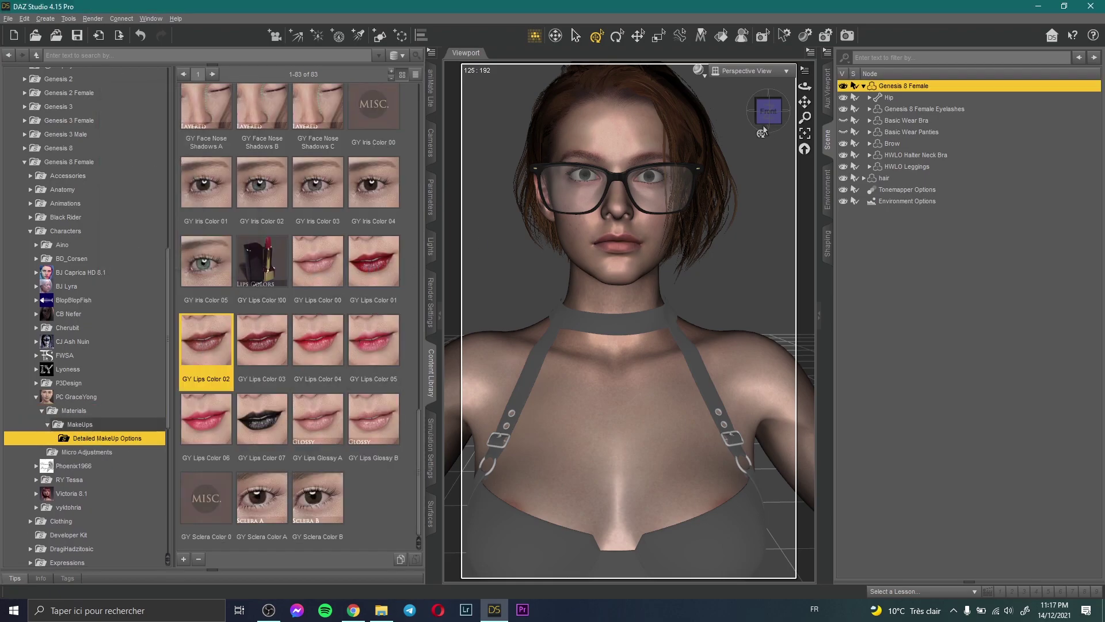
pyautogui.click(829, 94)
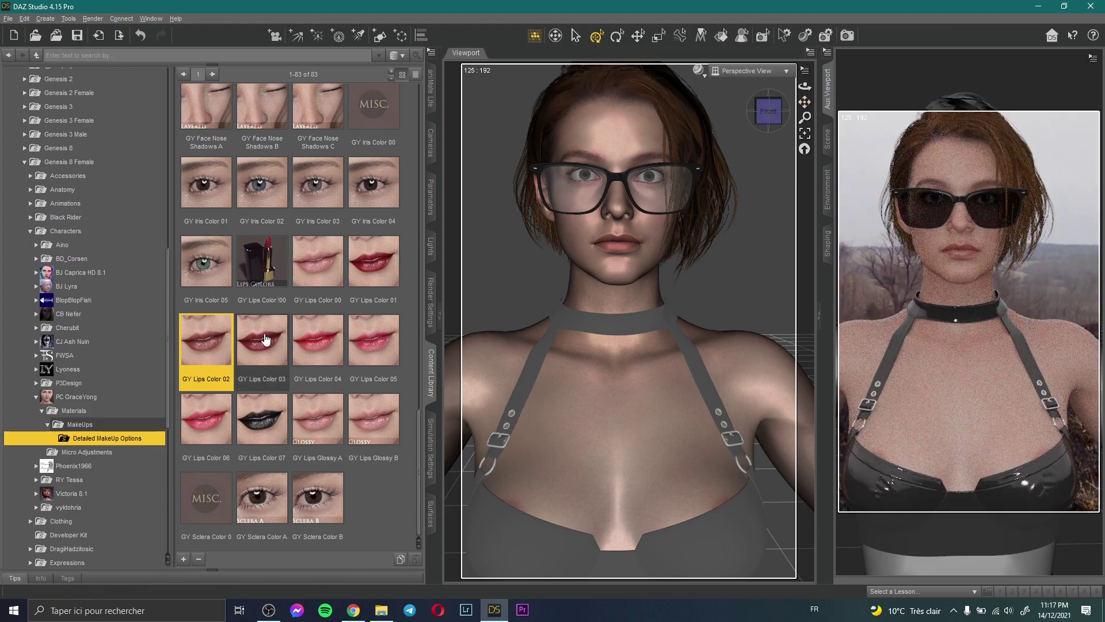
pyautogui.doubleClick(264, 338)
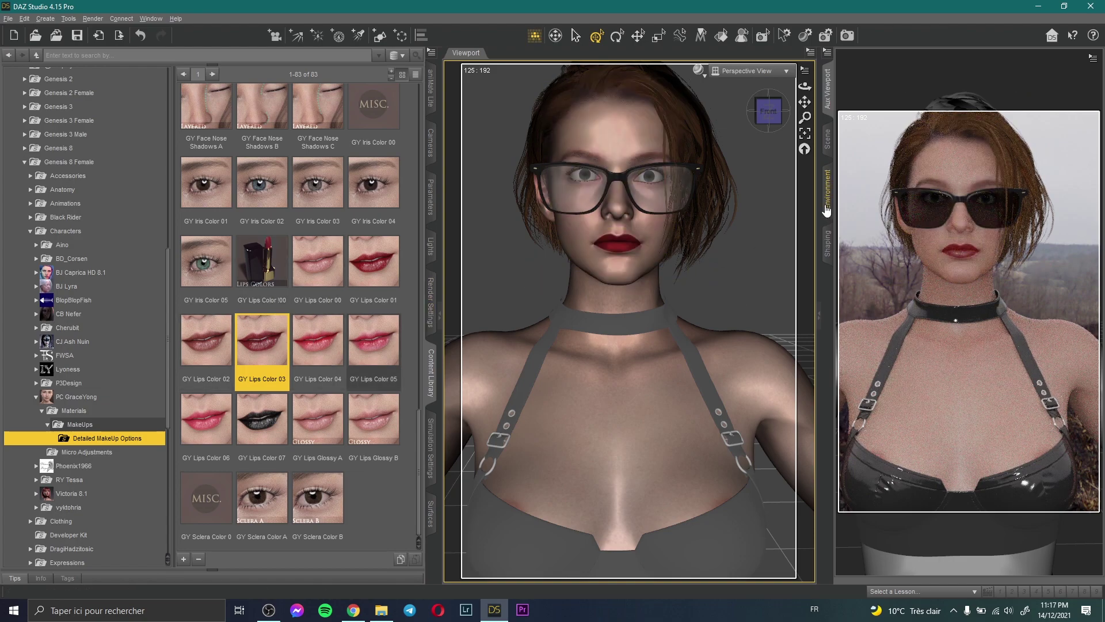
pyautogui.scroll(-3, 528, 221)
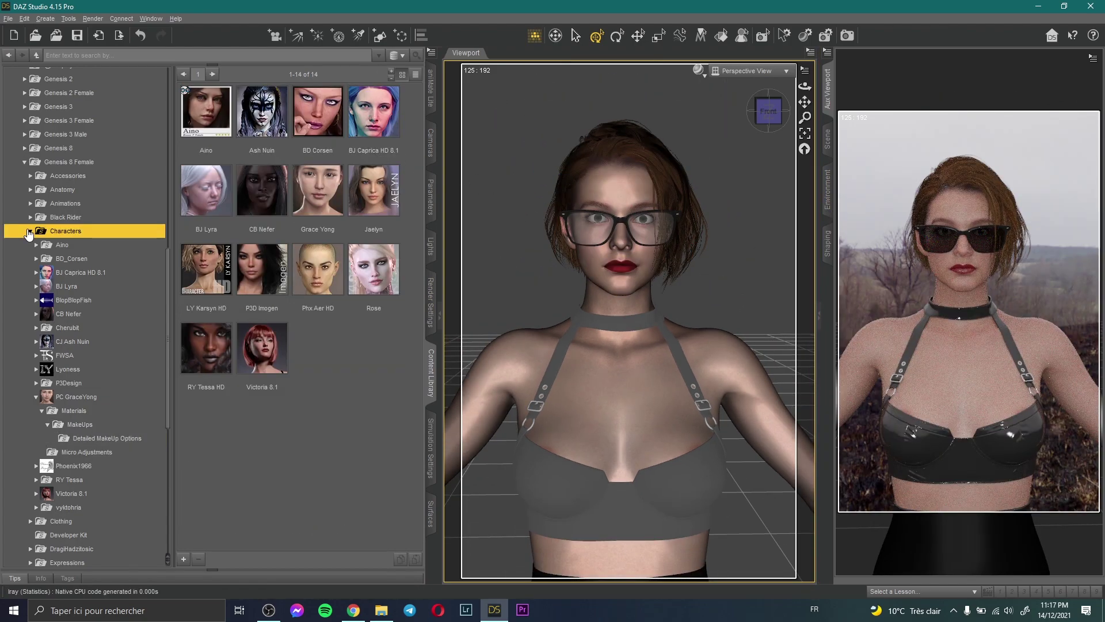
# - Collapse the Characters folder of Genesis 8 Female and frame the dressed figure from head to thighs
pyautogui.click(30, 231)
pyautogui.scroll(-4, 674, 178)
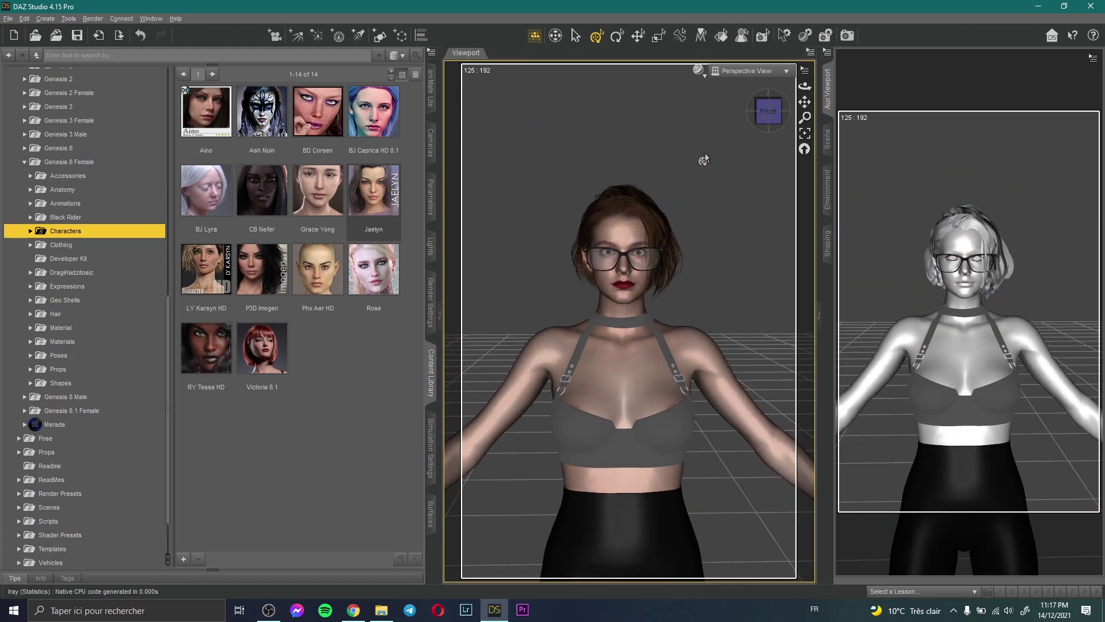
pyautogui.moveTo(804, 103); pyautogui.dragTo(803, 76)
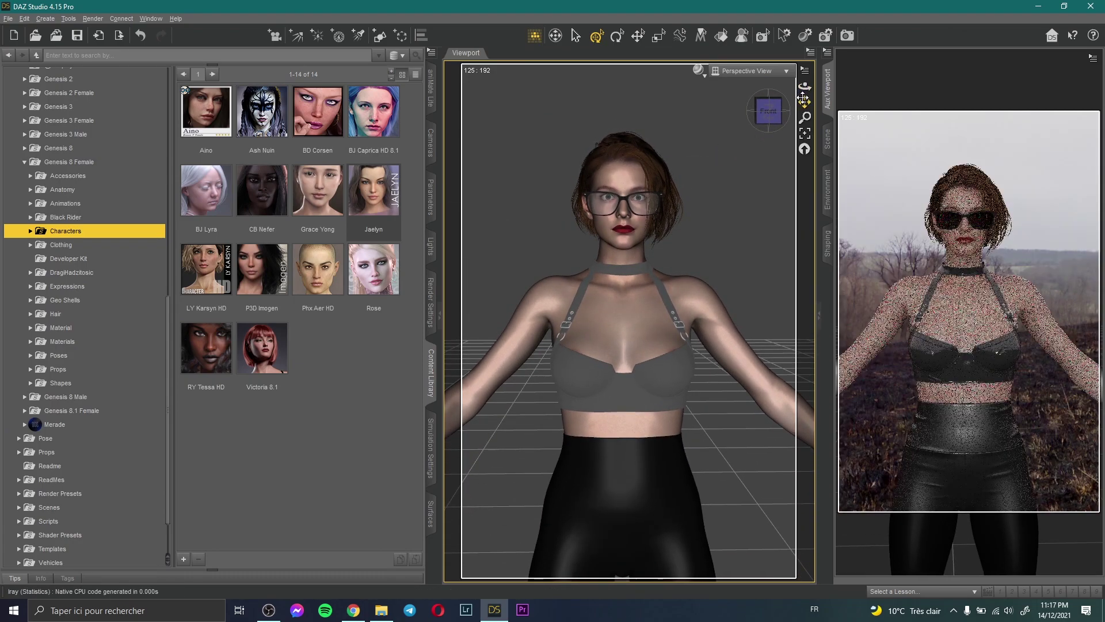
# - Examine the outfit and chest shape in reference renders jill5-2 and jelo4-3 and return to DAZ Studio
pyautogui.click(380, 610)
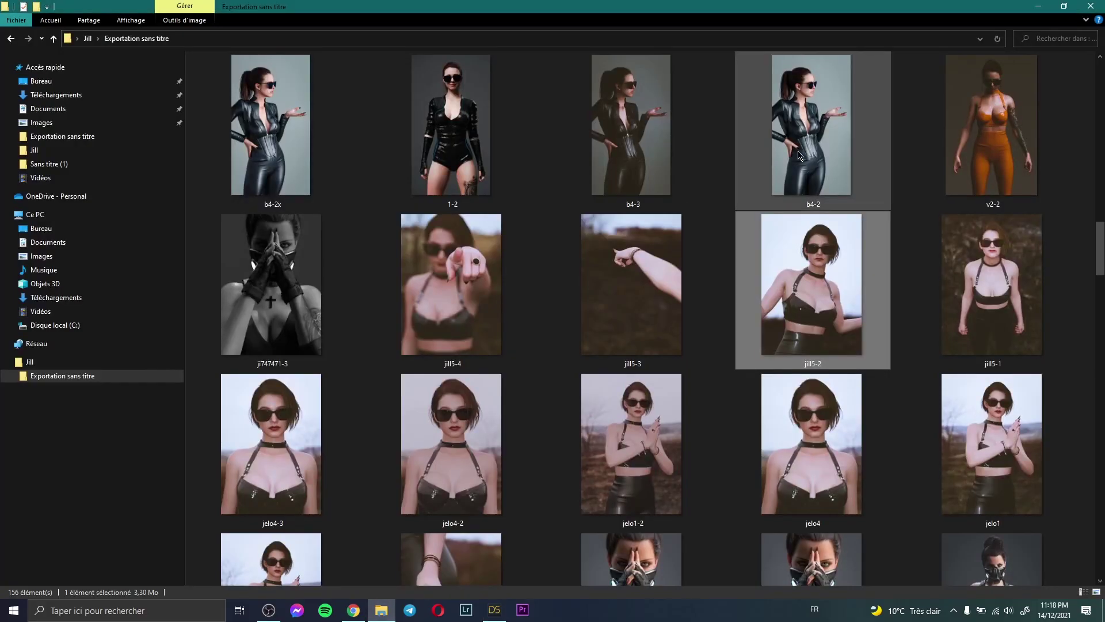
pyautogui.doubleClick(823, 284)
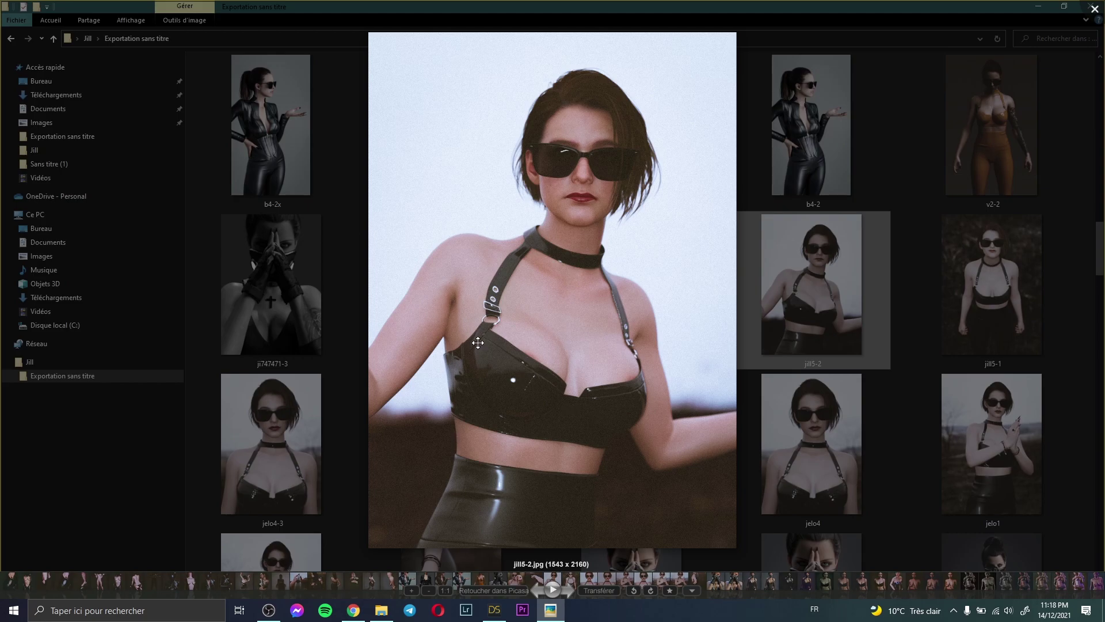
pyautogui.click(1095, 8)
pyautogui.doubleClick(270, 443)
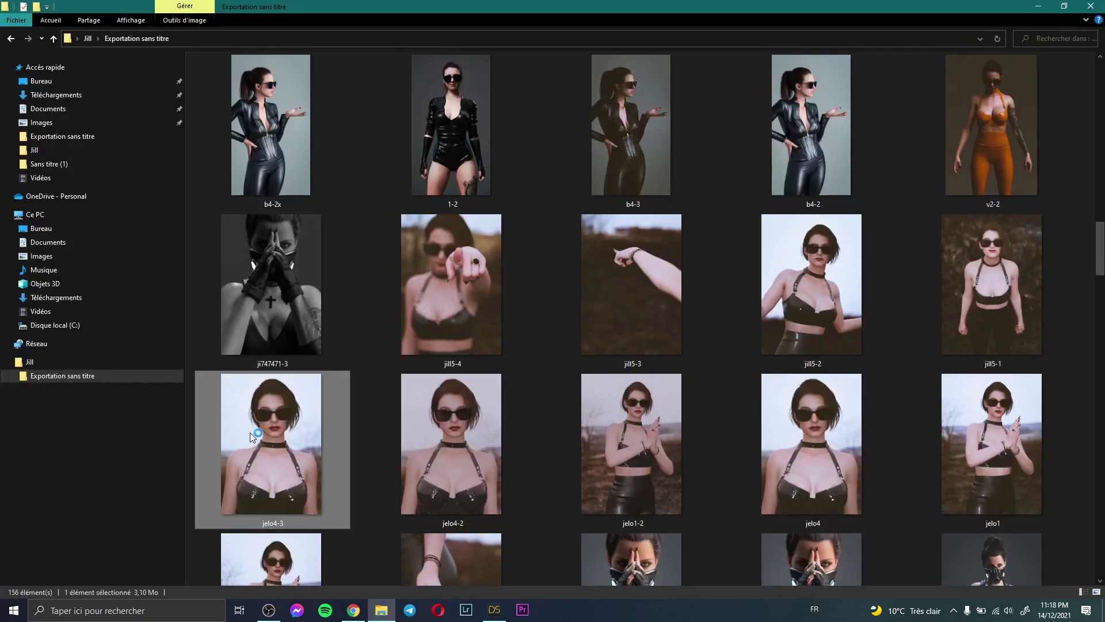
pyautogui.click(1095, 8)
pyautogui.click(494, 609)
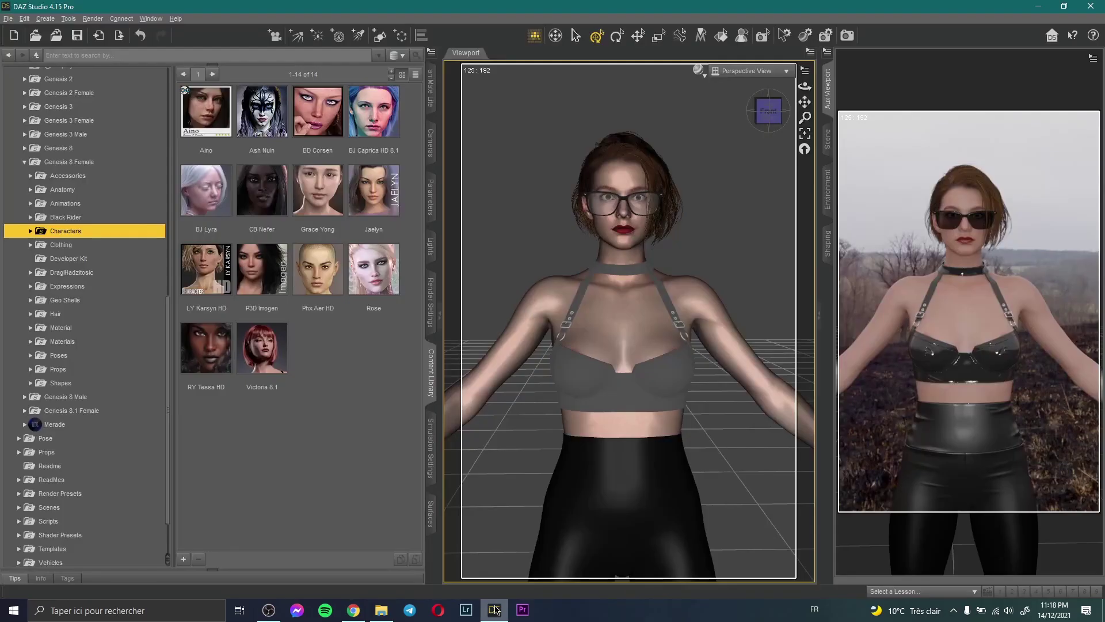
# - Set the figure's Bunny Breasts chest morph to 89.1% and check the result in the Aux Viewport
pyautogui.click(830, 137)
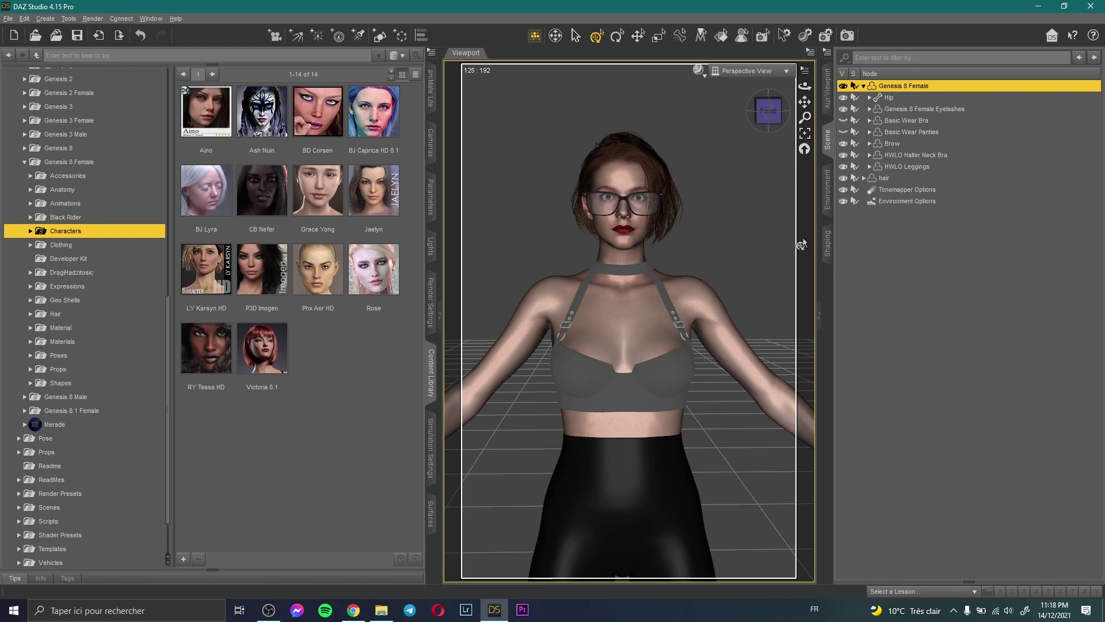
pyautogui.click(830, 246)
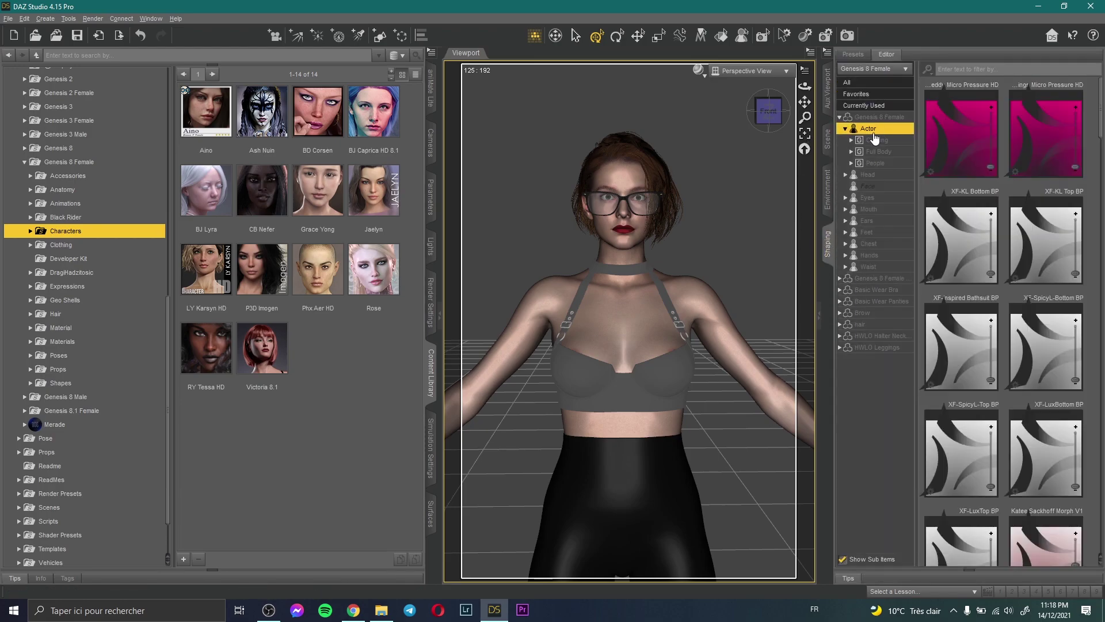
pyautogui.click(887, 247)
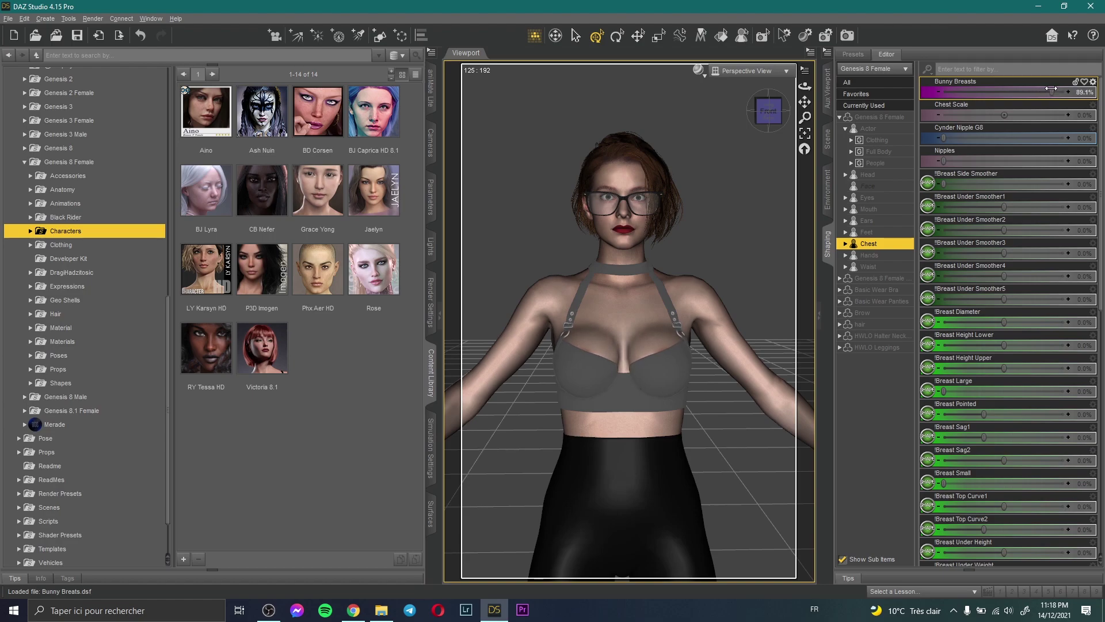
pyautogui.click(830, 89)
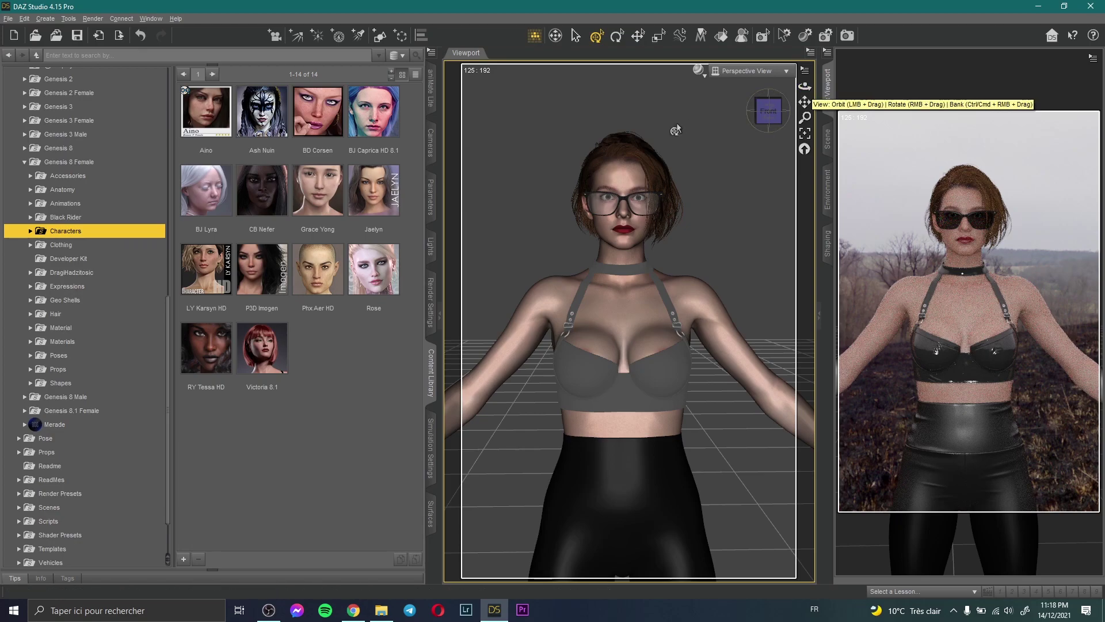
pyautogui.scroll(-3, 683, 183)
pyautogui.moveTo(804, 100); pyautogui.dragTo(804, 99)
# - Examine the ring and bracelet in reference renders jill5-4 and jill5-3 and return to DAZ Studio
pyautogui.click(381, 611)
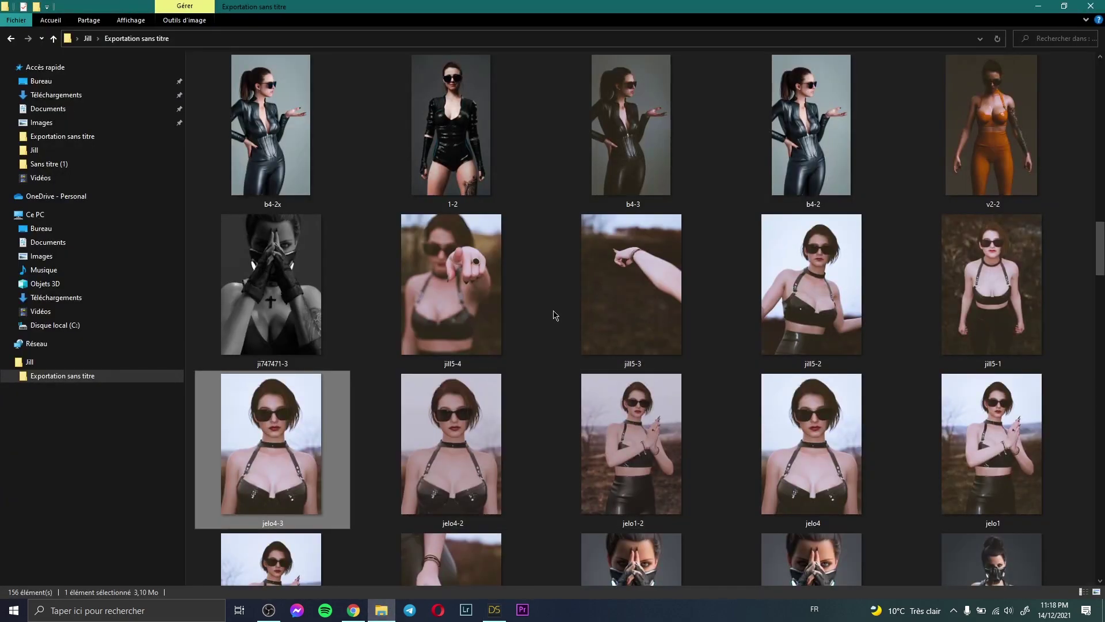
pyautogui.doubleClick(457, 302)
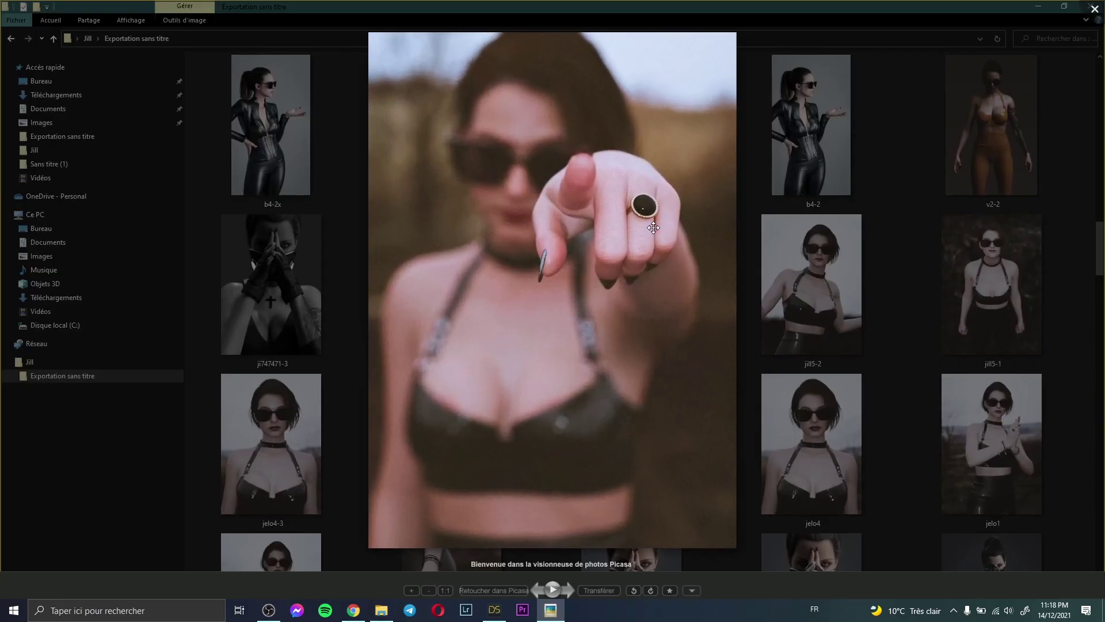
pyautogui.click(1097, 6)
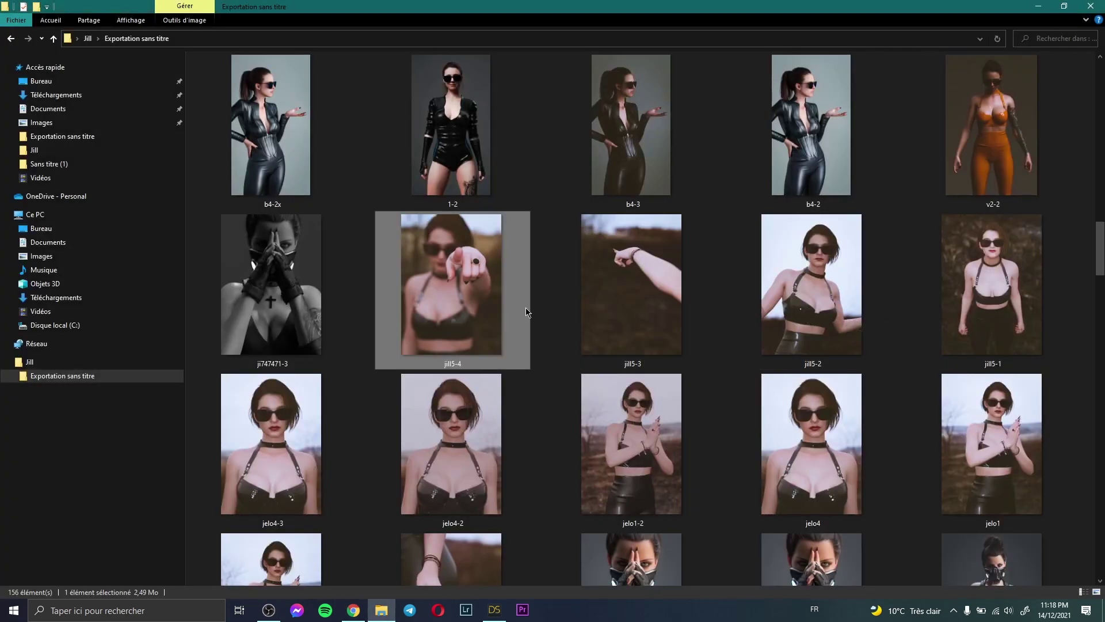
pyautogui.doubleClick(654, 284)
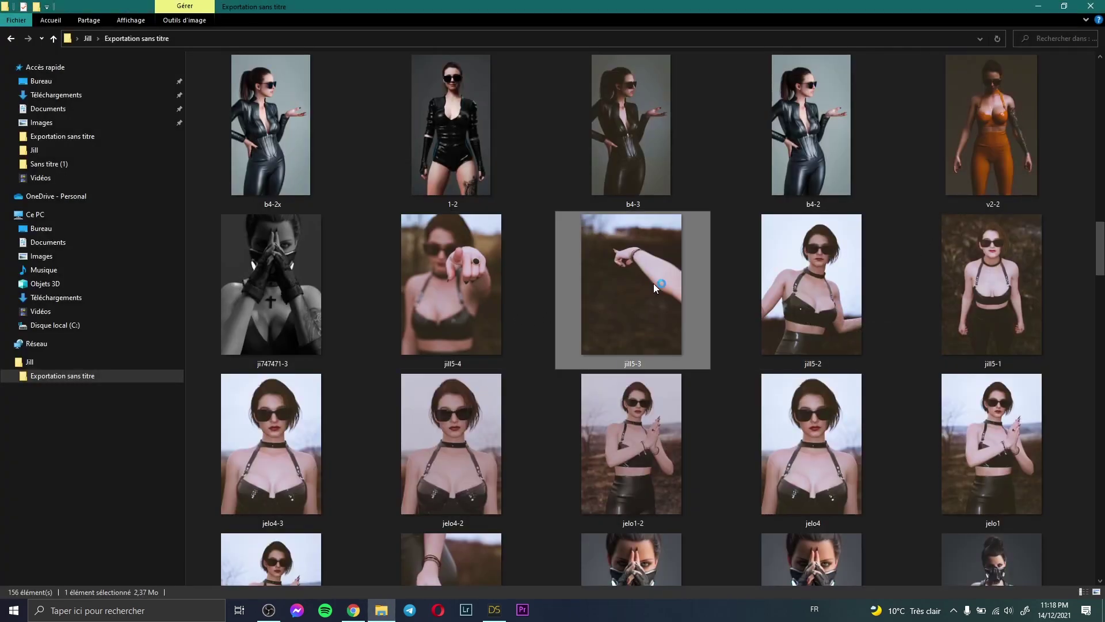
pyautogui.click(1095, 9)
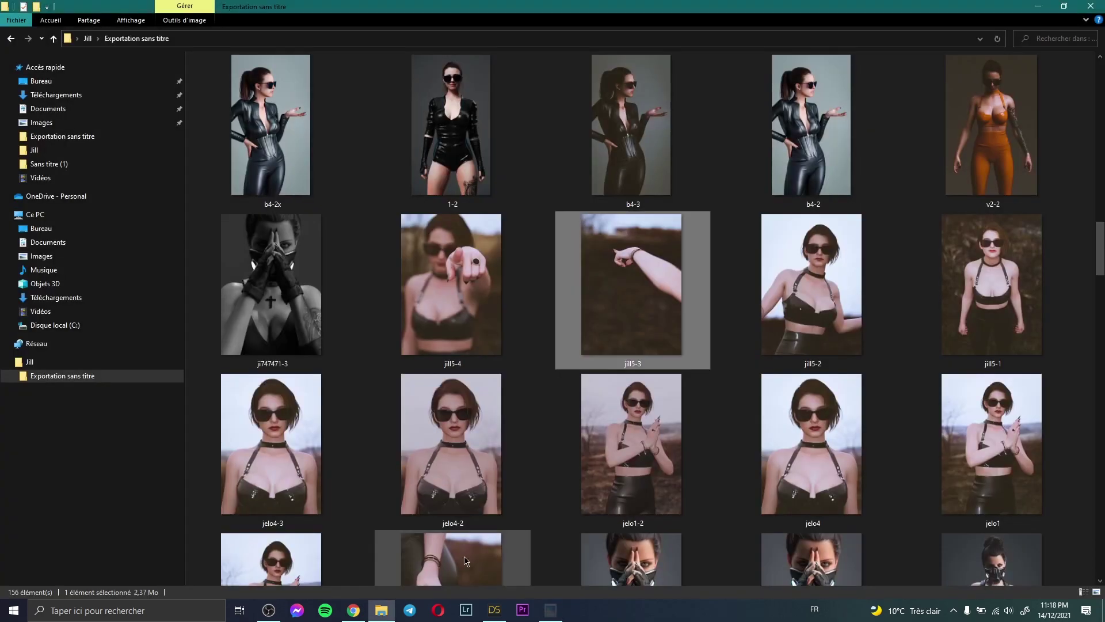
pyautogui.click(494, 610)
# - Select the Genesis 8 Female figure and open the Gem Jewelry set among its accessories
pyautogui.click(829, 139)
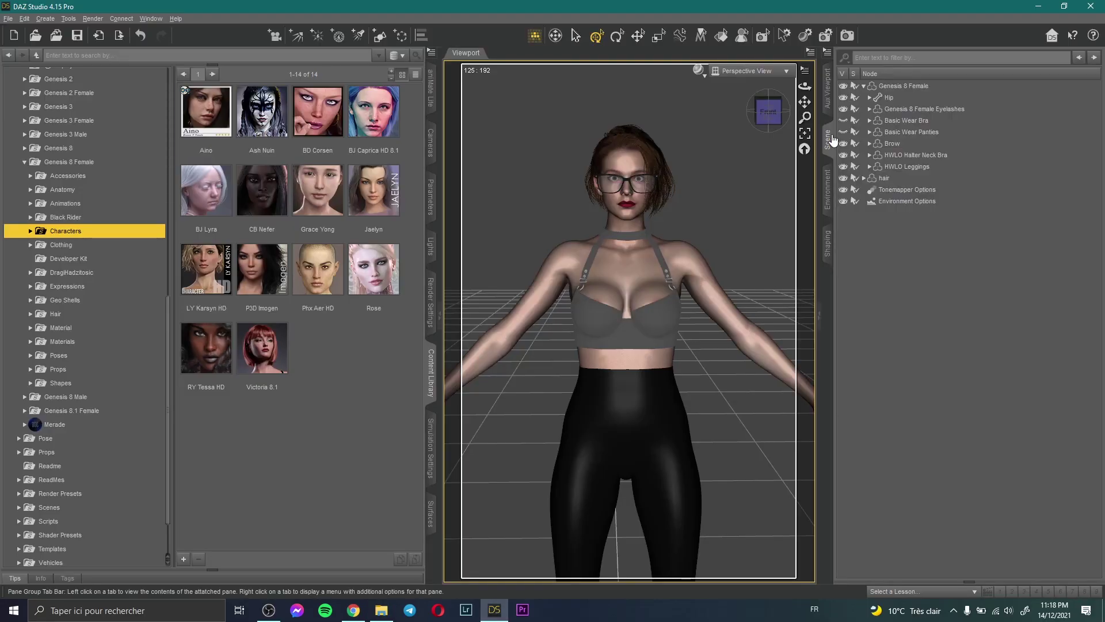
pyautogui.click(882, 88)
pyautogui.scroll(3, 115, 259)
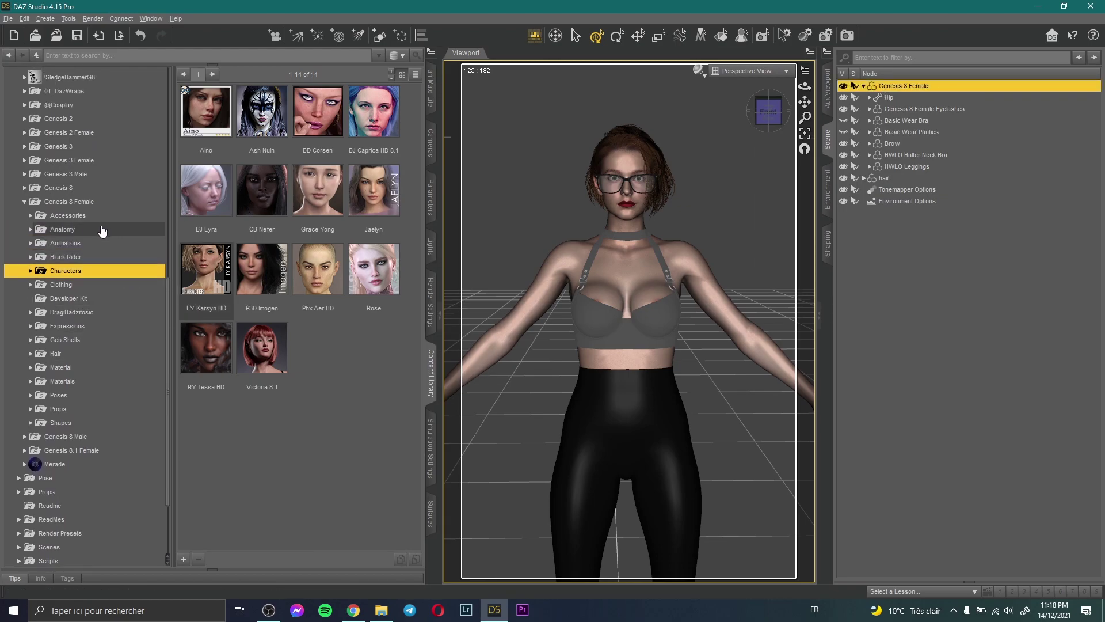
pyautogui.doubleClick(81, 216)
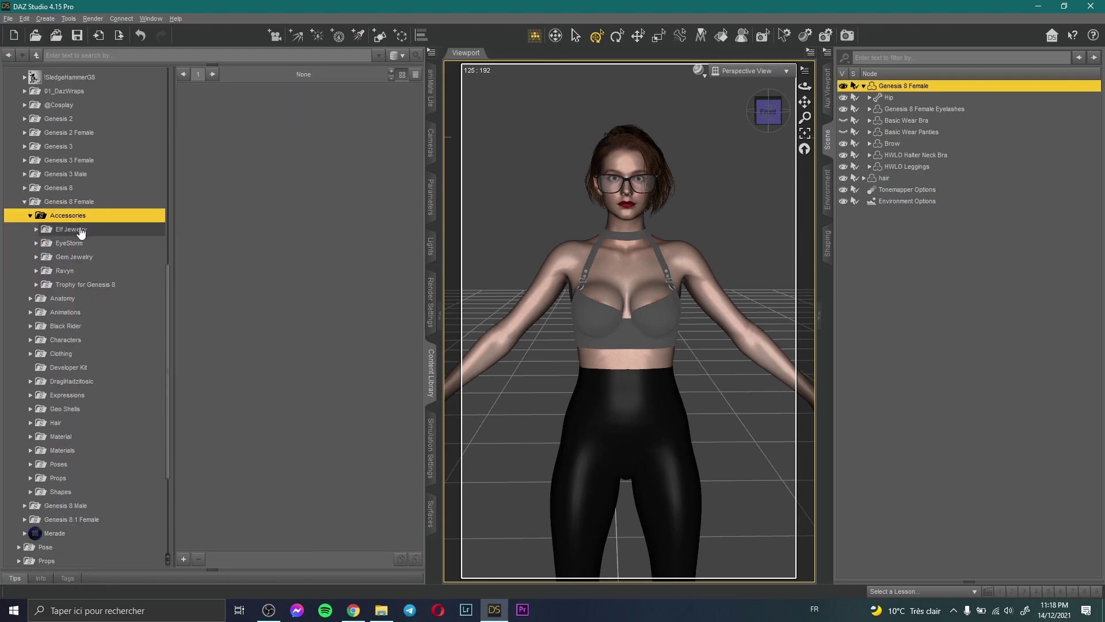
pyautogui.click(64, 270)
pyautogui.click(72, 257)
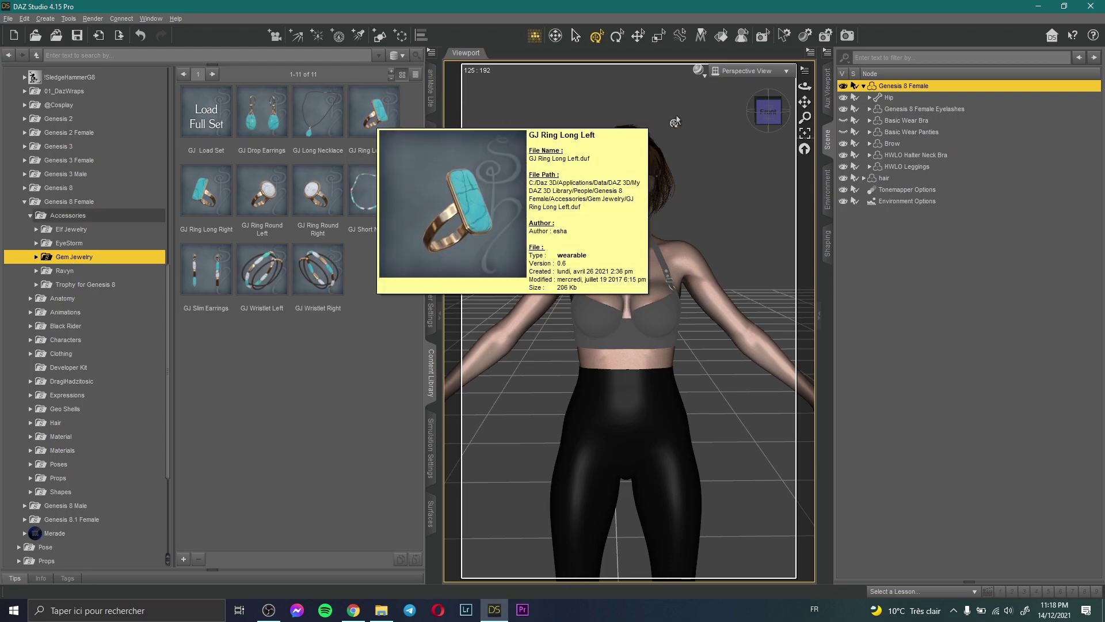
# - Load GJ Ring Round Left on the figure, try GJ Wristlet Right and replace it with GJ Wristlet Left
pyautogui.moveTo(804, 86); pyautogui.dragTo(795, 91)
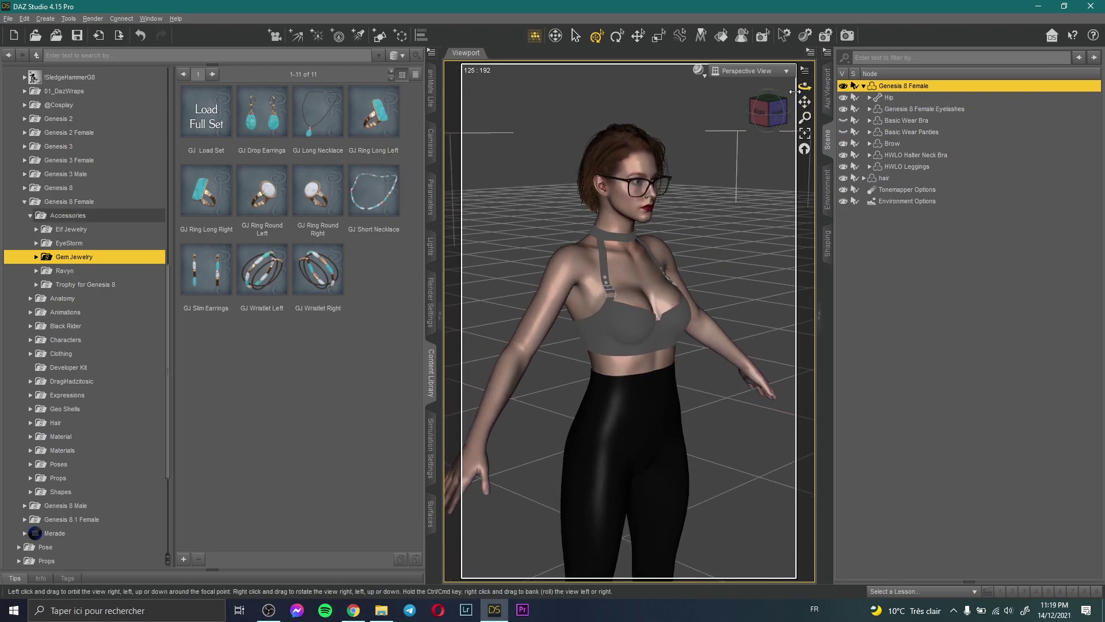
pyautogui.moveTo(265, 190); pyautogui.dragTo(624, 521)
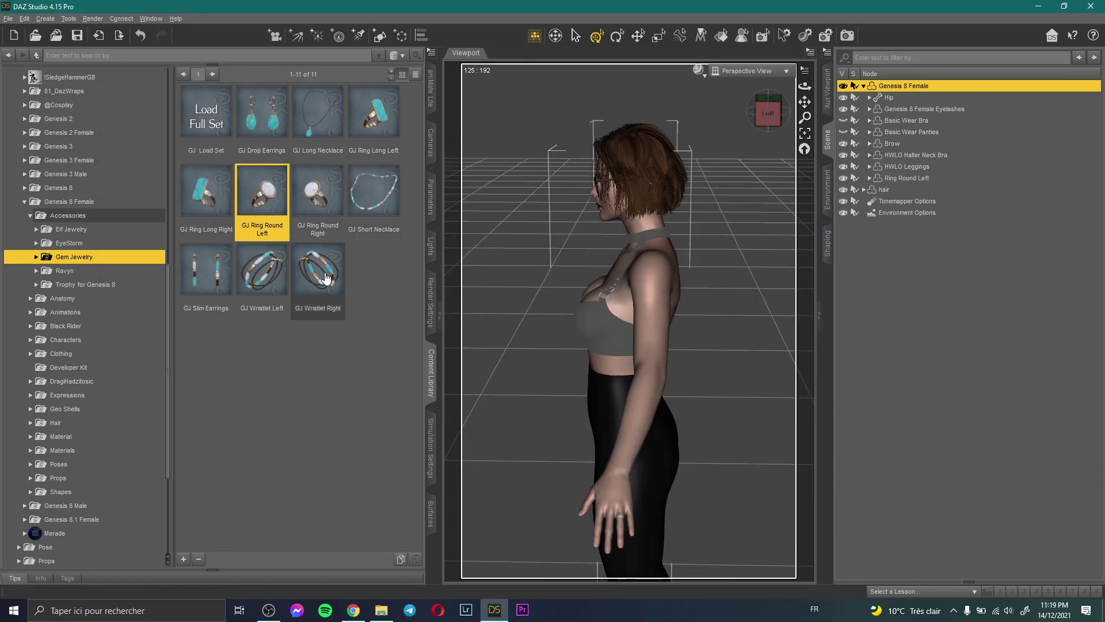
pyautogui.doubleClick(304, 281)
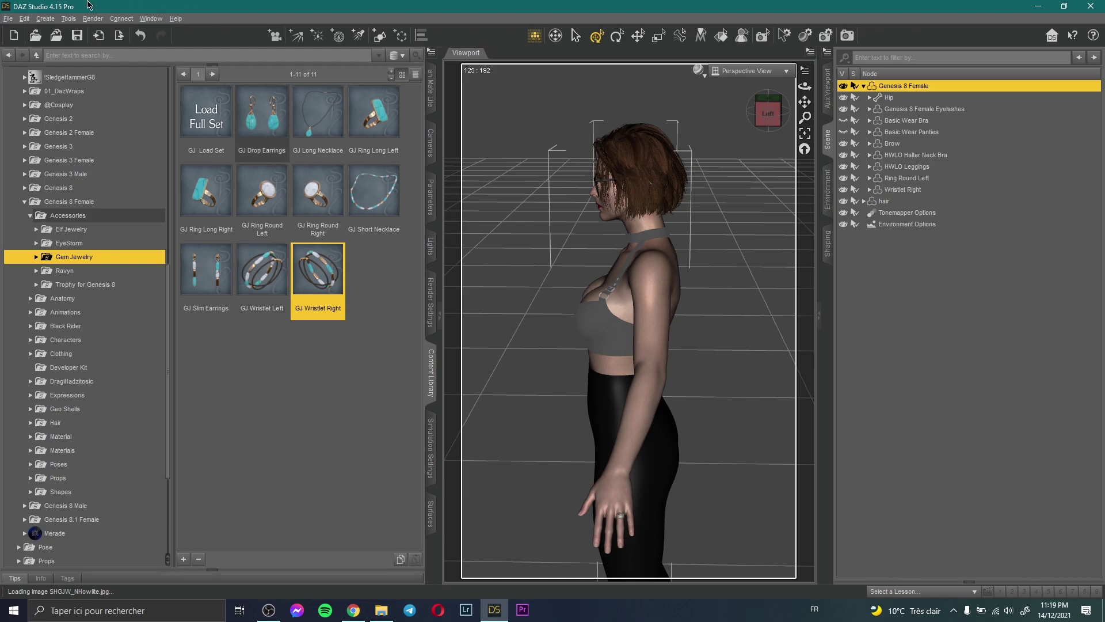
pyautogui.doubleClick(255, 273)
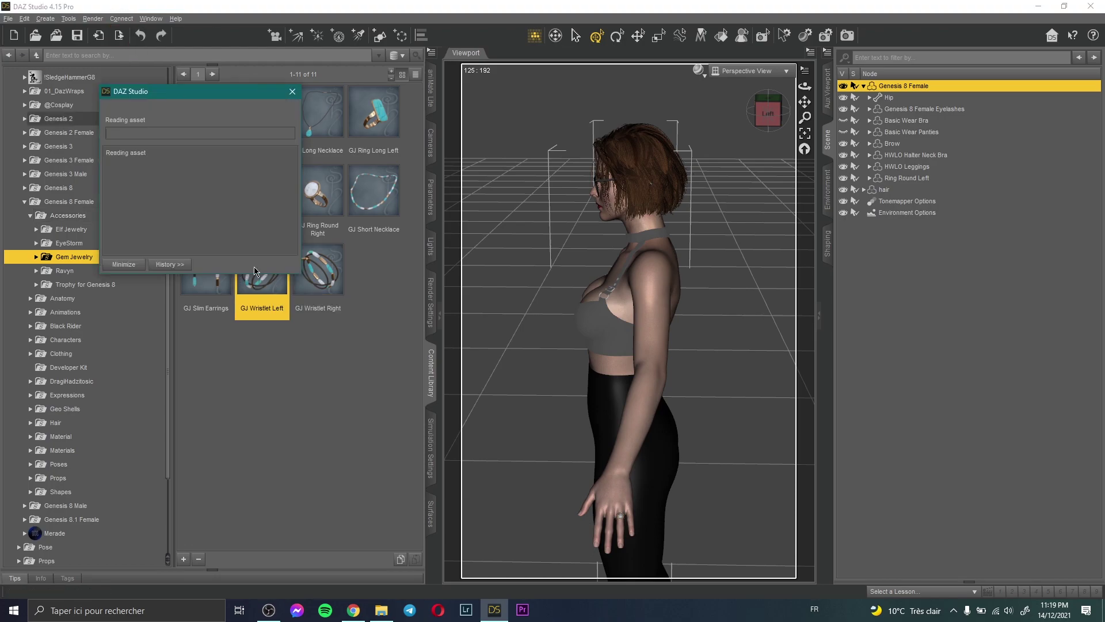
# - Apply the GJ Gem Onyx material from the Gem Jewelry MAT folder to Ring Round Left and clear the selection
pyautogui.click(912, 179)
pyautogui.keyDown('ctrl'); pyautogui.click(908, 166); pyautogui.keyUp('ctrl')
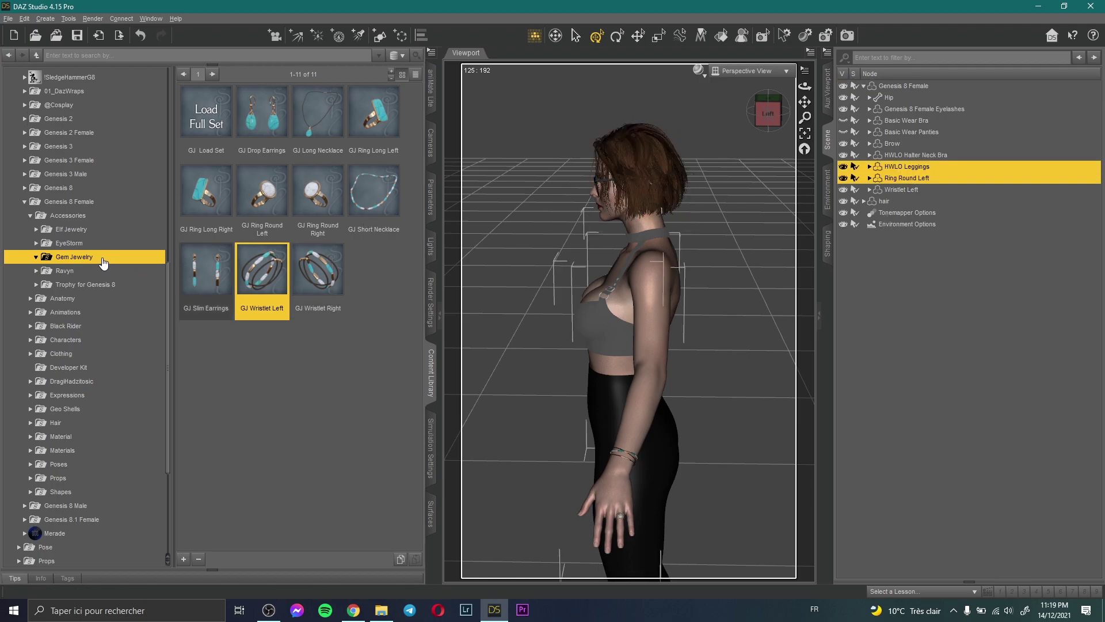
pyautogui.click(95, 271)
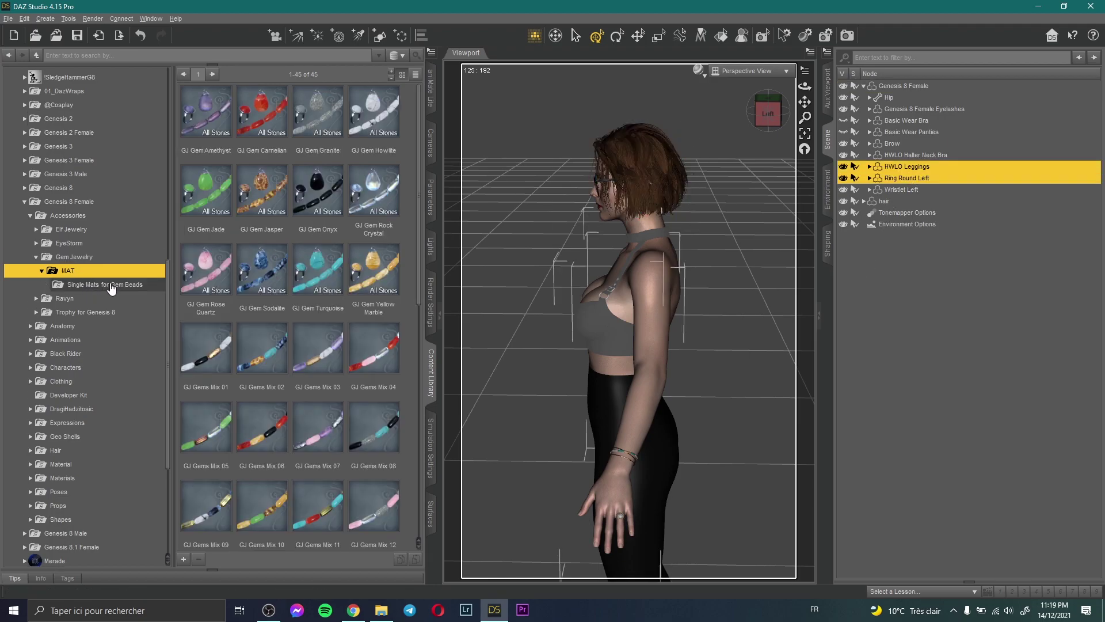
pyautogui.doubleClick(329, 190)
pyautogui.click(532, 500)
# - Preview the ring and wristlet on the left hand up close in the Aux Viewport
pyautogui.moveTo(805, 87); pyautogui.dragTo(823, 65)
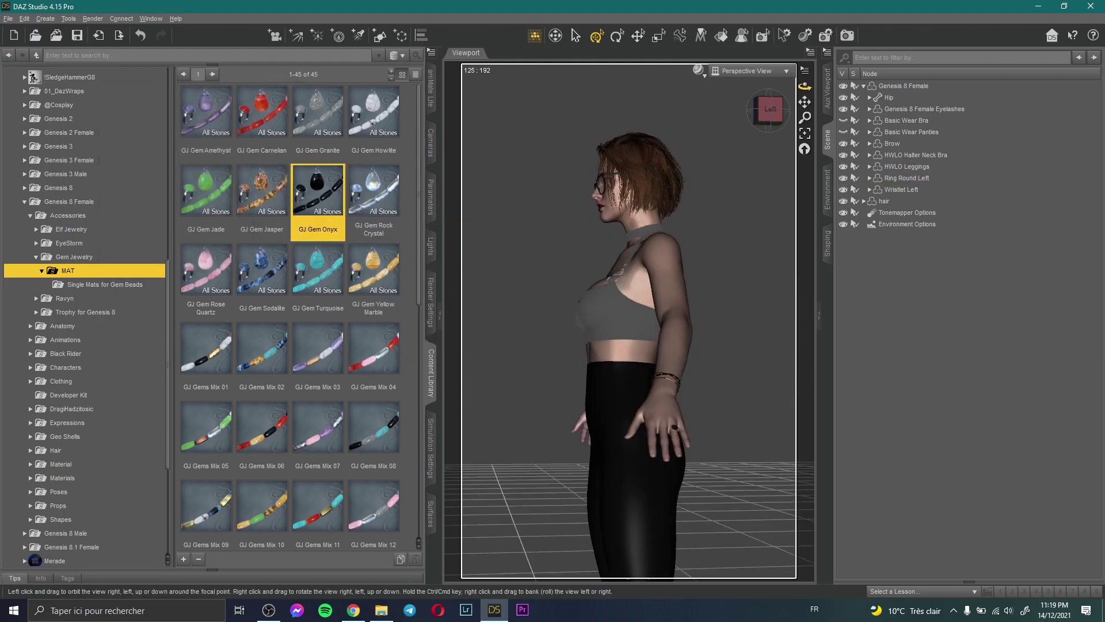
pyautogui.scroll(3, 717, 247)
pyautogui.moveTo(805, 102)
pyautogui.mouseDown()
pyautogui.moveTo(789, 17)
pyautogui.moveTo(803, 108)
pyautogui.mouseUp()
pyautogui.click(829, 101)
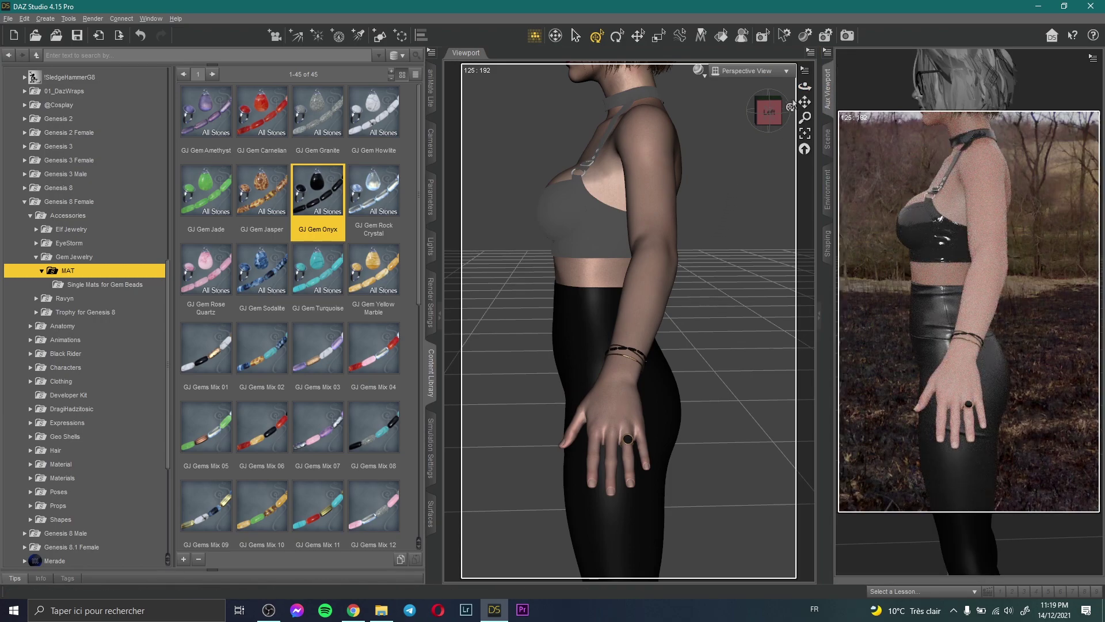
pyautogui.moveTo(800, 82); pyautogui.dragTo(759, 191)
pyautogui.scroll(2, 758, 191)
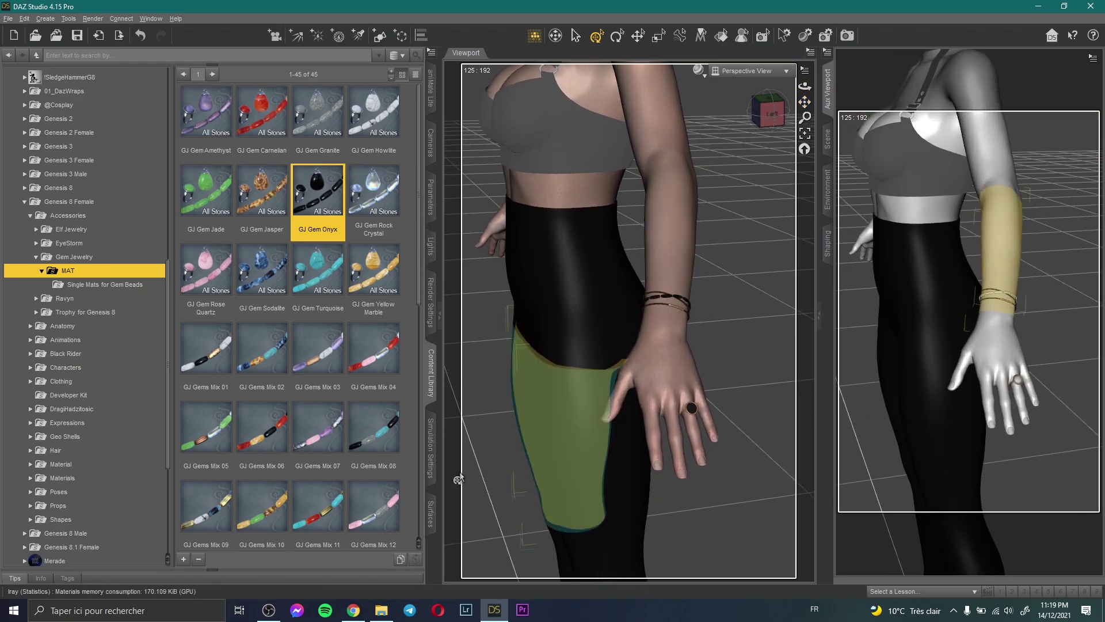
# - Examine the hand and nails in reference render jill5-3 and return to DAZ Studio
pyautogui.click(367, 618)
pyautogui.doubleClick(447, 299)
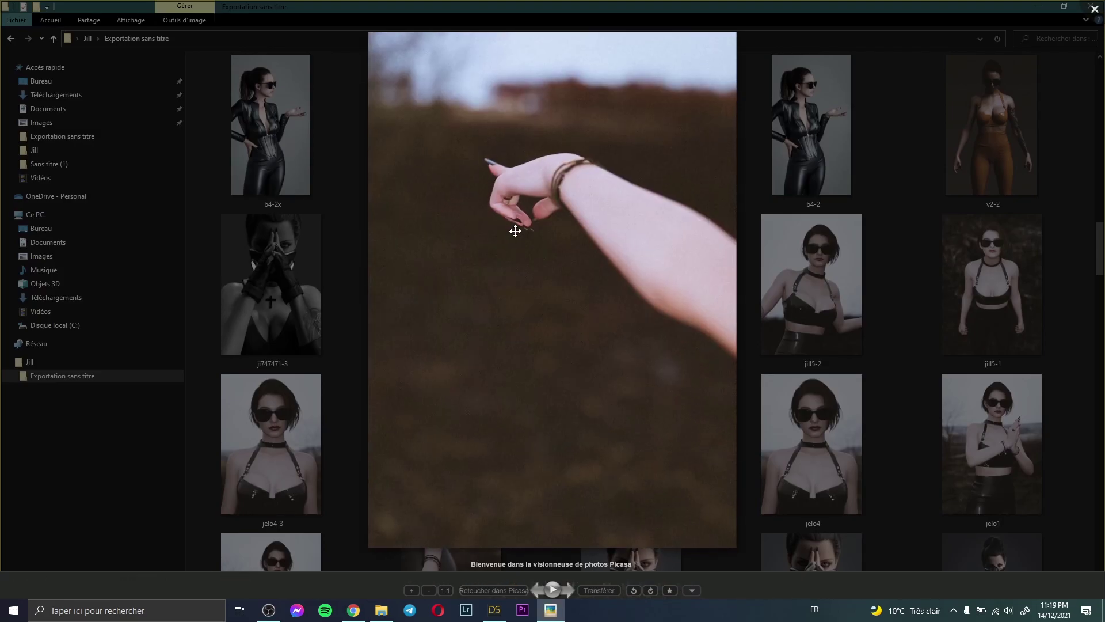
pyautogui.press('Escape')
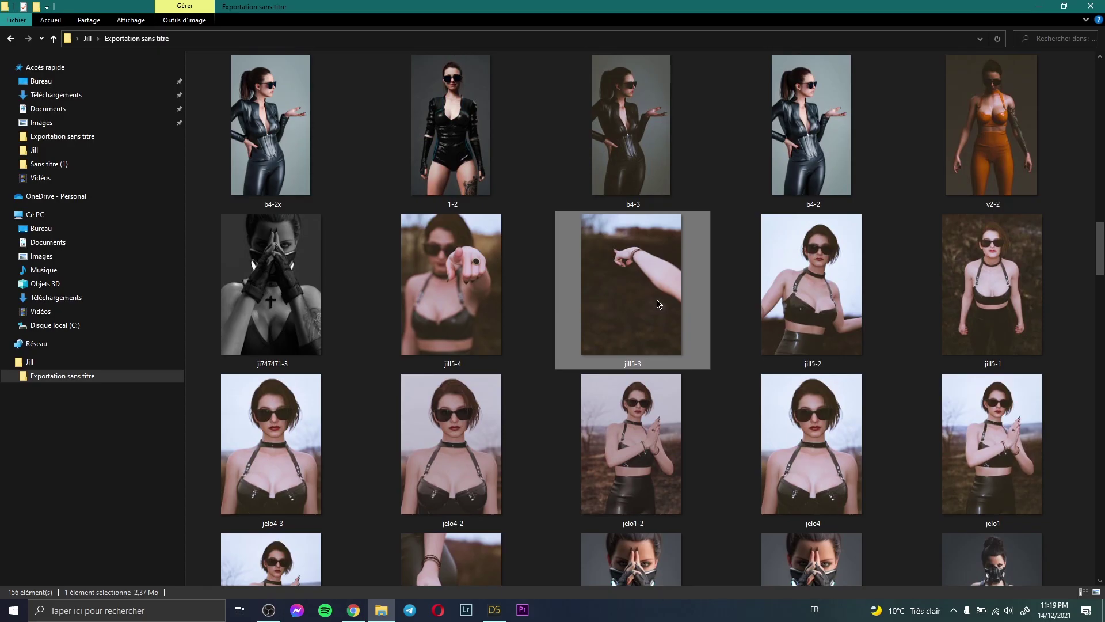
pyautogui.doubleClick(659, 304)
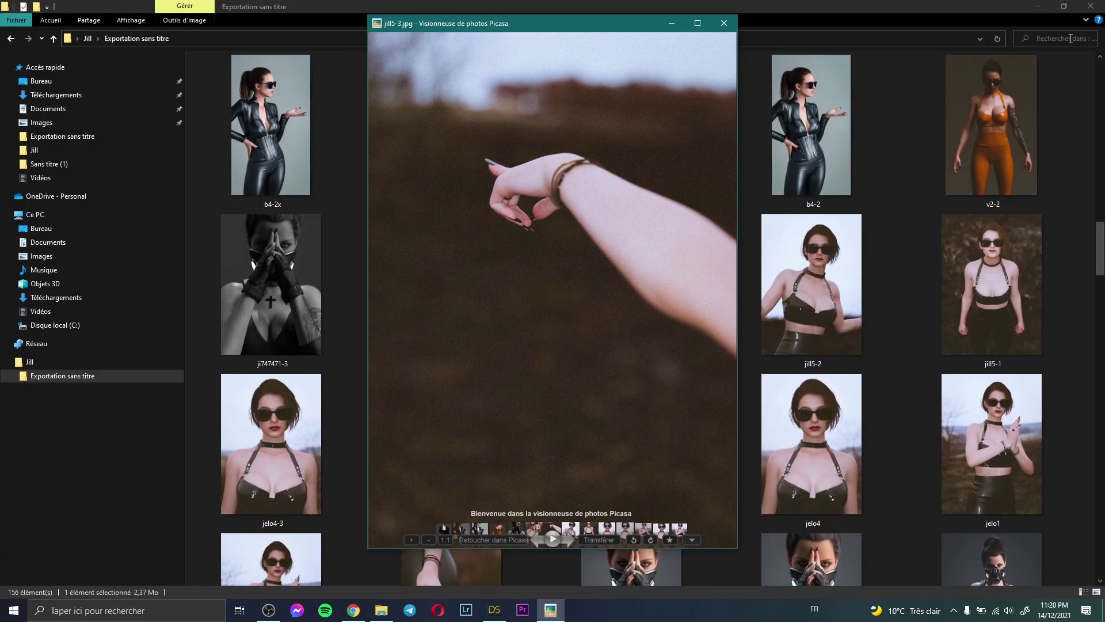
pyautogui.press('Escape')
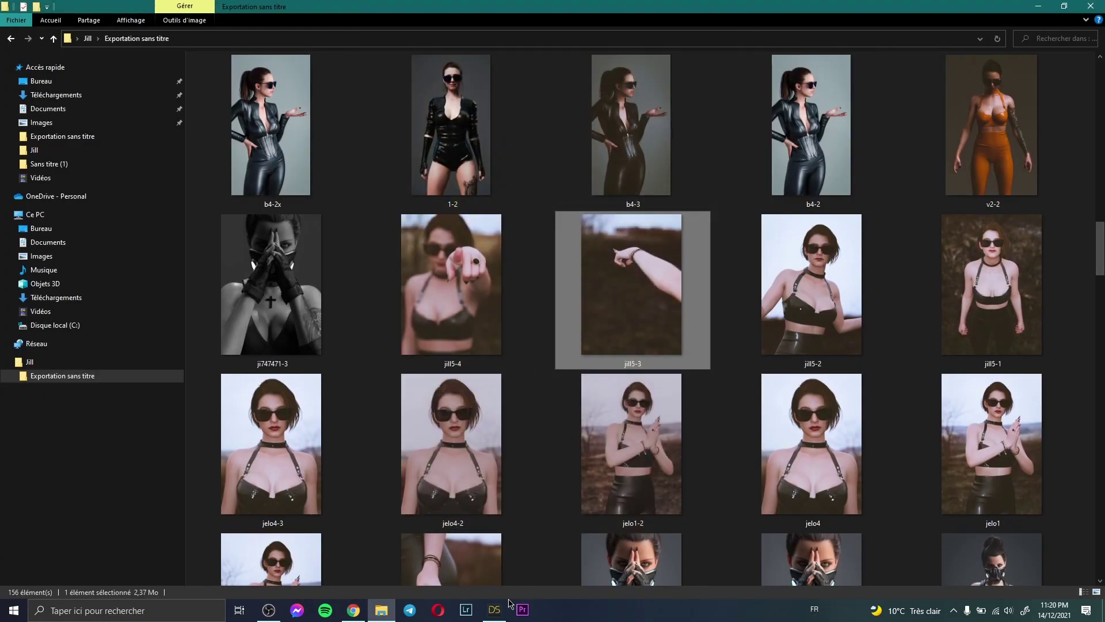
pyautogui.click(494, 611)
# - Apply the Z NS Round nail shape from the Shapes > Z Nail Salon folder to Genesis 8 Female
pyautogui.click(829, 149)
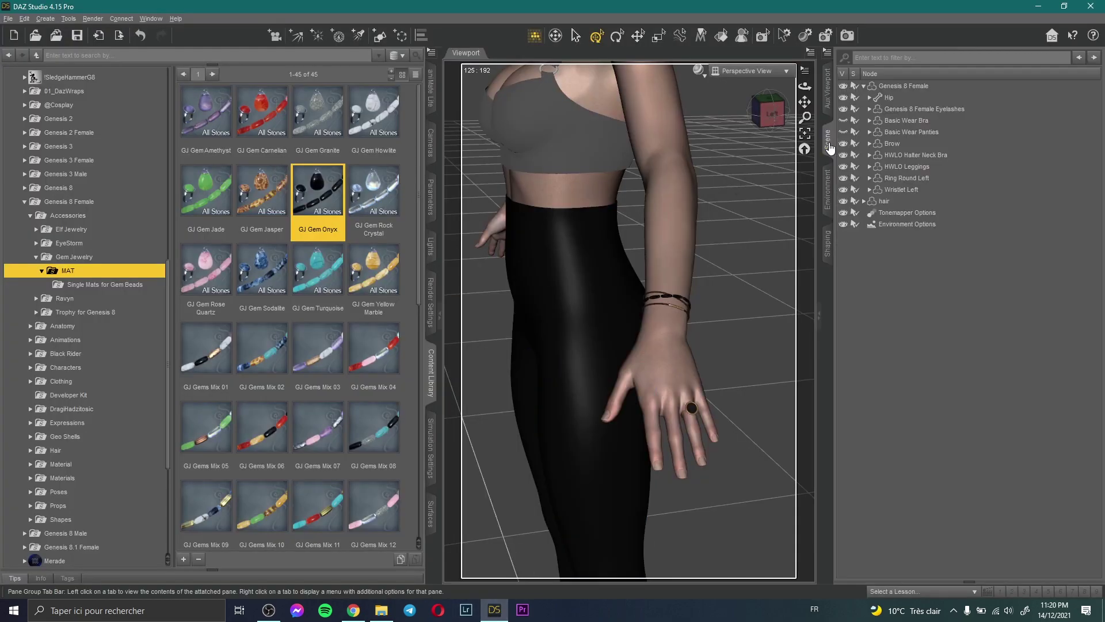
pyautogui.click(903, 87)
pyautogui.scroll(-5, 99, 284)
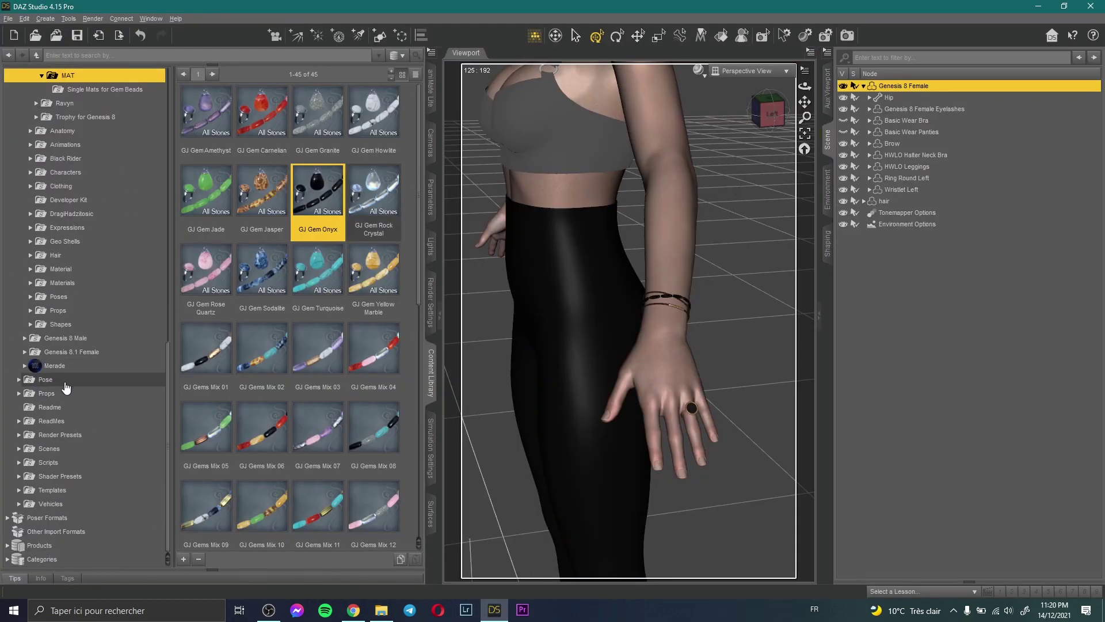
pyautogui.doubleClick(79, 327)
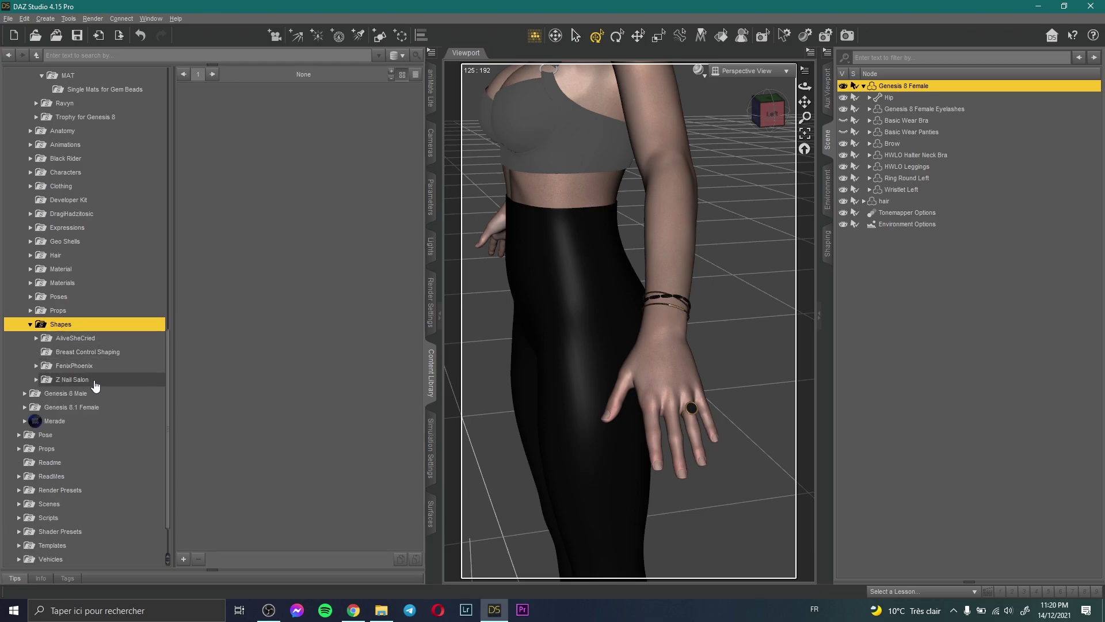
pyautogui.click(89, 351)
pyautogui.click(81, 365)
pyautogui.click(92, 341)
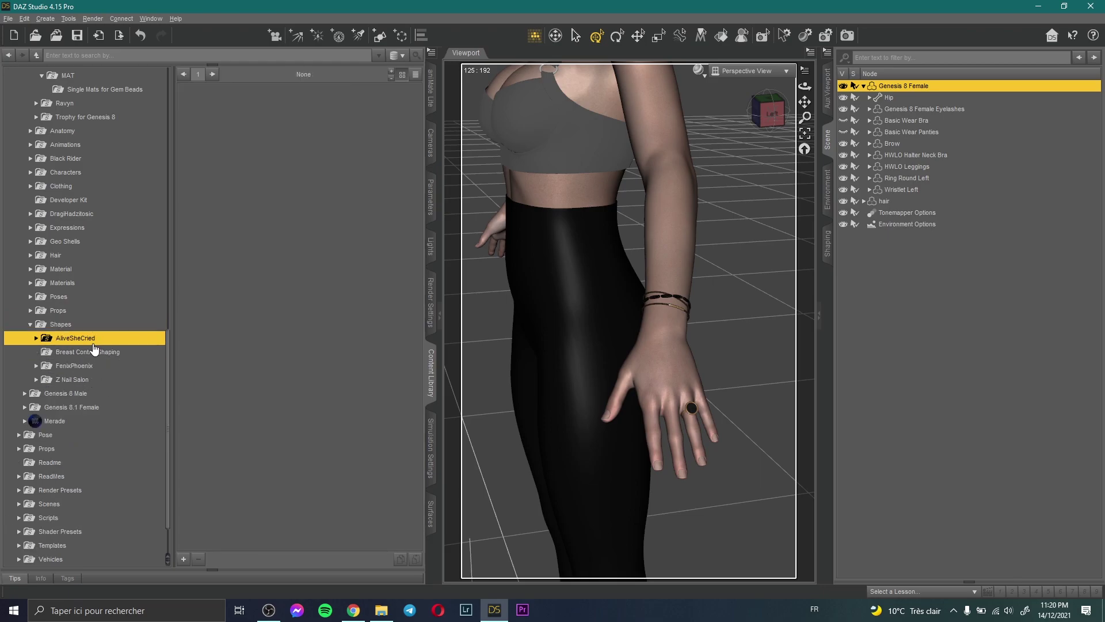
pyautogui.click(86, 379)
pyautogui.click(215, 196)
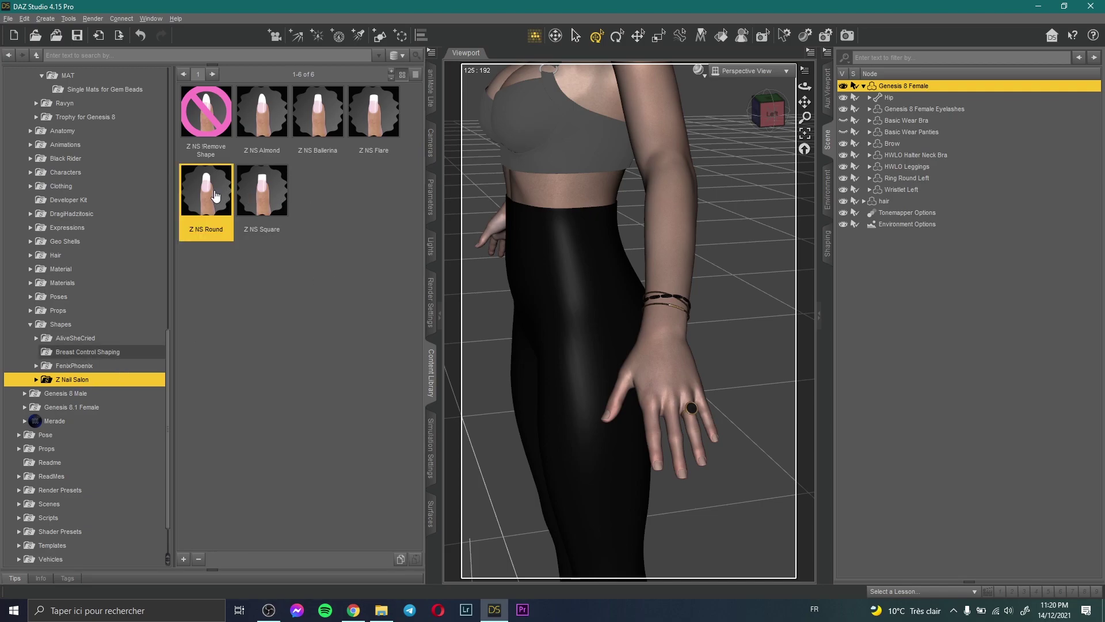
pyautogui.doubleClick(216, 196)
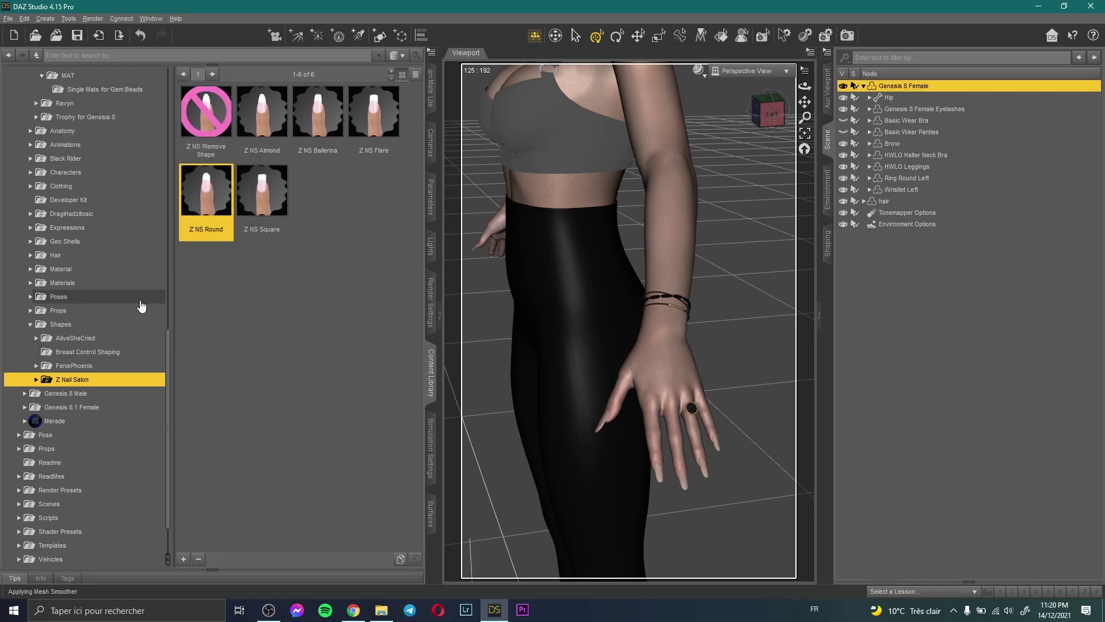
# - Apply the Z NS Glossy effect and the Z NS Black colour from the Z Nail Salon Singular Colors materials to the nails
pyautogui.click(84, 282)
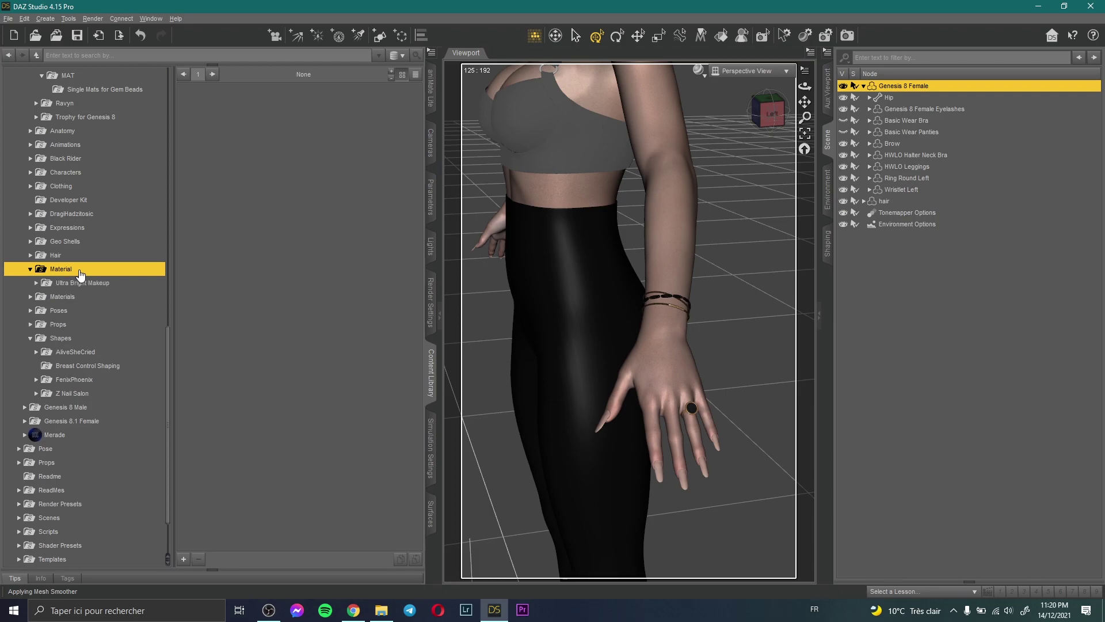
pyautogui.click(75, 380)
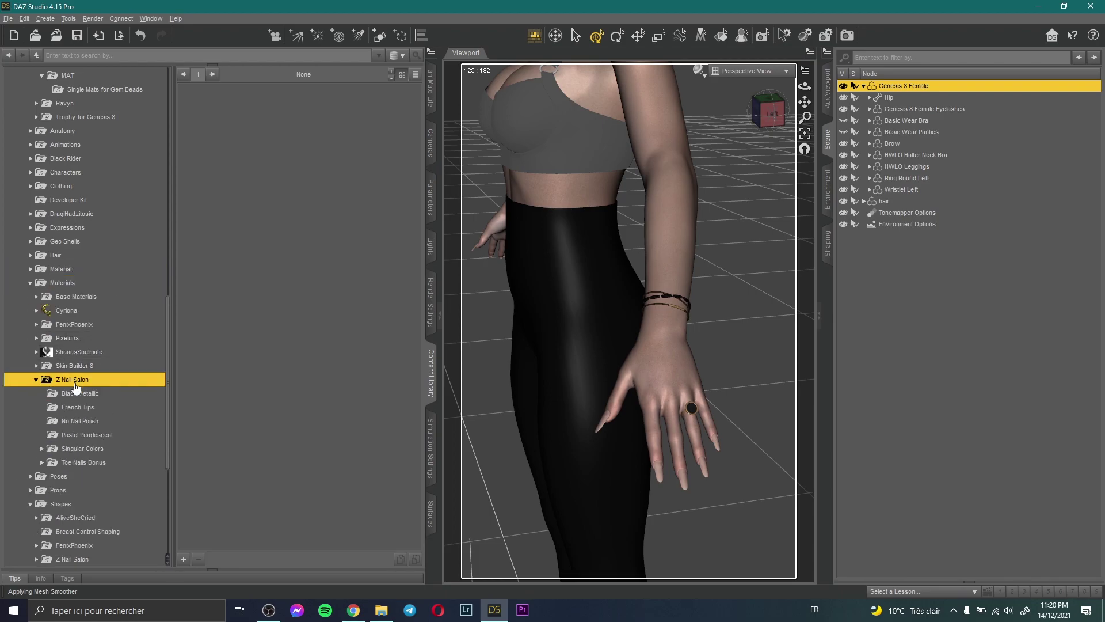
pyautogui.click(82, 449)
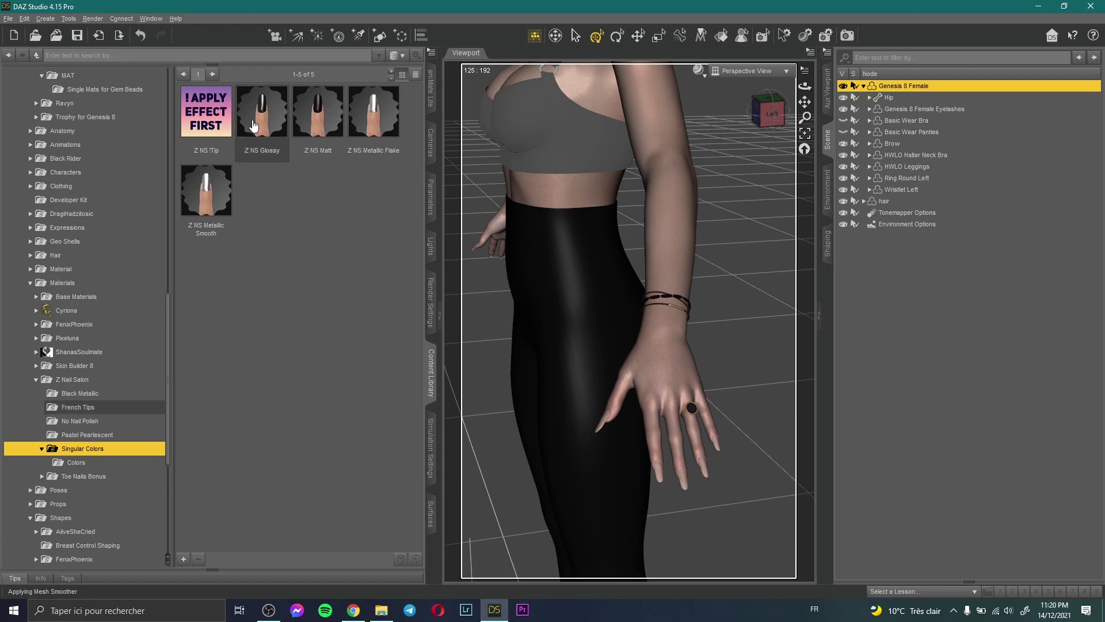
pyautogui.doubleClick(253, 125)
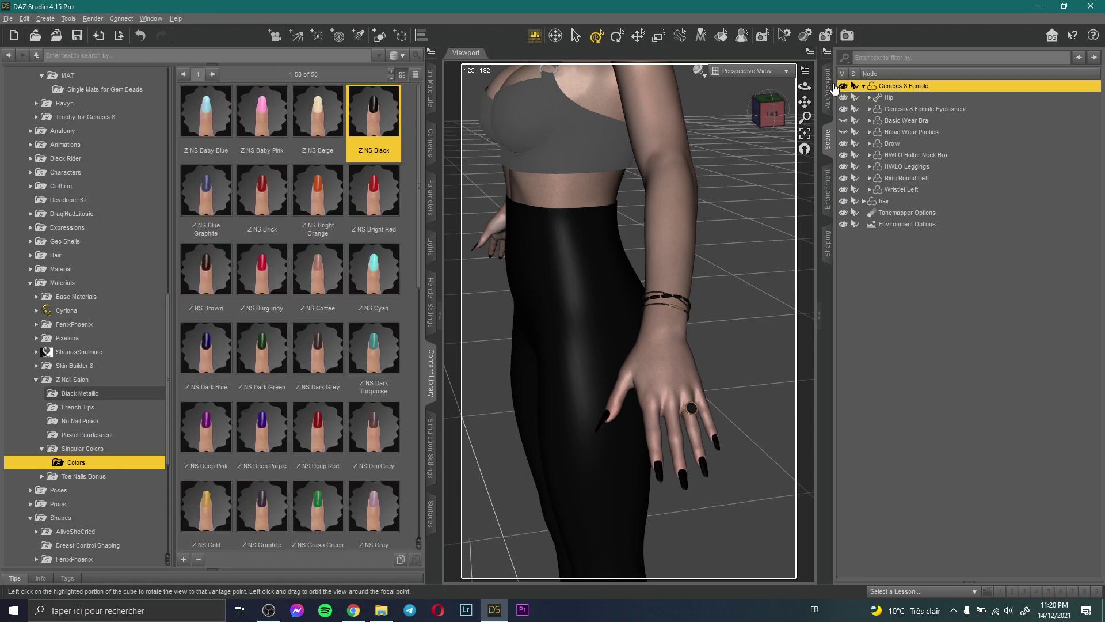
# - Frame the figure from the front down to the thighs and create a new camera that copies the active perspective view
pyautogui.click(829, 88)
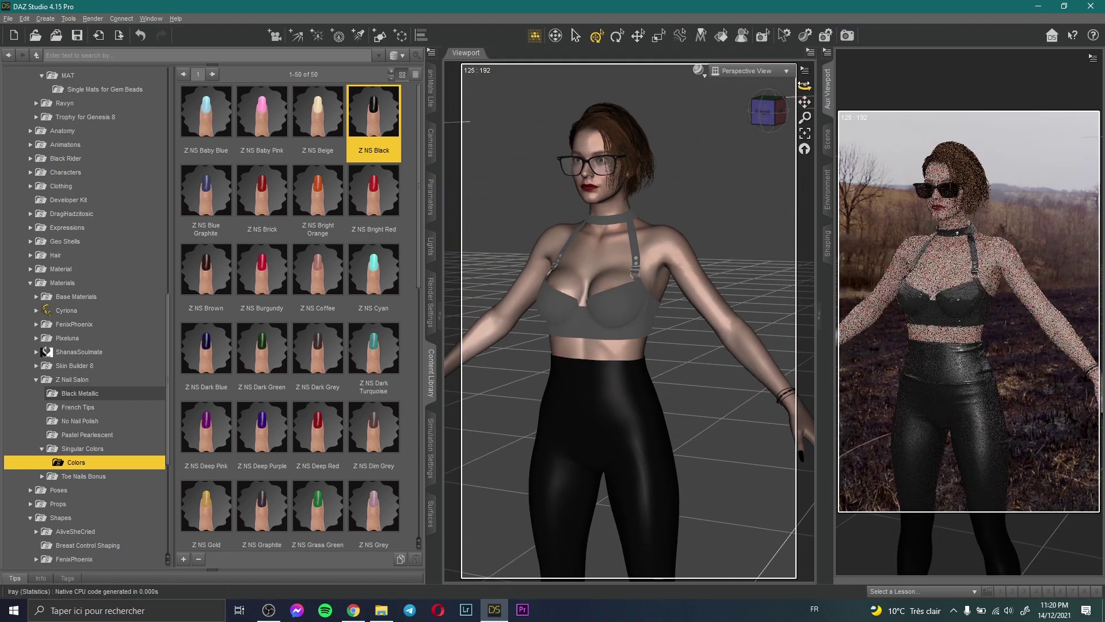
pyautogui.moveTo(805, 86); pyautogui.dragTo(810, 84)
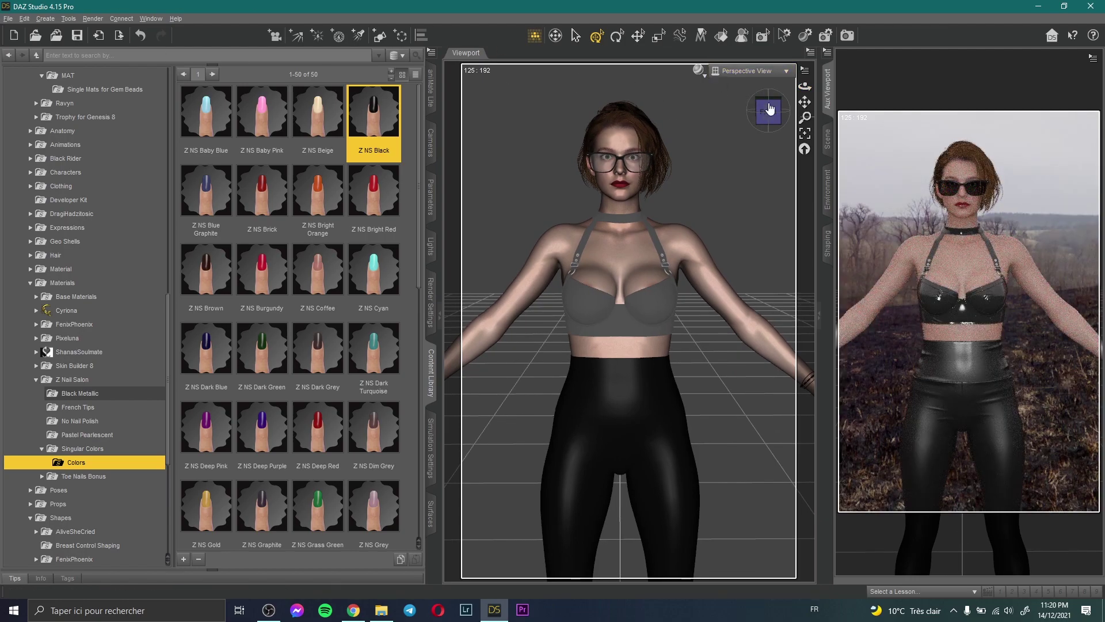
pyautogui.moveTo(804, 86); pyautogui.dragTo(805, 107)
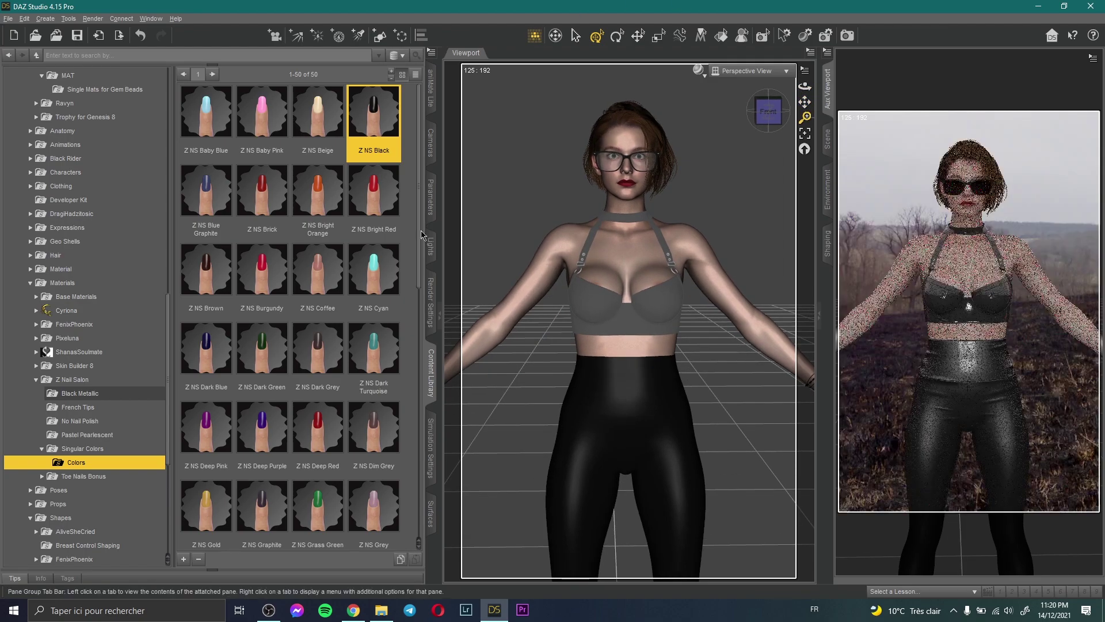
pyautogui.click(45, 18)
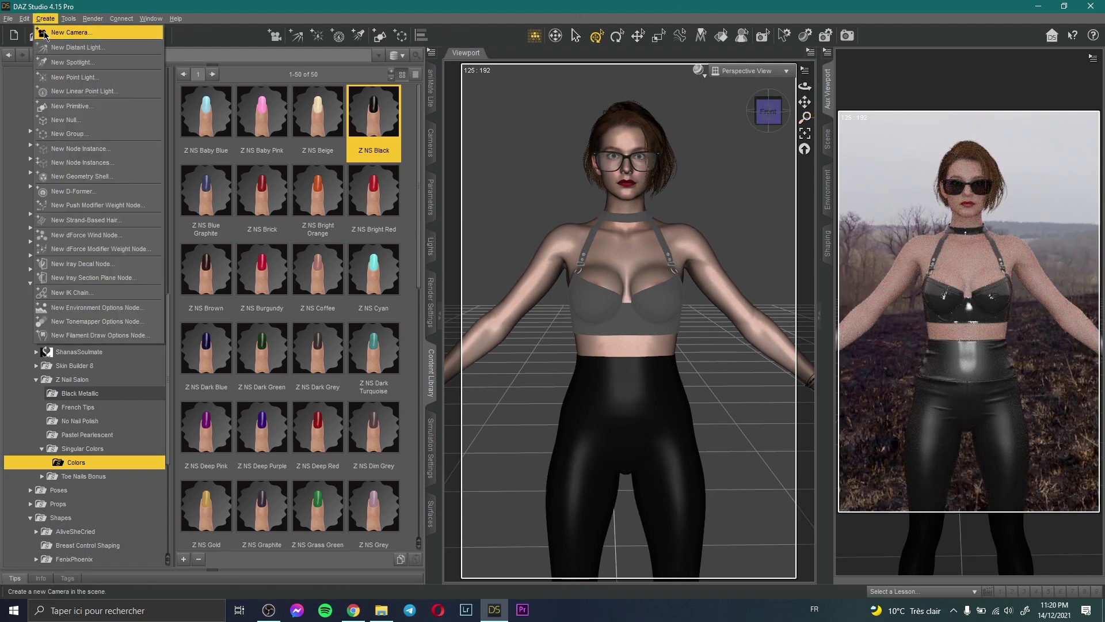
pyautogui.click(69, 70)
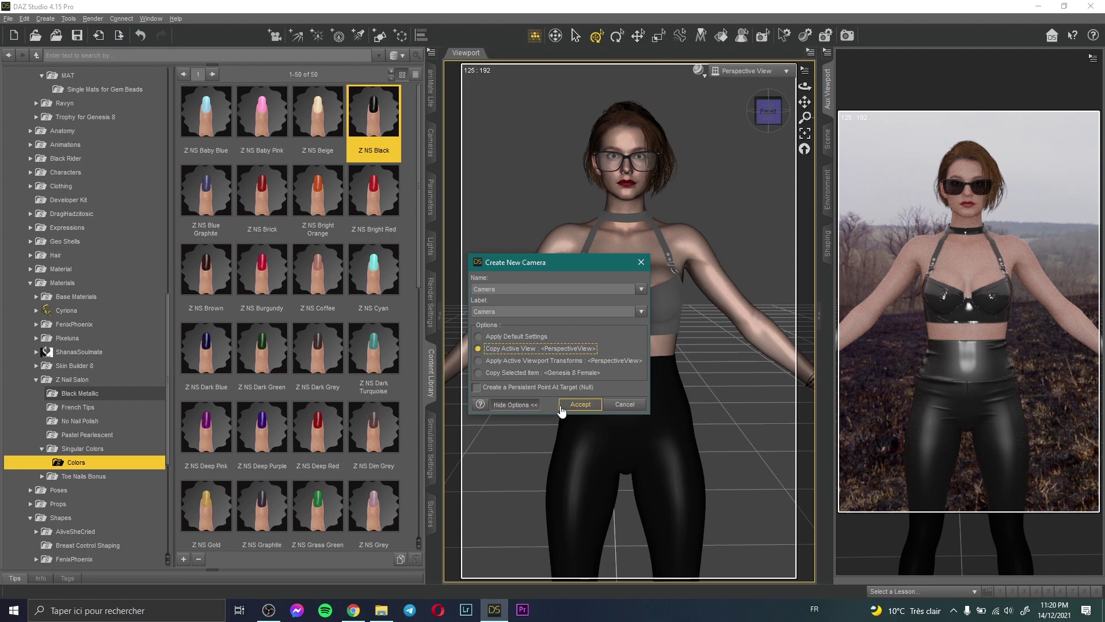
pyautogui.click(580, 405)
# - Set the Aux Viewport to look through the new camera and leave the main viewport on Perspective View
pyautogui.click(746, 71)
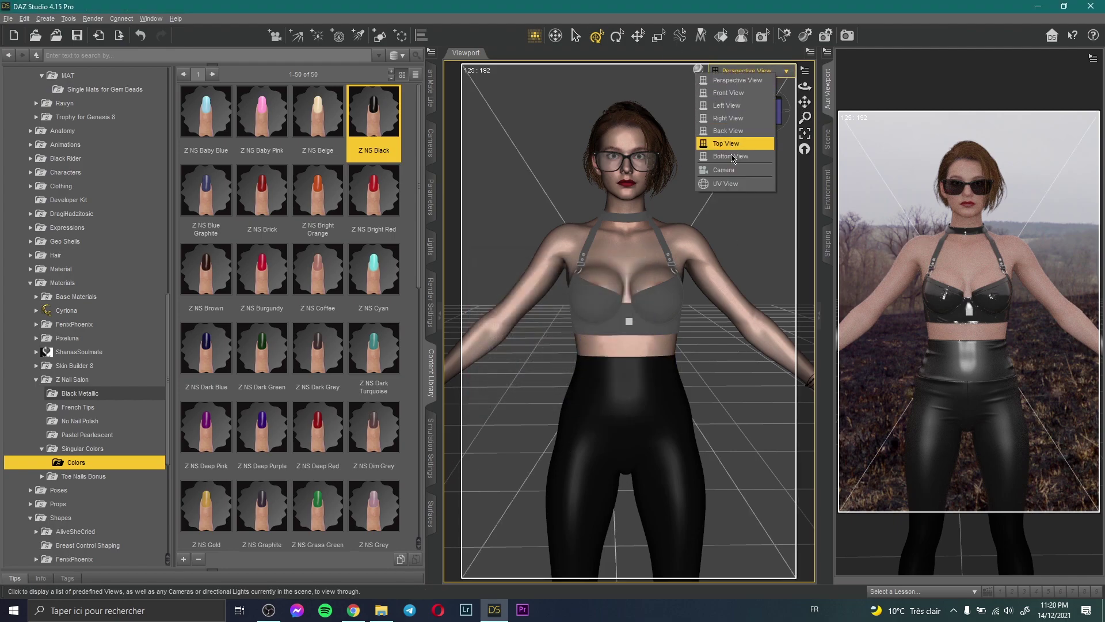
pyautogui.click(721, 176)
pyautogui.click(1094, 58)
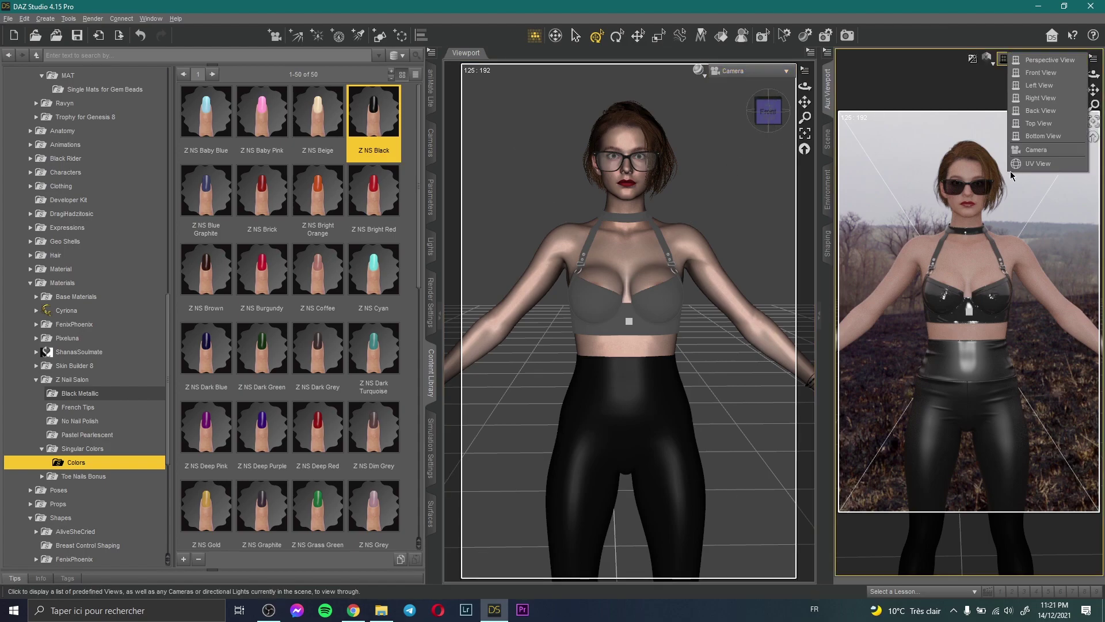
pyautogui.click(1048, 151)
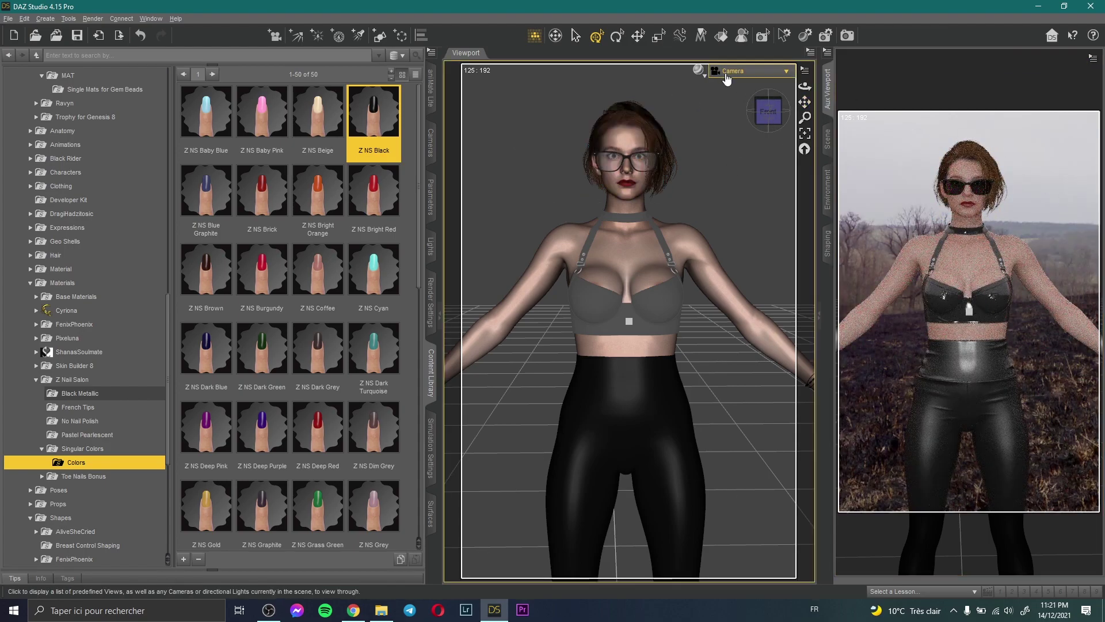
pyautogui.click(745, 71)
pyautogui.click(722, 86)
pyautogui.scroll(5, 690, 224)
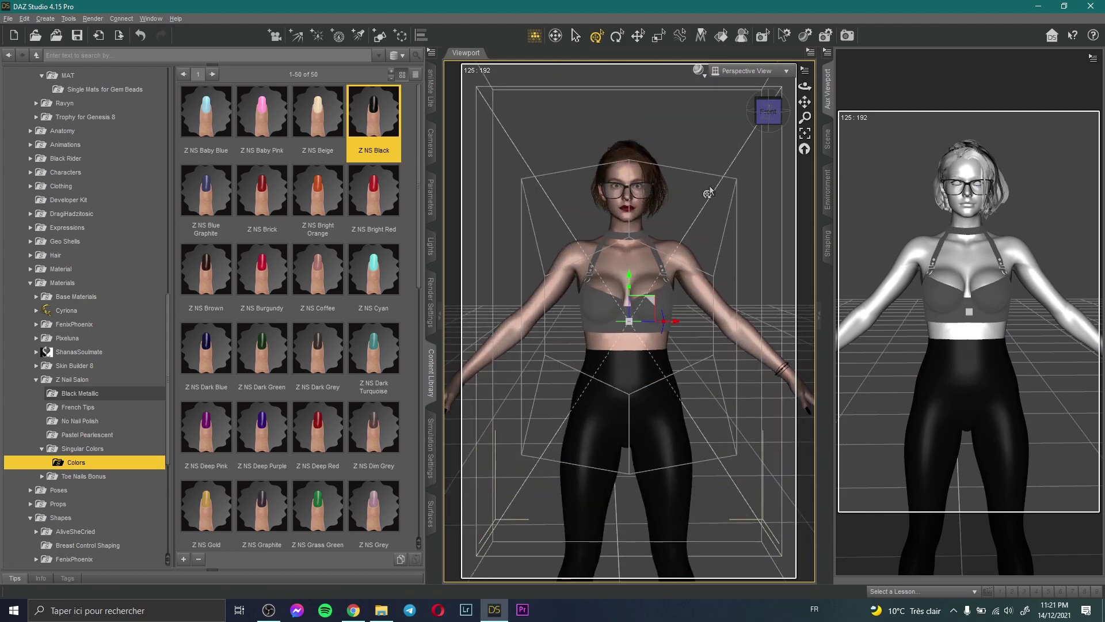
pyautogui.scroll(2, 79, 278)
# - From the Z Glamorous Curves 01 Full Body poses, try Full 17 Mirror and Full 14 Mirror, then apply Z GLC Full 22 Mirror to Genesis 8 Female
pyautogui.click(70, 226)
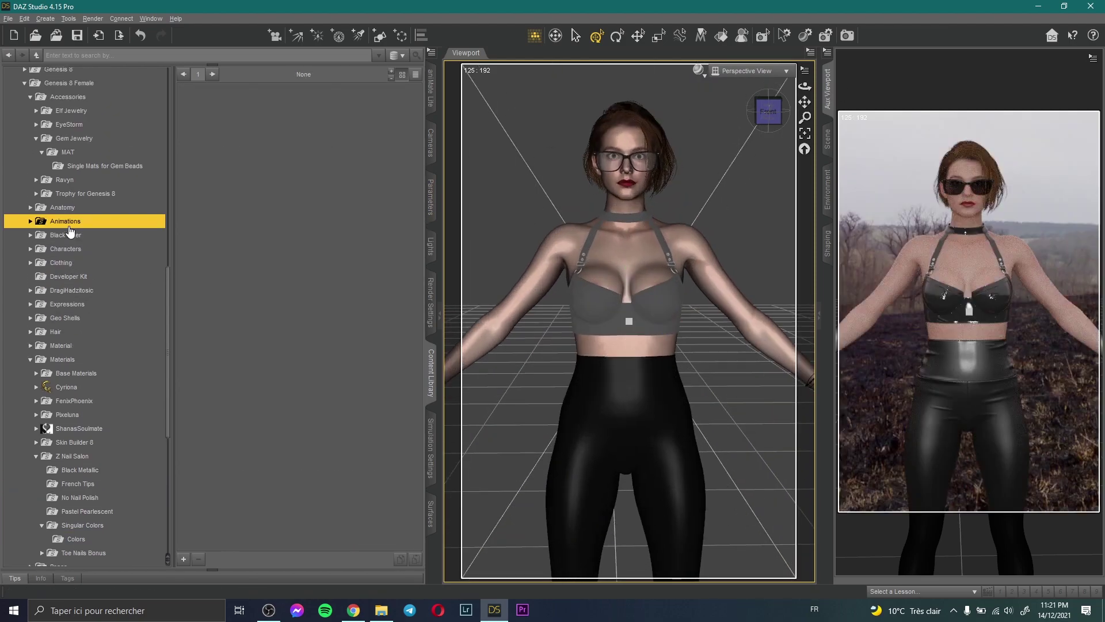
pyautogui.scroll(6, 74, 269)
pyautogui.scroll(5, 74, 267)
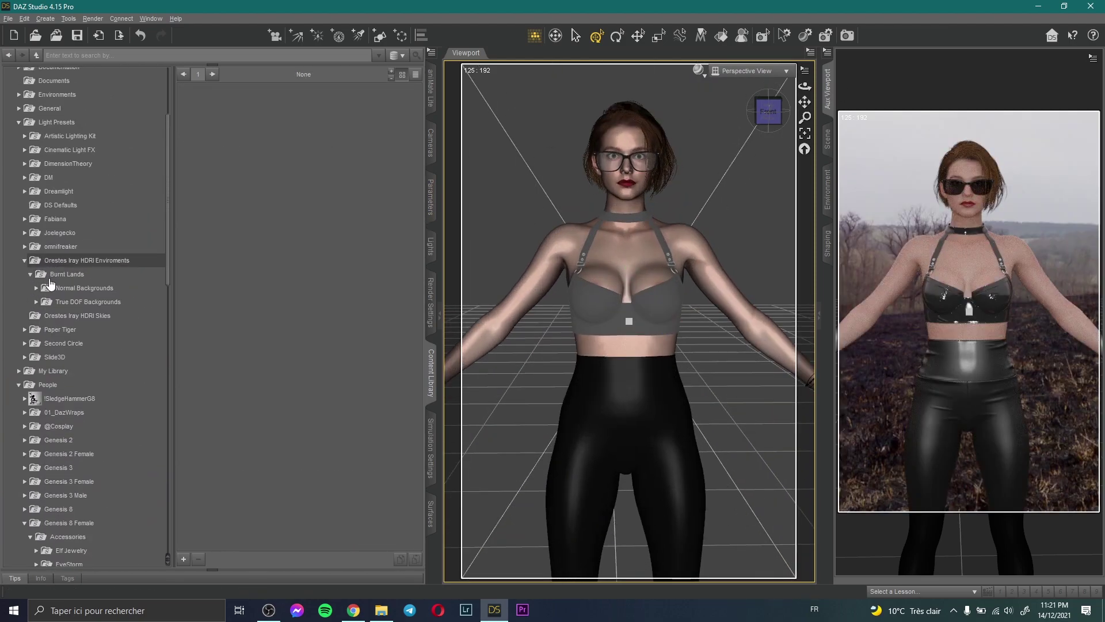
pyautogui.scroll(-6, 13, 386)
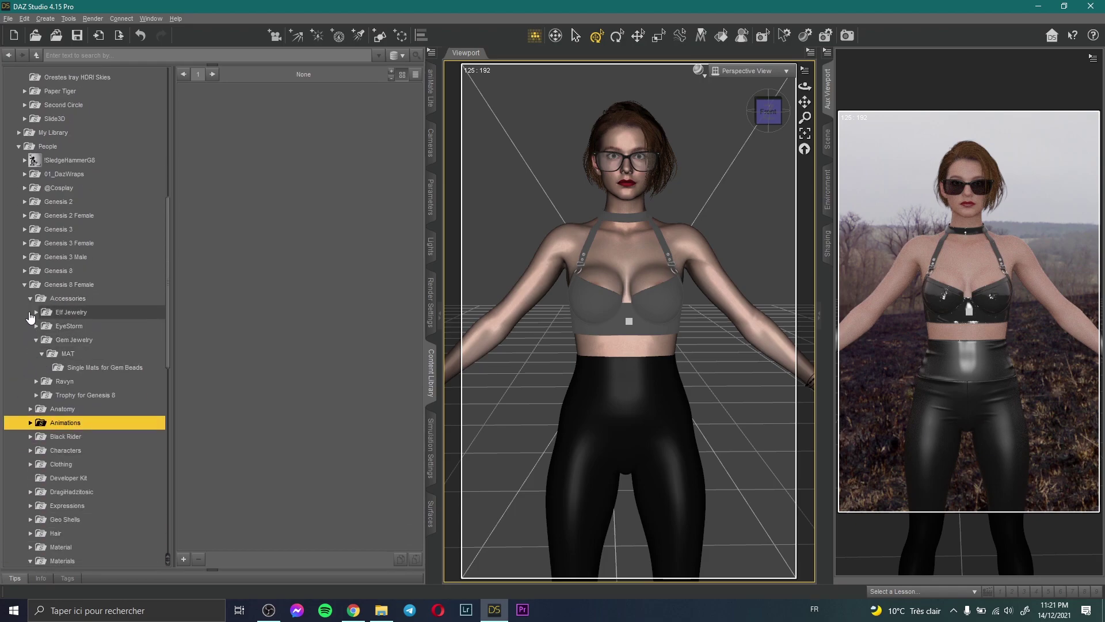
pyautogui.click(25, 285)
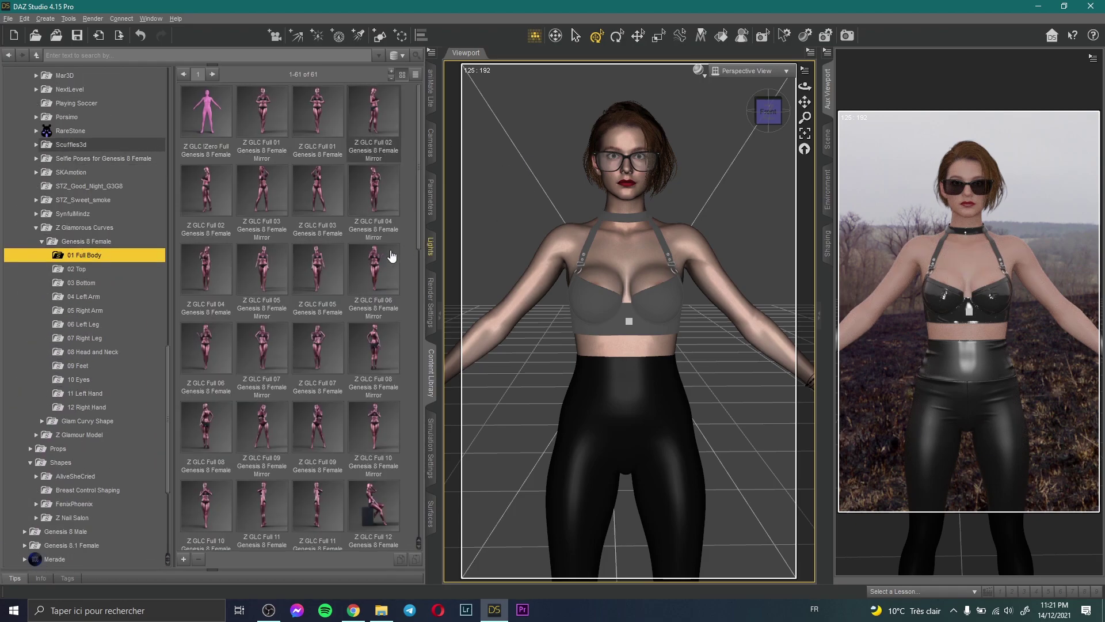
pyautogui.scroll(-2, 320, 360)
pyautogui.scroll(-6, 321, 364)
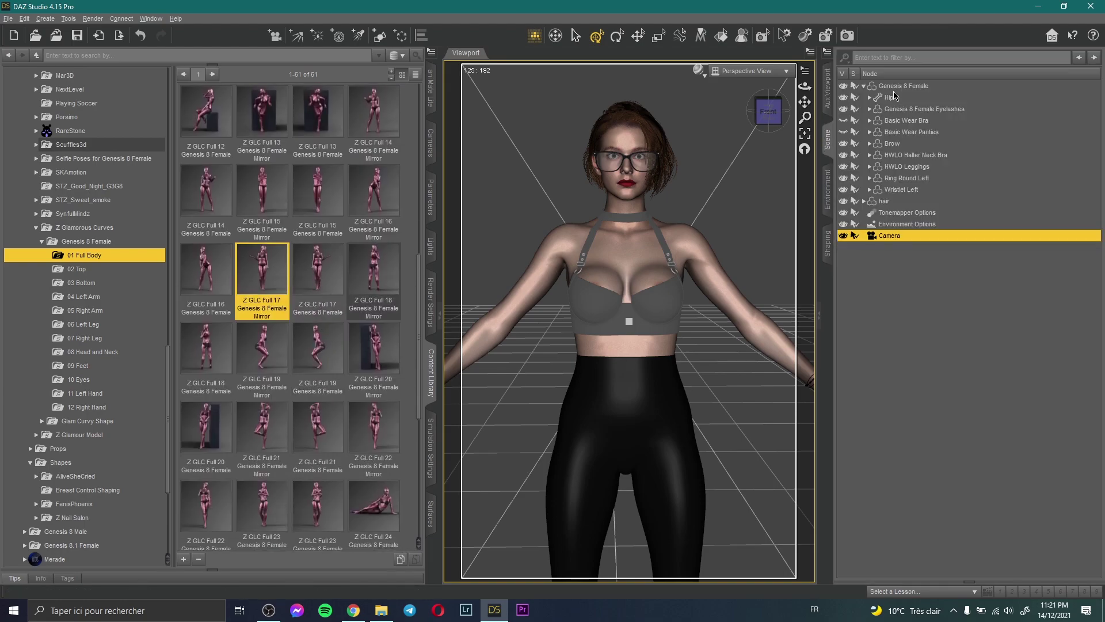
pyautogui.click(893, 91)
pyautogui.doubleClick(260, 269)
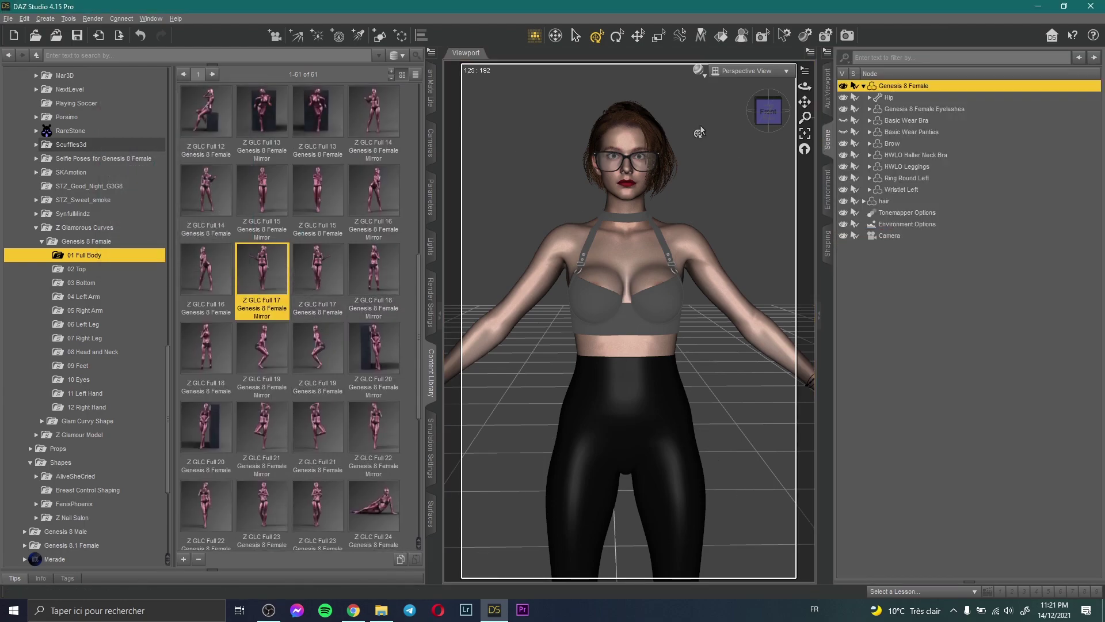
pyautogui.doubleClick(384, 118)
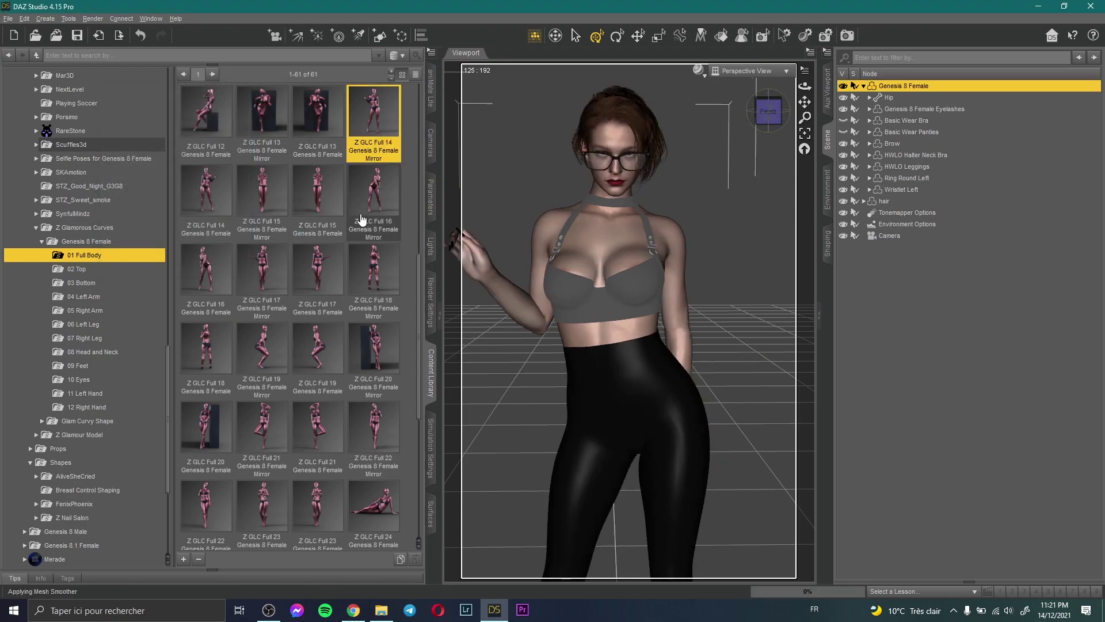
pyautogui.doubleClick(364, 428)
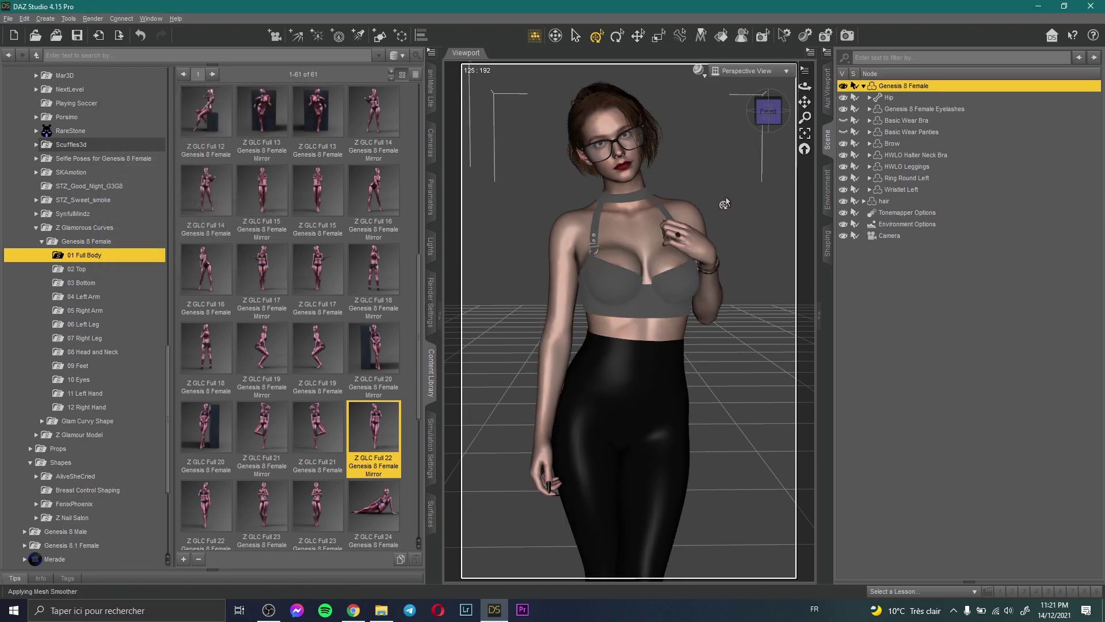
# - Look through the camera, reframe it as a closer upper-body portrait including the raised hand, and return the main viewport to Perspective View
pyautogui.click(816, 106)
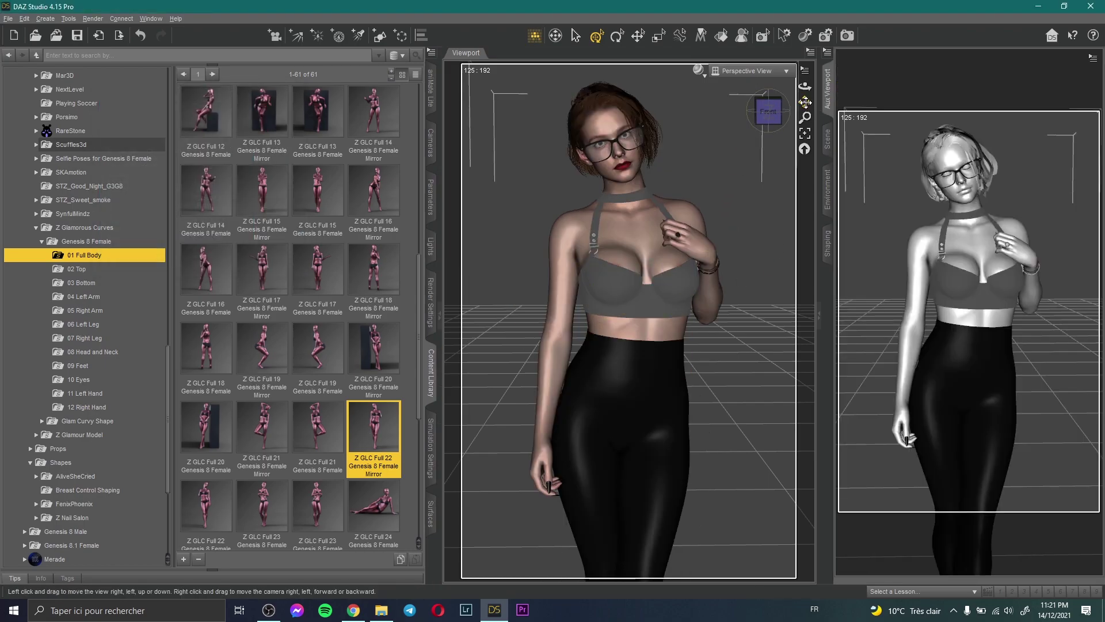
pyautogui.moveTo(805, 88); pyautogui.dragTo(806, 87)
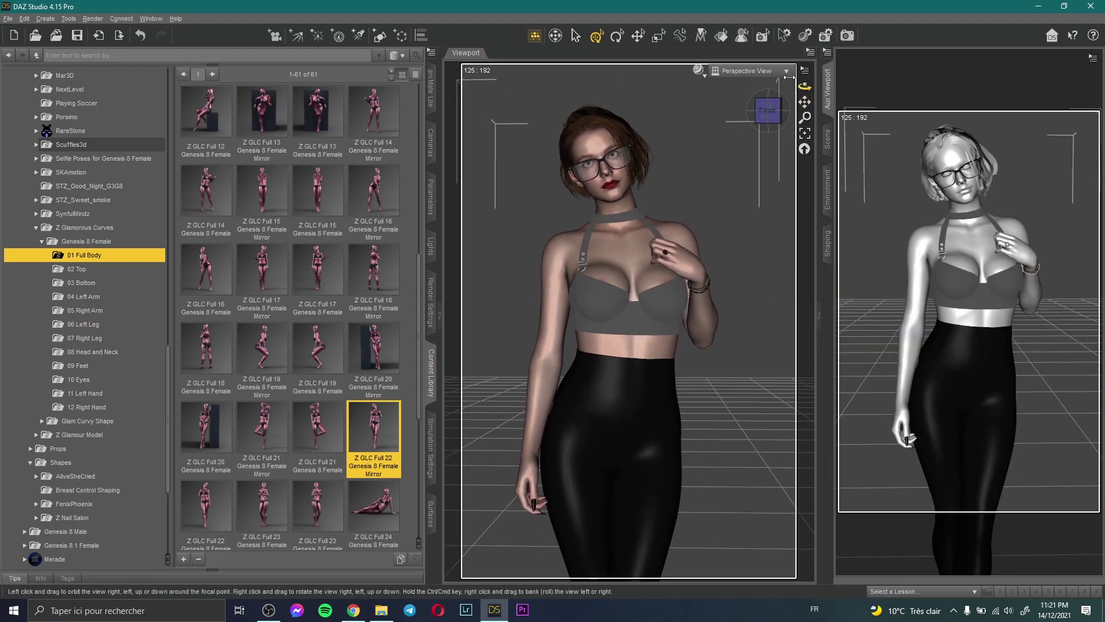
pyautogui.click(749, 71)
pyautogui.click(720, 167)
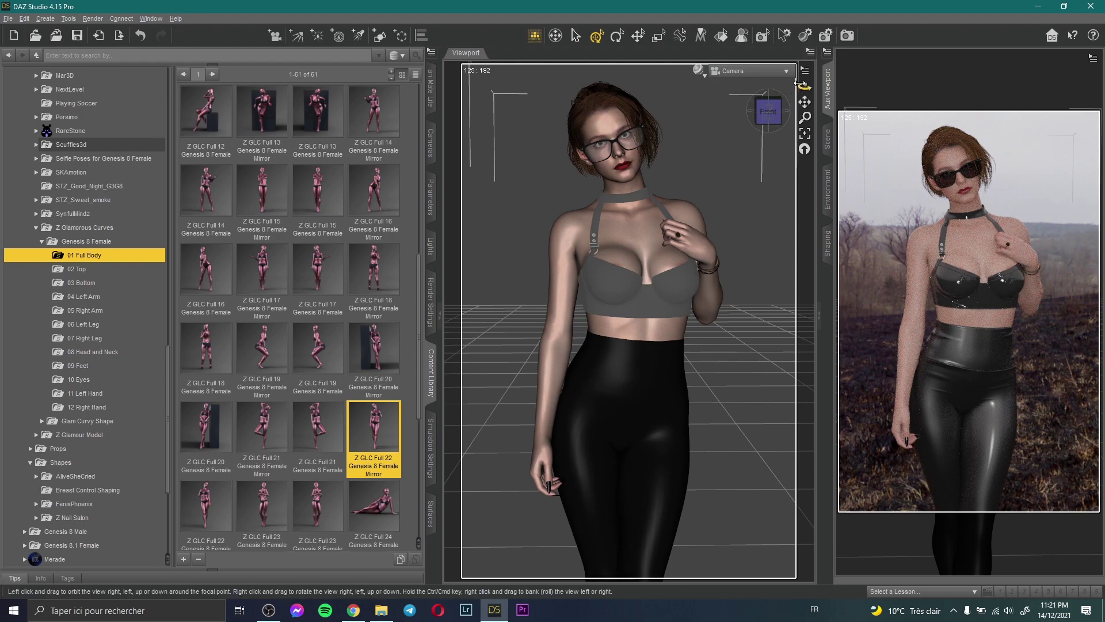
pyautogui.moveTo(805, 102); pyautogui.dragTo(804, 104)
pyautogui.scroll(3, 712, 214)
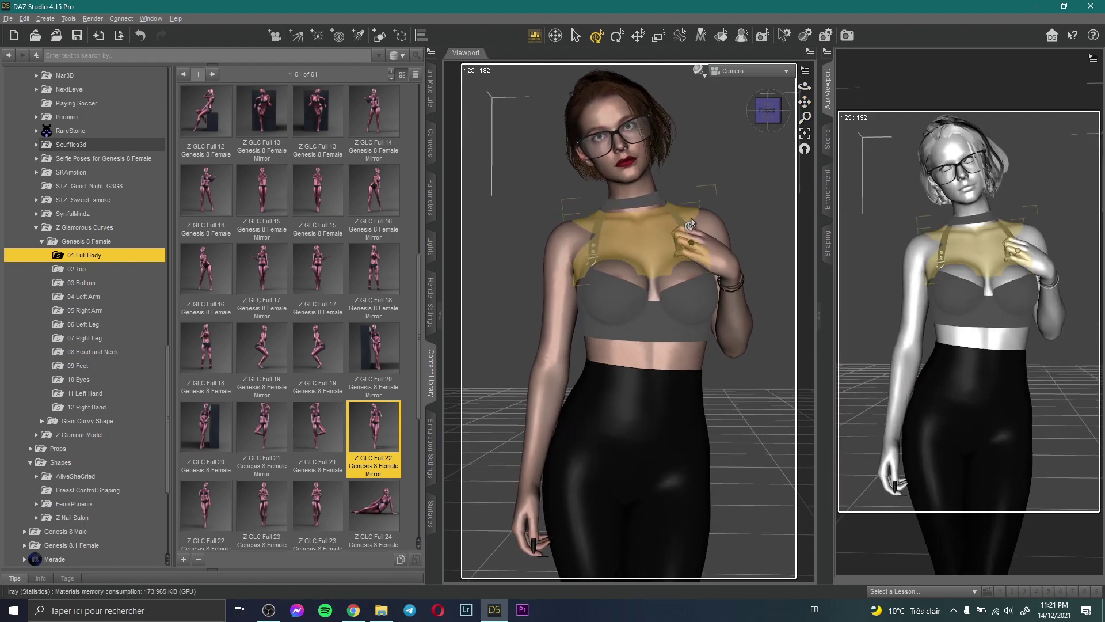
pyautogui.scroll(4, 715, 213)
pyautogui.scroll(-3, 754, 171)
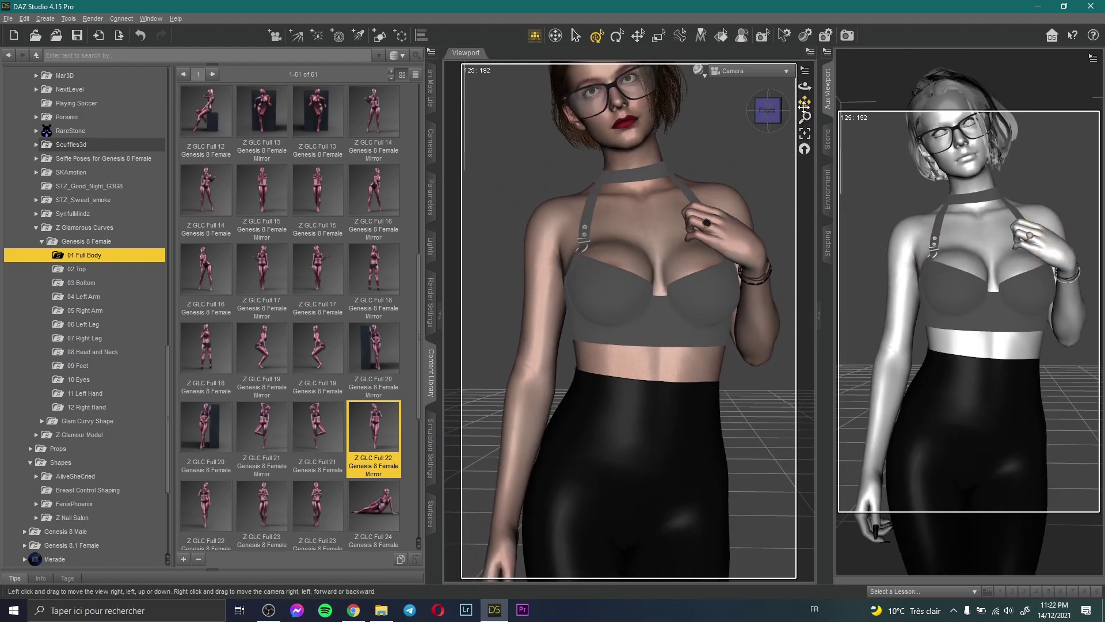
pyautogui.moveTo(804, 106); pyautogui.dragTo(806, 86)
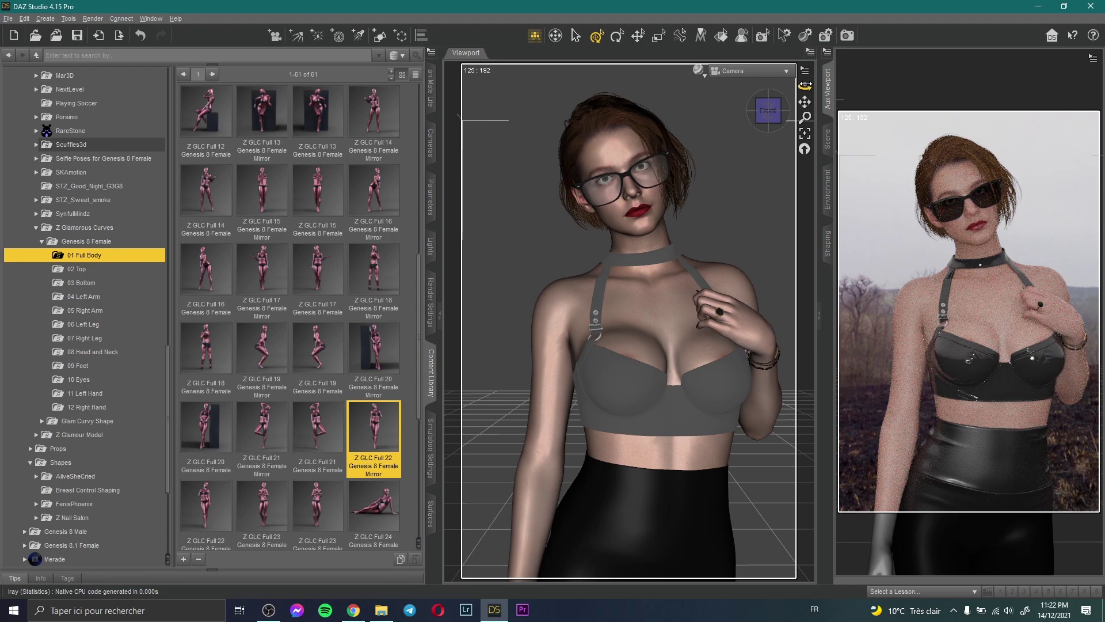
pyautogui.moveTo(804, 86); pyautogui.dragTo(804, 87)
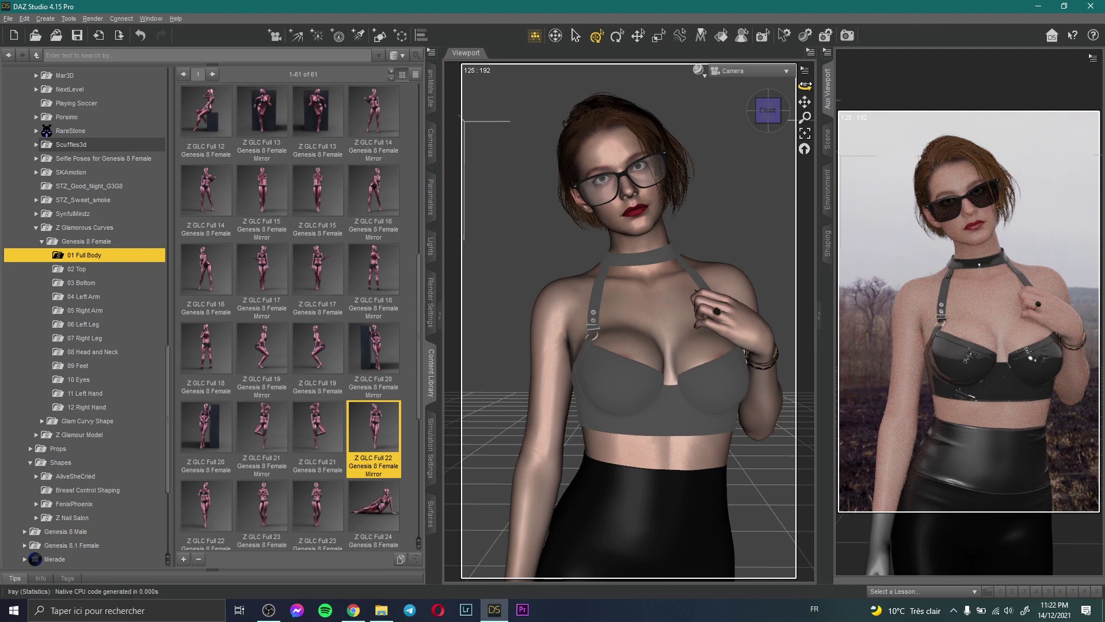
pyautogui.click(754, 70)
pyautogui.click(762, 86)
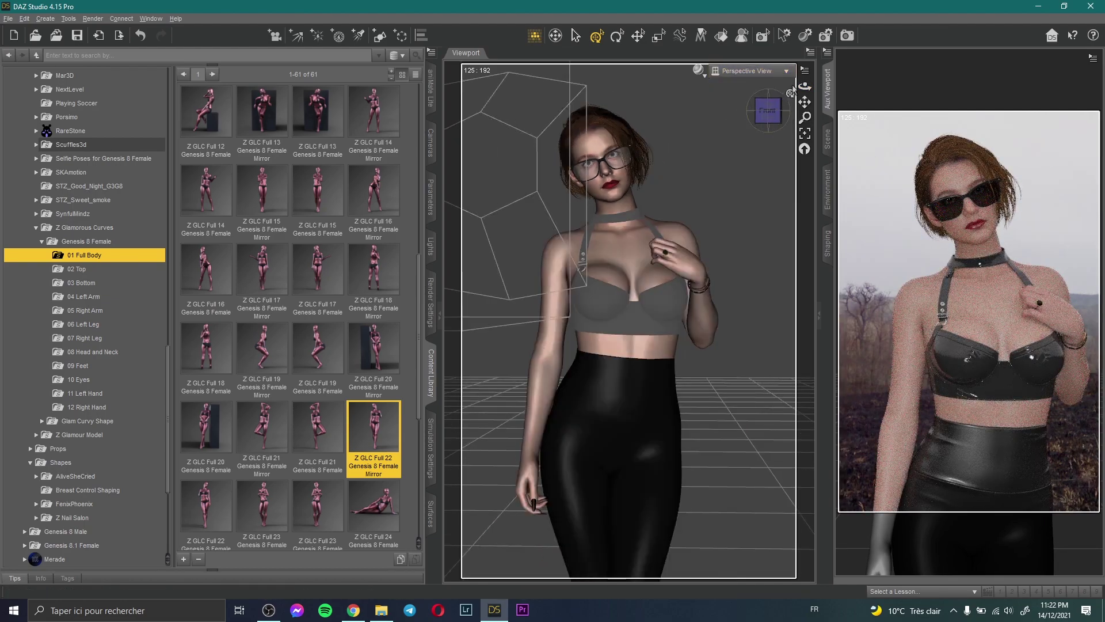
# - Enable depth of field on the camera, set its focal distance to 146.58 and F/Stop to 32.08, and compare the preview with it off
pyautogui.moveTo(804, 87); pyautogui.dragTo(749, 165)
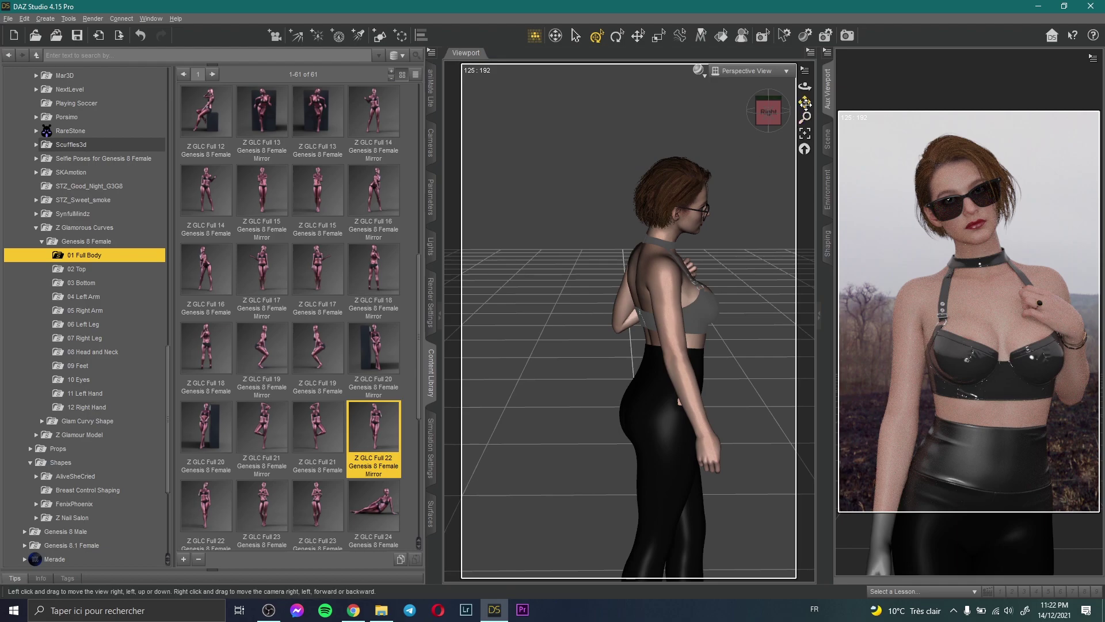
pyautogui.moveTo(804, 103); pyautogui.dragTo(792, 104)
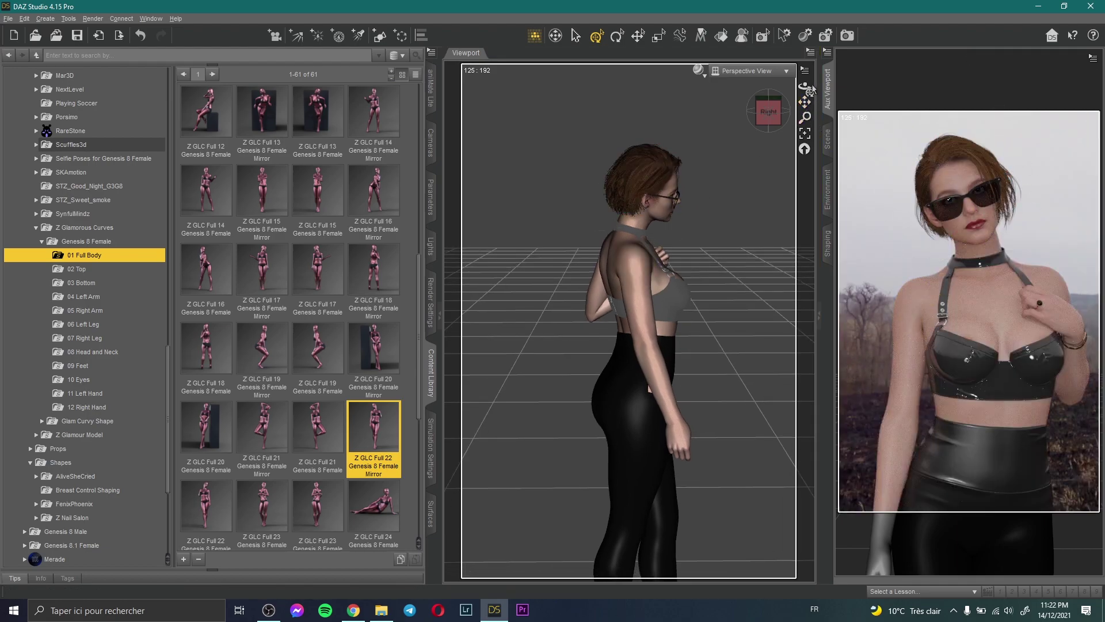
pyautogui.moveTo(804, 87); pyautogui.dragTo(801, 83)
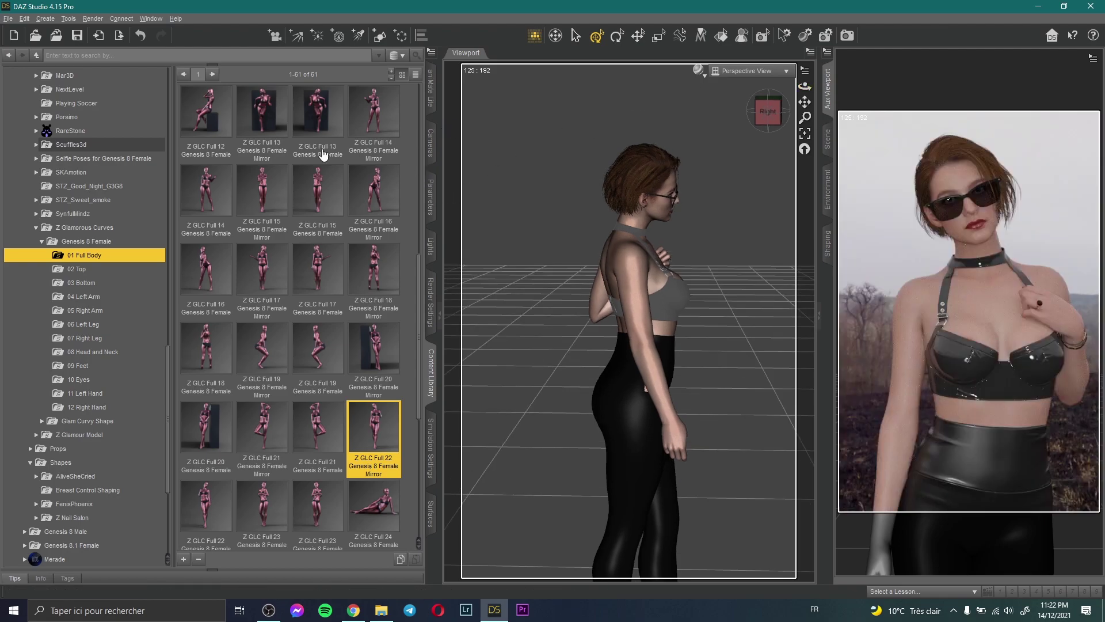
pyautogui.click(431, 143)
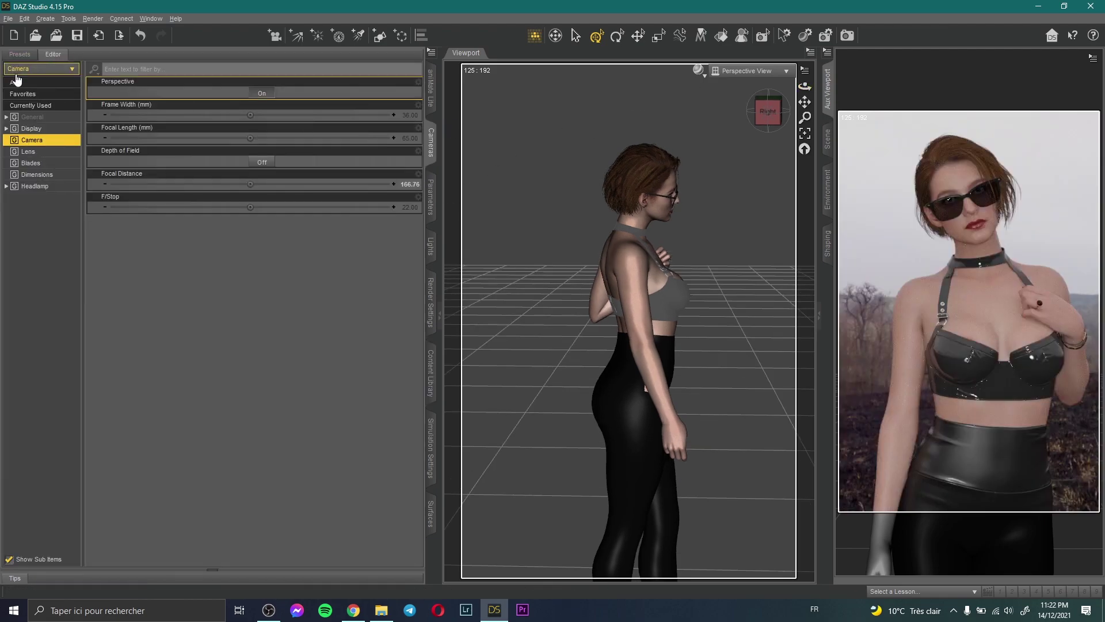
pyautogui.click(16, 74)
pyautogui.click(20, 84)
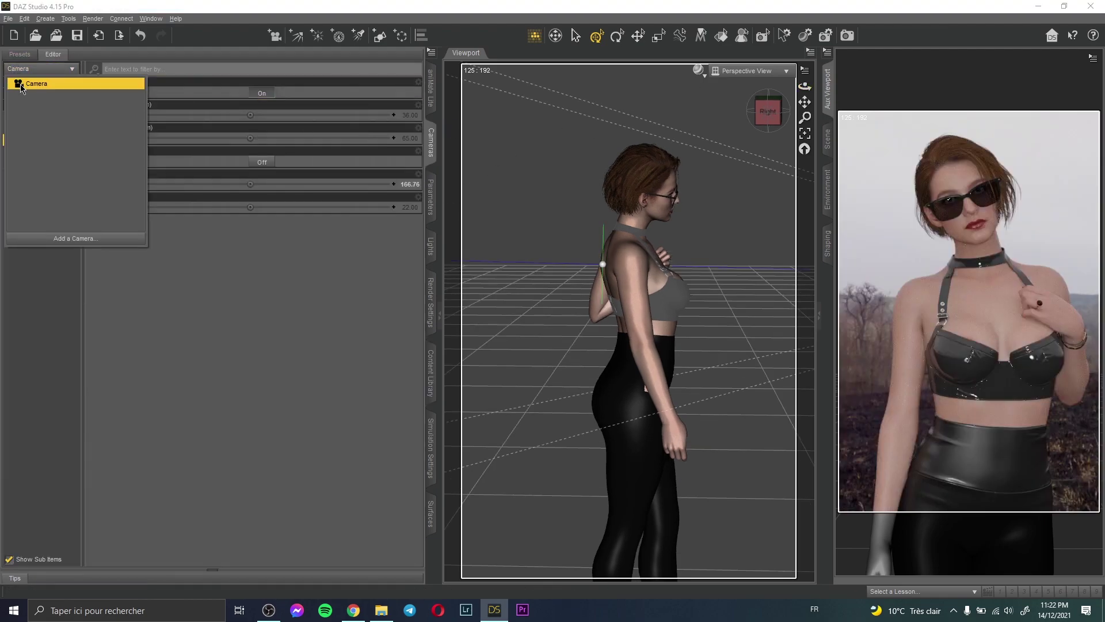
pyautogui.click(257, 163)
pyautogui.moveTo(249, 184); pyautogui.dragTo(257, 207)
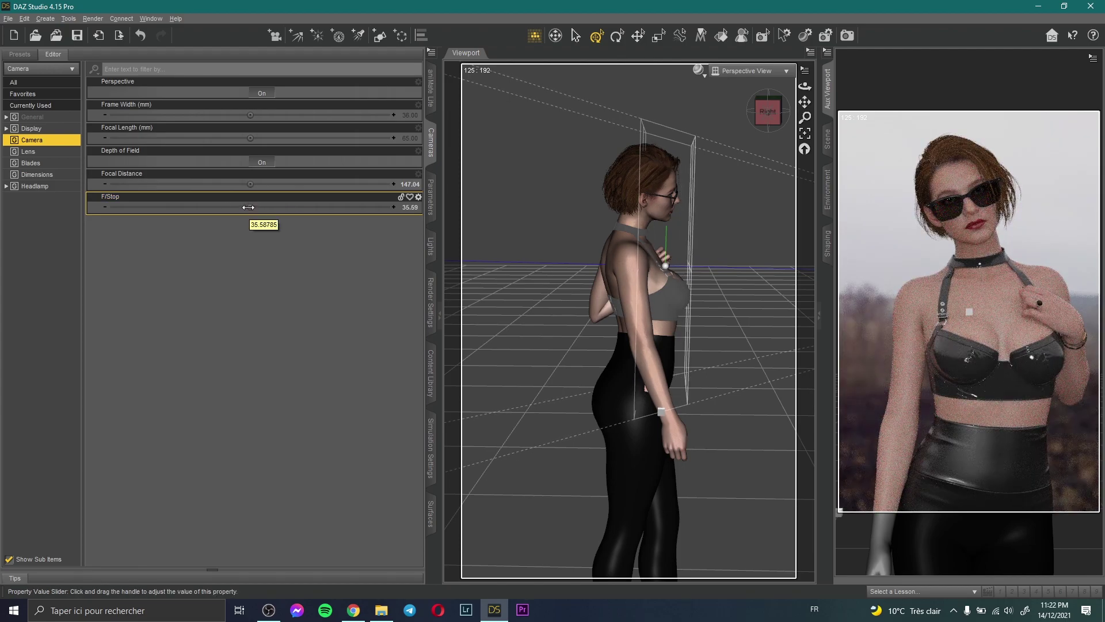
pyautogui.moveTo(250, 207); pyautogui.dragTo(249, 185)
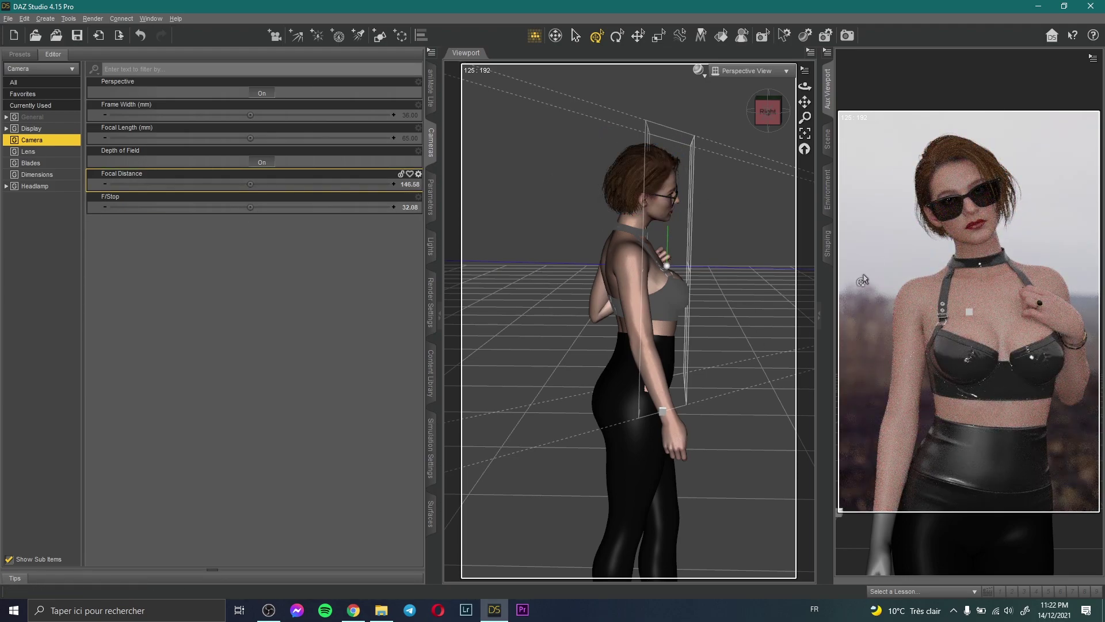
pyautogui.click(266, 163)
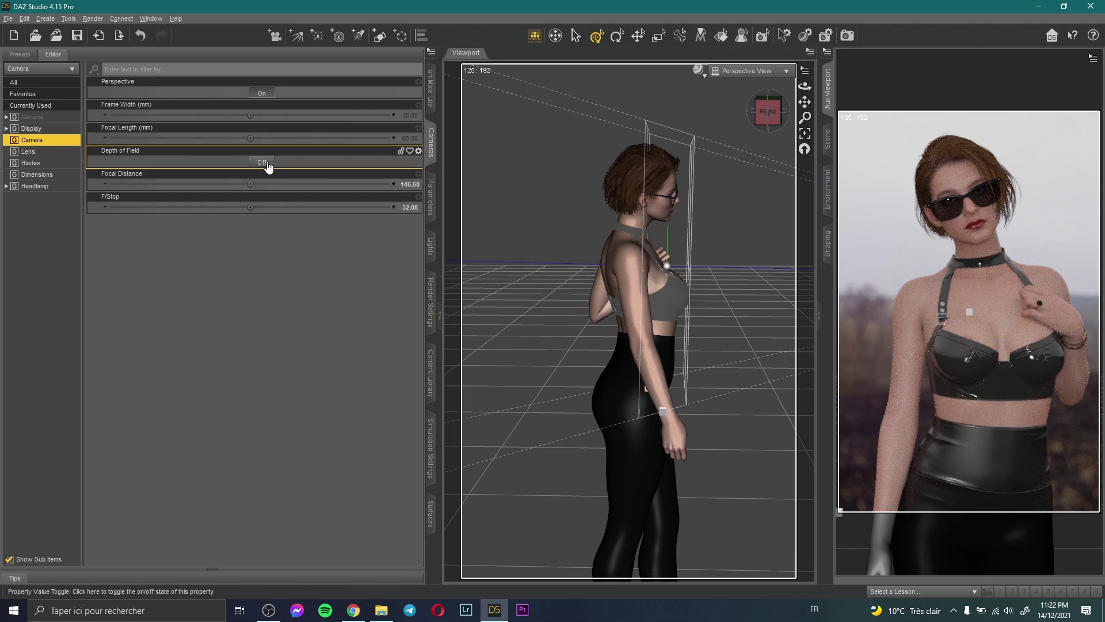
pyautogui.click(267, 163)
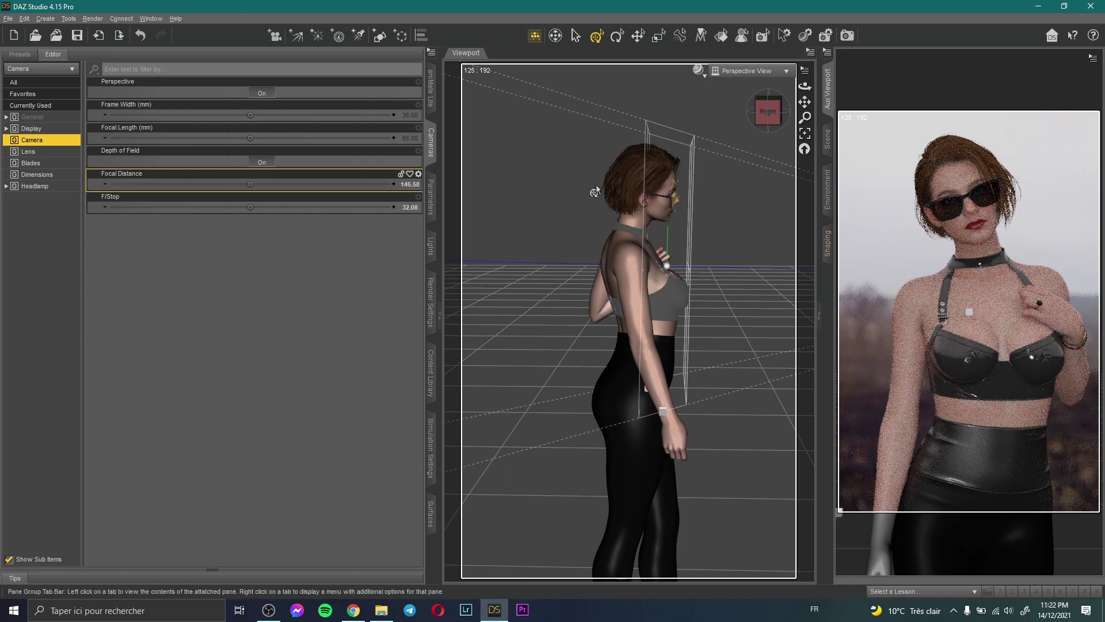
# - Look through the camera in the main viewport and fine-tune its angle after checking the earlier render jill5-1 for reference
pyautogui.click(759, 72)
pyautogui.click(739, 171)
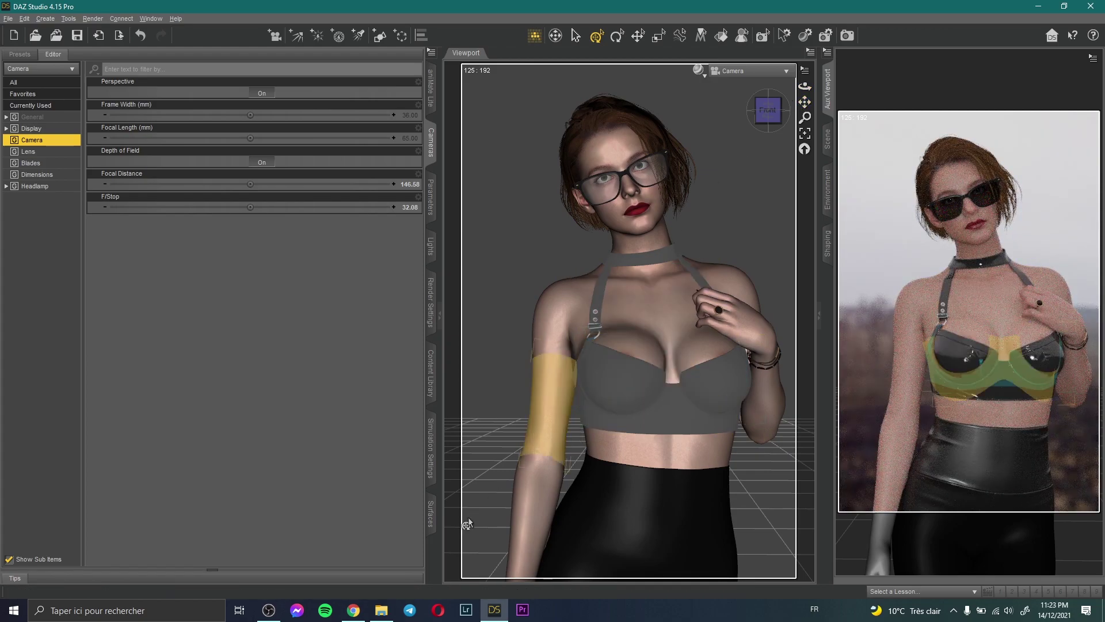
pyautogui.click(381, 609)
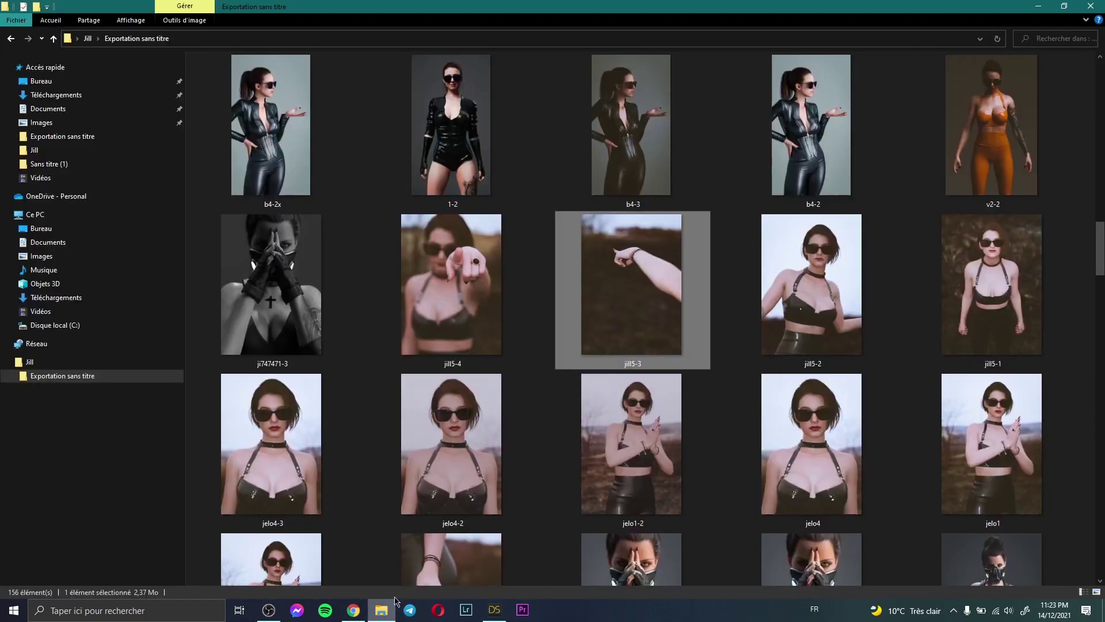
pyautogui.doubleClick(957, 301)
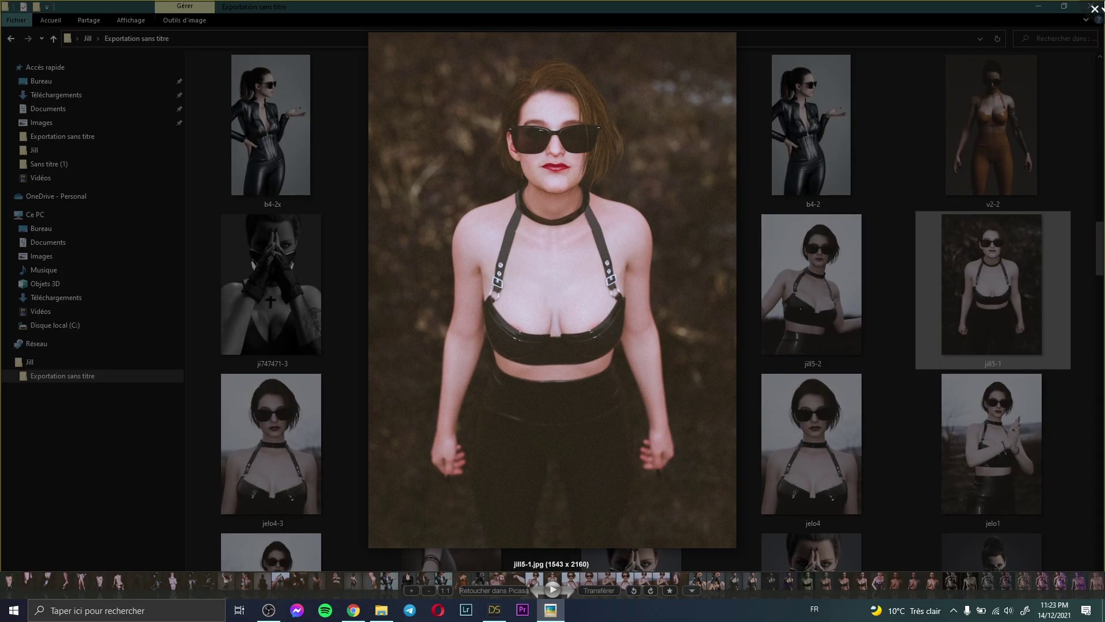
pyautogui.click(1094, 9)
pyautogui.click(496, 610)
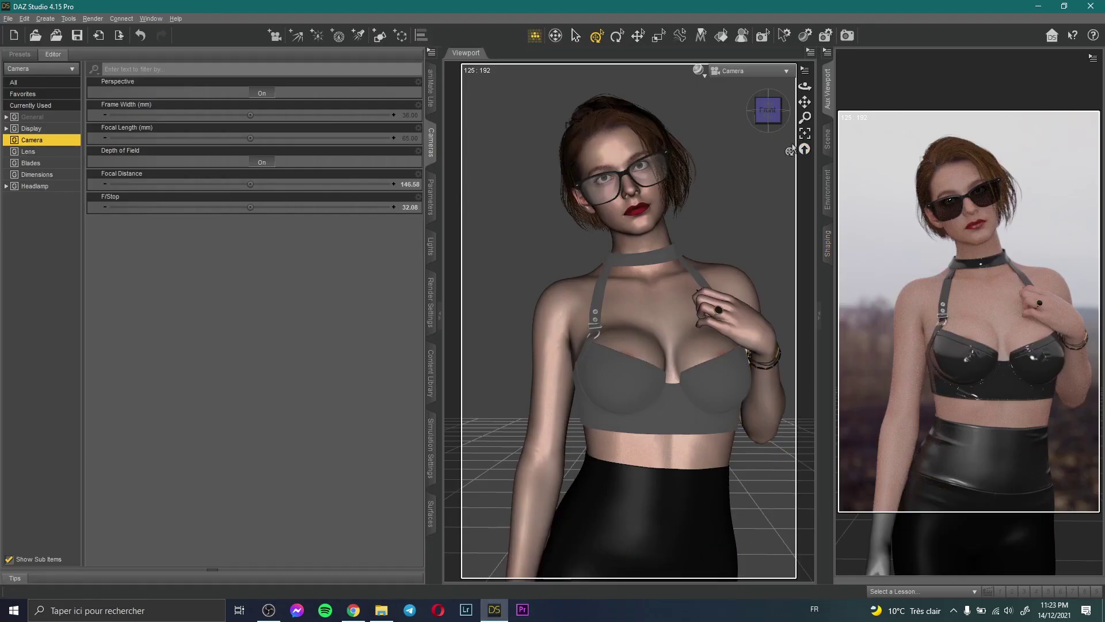
pyautogui.moveTo(804, 86); pyautogui.dragTo(794, 88)
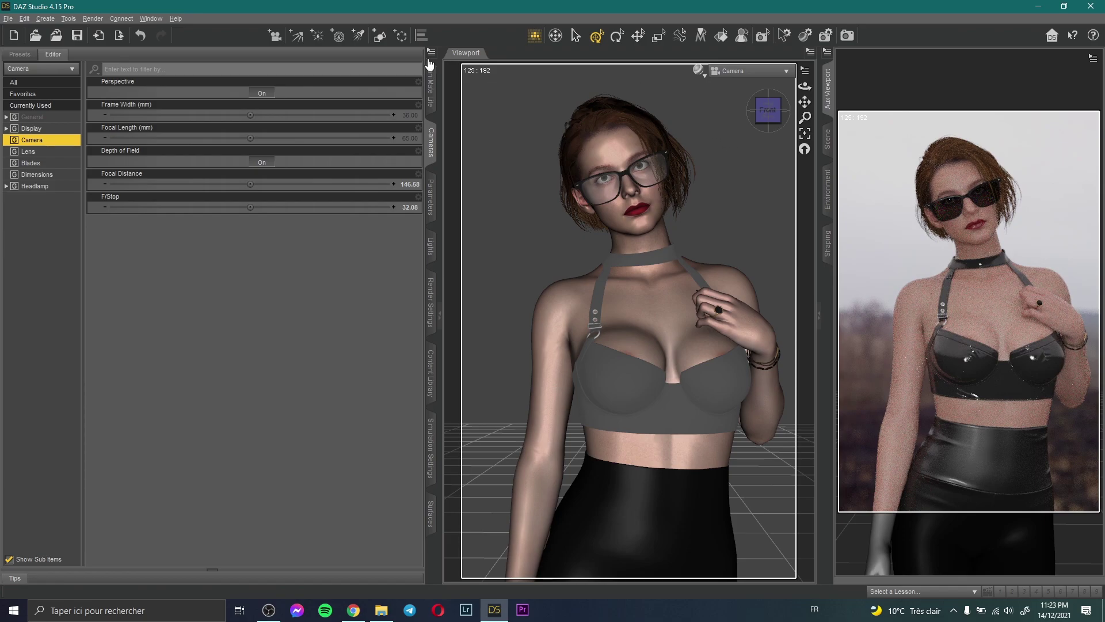
# - Name the output image xcxcxcxc in the render settings and render the camera view to file
pyautogui.click(92, 18)
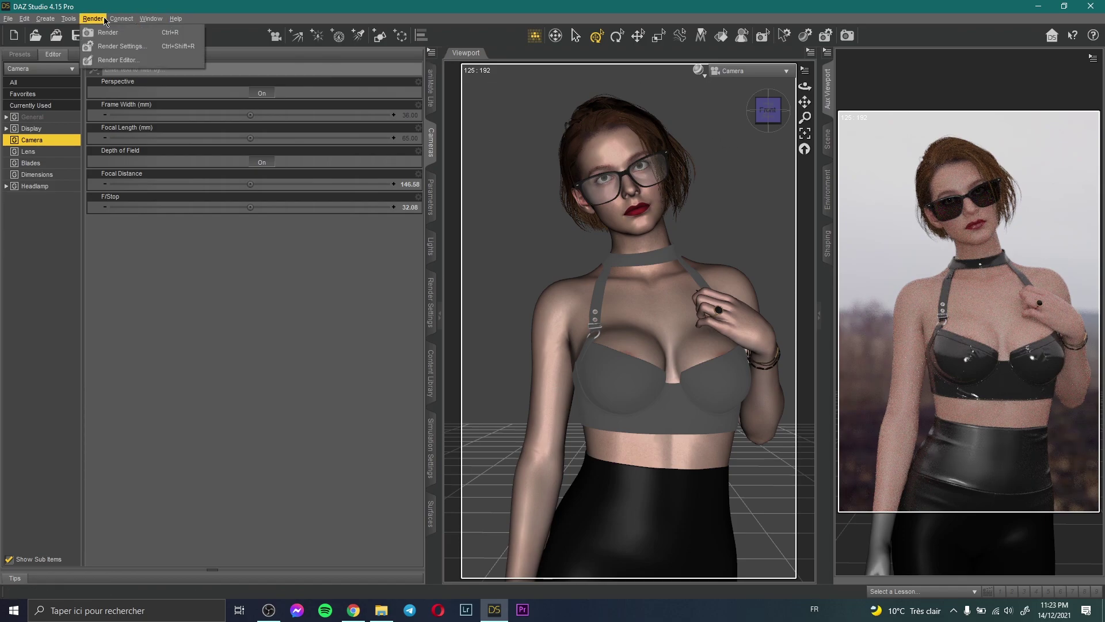
pyautogui.click(109, 46)
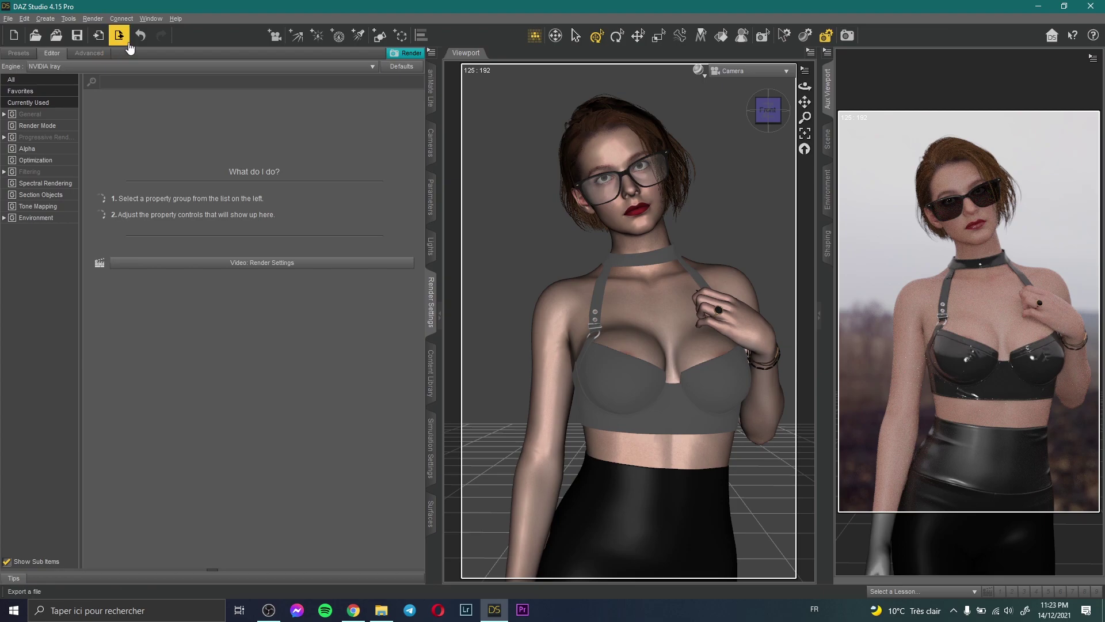
pyautogui.click(45, 81)
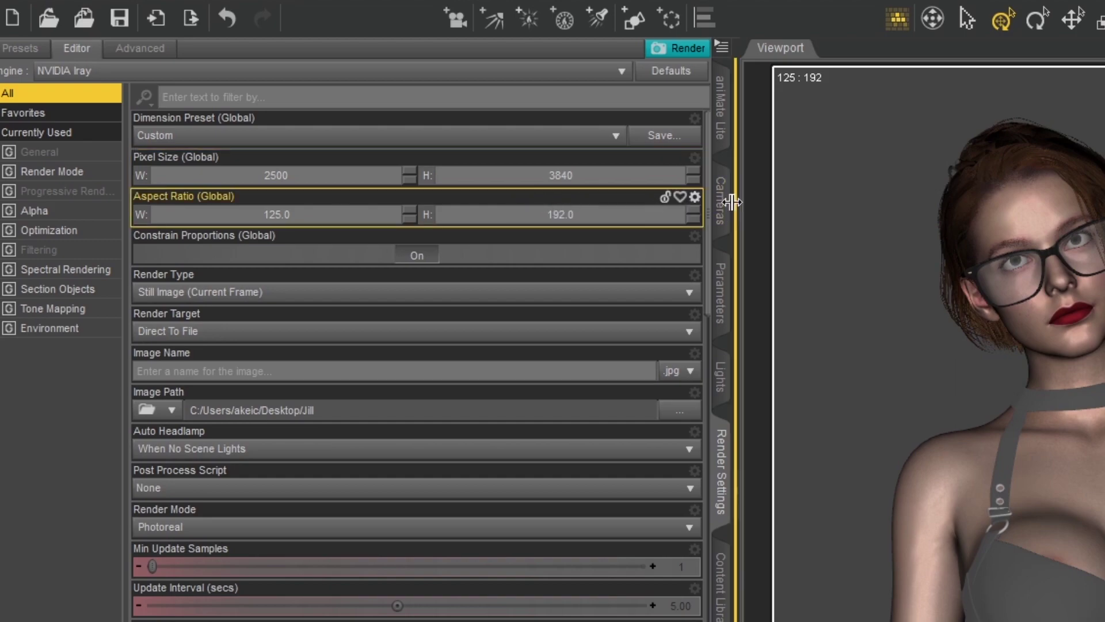
pyautogui.click(463, 373)
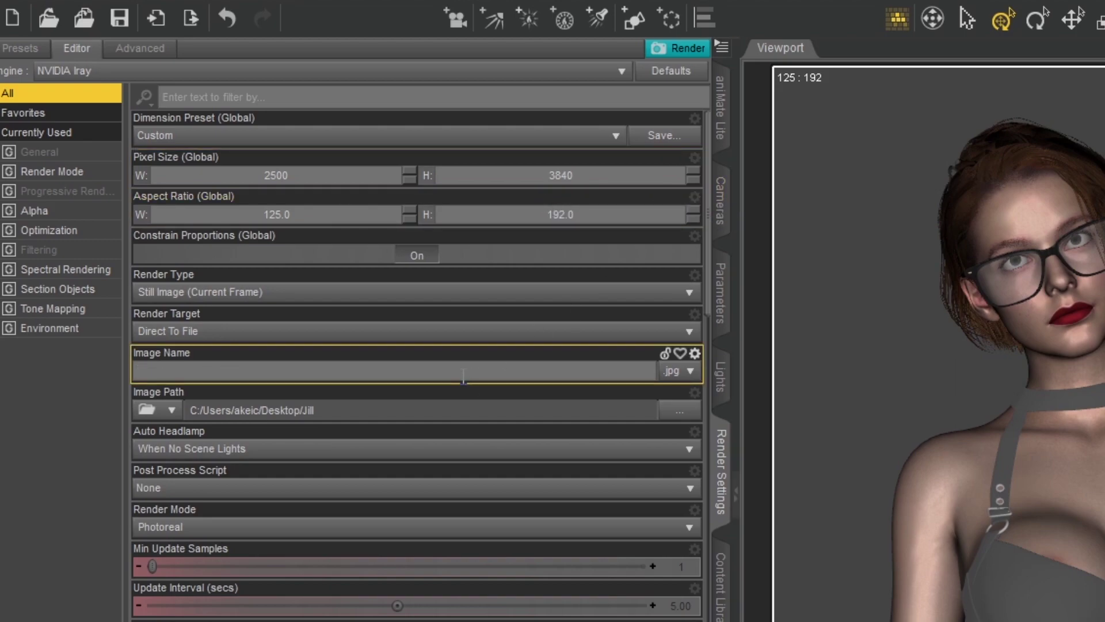
pyautogui.write('xc')
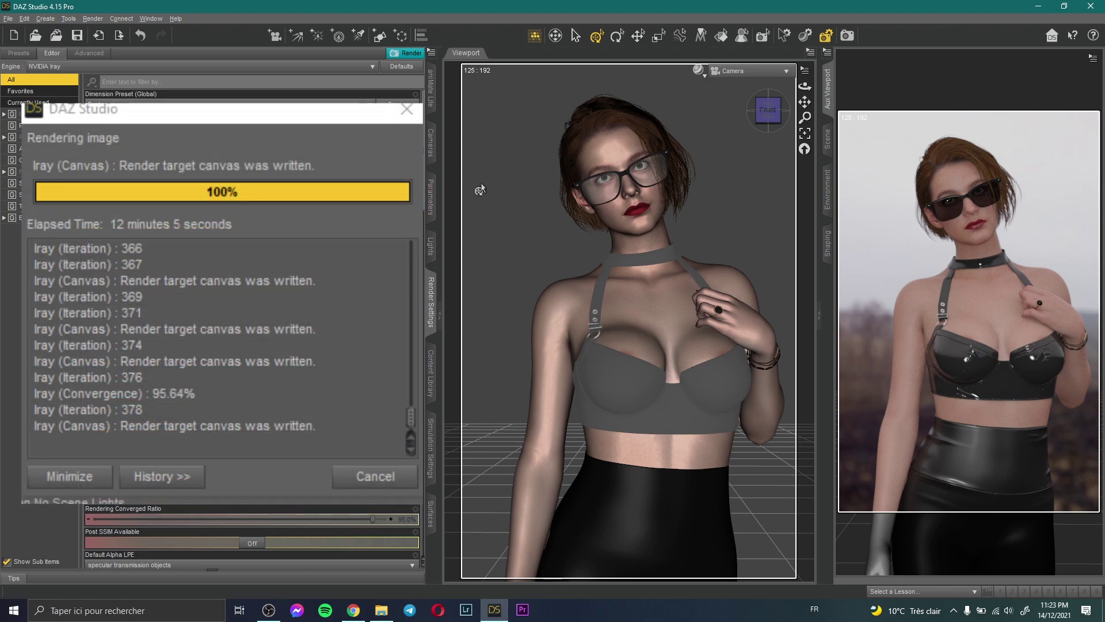
# - Return the main viewport to Perspective View with the full figure in frame and change the Aux Viewport's draw style
pyautogui.click(741, 73)
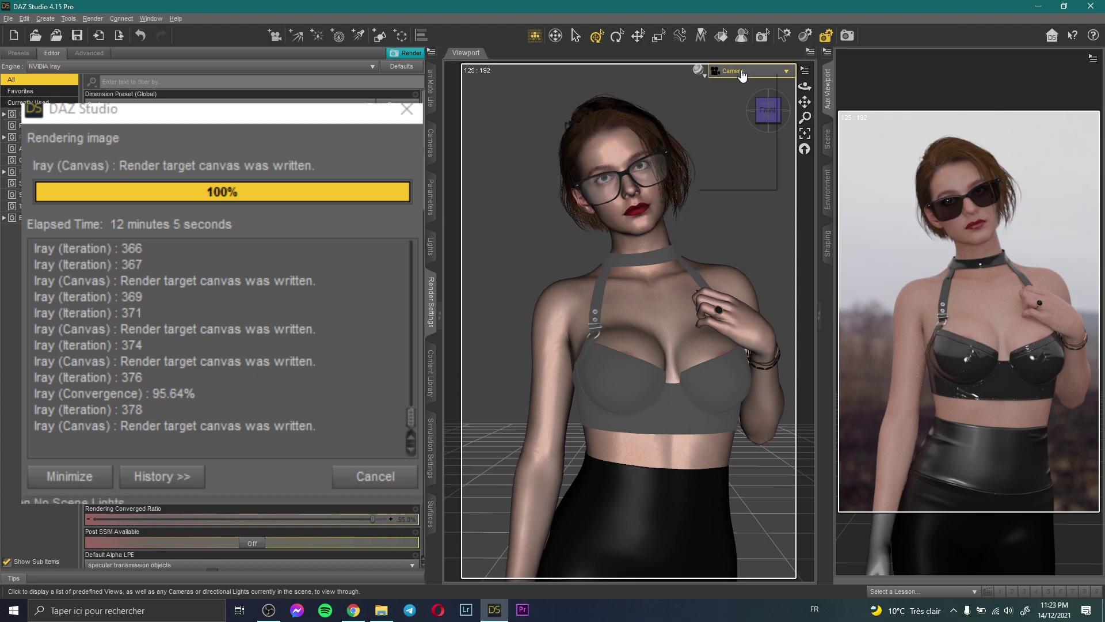
pyautogui.click(737, 85)
pyautogui.scroll(-2, 716, 184)
pyautogui.scroll(-7, 715, 183)
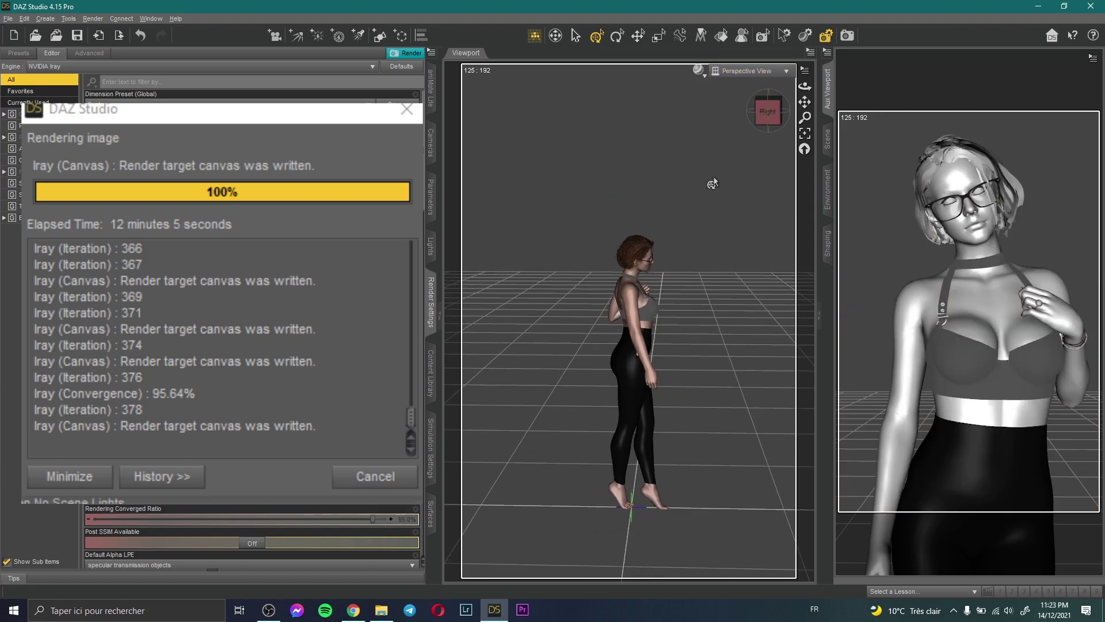
pyautogui.moveTo(802, 88); pyautogui.dragTo(805, 89)
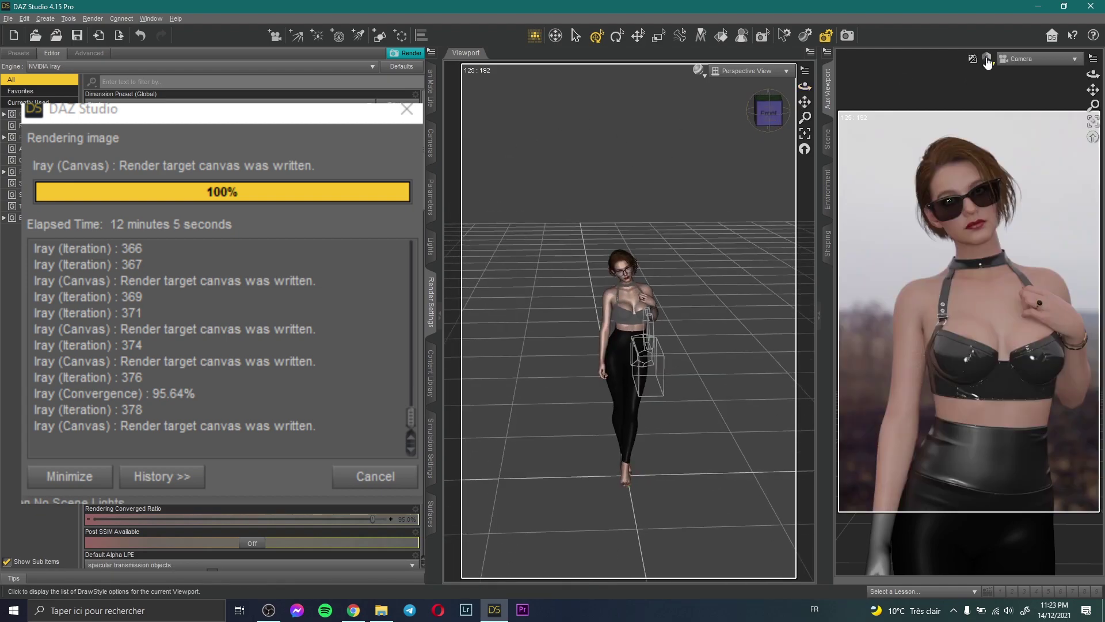
pyautogui.click(986, 60)
pyautogui.click(972, 167)
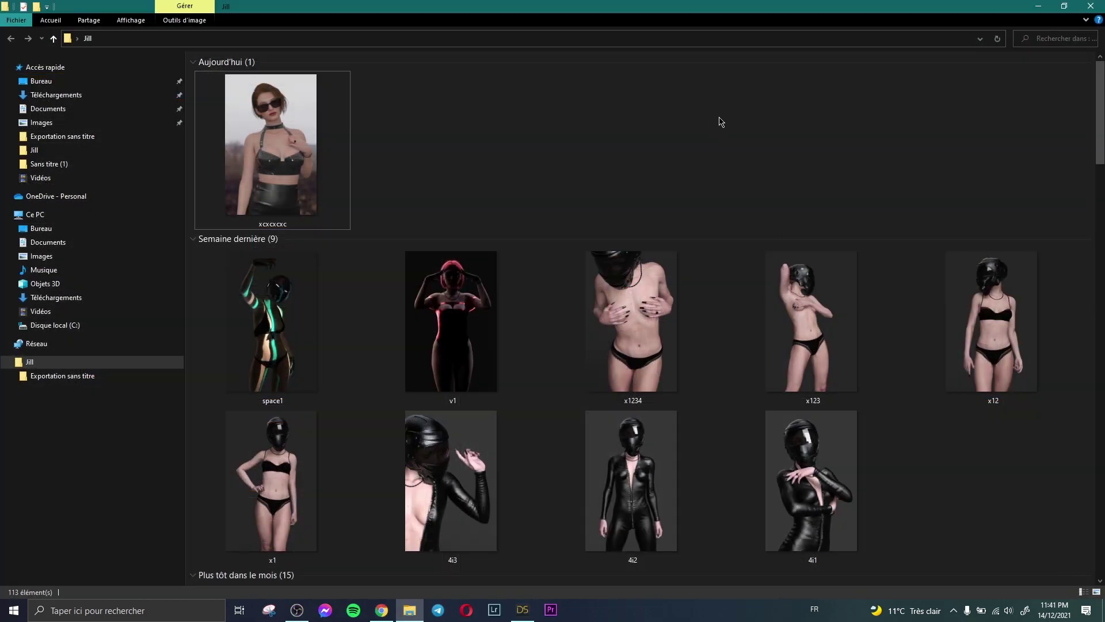
# - Open the finished render xcxcxcxc in the Jill folder and examine the face, leather top, hand and jewellery up close
pyautogui.doubleClick(270, 133)
pyautogui.scroll(3, 588, 273)
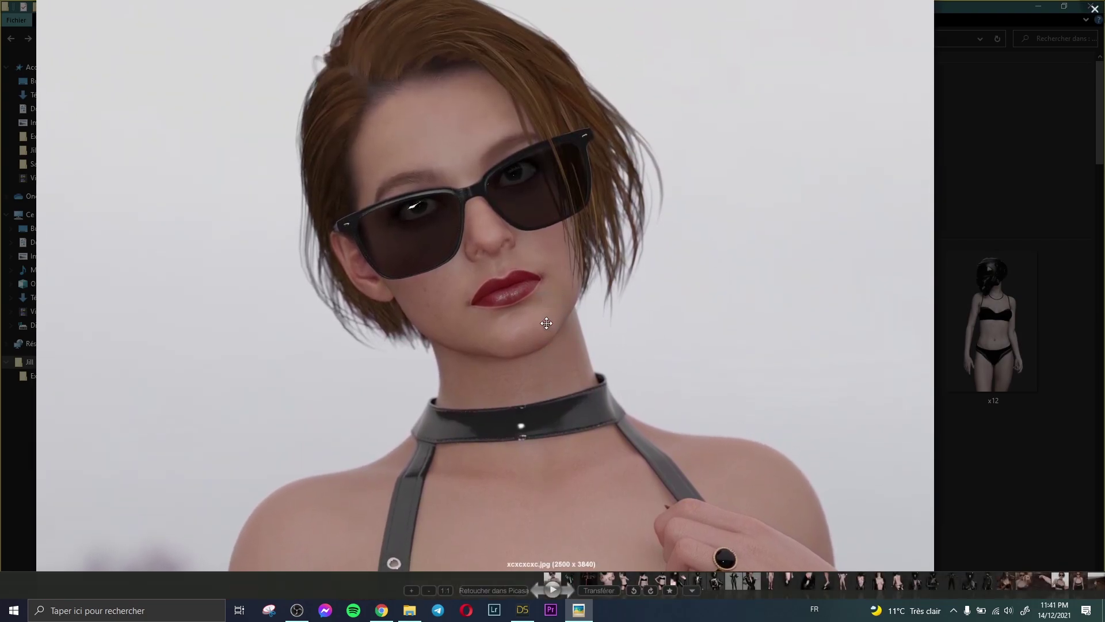
pyautogui.scroll(-5, 547, 323)
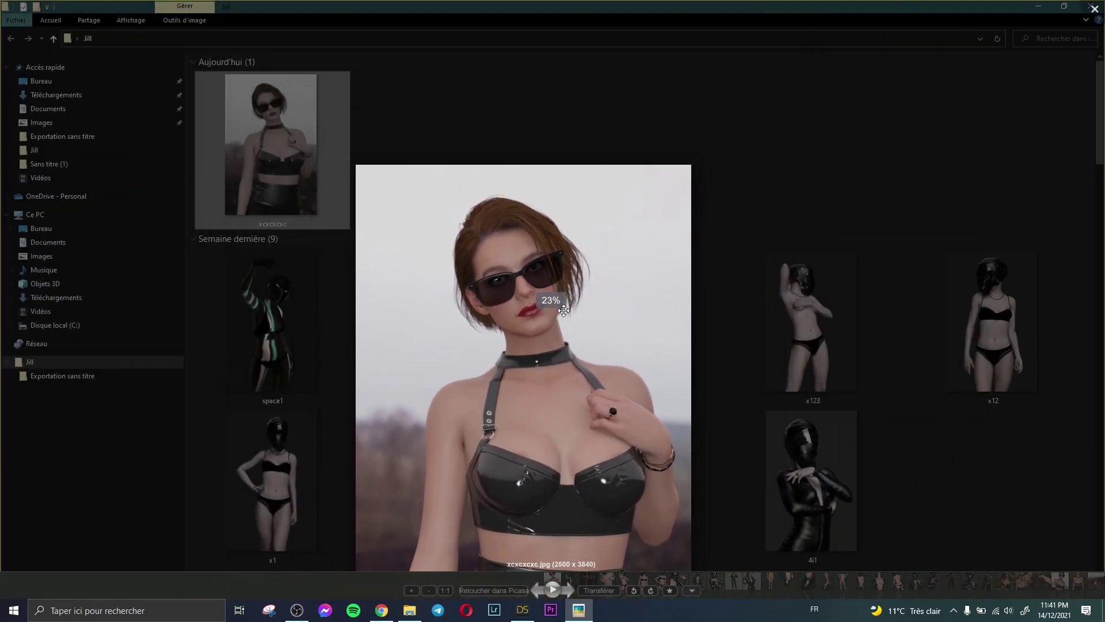
pyautogui.moveTo(564, 311); pyautogui.dragTo(607, 120)
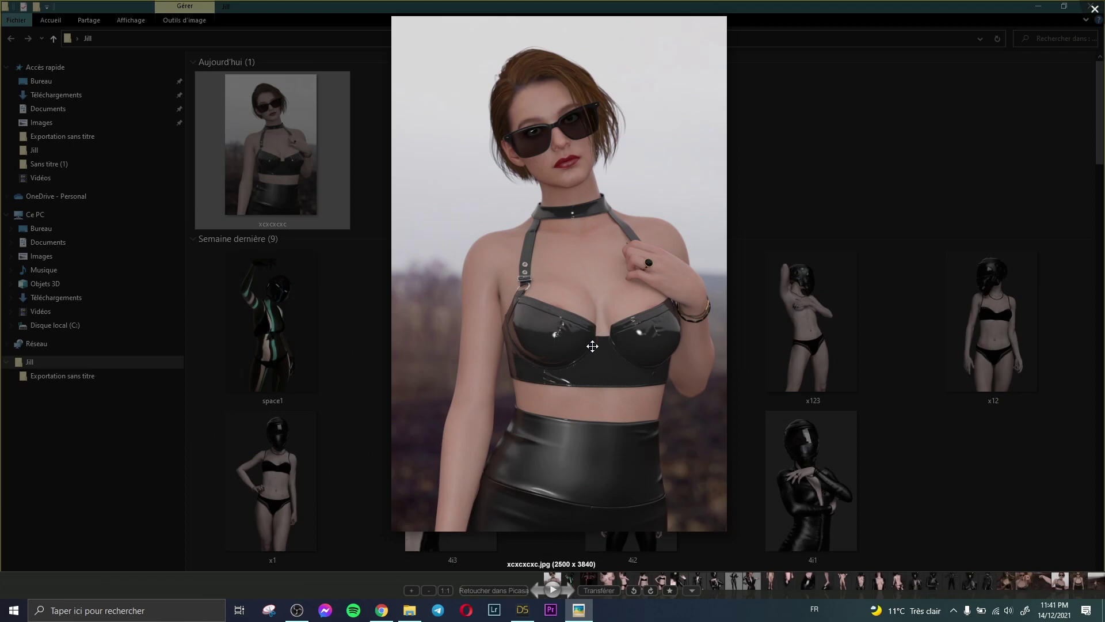
pyautogui.scroll(6, 592, 346)
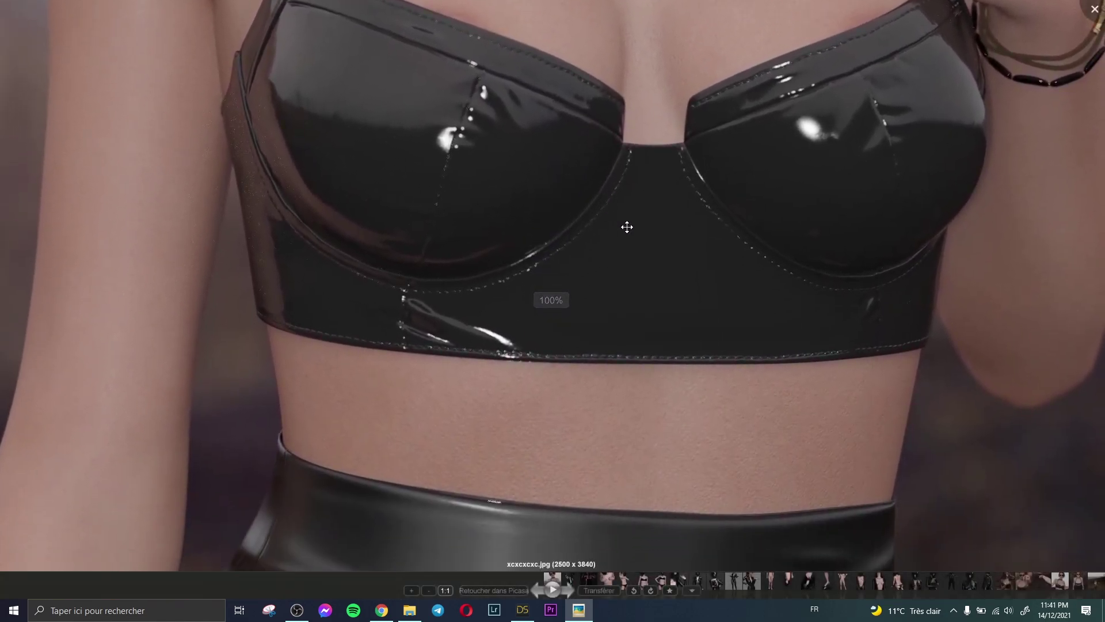
pyautogui.moveTo(731, 275); pyautogui.dragTo(725, 231)
pyautogui.moveTo(623, 242); pyautogui.dragTo(545, 359)
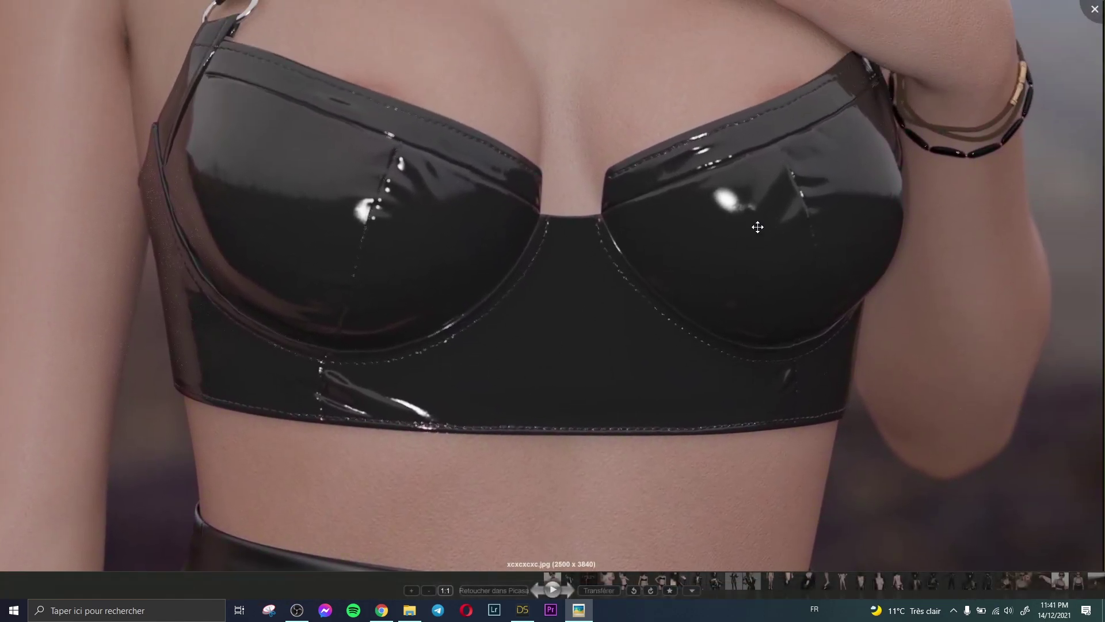
pyautogui.moveTo(765, 211); pyautogui.dragTo(679, 458)
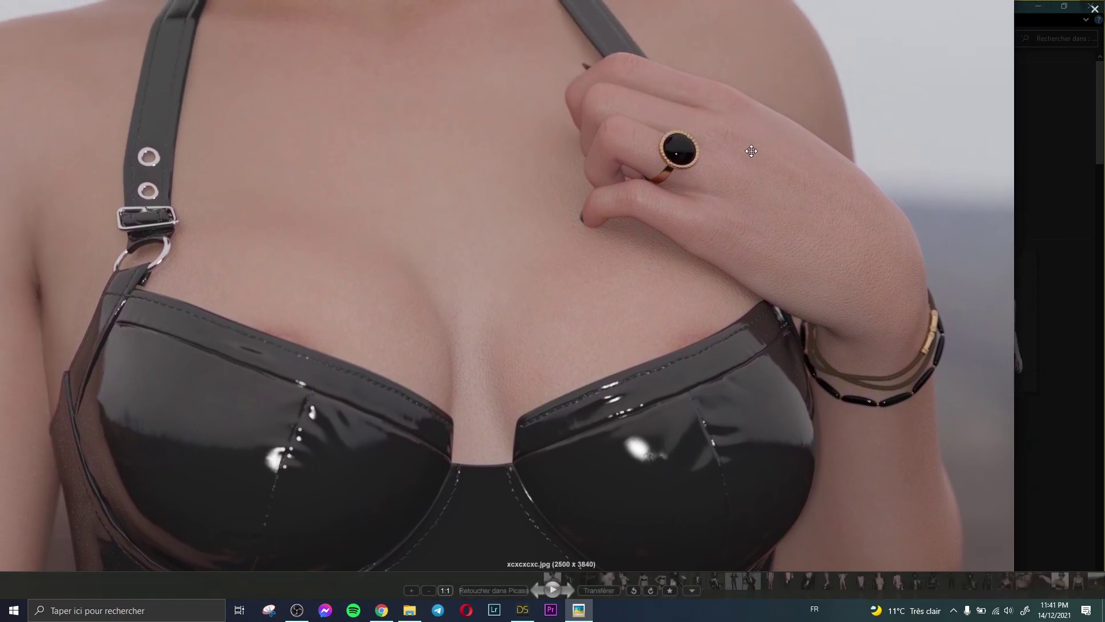
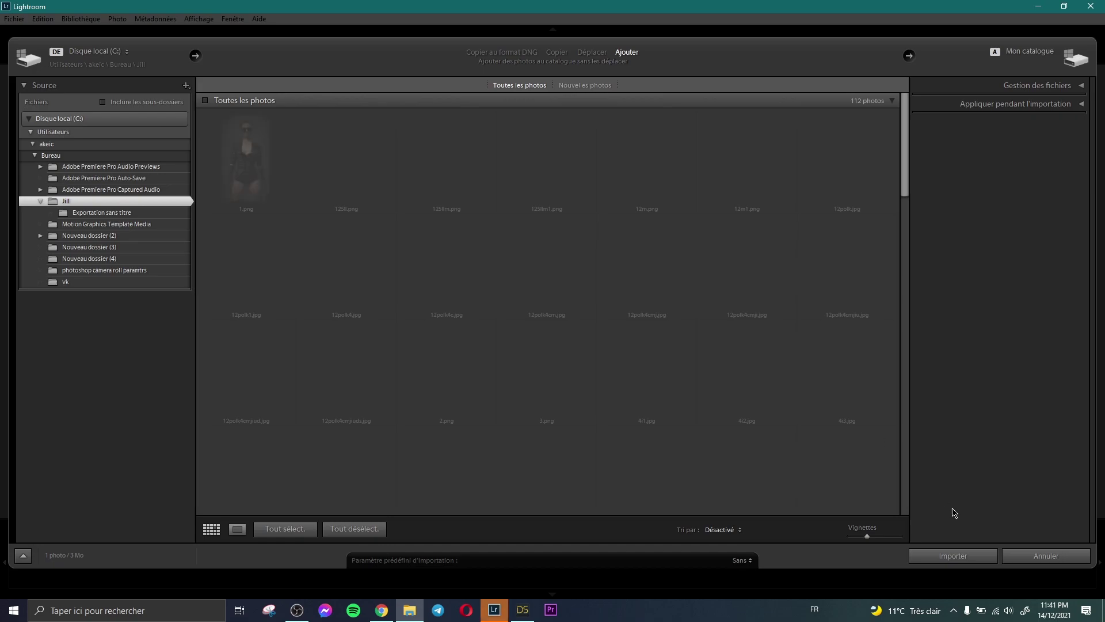
# - Import the render xcxcxcxc.jpg into the Lightroom catalog and open it in the Develop module
pyautogui.click(958, 555)
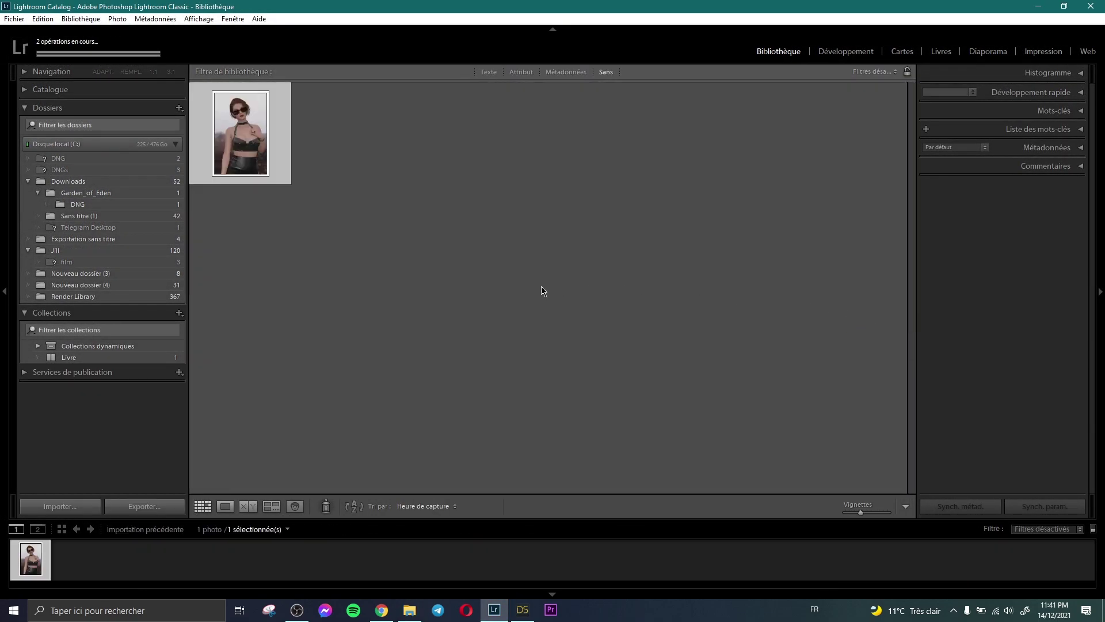
pyautogui.doubleClick(272, 157)
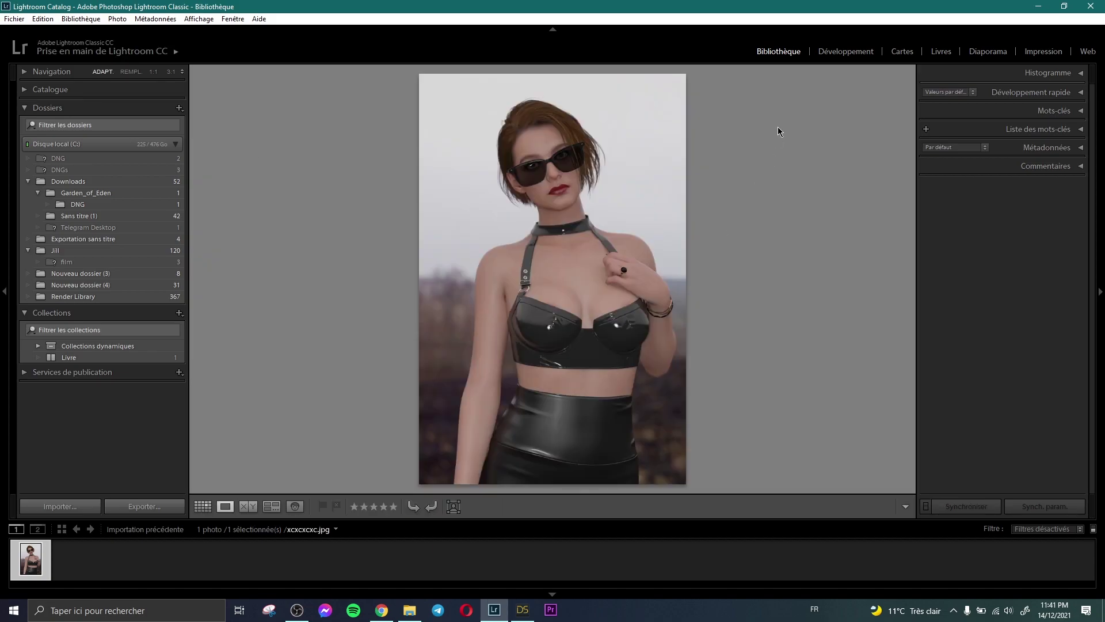
pyautogui.click(844, 52)
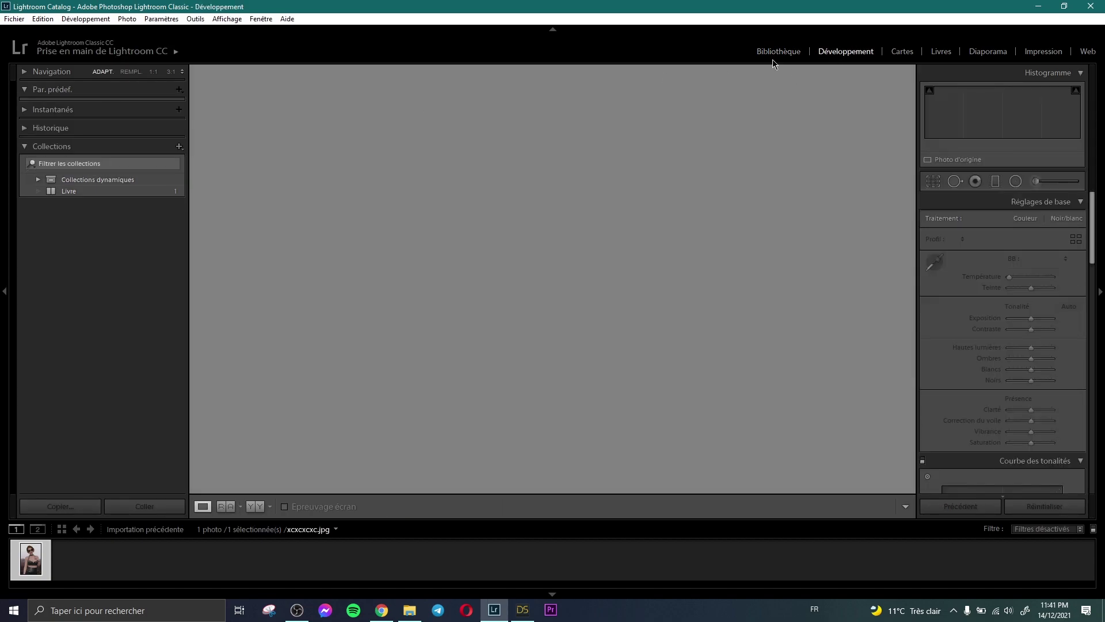
# - Find the earlier sunglasses portrait jill5-1.jpg in the Jill folder and open it in the Develop module
pyautogui.click(772, 50)
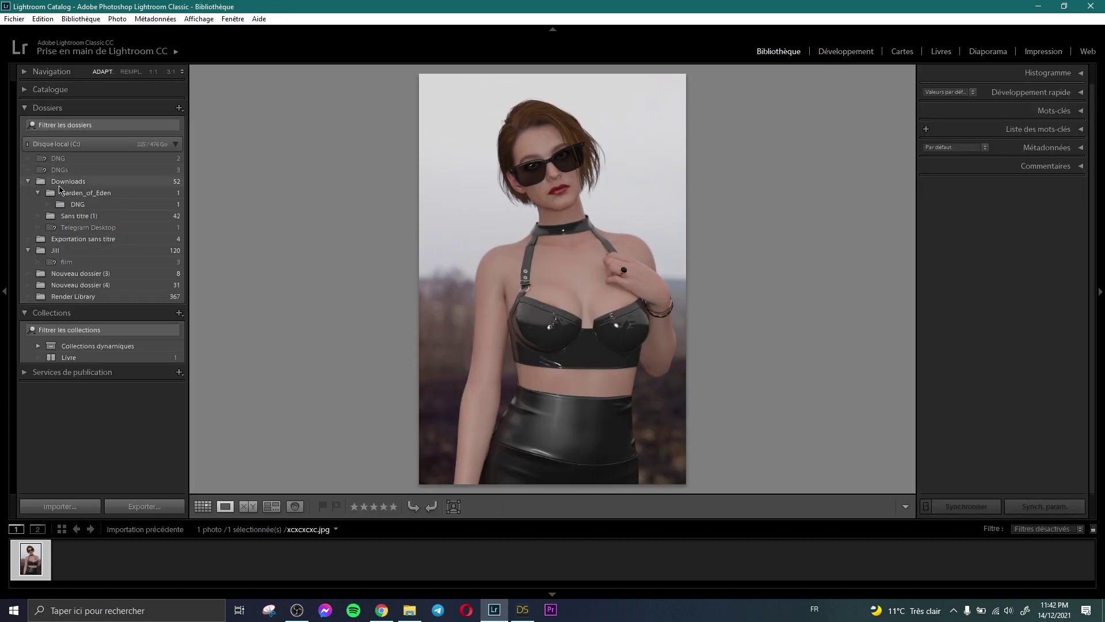
pyautogui.click(92, 216)
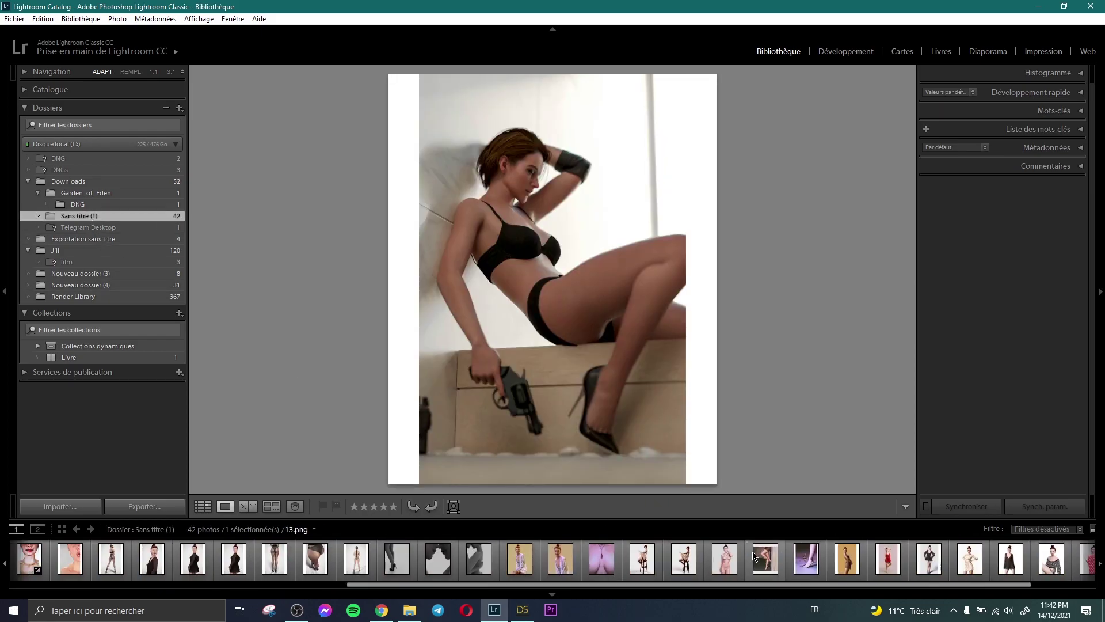
pyautogui.click(75, 251)
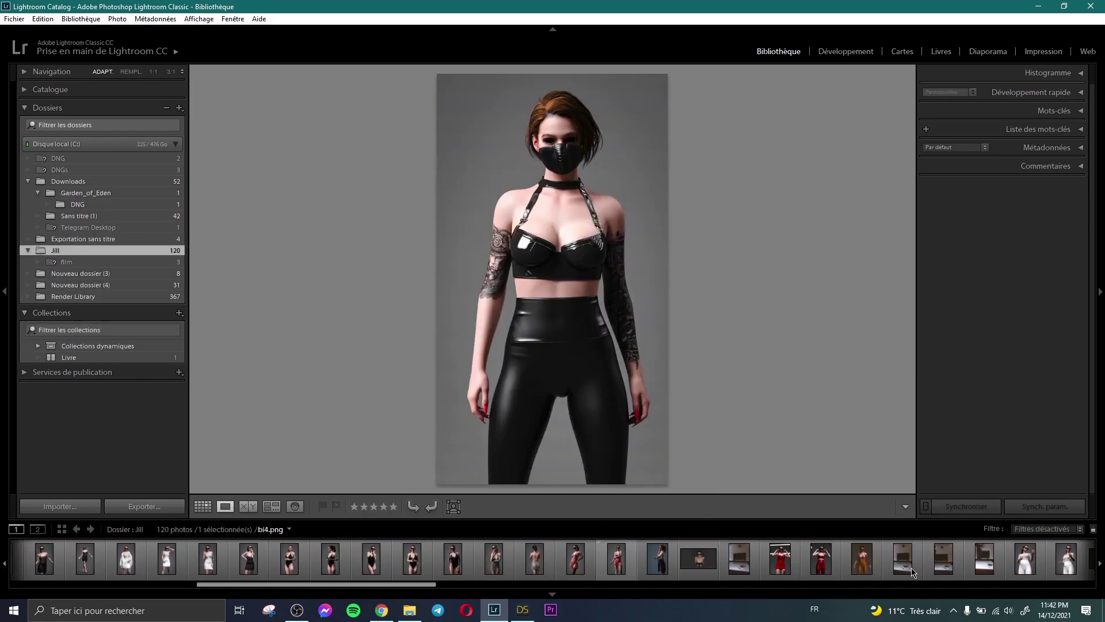
pyautogui.scroll(-10, 912, 571)
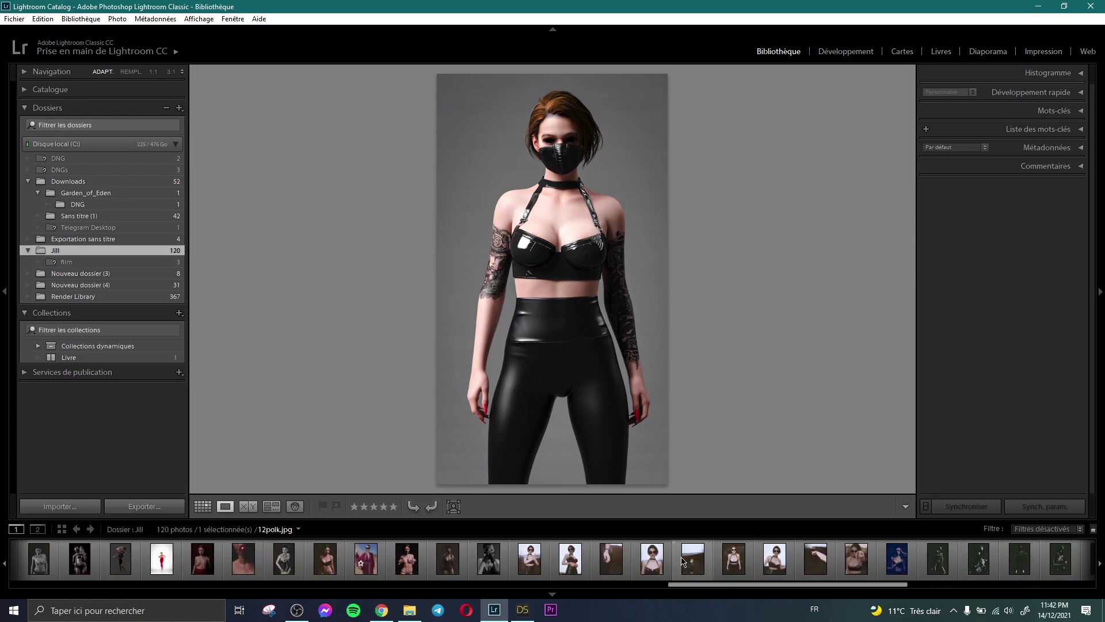
pyautogui.click(734, 562)
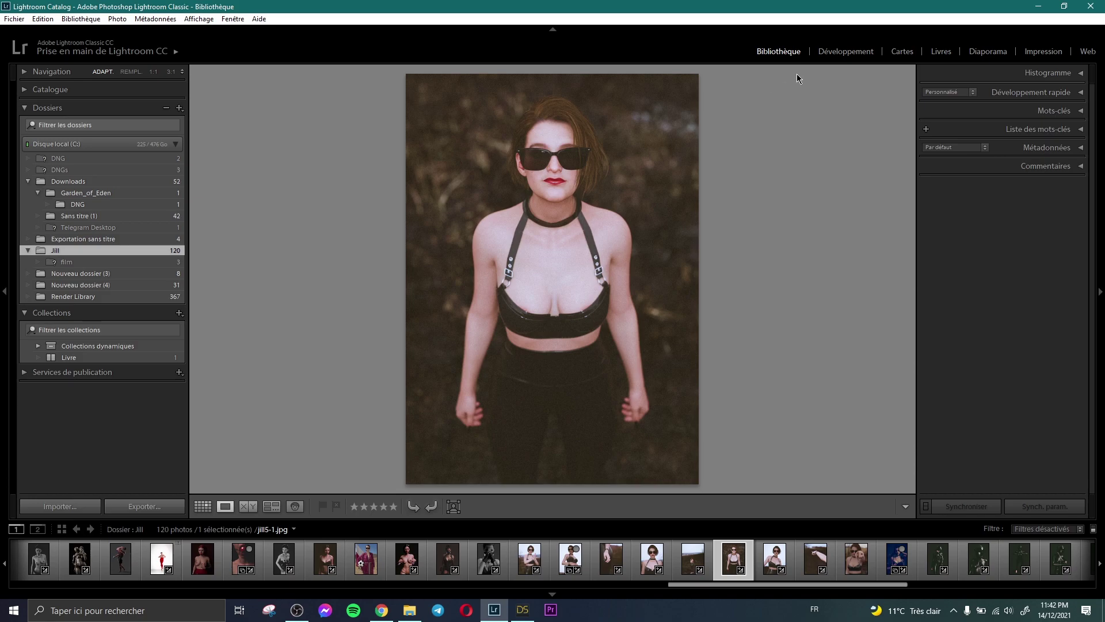
pyautogui.press('d')
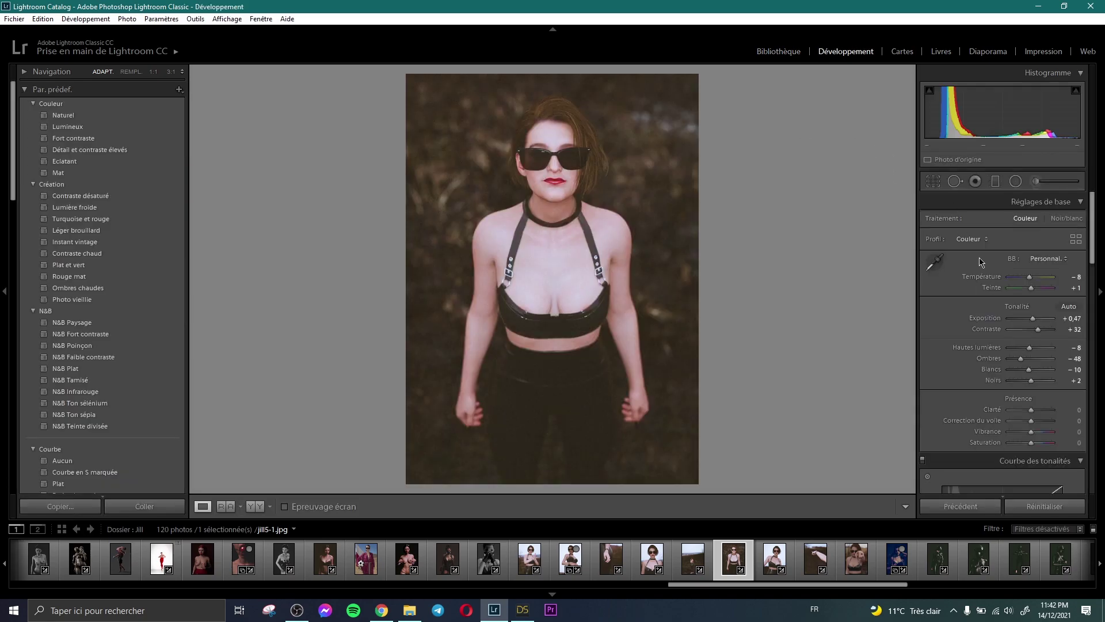
# - Review the earlier portrait's basic, tone curve, HSL saturation and luminance, and split toning settings
pyautogui.scroll(-8, 982, 265)
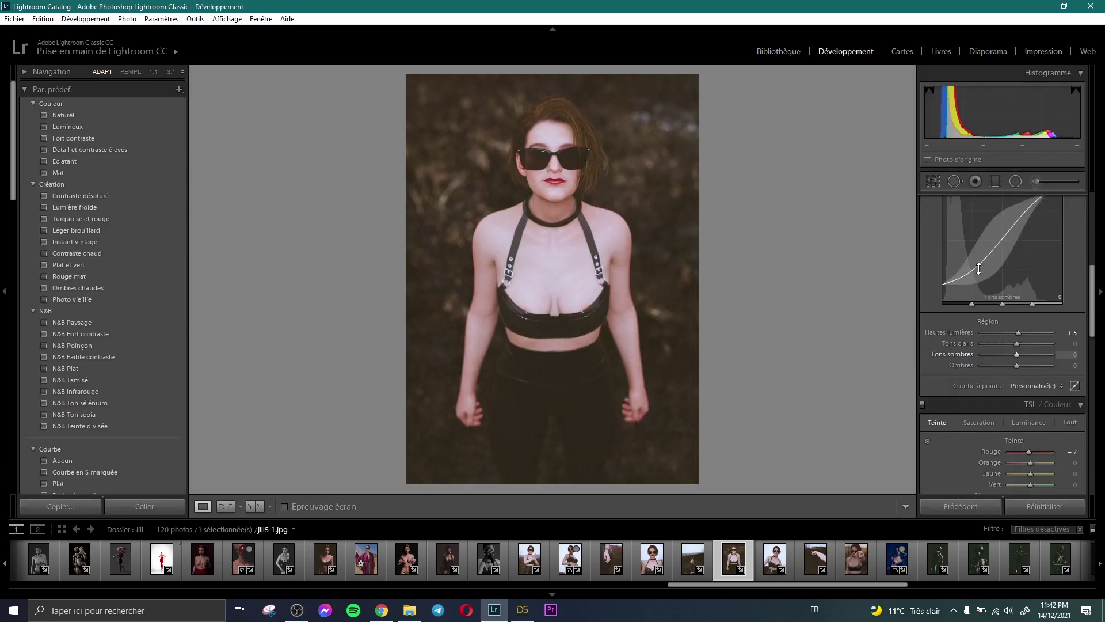
pyautogui.scroll(-2, 981, 271)
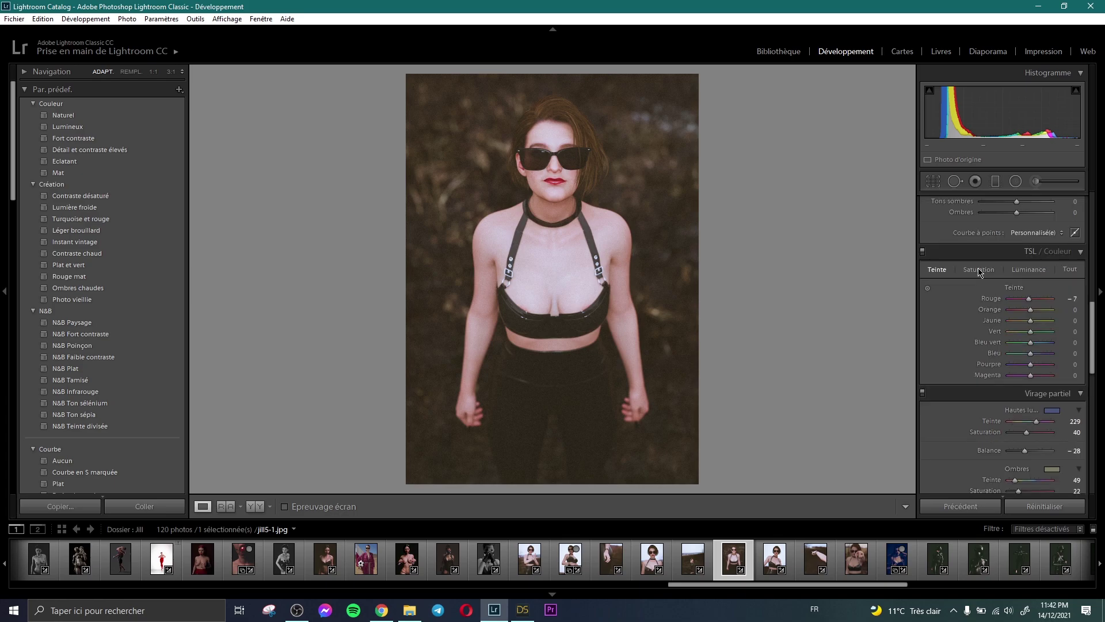
pyautogui.click(982, 268)
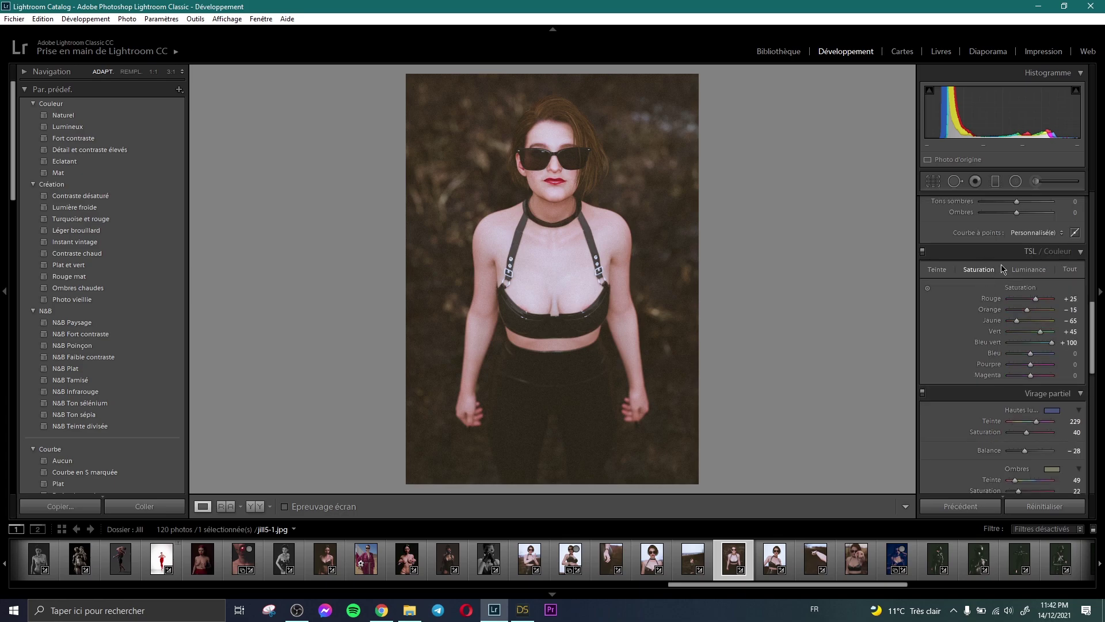
pyautogui.click(1032, 274)
pyautogui.click(977, 272)
pyautogui.scroll(-4, 1013, 345)
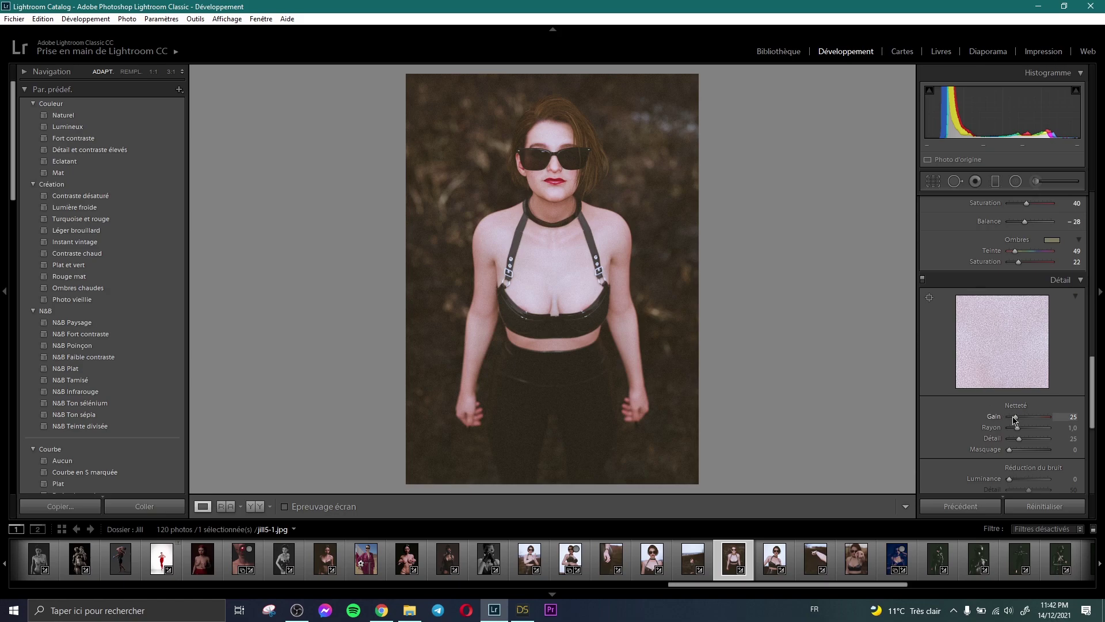
# - Set the earlier portrait's sharpening amount to 10 while checking the skin and leather top at 1:1
pyautogui.click(632, 271)
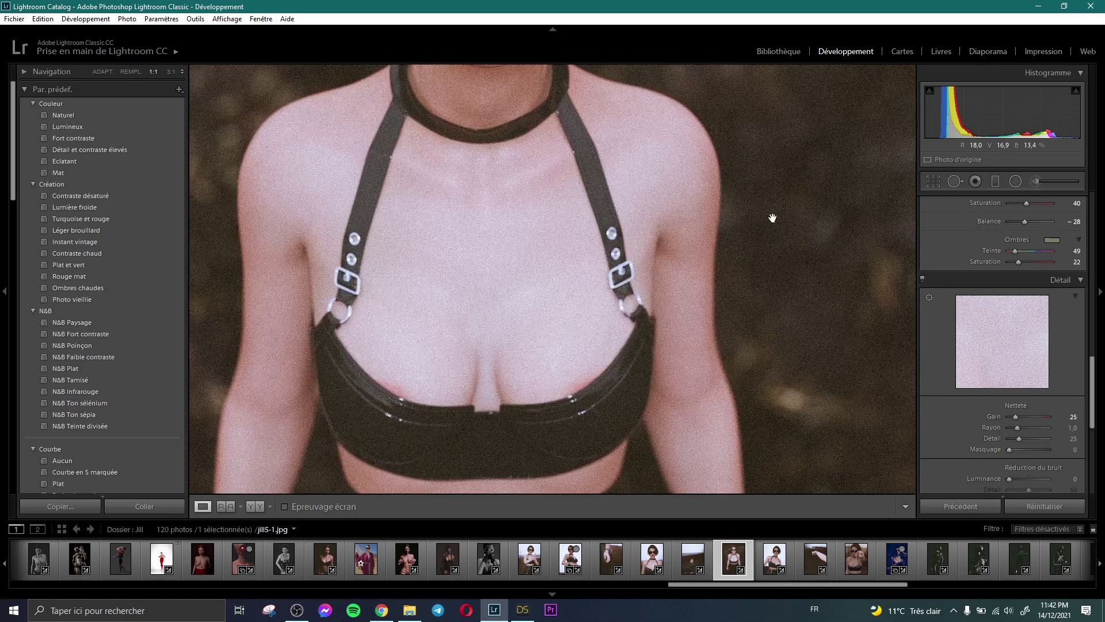
pyautogui.moveTo(567, 279); pyautogui.dragTo(645, 272)
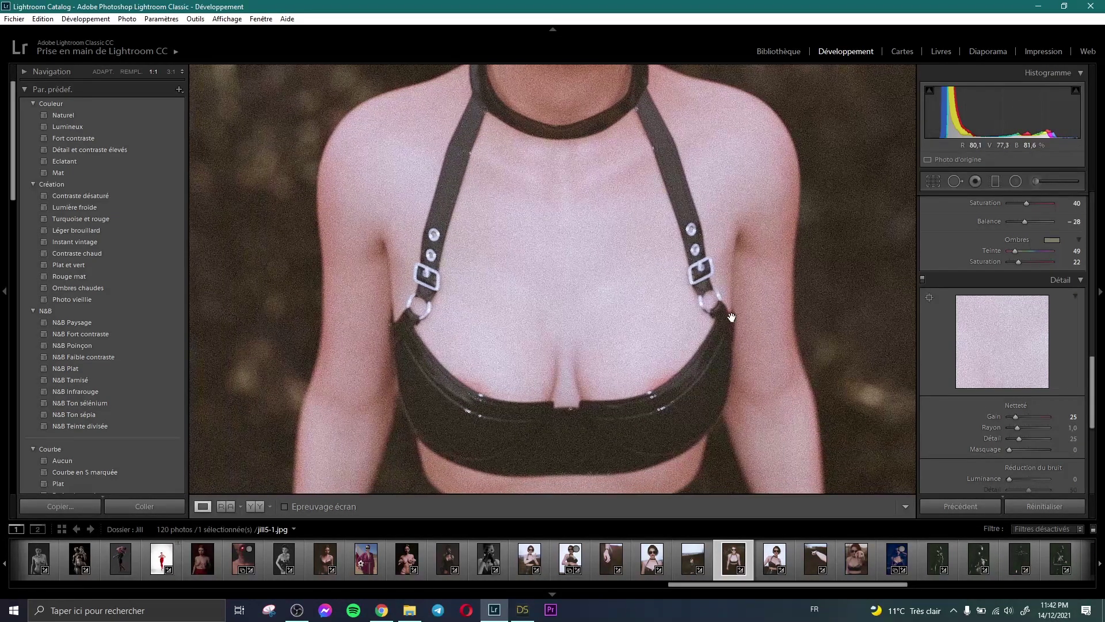
pyautogui.doubleClick(1013, 422)
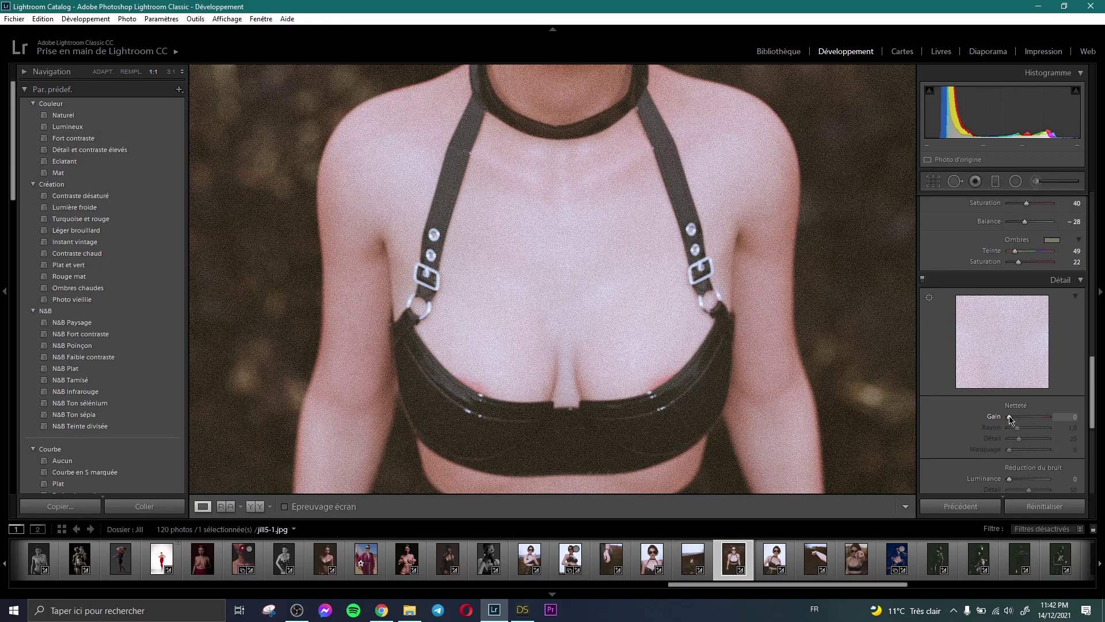
pyautogui.moveTo(1011, 419); pyautogui.dragTo(1014, 419)
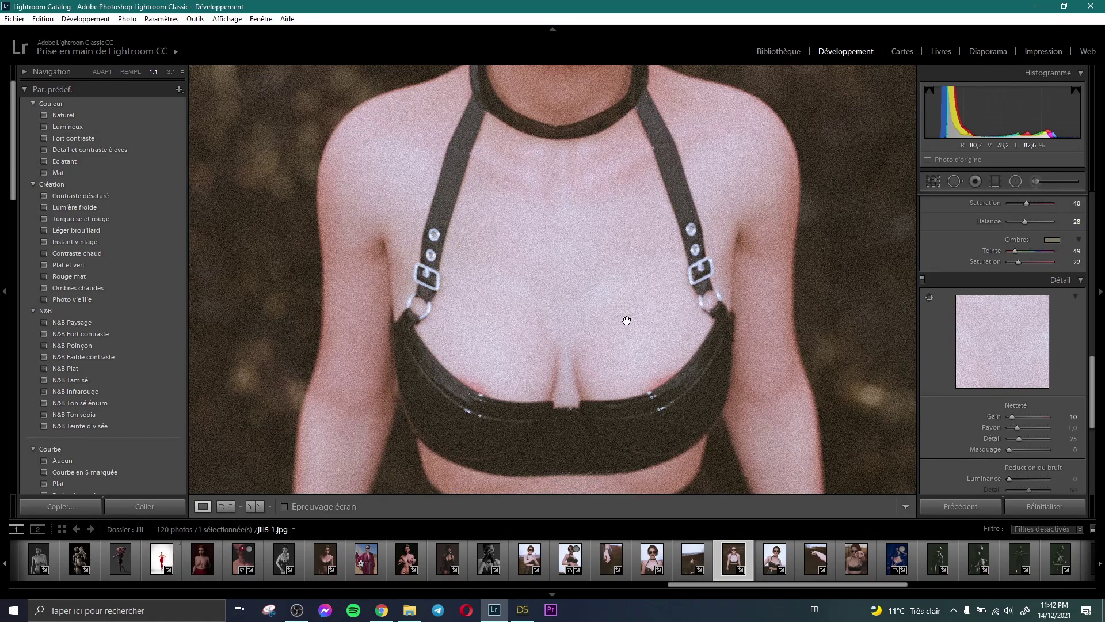
pyautogui.moveTo(608, 320); pyautogui.dragTo(607, 292)
# - Review the portrait's vignette, grain and tone curve settings and inspect the face and lips at 1:1
pyautogui.scroll(-3, 981, 408)
pyautogui.scroll(-3, 981, 408)
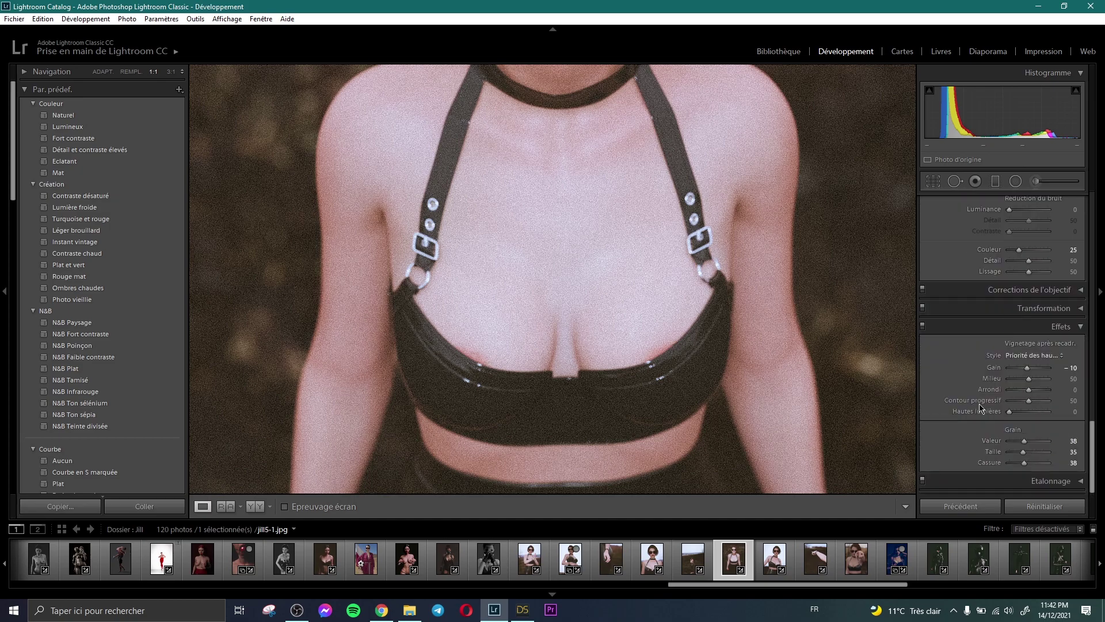
pyautogui.scroll(10, 982, 408)
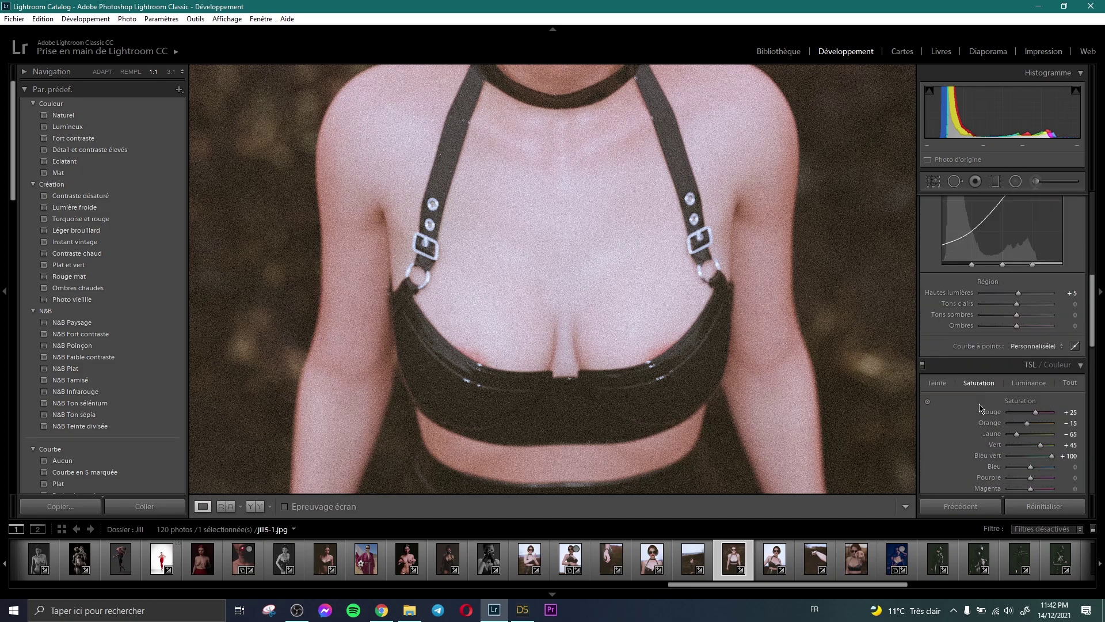
pyautogui.scroll(3, 984, 397)
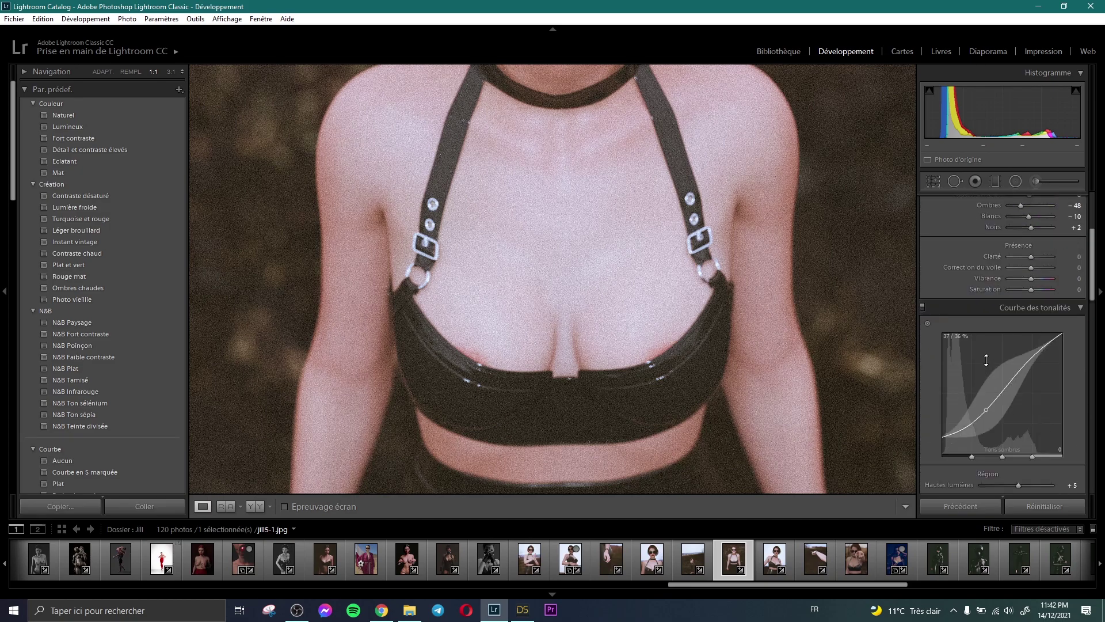
pyautogui.scroll(-3, 987, 363)
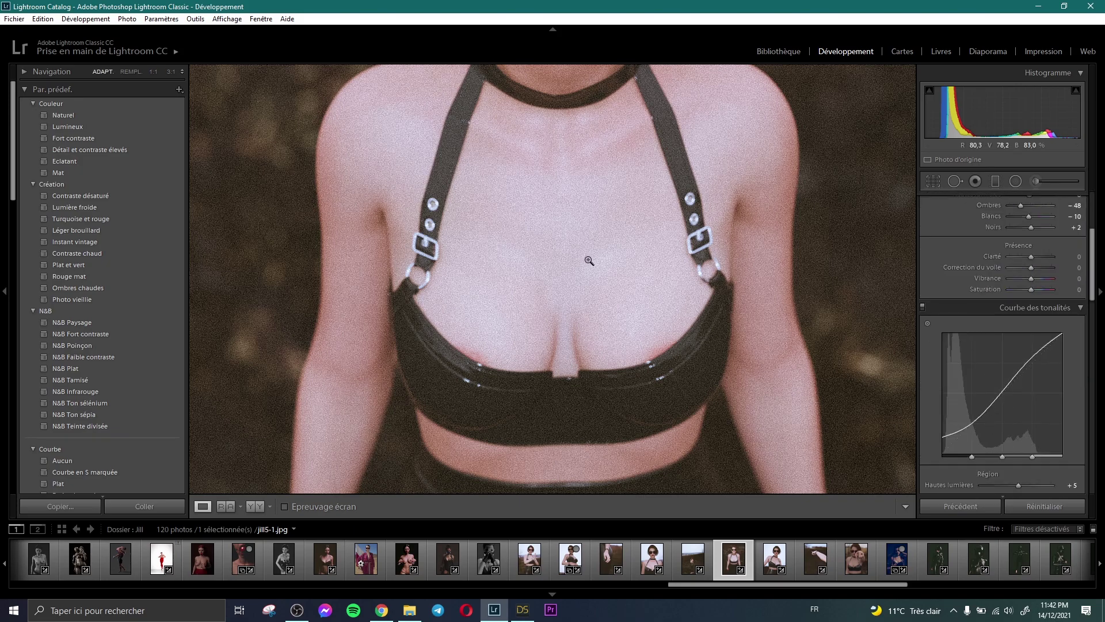
pyautogui.click(592, 255)
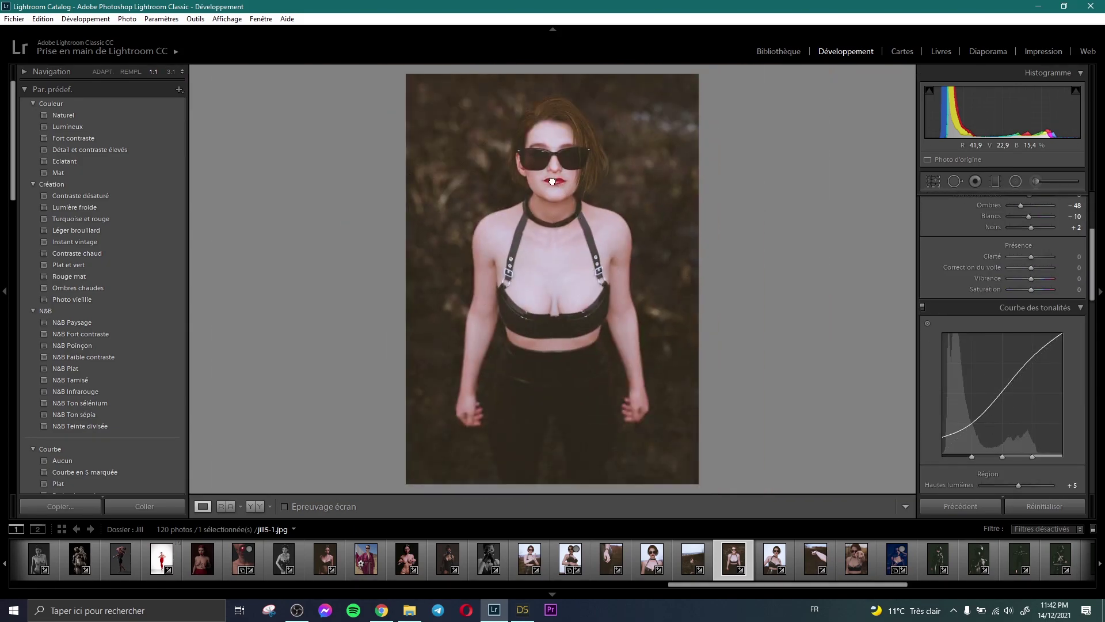
pyautogui.click(556, 182)
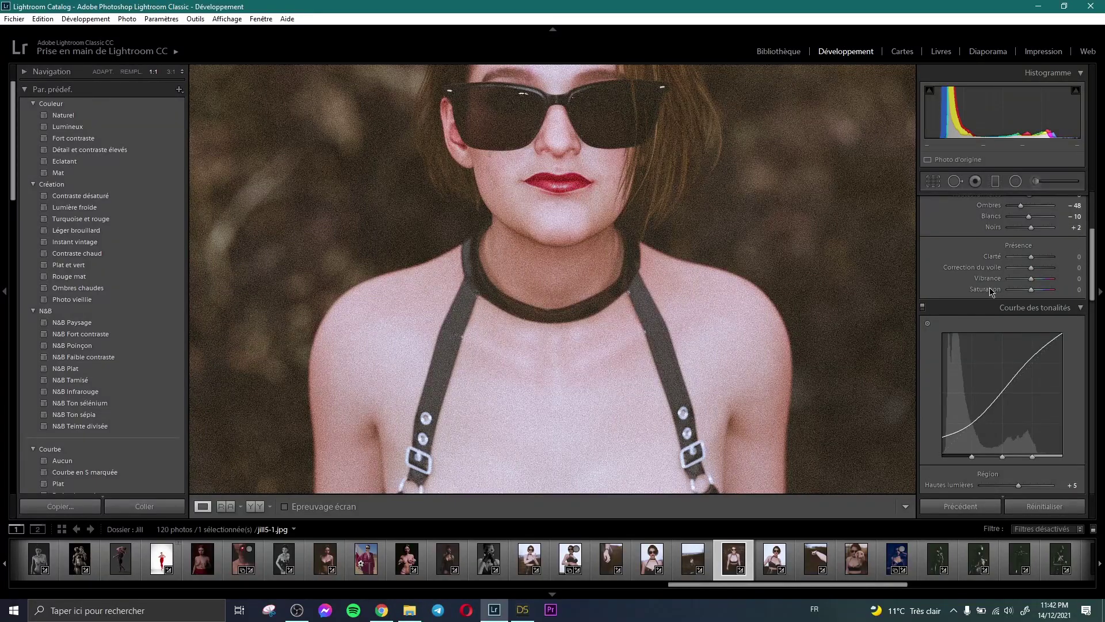
# - Raise the portrait's red saturation to +55 in the HSL adjustments and return to the full image
pyautogui.scroll(3, 991, 292)
pyautogui.scroll(-9, 972, 271)
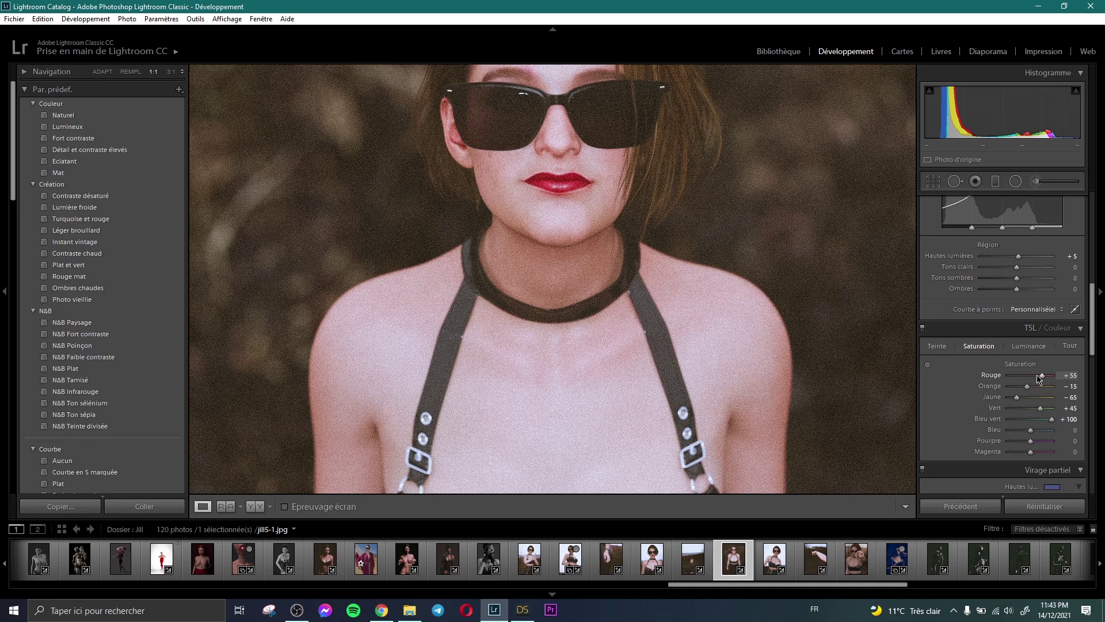
pyautogui.click(795, 199)
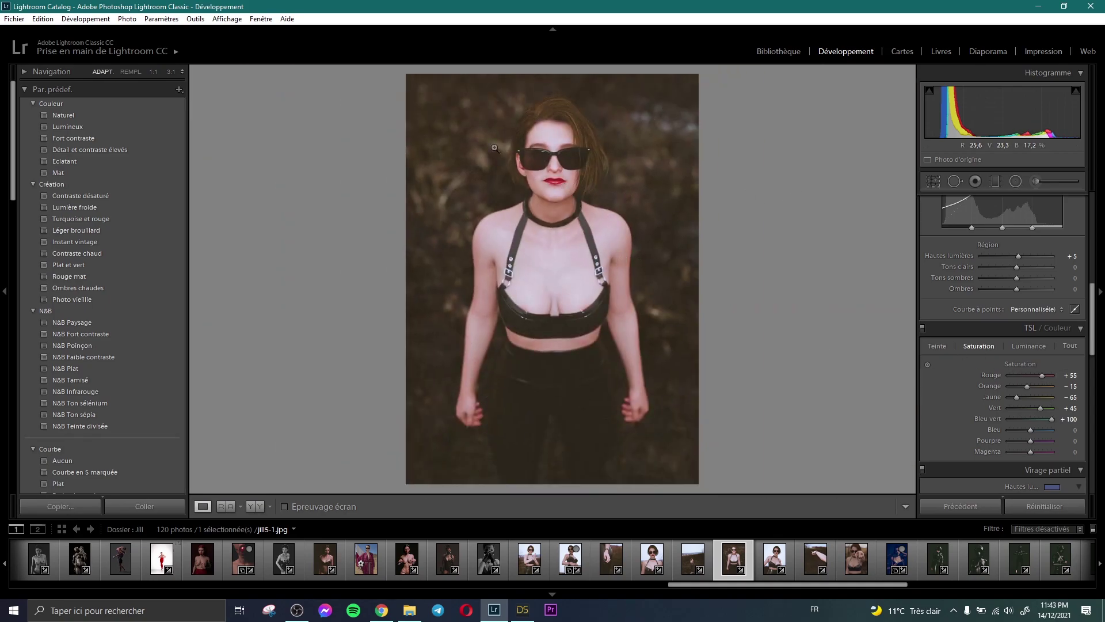
# - Copy the earlier portrait's develop settings and paste them onto the render xcxcxcxc.jpg
pyautogui.click(68, 507)
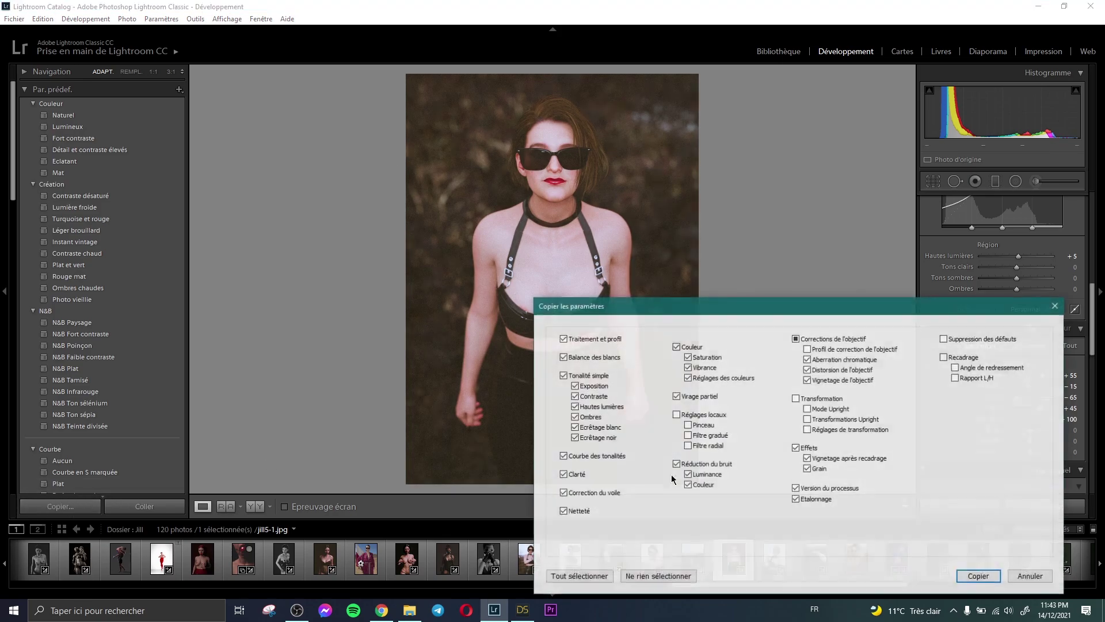
pyautogui.click(970, 578)
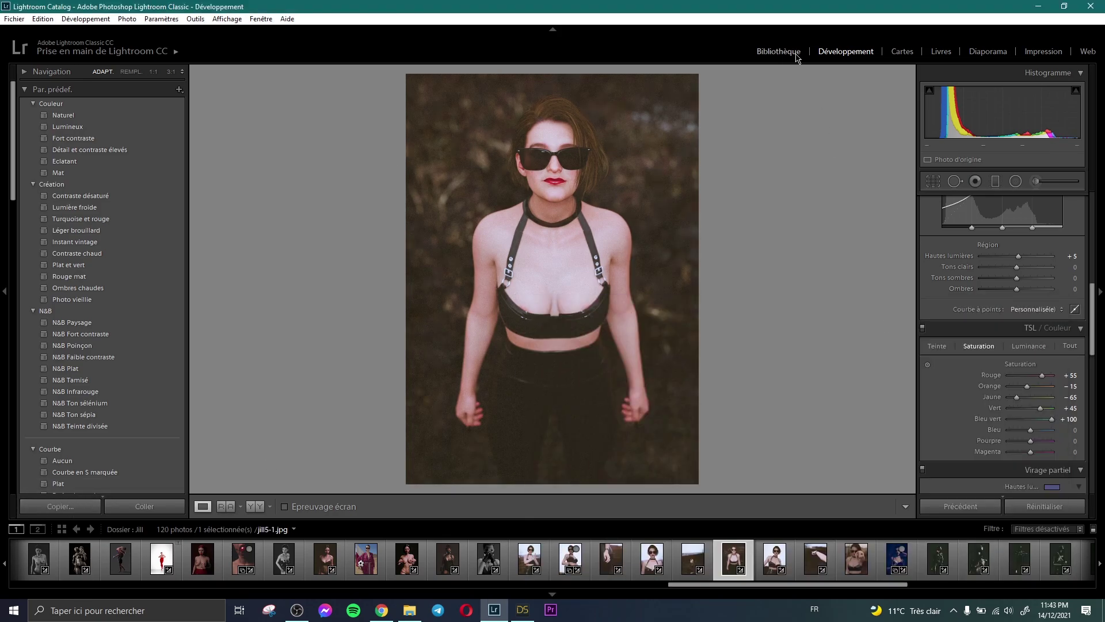
pyautogui.click(779, 52)
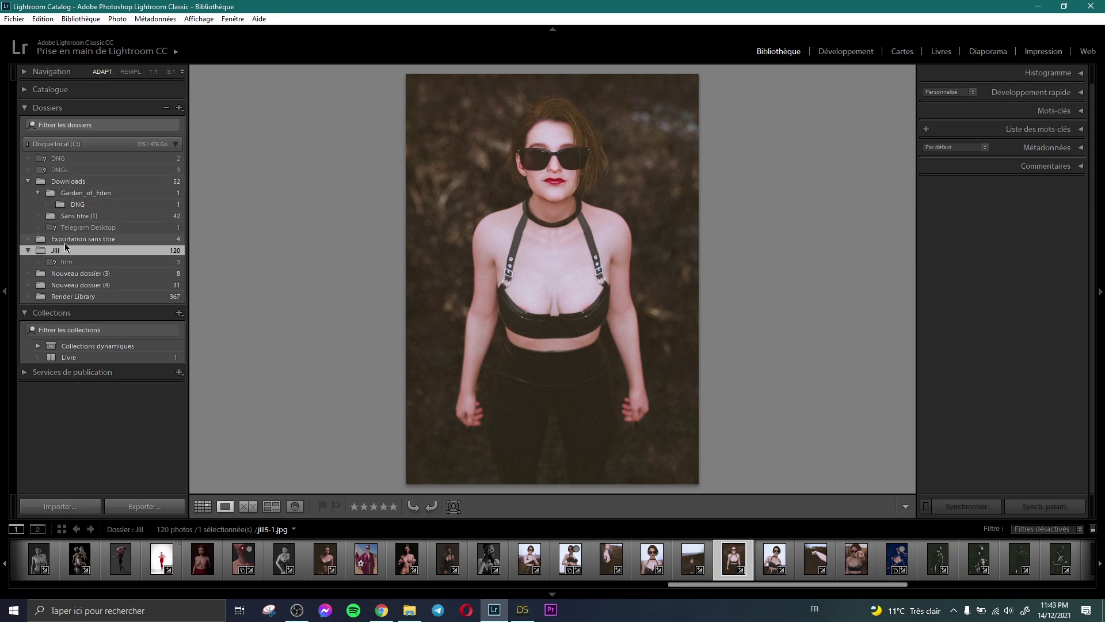
pyautogui.scroll(-10, 941, 544)
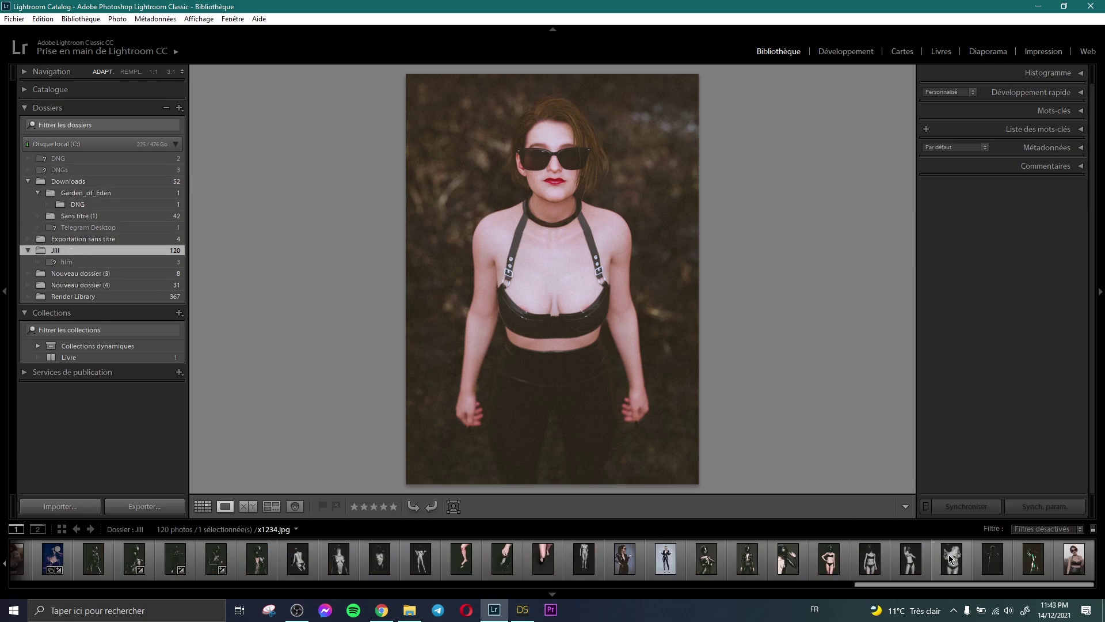
pyautogui.click(1060, 572)
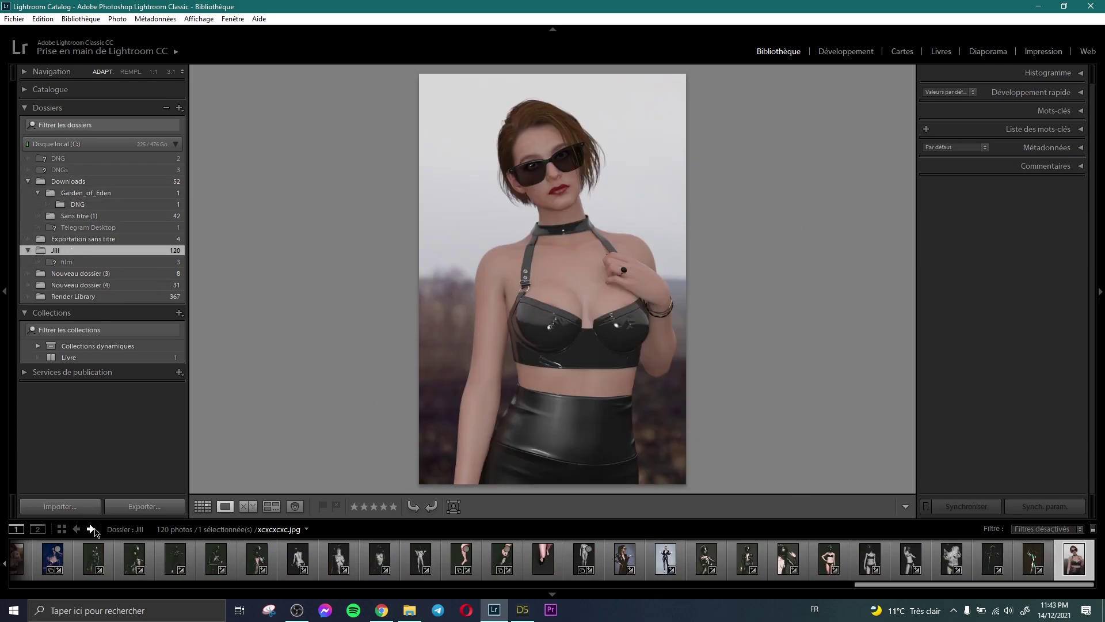
pyautogui.click(845, 52)
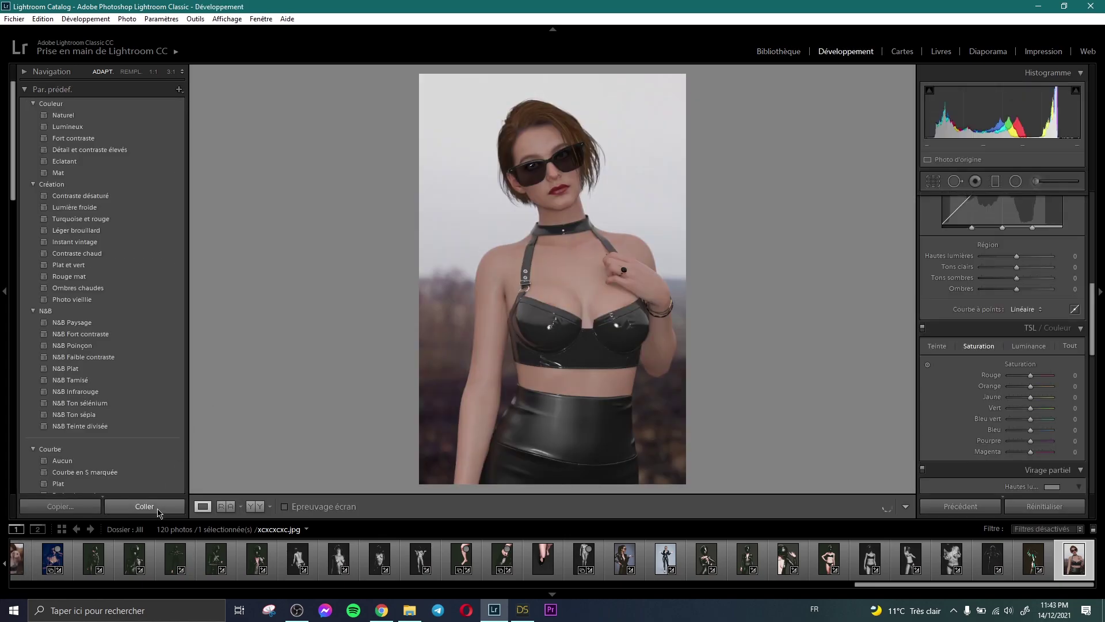
pyautogui.click(144, 506)
# - Examine the pasted look on the render's face, choker, leather top, hand and ring at 1:1, and review its detail settings
pyautogui.click(550, 206)
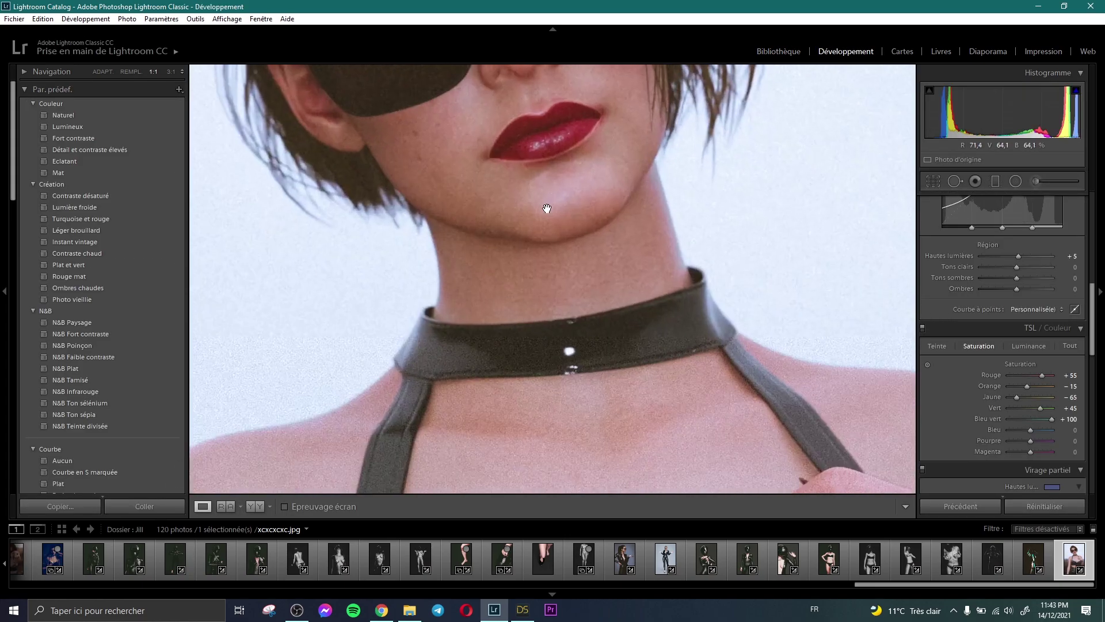
pyautogui.moveTo(548, 210); pyautogui.dragTo(513, 230)
pyautogui.scroll(-8, 605, 301)
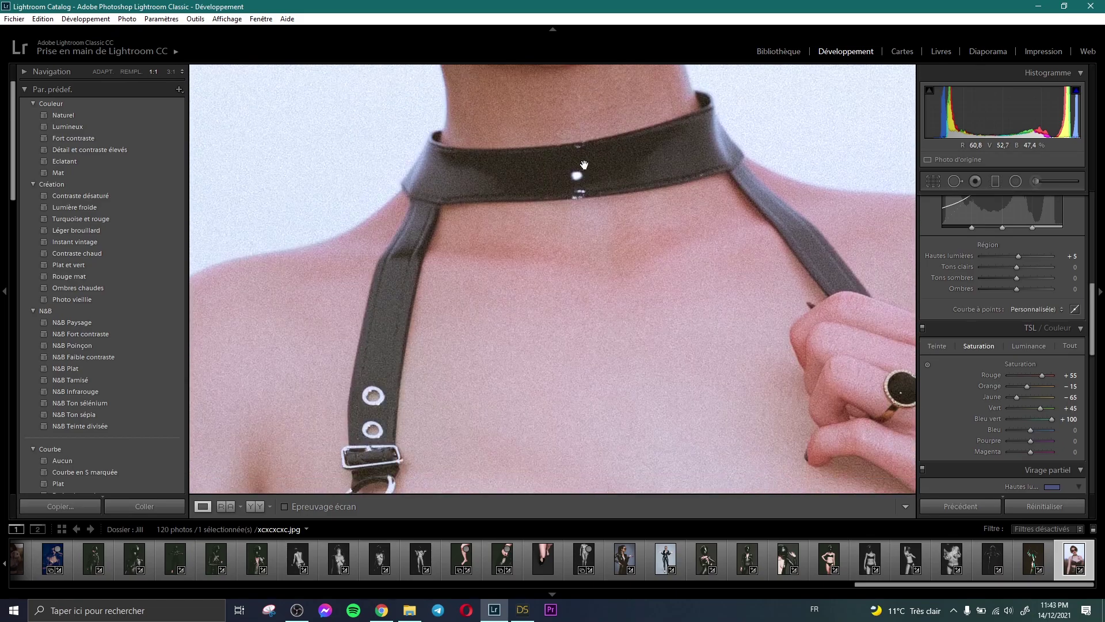
pyautogui.scroll(-5, 510, 262)
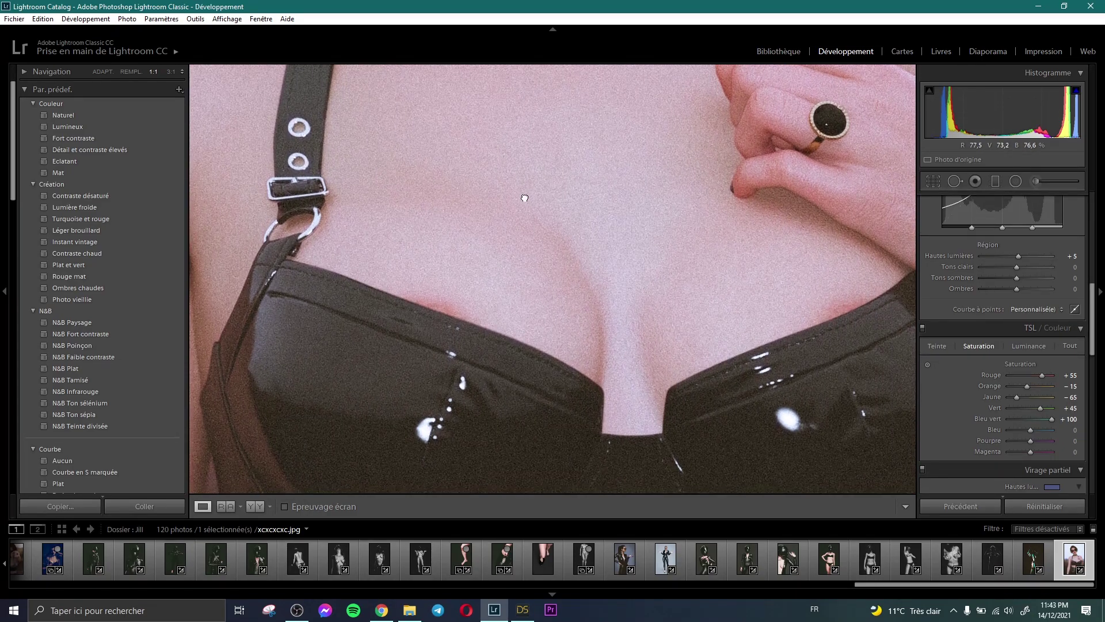
pyautogui.click(530, 196)
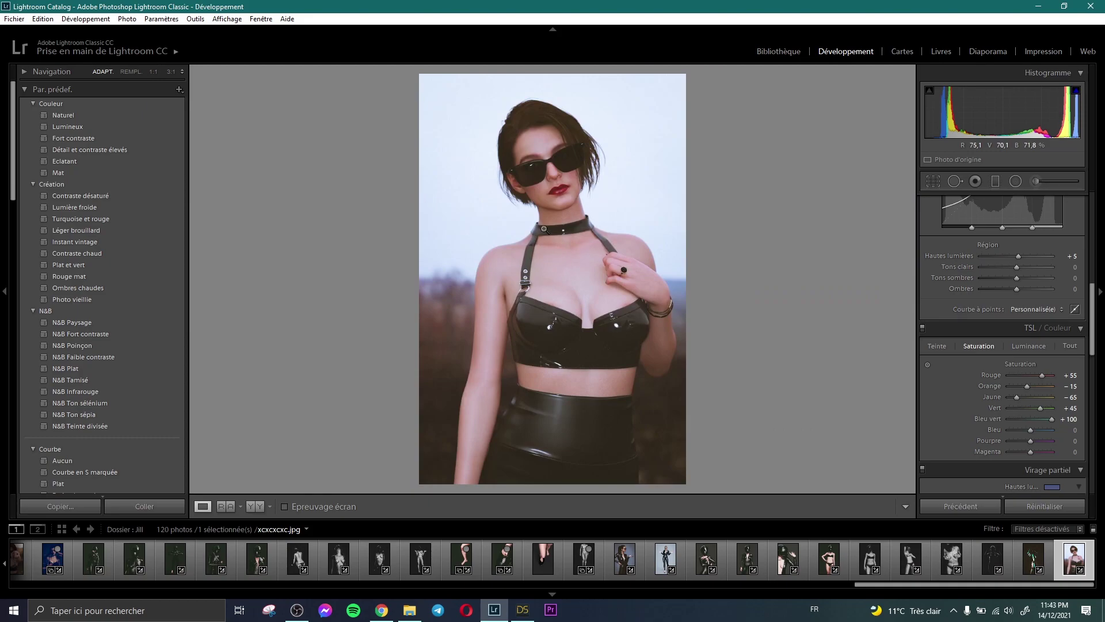
pyautogui.moveTo(540, 279); pyautogui.dragTo(541, 197)
pyautogui.click(541, 198)
pyautogui.click(641, 283)
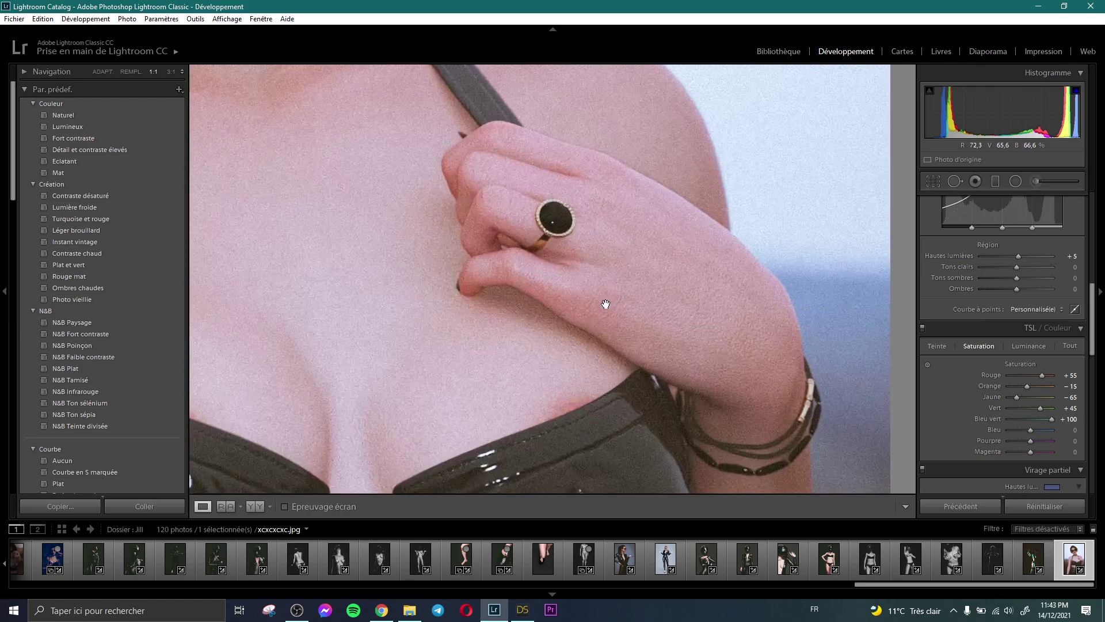
pyautogui.click(560, 221)
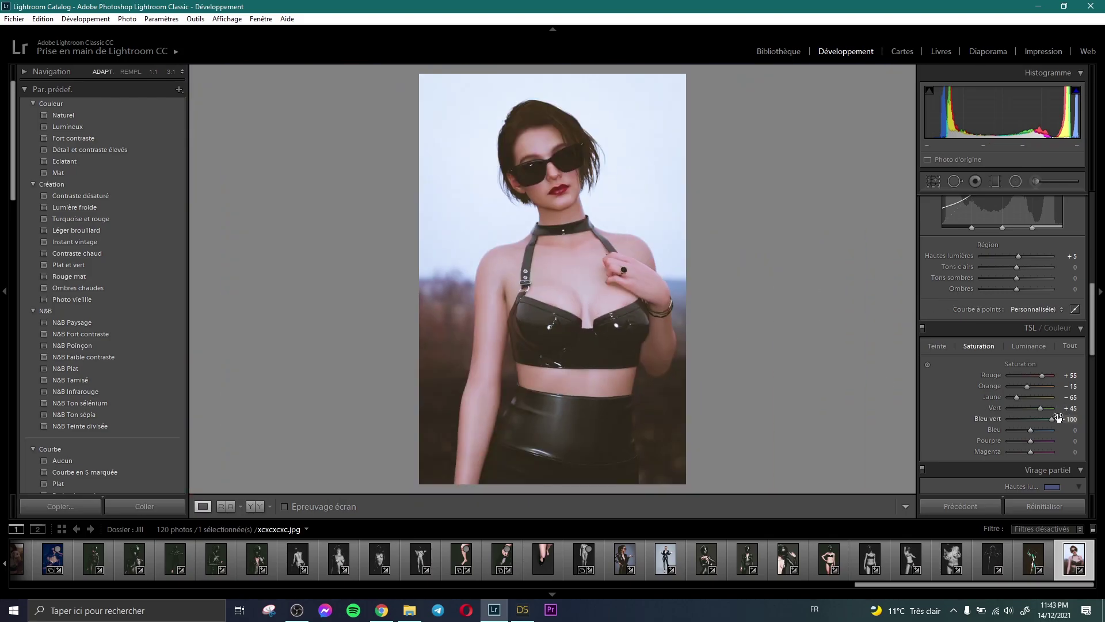
pyautogui.scroll(-6, 1008, 417)
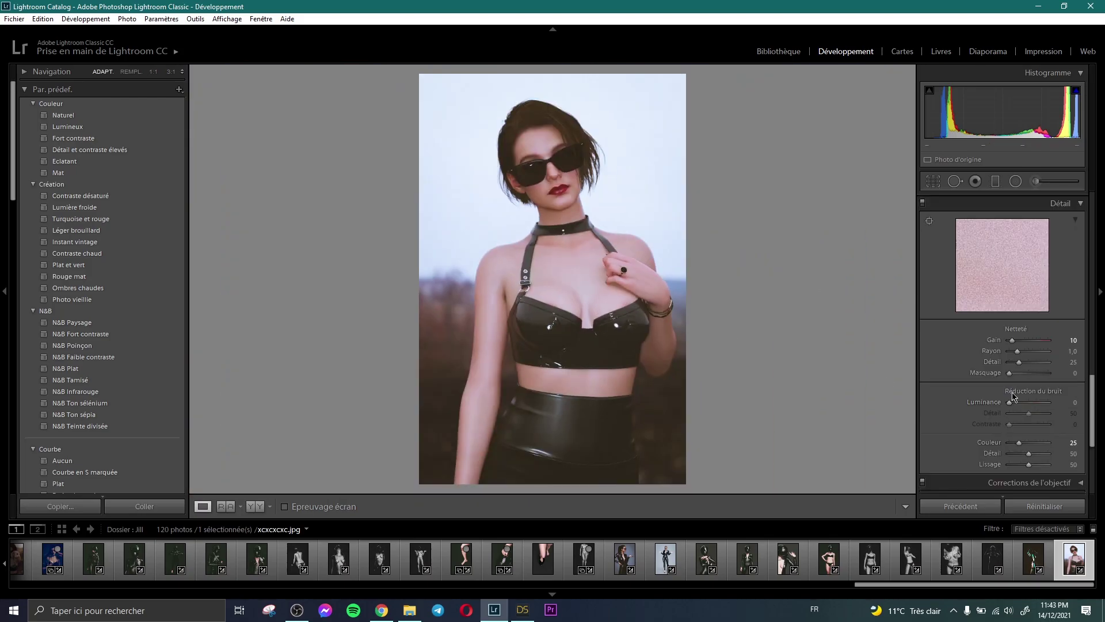
# - Set the blacks of the render xcxcxcxc.jpg to −3 in the basic tone settings
pyautogui.scroll(6, 1013, 396)
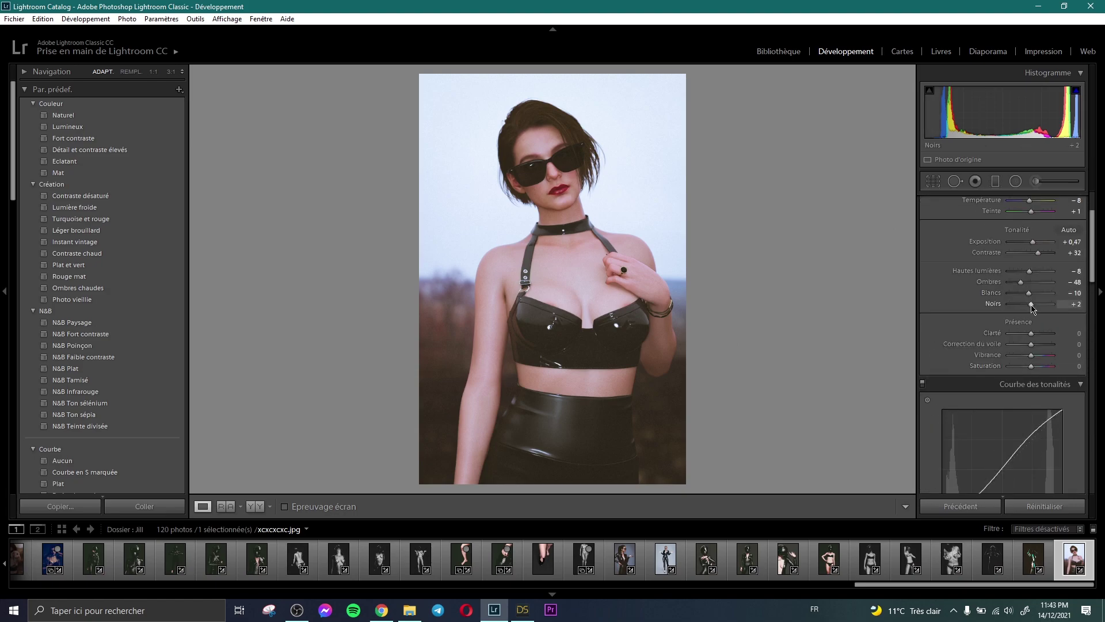
pyautogui.press('Down')
pyautogui.press('Down')
pyautogui.press('Down')
pyautogui.press('Down')
pyautogui.press('Down')
pyautogui.press('Down')
pyautogui.press('Down')
pyautogui.press('Down')
pyautogui.press('Down')
pyautogui.press('Up')
pyautogui.press('Up')
pyautogui.press('Up')
pyautogui.press('Up')
pyautogui.press('Up')
pyautogui.press('Up')
# - Check the face at 1:1 and set the saturation of the reds to −5 and of the oranges to 0
pyautogui.click(571, 169)
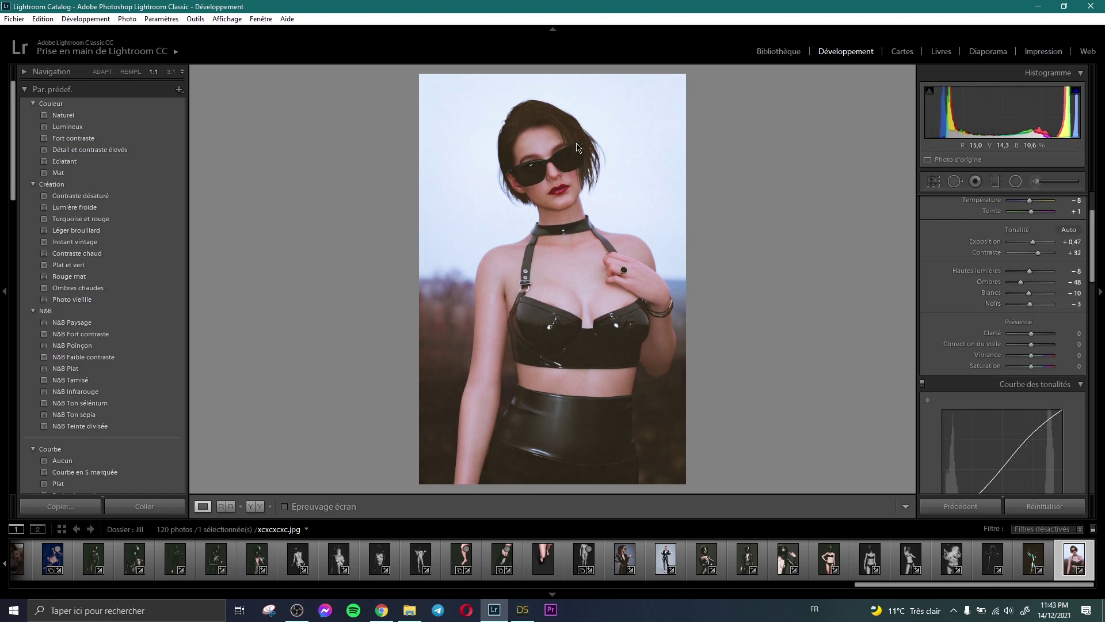
pyautogui.moveTo(535, 186); pyautogui.dragTo(668, 179)
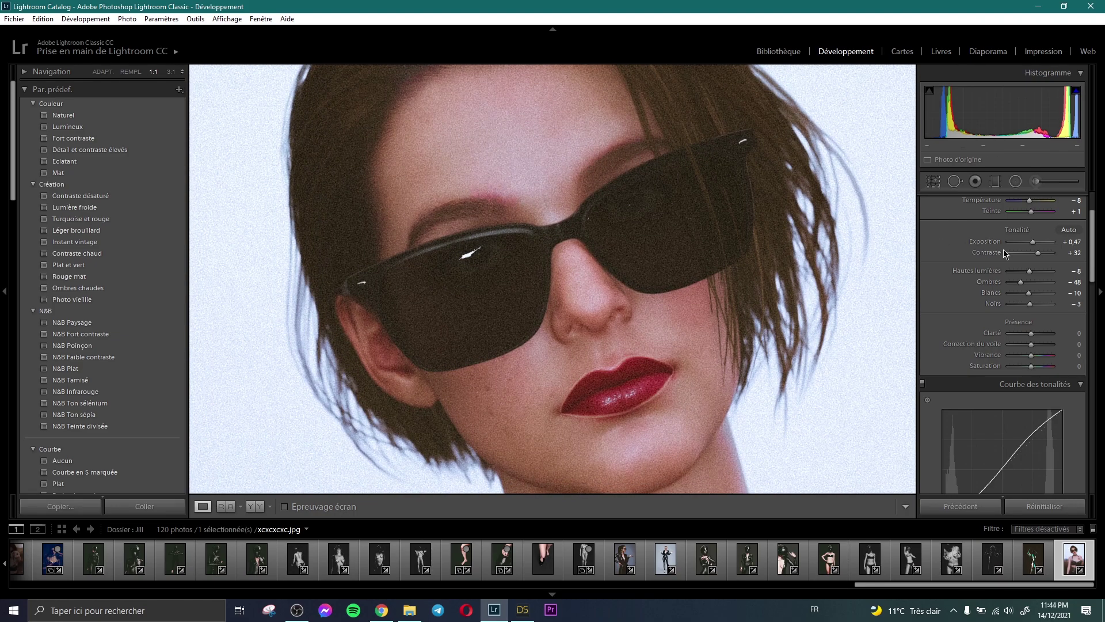
pyautogui.scroll(-10, 1046, 277)
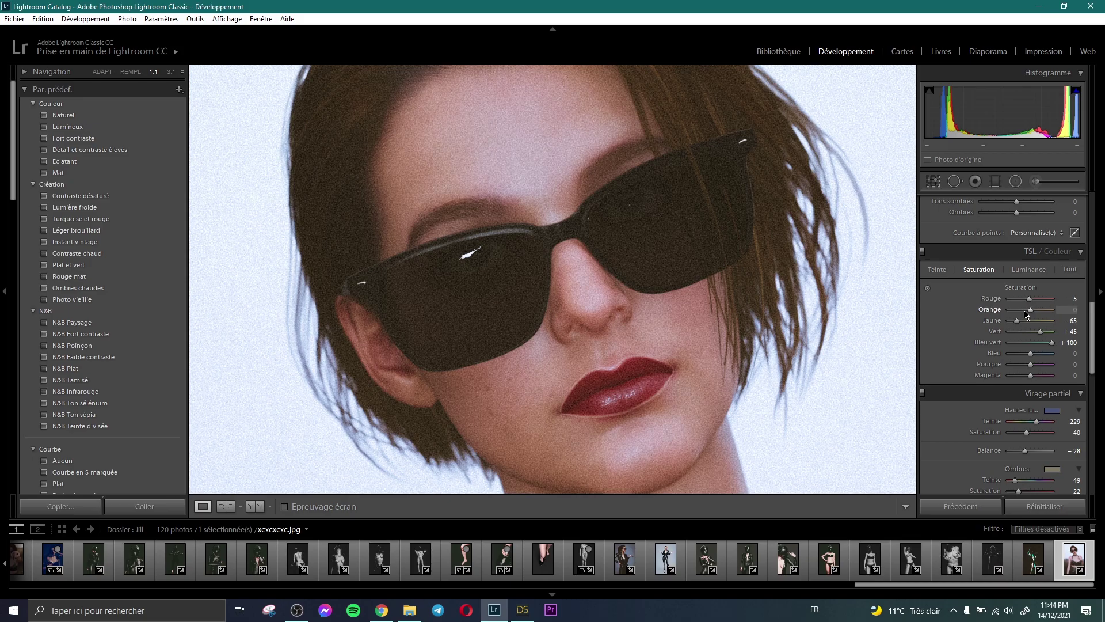
pyautogui.doubleClick(1029, 310)
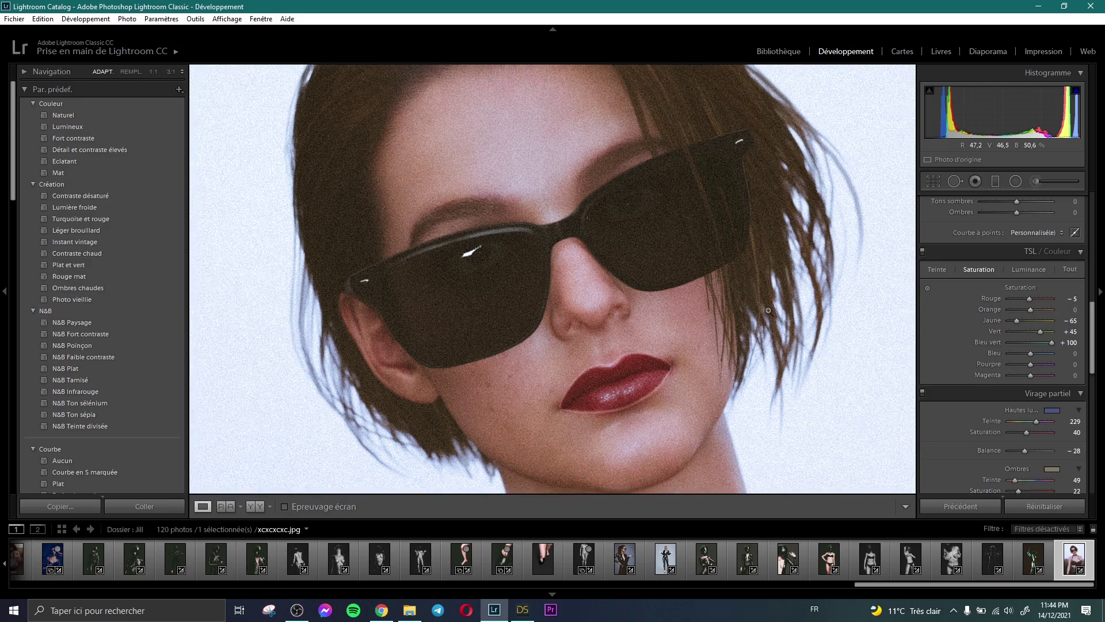
# - Inspect the lips, choker, leather top and hand at close zoom, return to the full image and export the render
pyautogui.click(778, 354)
pyautogui.click(623, 215)
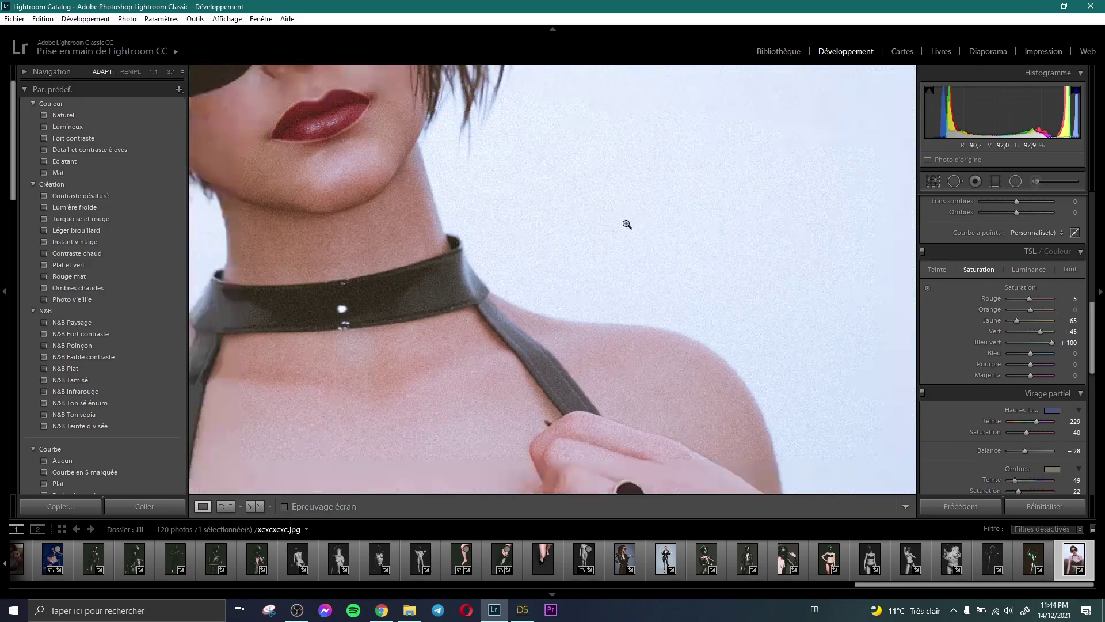
pyautogui.click(626, 224)
pyautogui.click(538, 223)
pyautogui.moveTo(565, 305); pyautogui.dragTo(573, 109)
pyautogui.moveTo(592, 151); pyautogui.dragTo(562, 265)
pyautogui.click(562, 264)
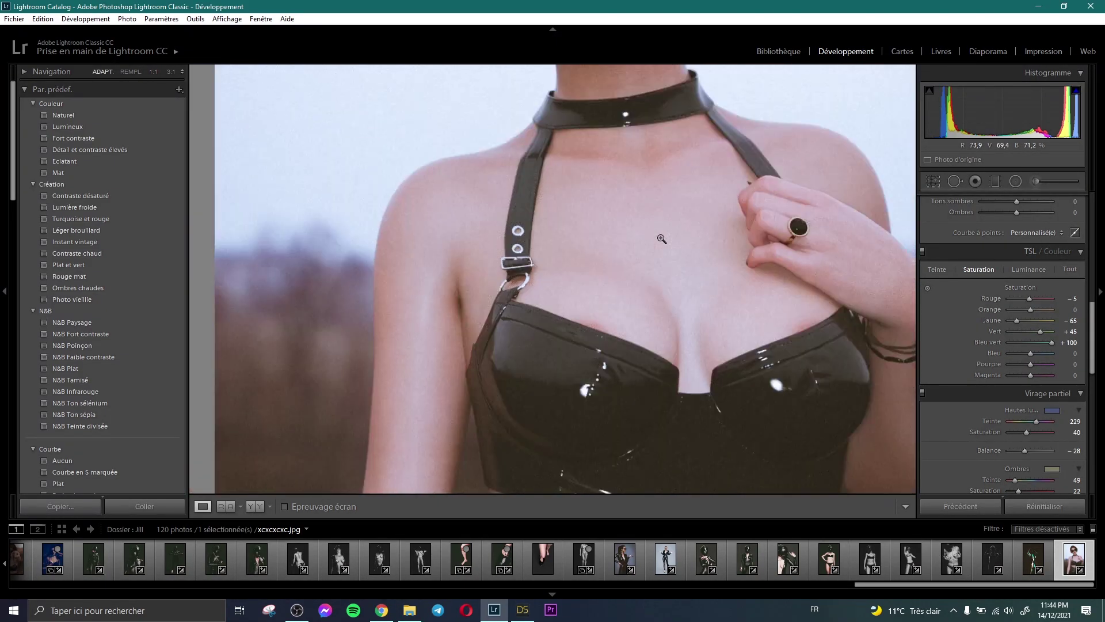
pyautogui.click(574, 155)
pyautogui.click(574, 234)
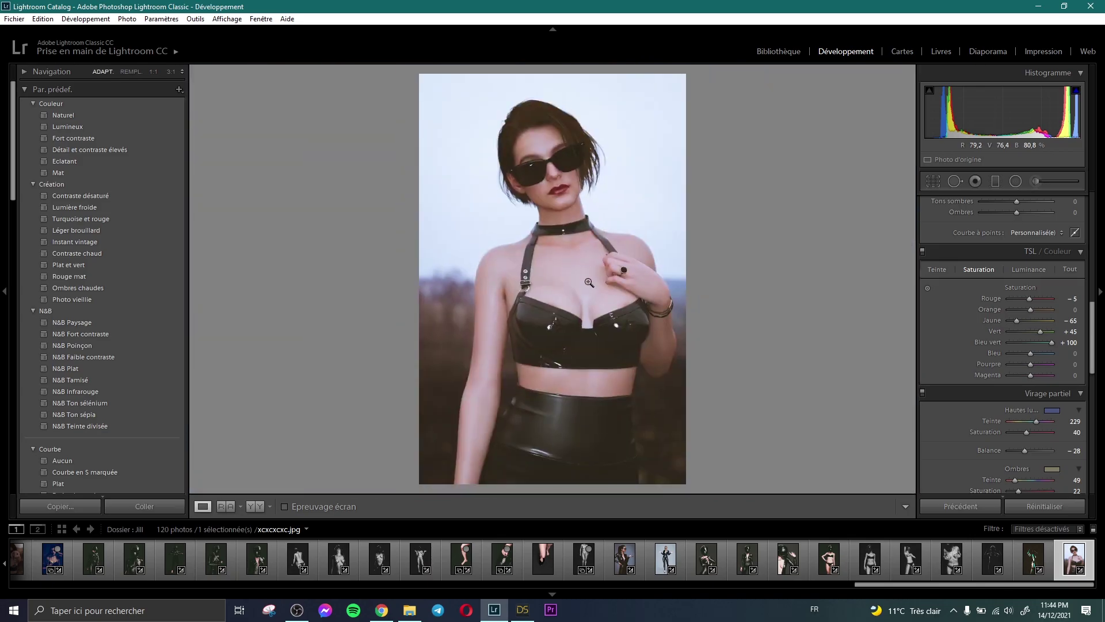
pyautogui.click(587, 281)
pyautogui.click(588, 285)
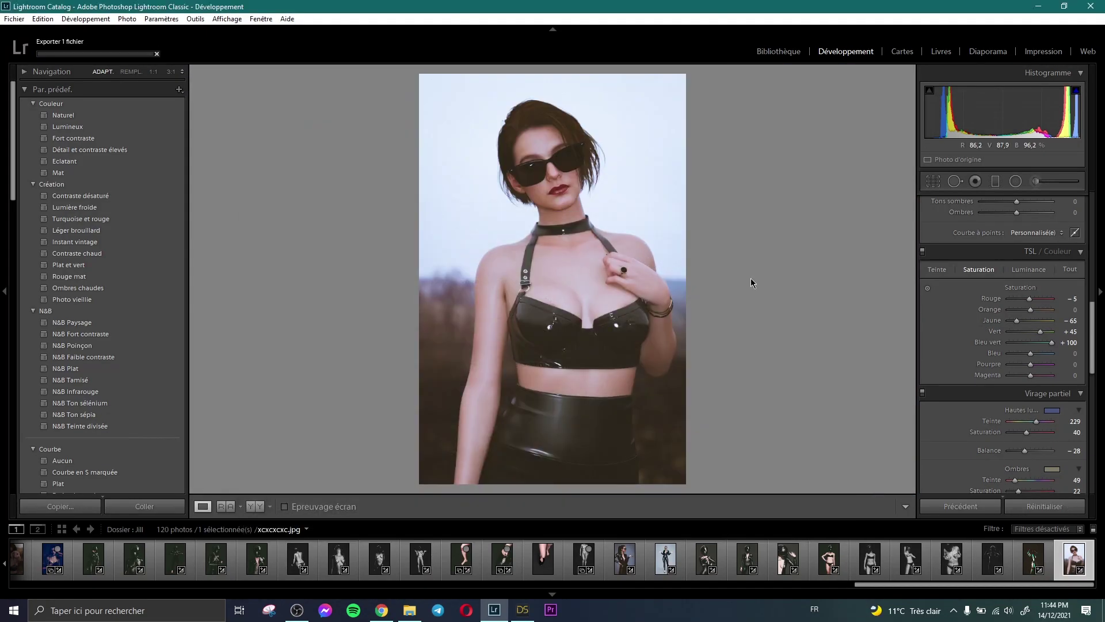
# - Reset the render's develop settings and try the look of the helmet image x1.jpg by copying its settings onto xcxcxcxc.jpg
pyautogui.click(1045, 506)
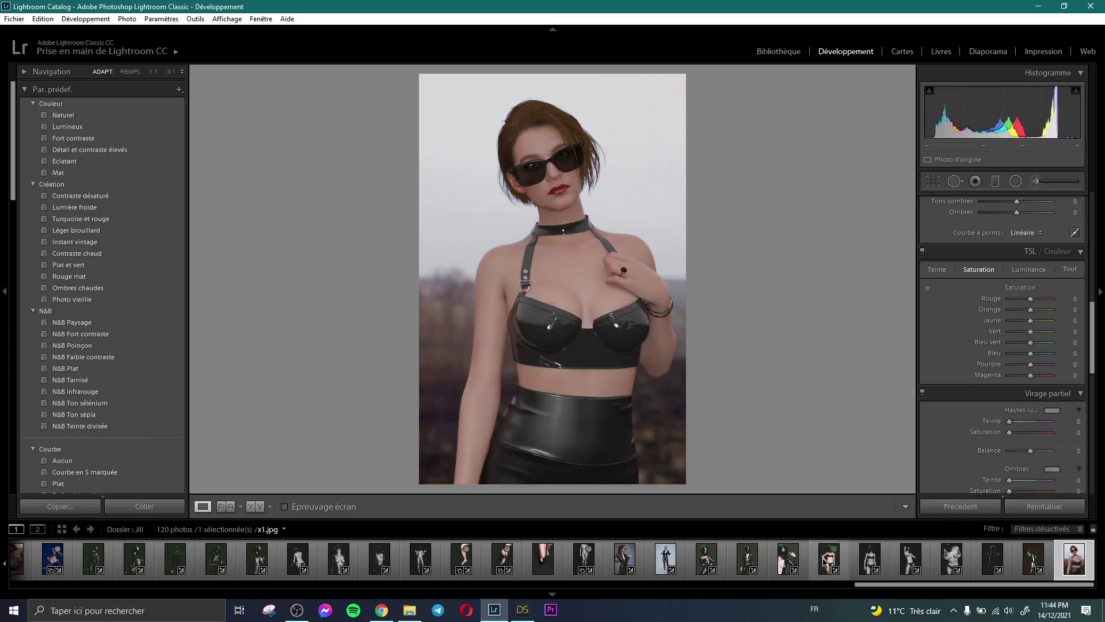
pyautogui.click(827, 560)
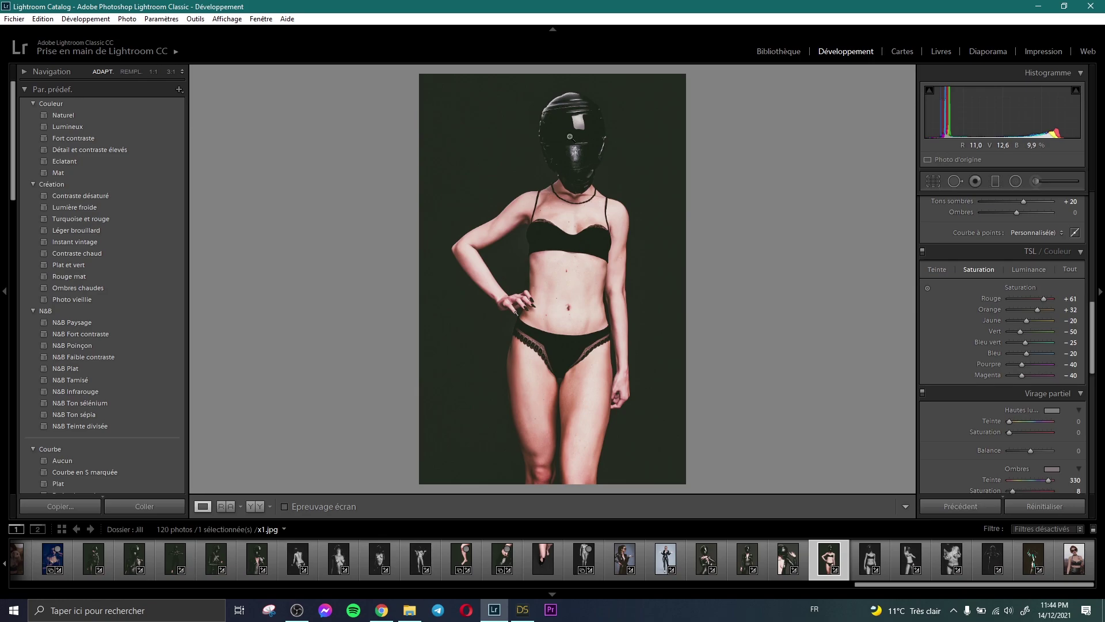
pyautogui.click(60, 506)
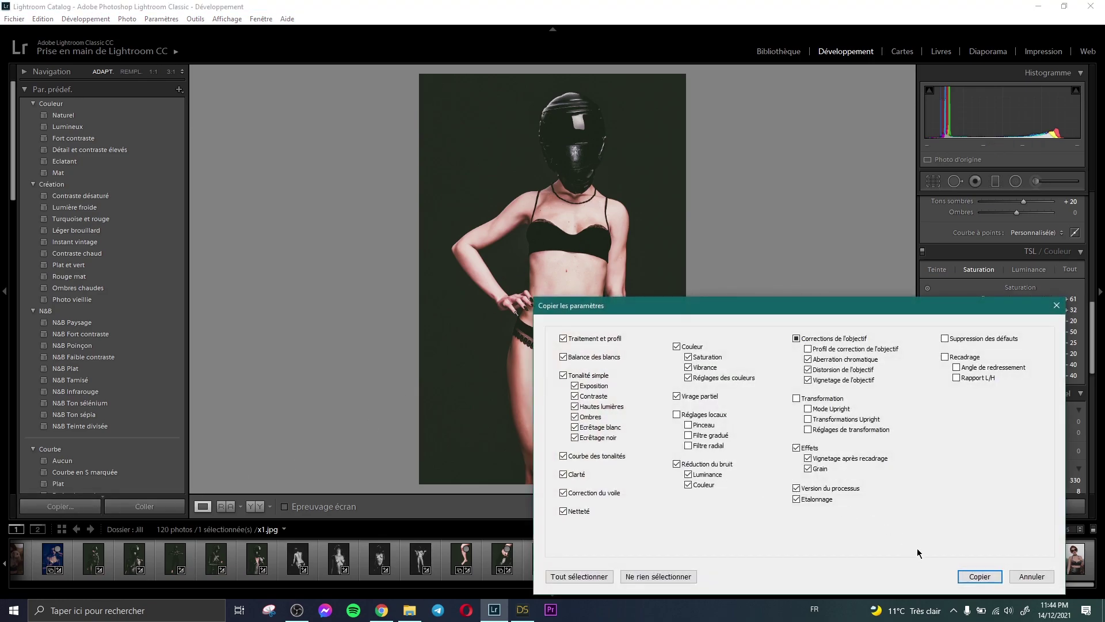
pyautogui.click(979, 577)
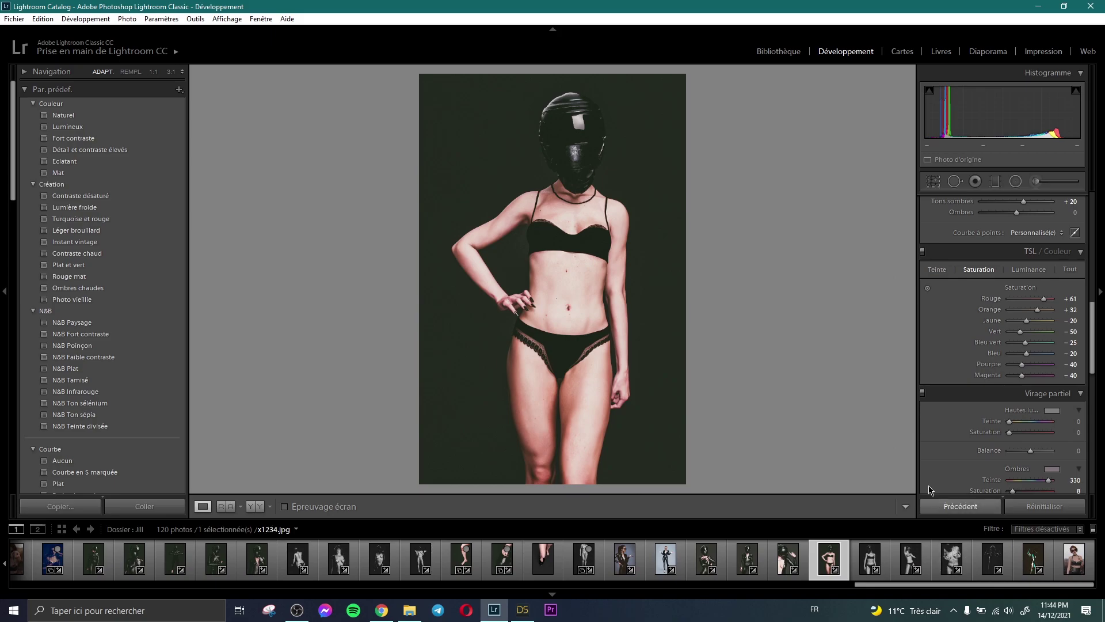
pyautogui.click(1072, 564)
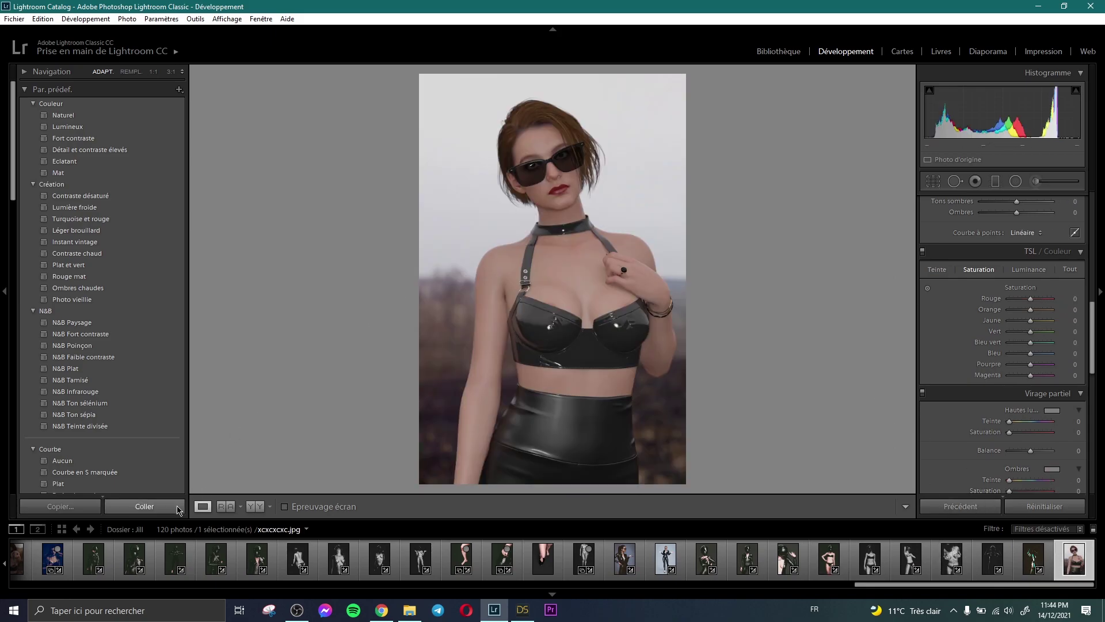
pyautogui.click(176, 508)
# - Examine the pasted look on the lips, choker and straps at 1:1, and reset the render's develop settings
pyautogui.click(546, 210)
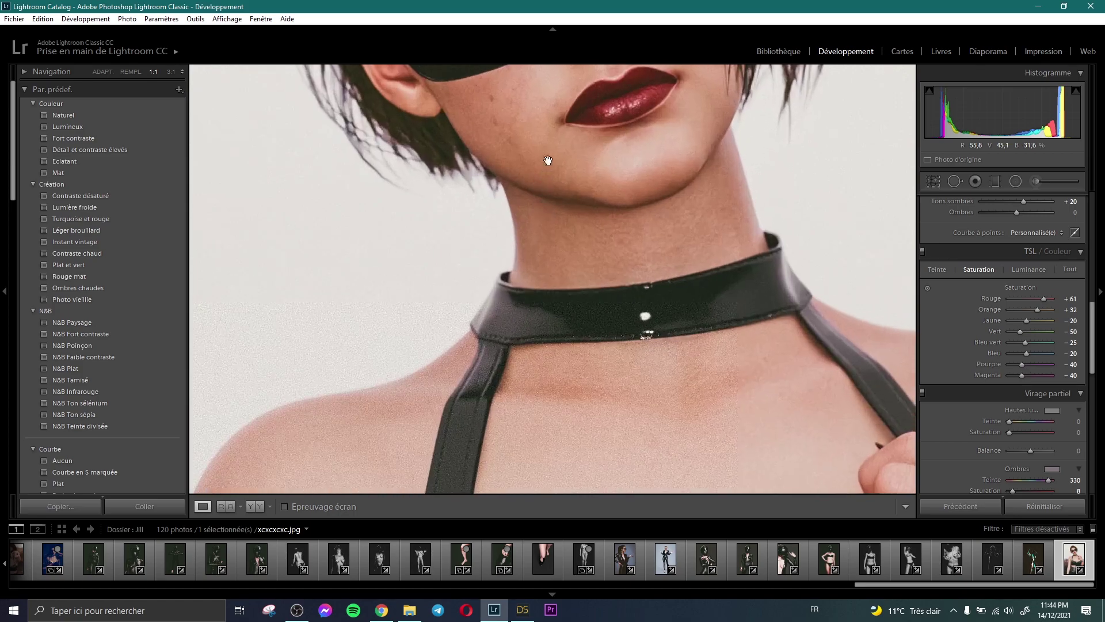
pyautogui.moveTo(547, 185); pyautogui.dragTo(614, 219)
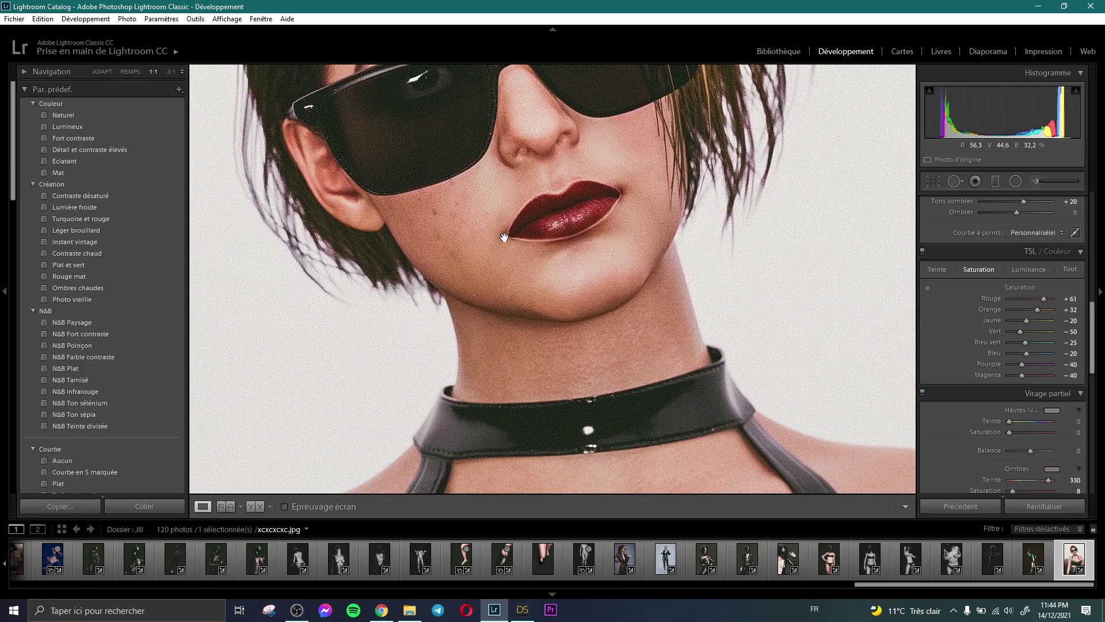
pyautogui.moveTo(575, 357); pyautogui.dragTo(583, 114)
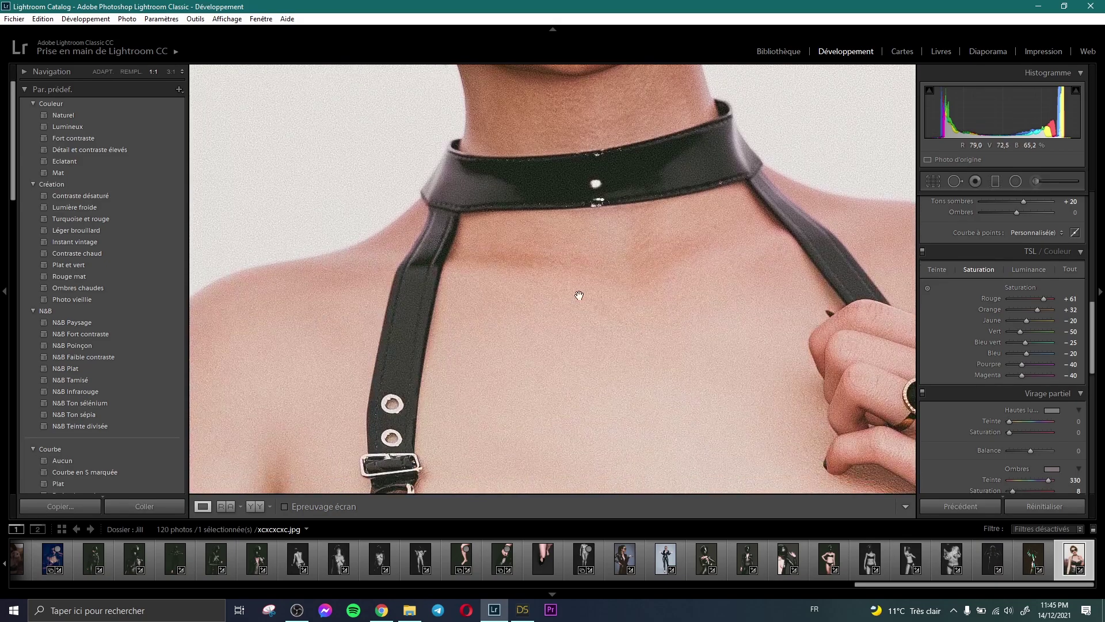
pyautogui.click(579, 295)
pyautogui.click(552, 245)
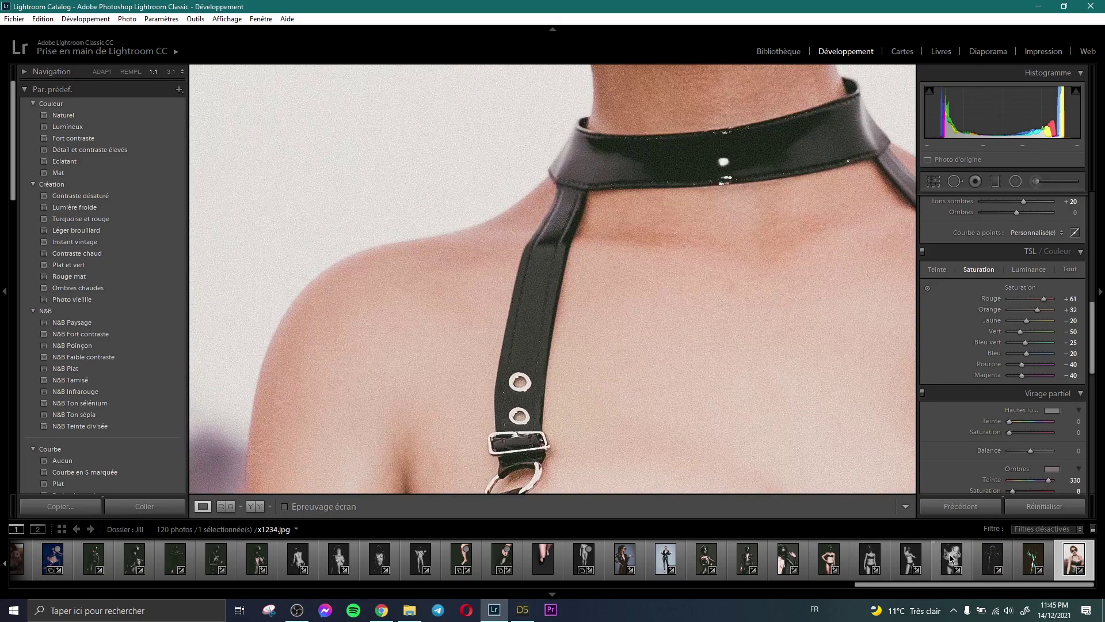
pyautogui.click(1045, 506)
pyautogui.click(598, 318)
pyautogui.click(679, 301)
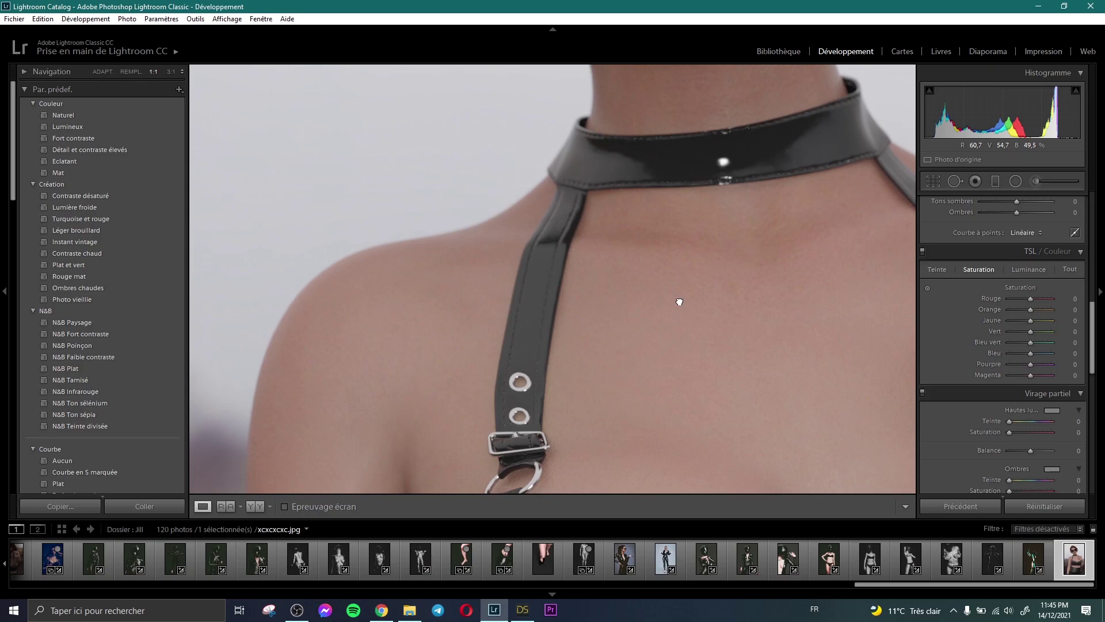
pyautogui.click(671, 357)
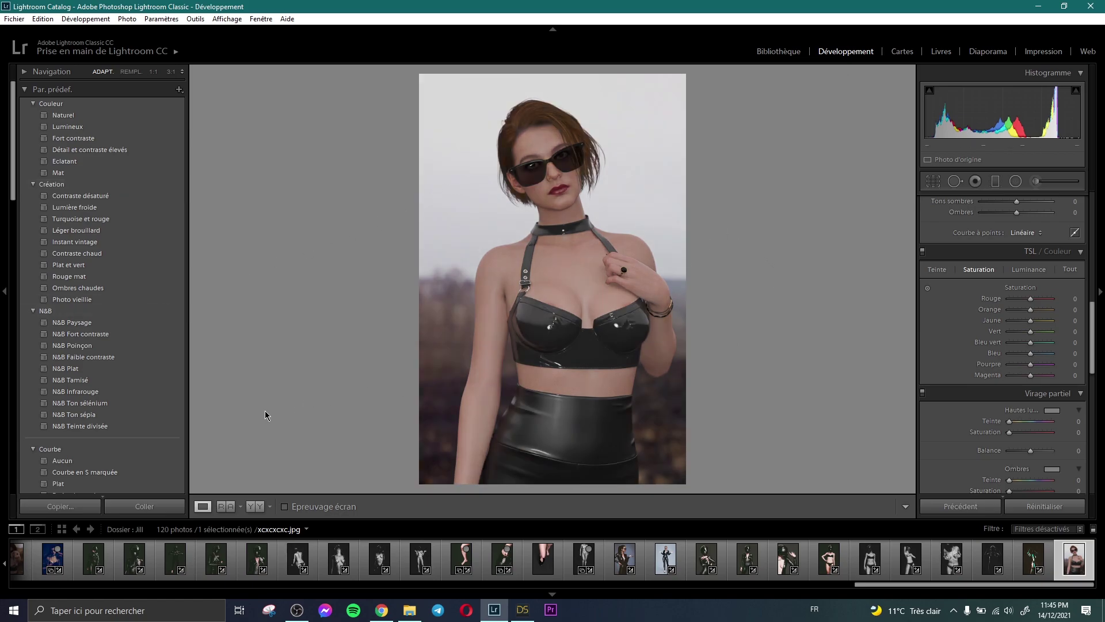
# - Paste the copied develop settings onto the render and check the face and choker at 1:1
pyautogui.click(148, 509)
pyautogui.click(519, 201)
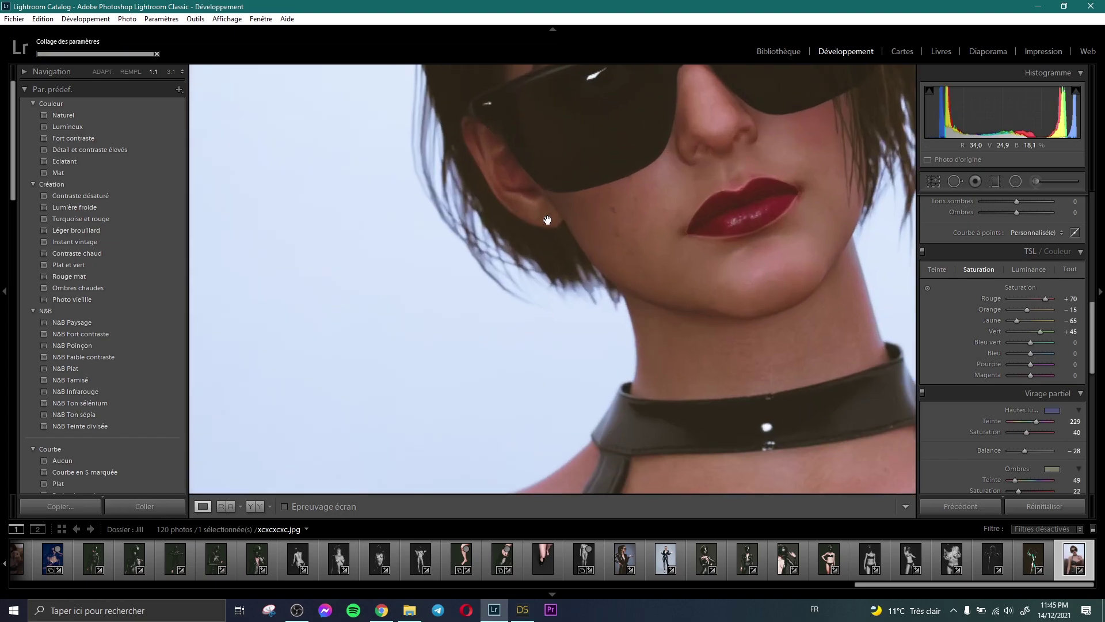
pyautogui.moveTo(580, 345); pyautogui.dragTo(562, 301)
pyautogui.click(541, 323)
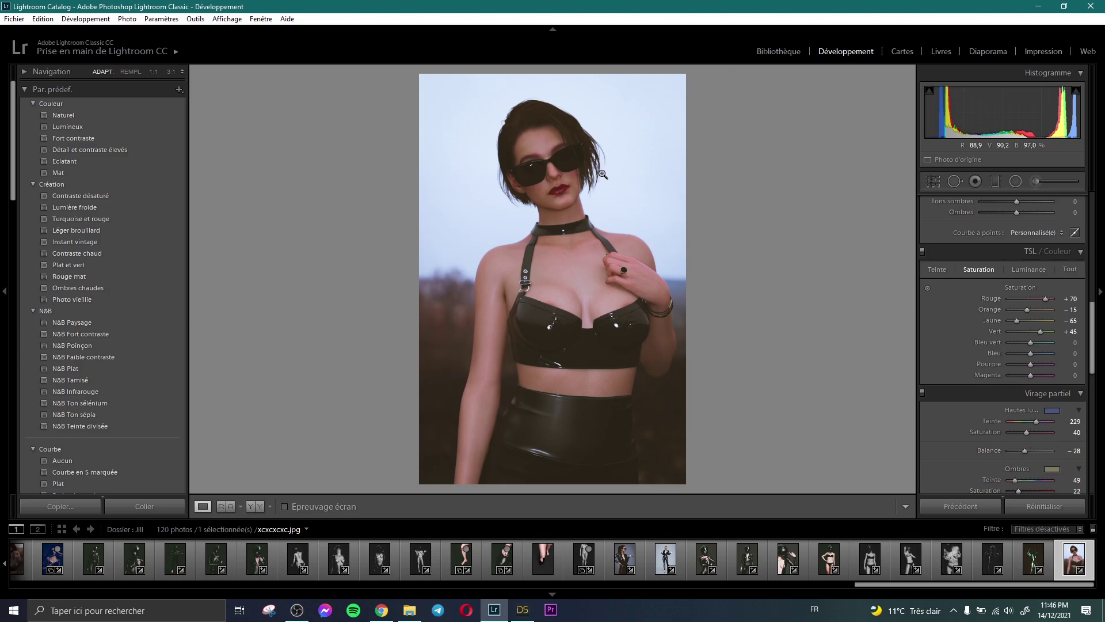
# - Raise the render's whites to +50 and check the hand, ring and leather top at 1:1
pyautogui.scroll(2, 1025, 392)
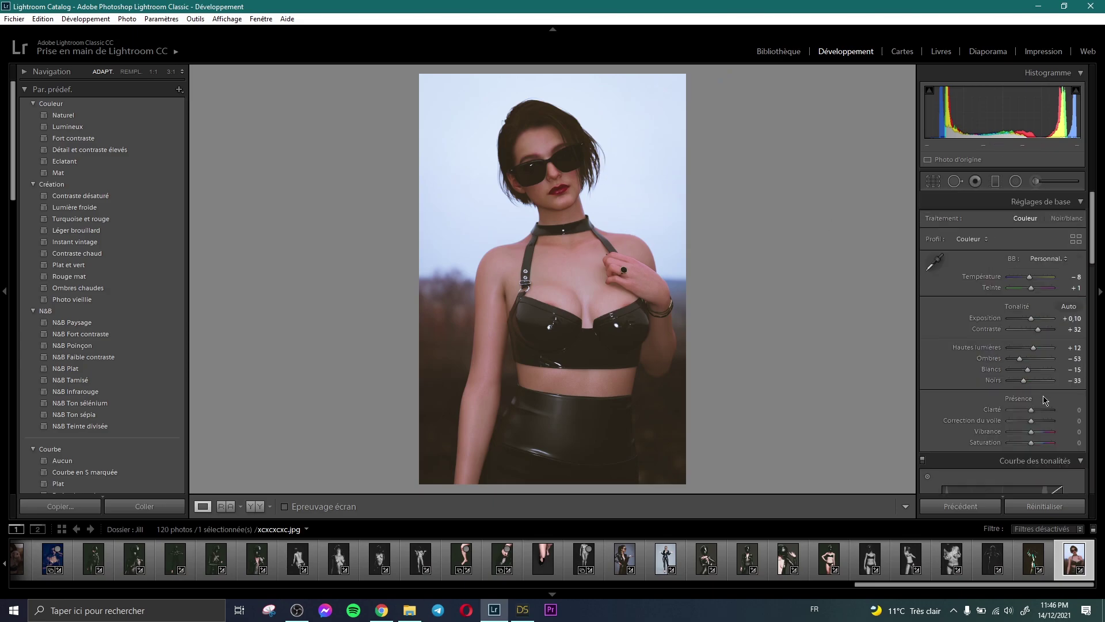
pyautogui.click(1040, 370)
pyautogui.scroll(1, 1030, 377)
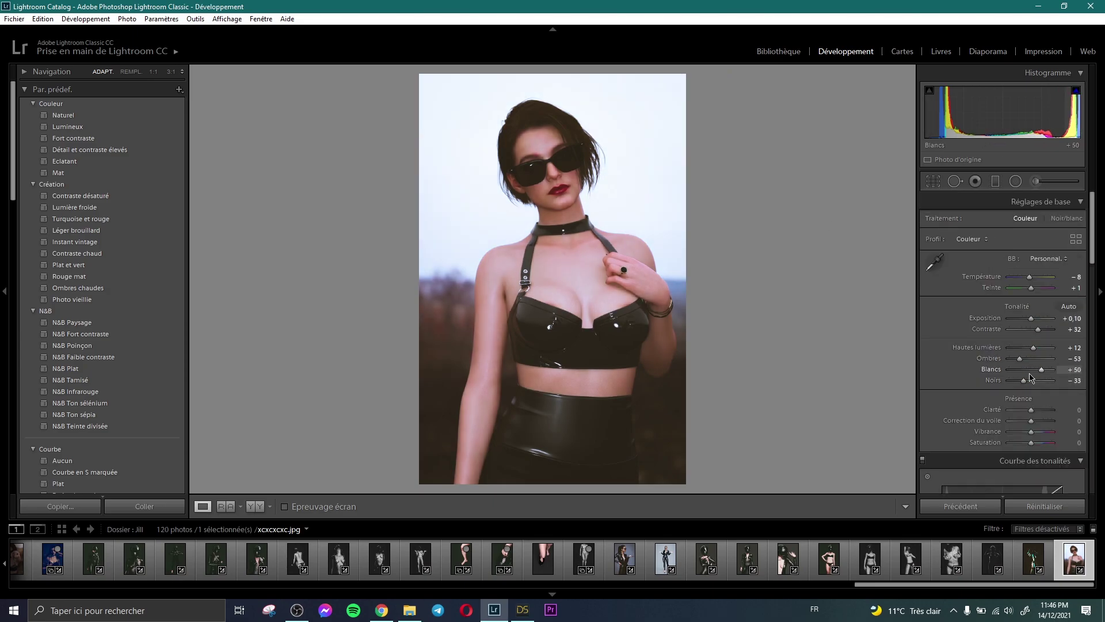
pyautogui.scroll(1, 1030, 377)
pyautogui.scroll(-1, 1031, 377)
pyautogui.click(649, 314)
pyautogui.moveTo(649, 340); pyautogui.dragTo(644, 314)
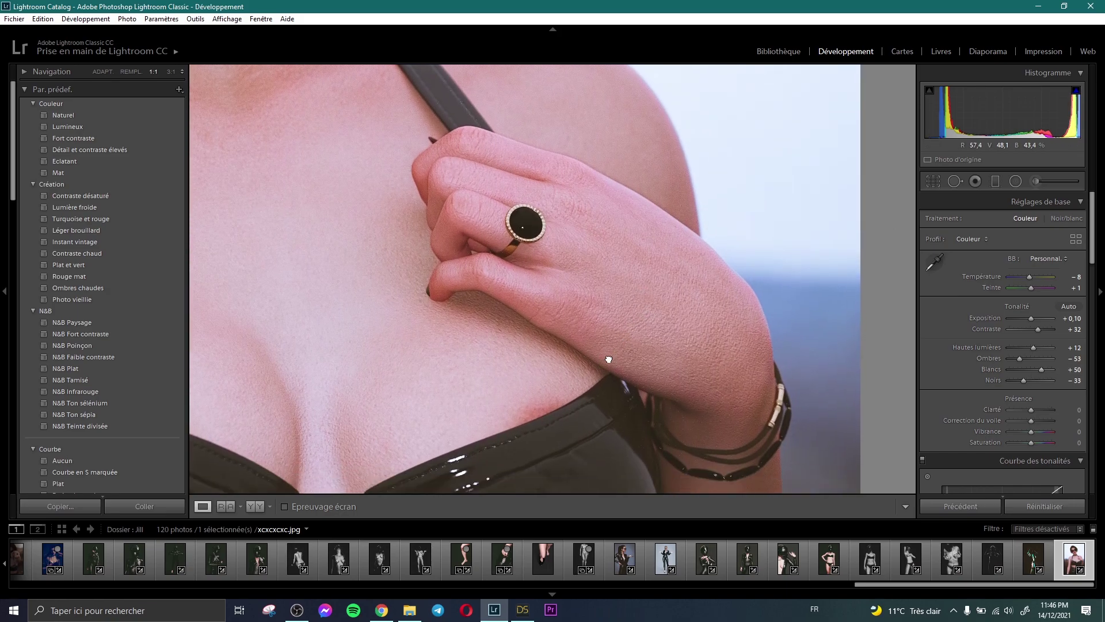
pyautogui.moveTo(604, 362); pyautogui.dragTo(627, 283)
pyautogui.click(626, 284)
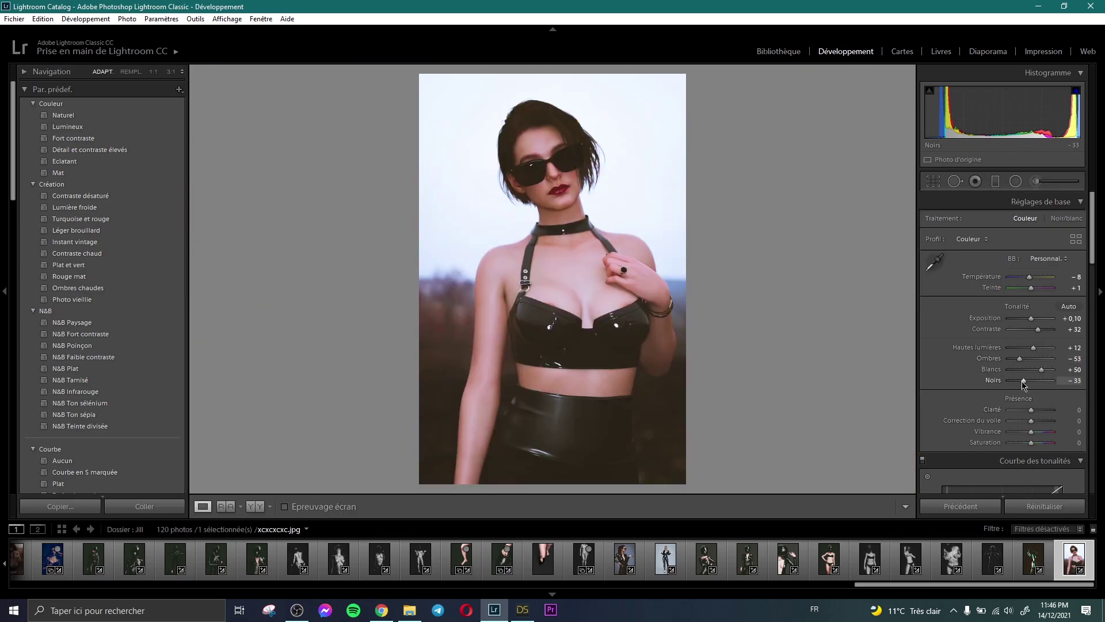
# - Set the render's blacks to −48 and its exposure to +0.30
pyautogui.moveTo(1024, 382); pyautogui.dragTo(1019, 381)
pyautogui.scroll(1, 1026, 383)
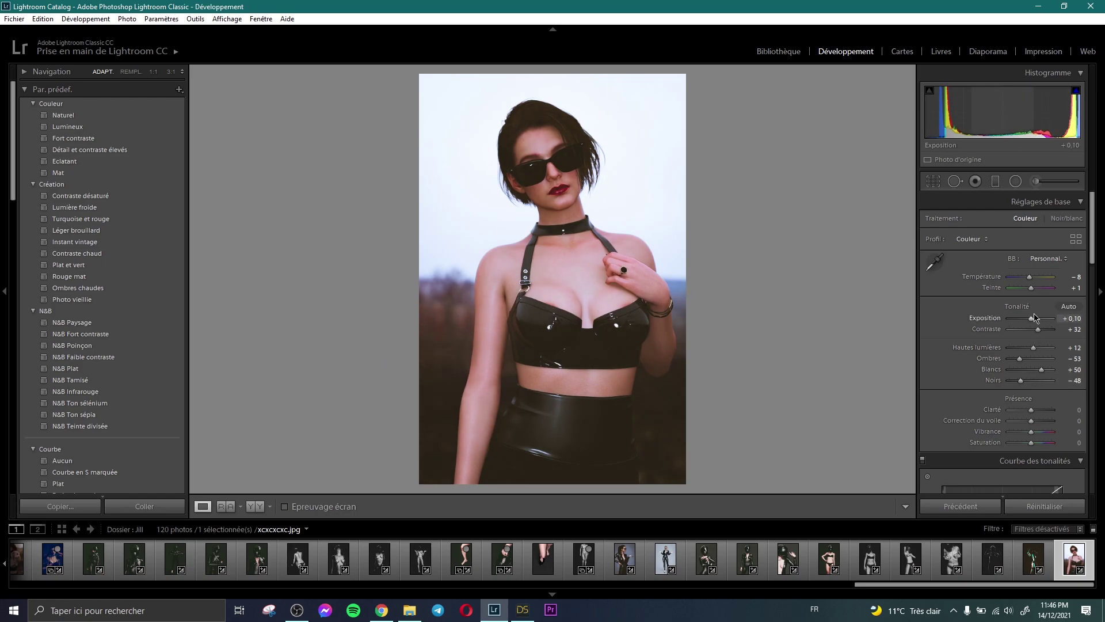
pyautogui.scroll(2, 1034, 322)
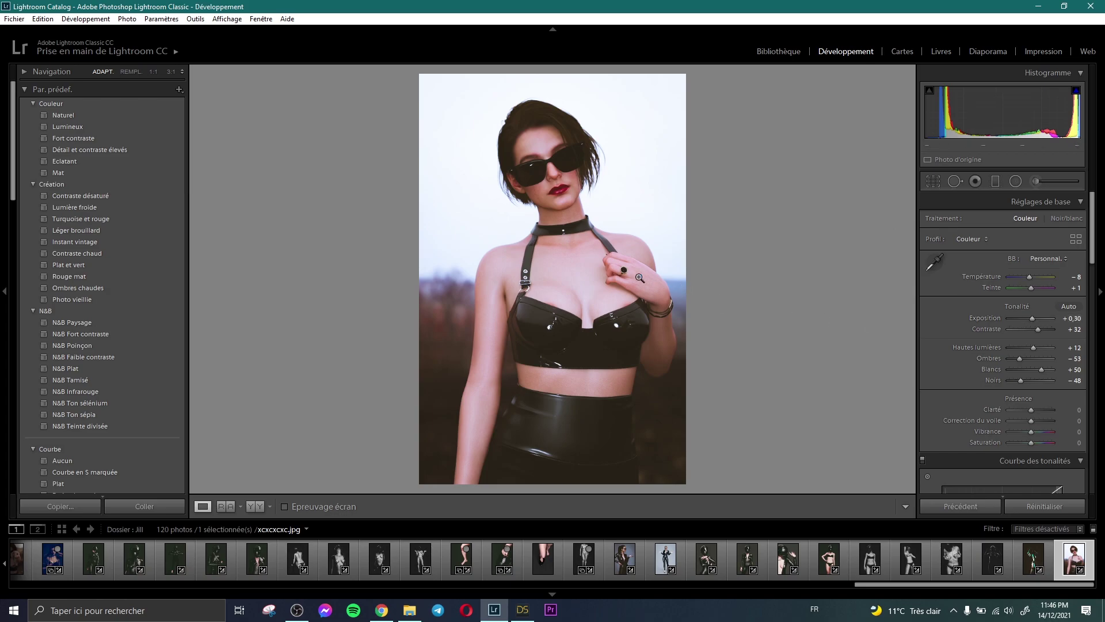
pyautogui.click(715, 303)
pyautogui.click(708, 271)
# - Export the render to the Exportation sans titre folder, using a unique name alongside the existing xcxcxcxc.jpg
pyautogui.hotkey('ctrl', 'shift', 'e')
pyautogui.press('Return')
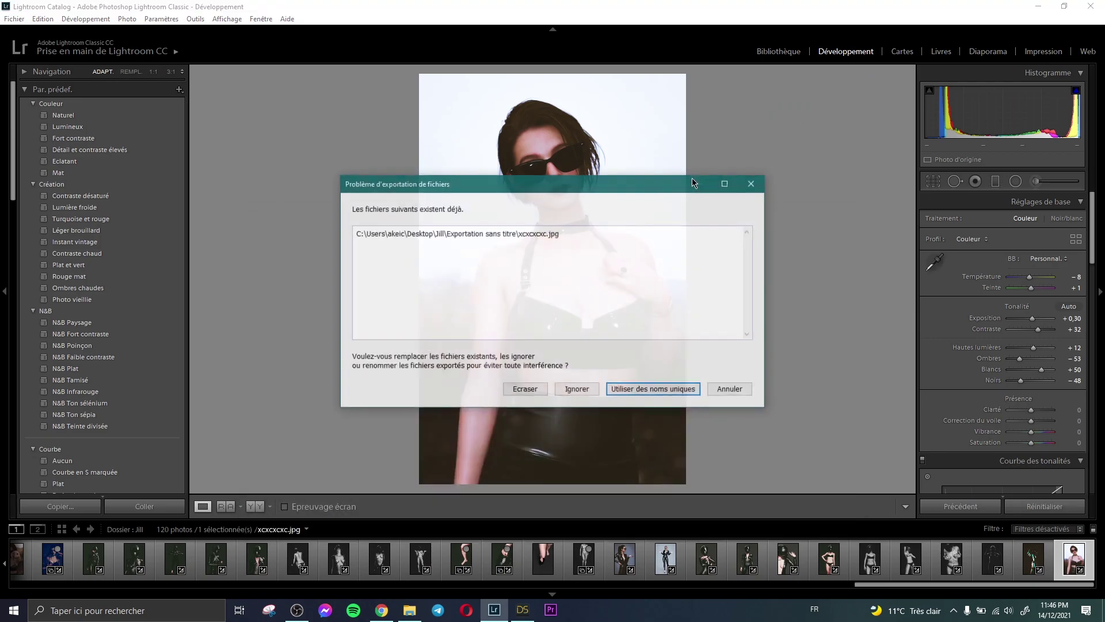
pyautogui.press('Return')
# - Switch to File Explorer and open the Exportation sans titre folder inside the Jill folder
pyautogui.click(412, 609)
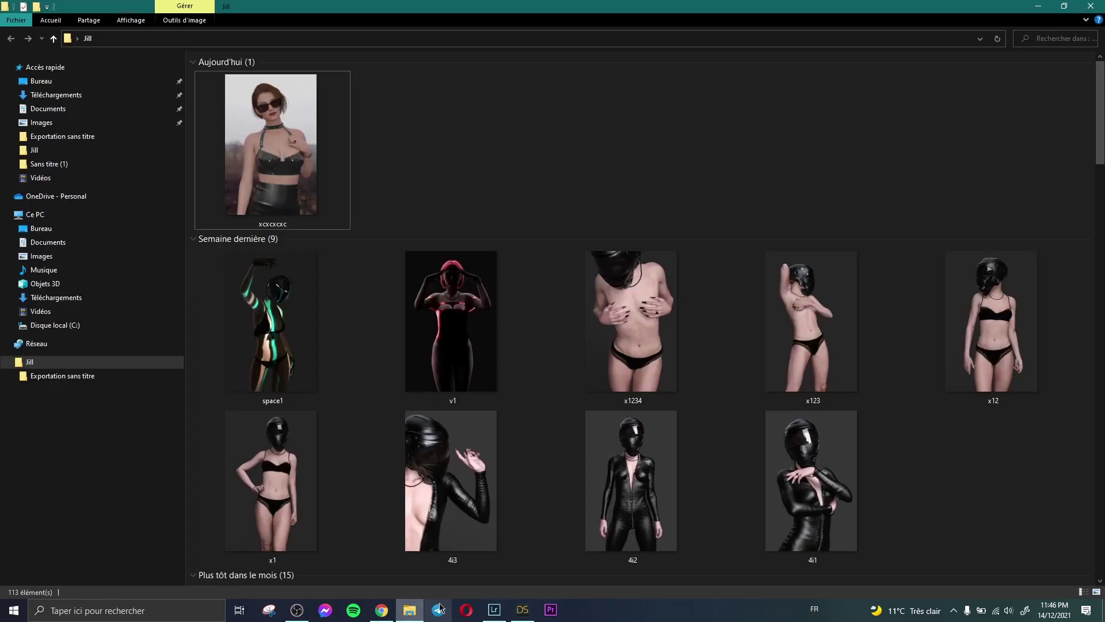
pyautogui.click(484, 328)
pyautogui.scroll(-15, 482, 332)
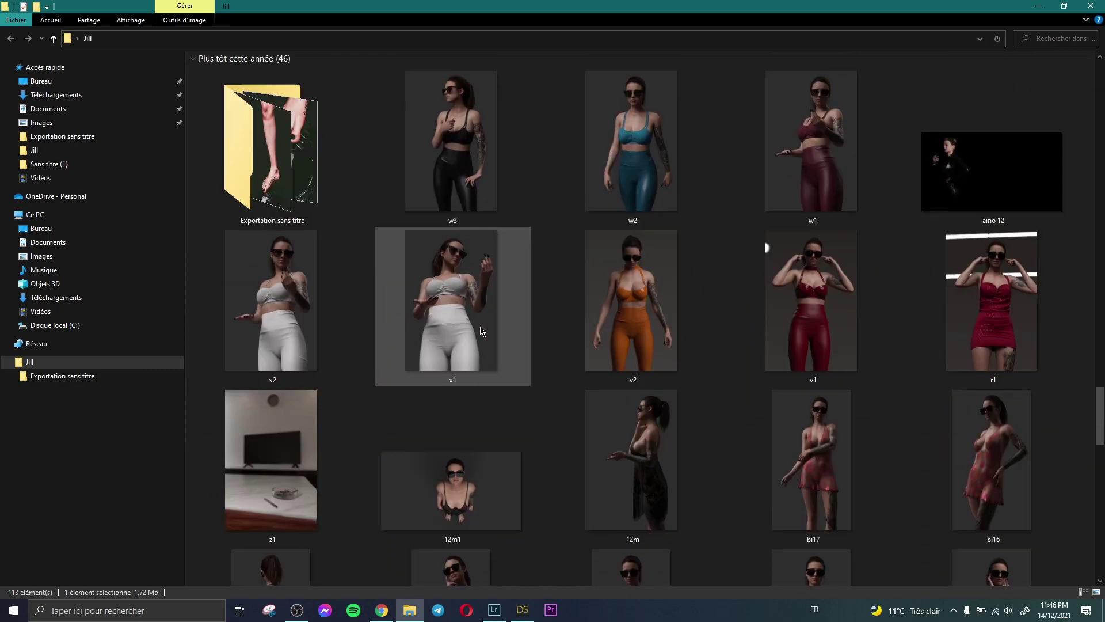
pyautogui.scroll(8, 482, 332)
pyautogui.scroll(-7, 345, 259)
pyautogui.doubleClick(266, 219)
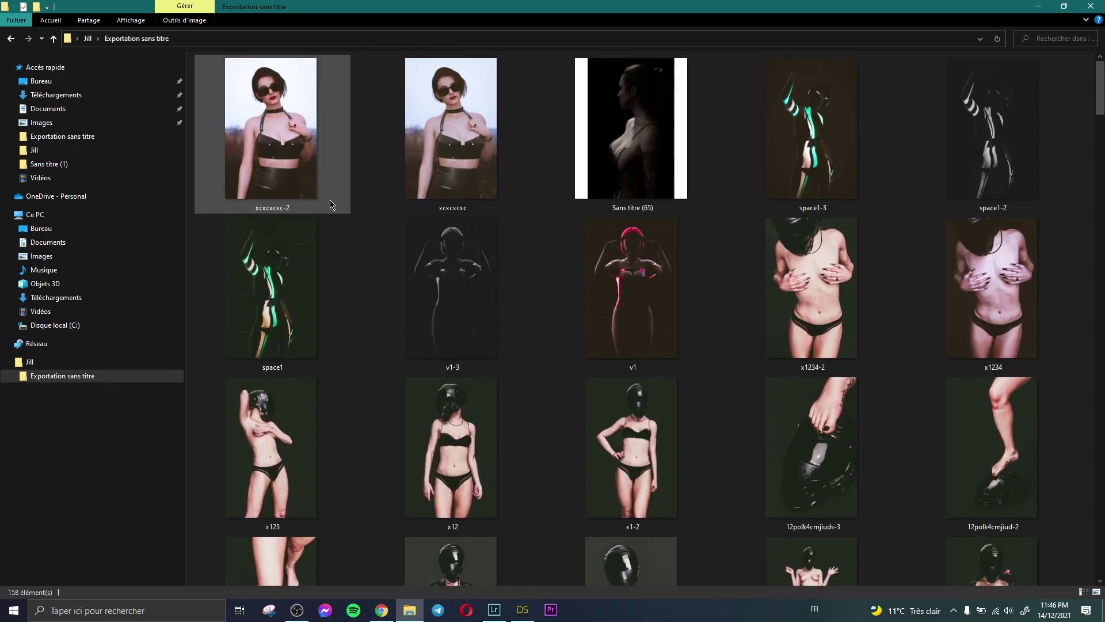
# - View the exported image xcxcxcxc-2 full size and compare it with the earlier export xcxcxcxc.jpg
pyautogui.doubleClick(280, 152)
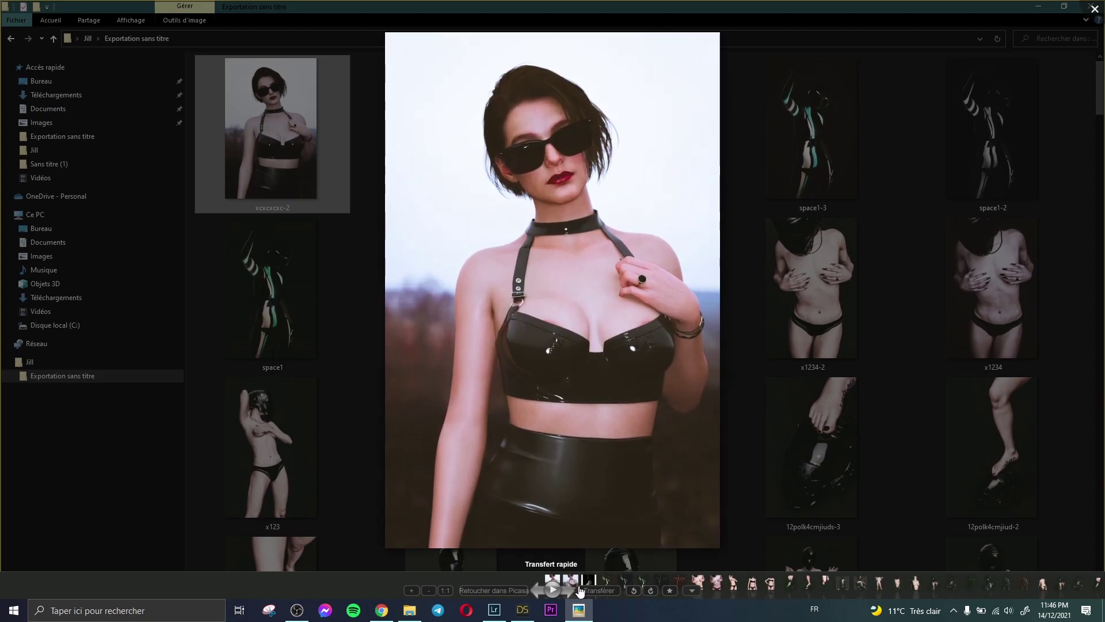
pyautogui.click(571, 594)
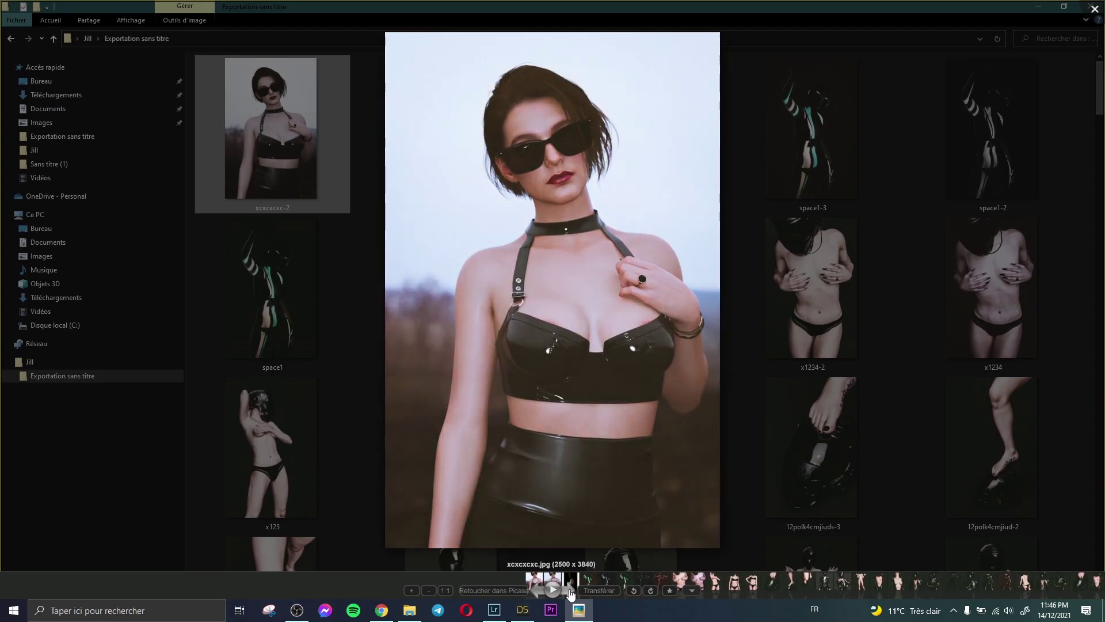
pyautogui.click(536, 592)
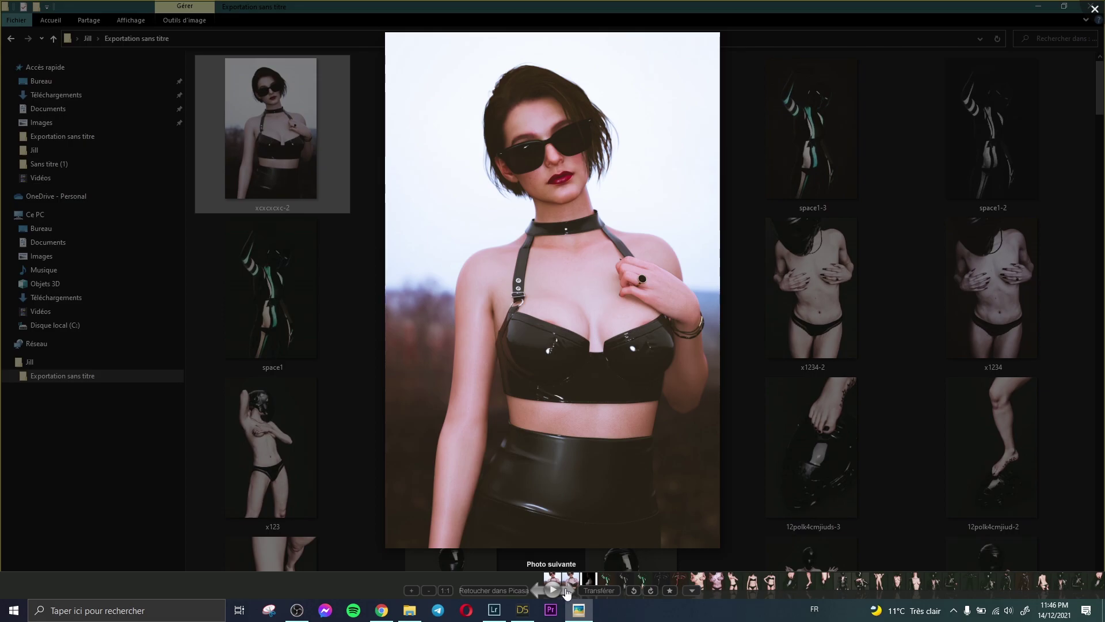
# - Alternate between exports xcxcxcxc.jpg and xcxcxcxc-2.jpg to examine their tonal differences, including enlarged views, and close the photo viewer
pyautogui.click(536, 591)
pyautogui.click(538, 590)
pyautogui.click(570, 591)
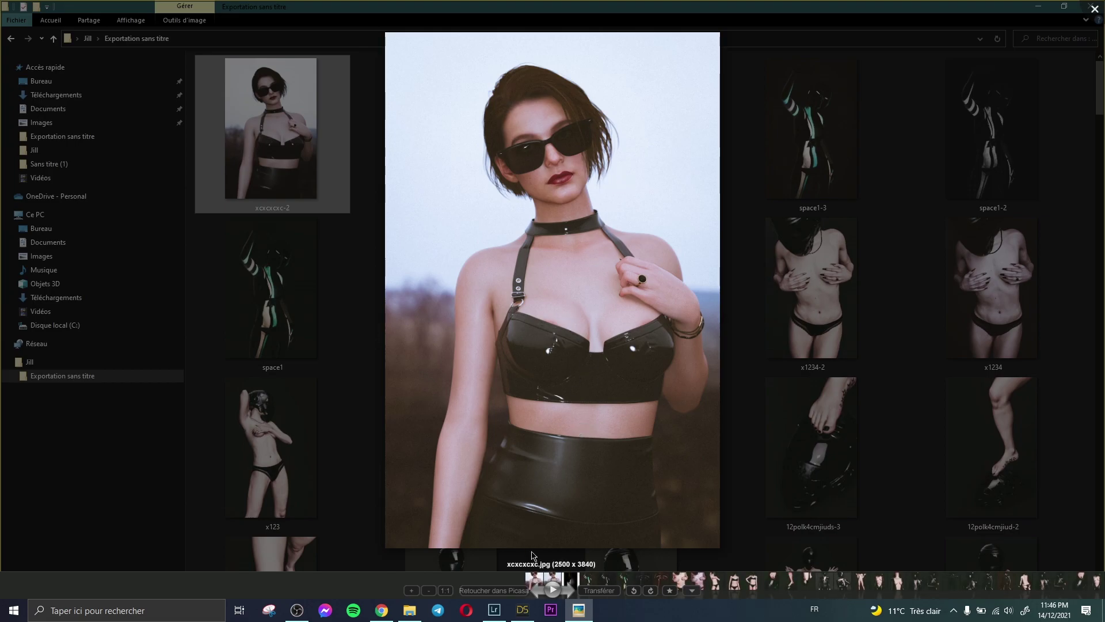
pyautogui.click(536, 590)
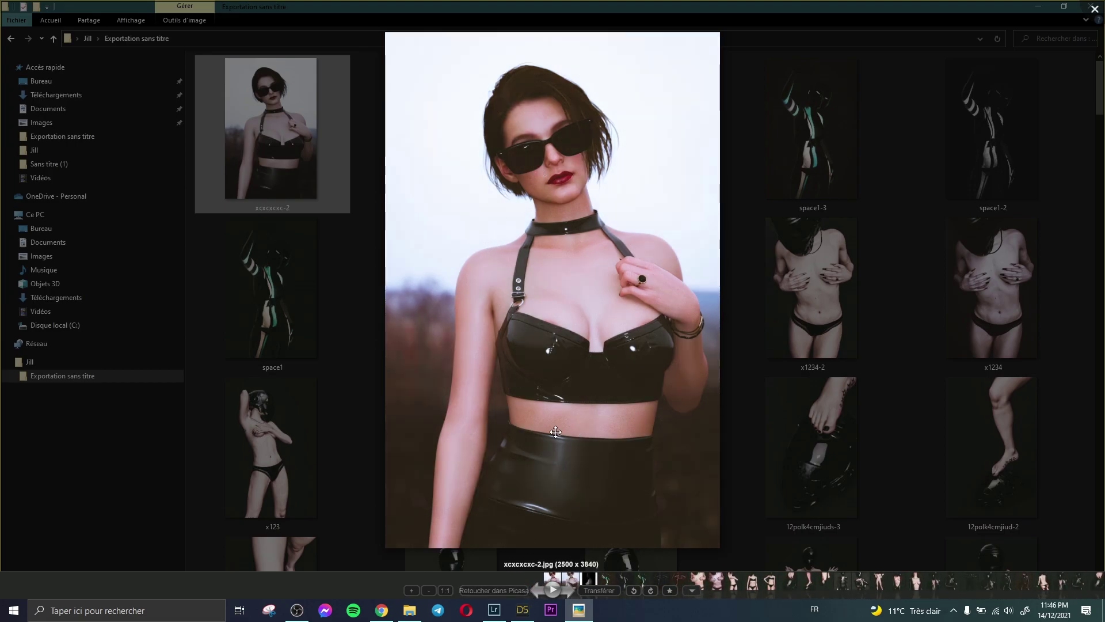
pyautogui.scroll(3, 599, 294)
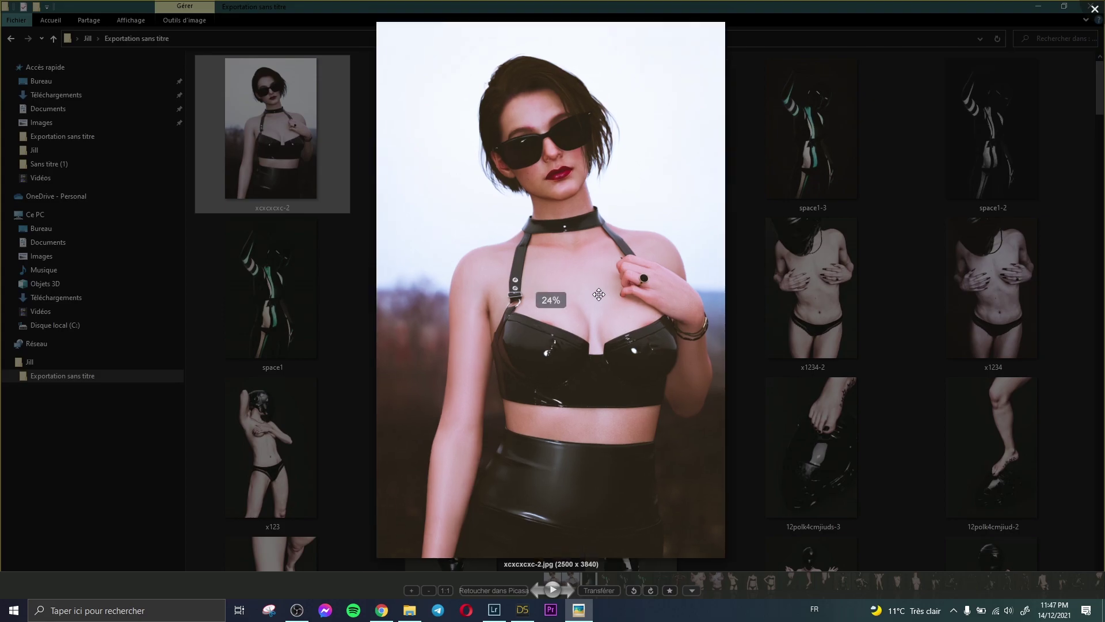
pyautogui.scroll(3, 598, 294)
pyautogui.scroll(-6, 597, 294)
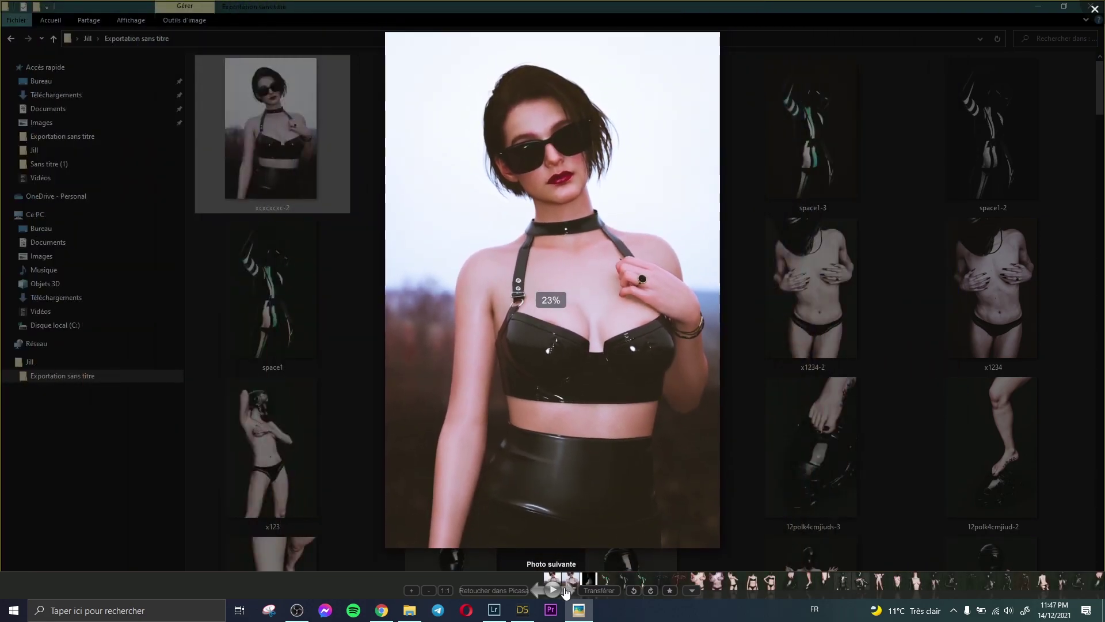
pyautogui.click(569, 591)
pyautogui.scroll(3, 571, 259)
pyautogui.scroll(-3, 571, 259)
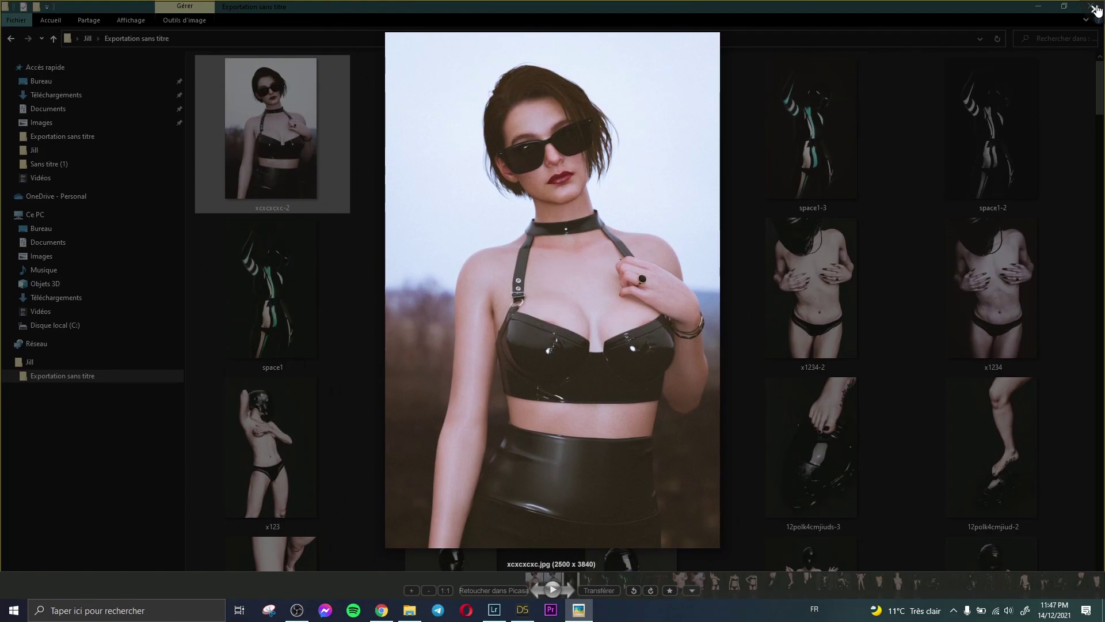
pyautogui.click(1093, 9)
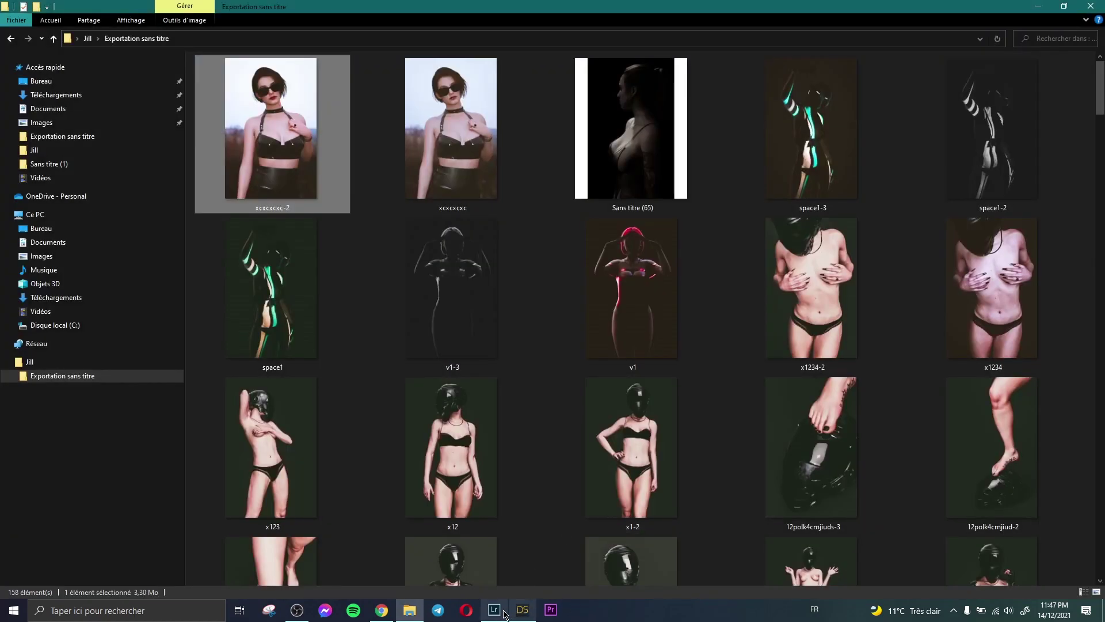
# - Switch back to Lightroom and review the folder's other edited images and the xcxcxcxc.jpg render
pyautogui.click(494, 609)
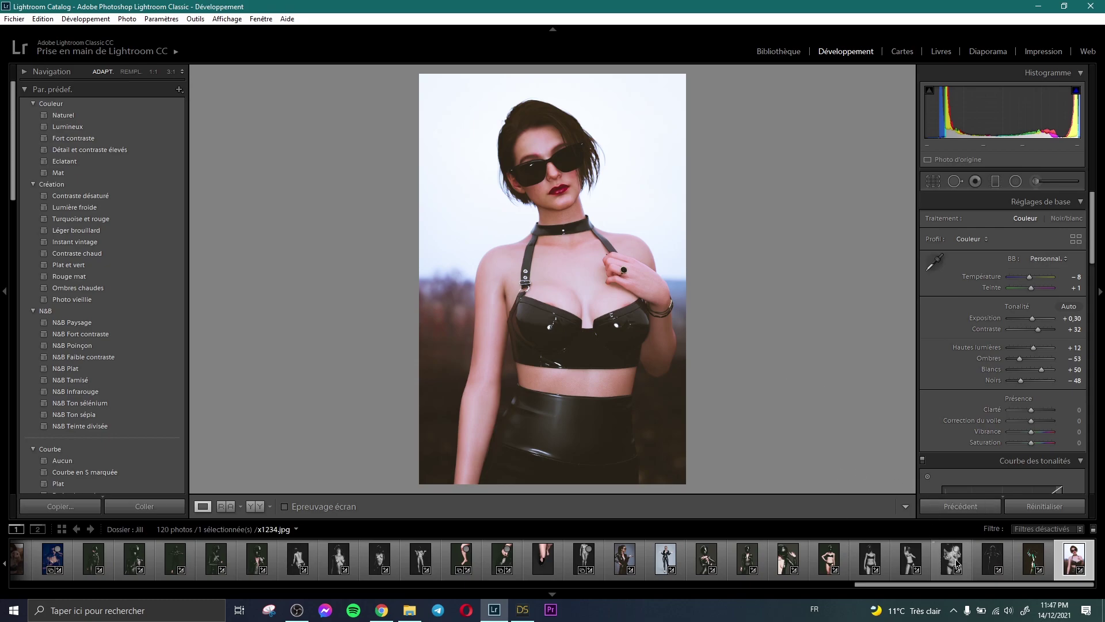
pyautogui.scroll(5, 957, 564)
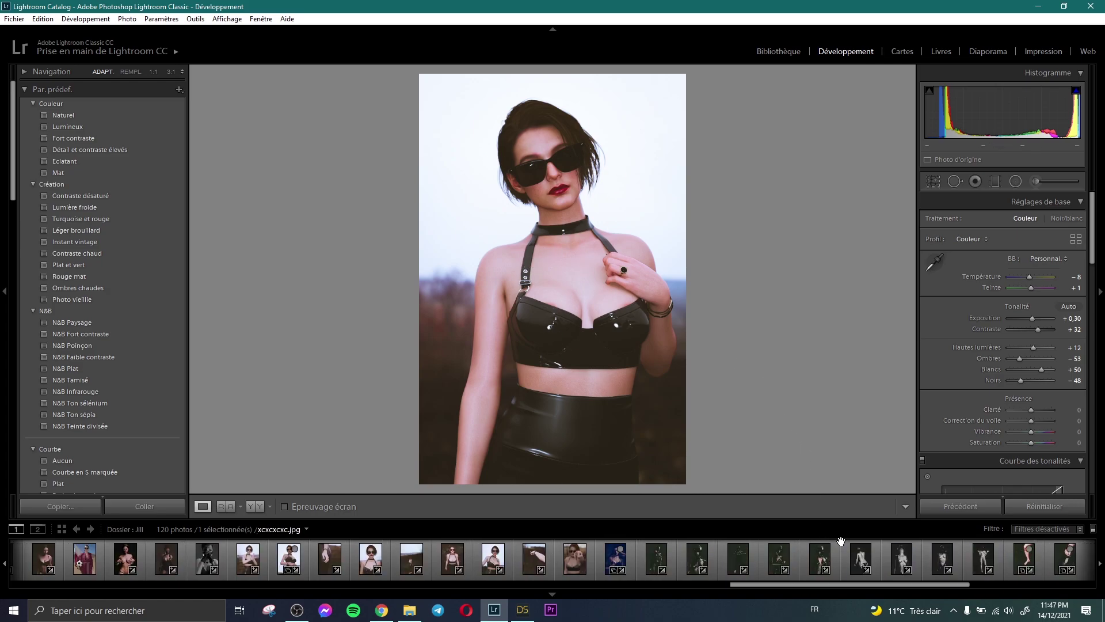
pyautogui.scroll(-5, 841, 557)
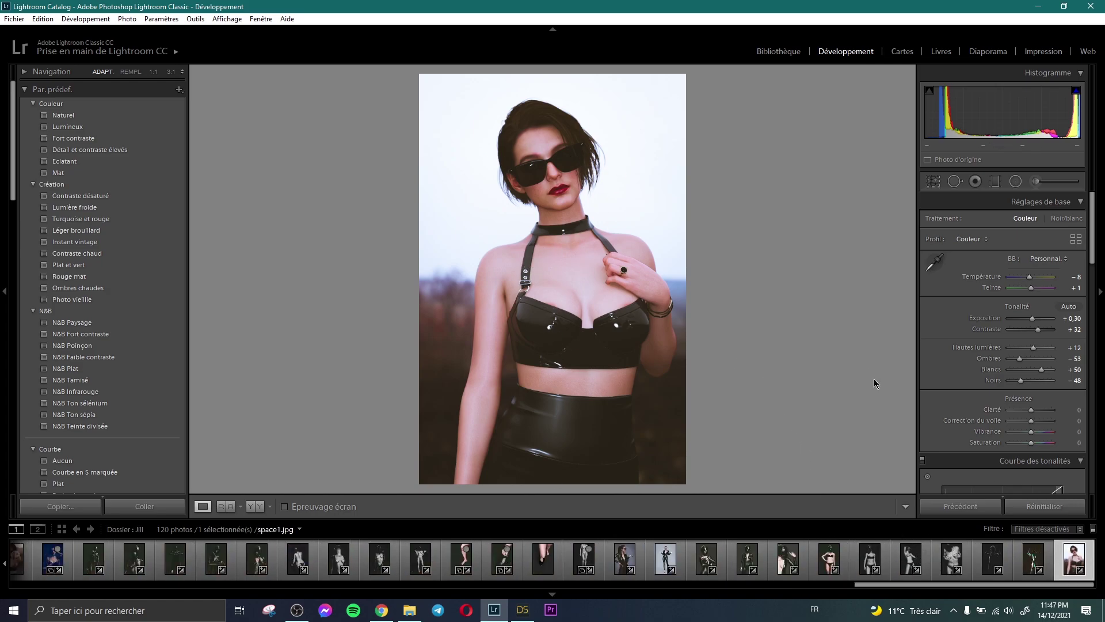
pyautogui.click(558, 242)
pyautogui.click(573, 260)
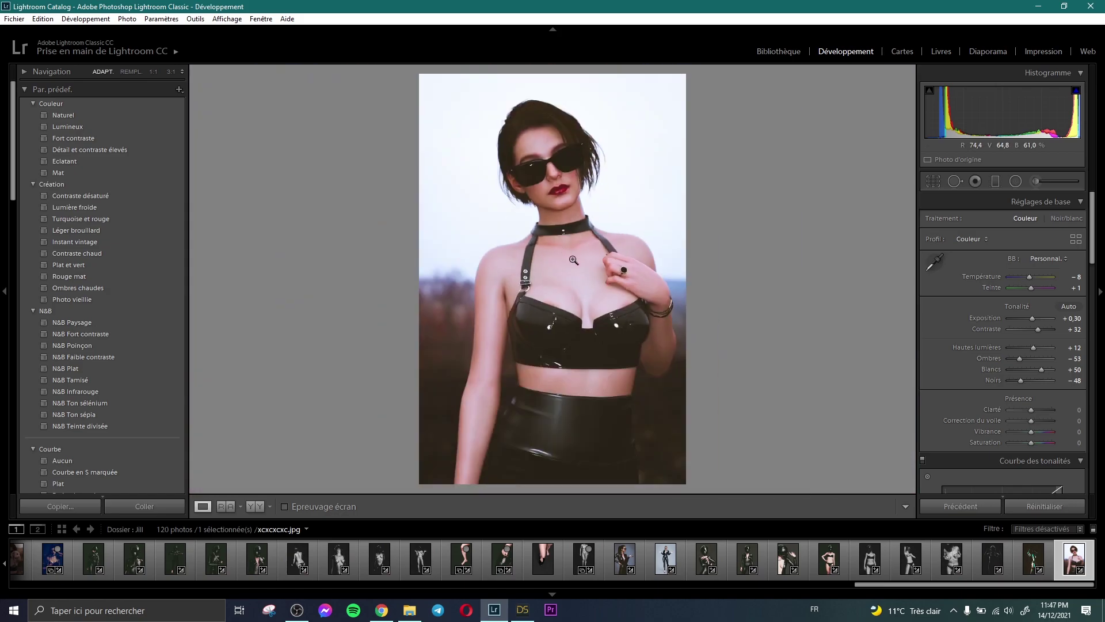